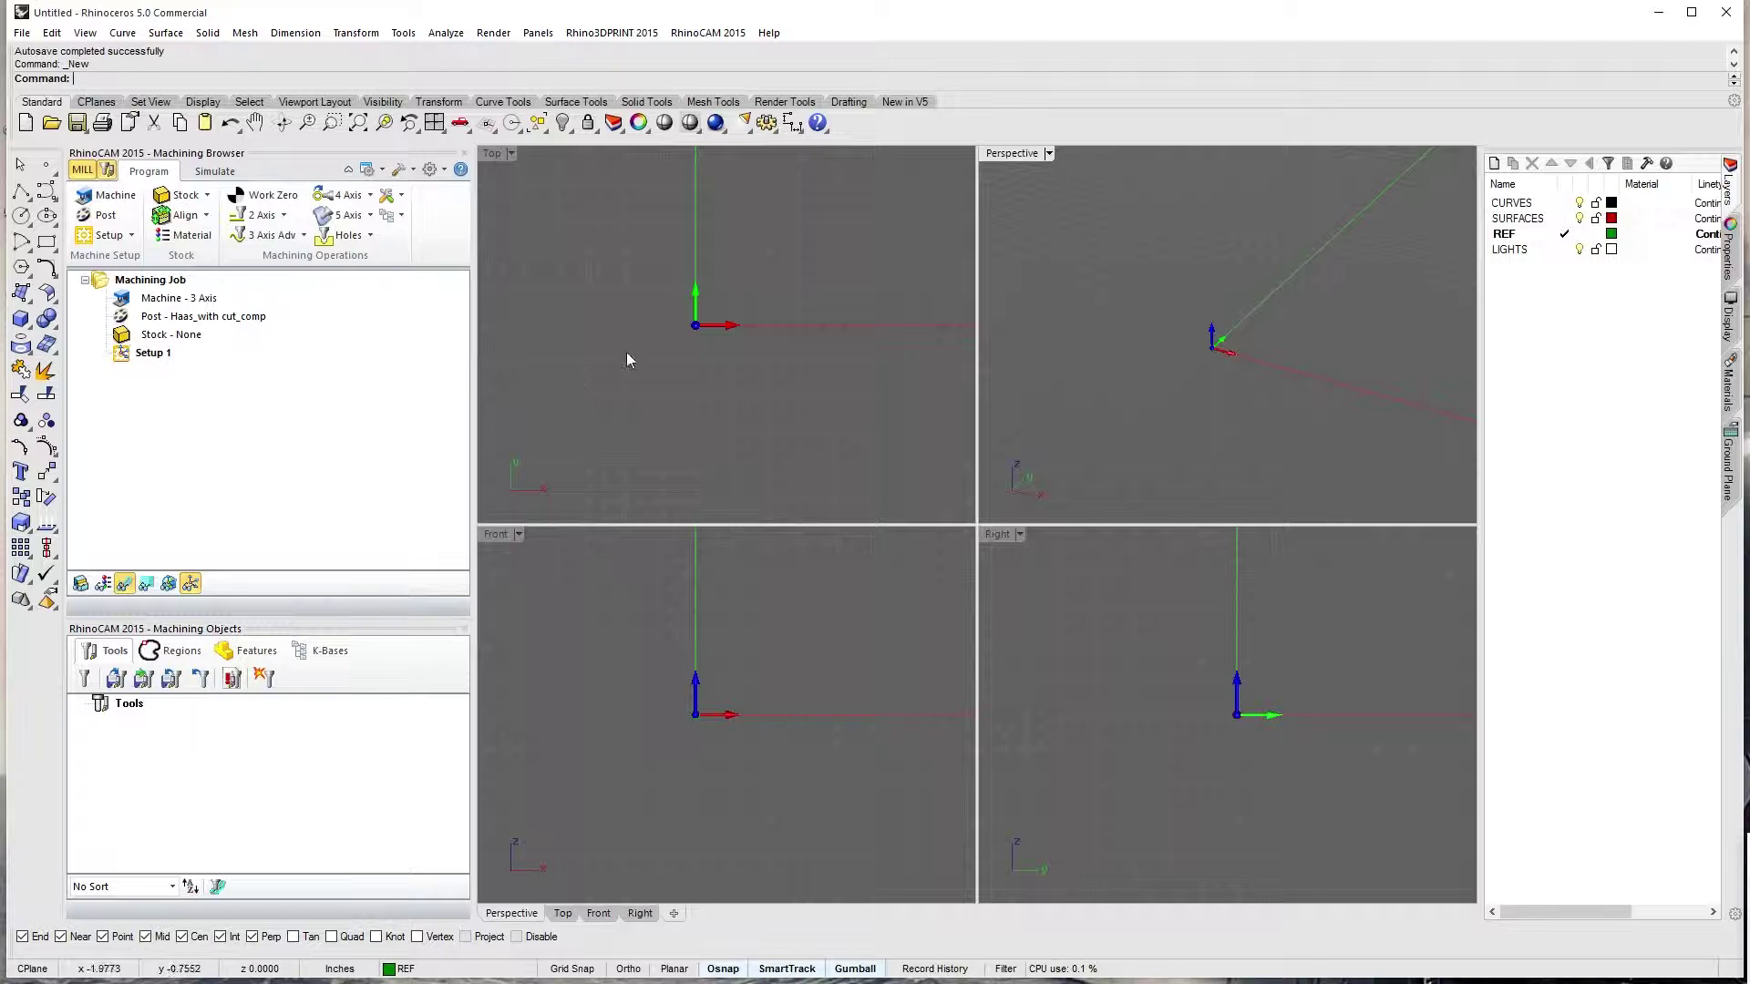
In a maximized Top view, make CURVES the current layer and draw an inscribed hexagon centred on the origin with a 1-inch corner radius
double_click(1013, 155)
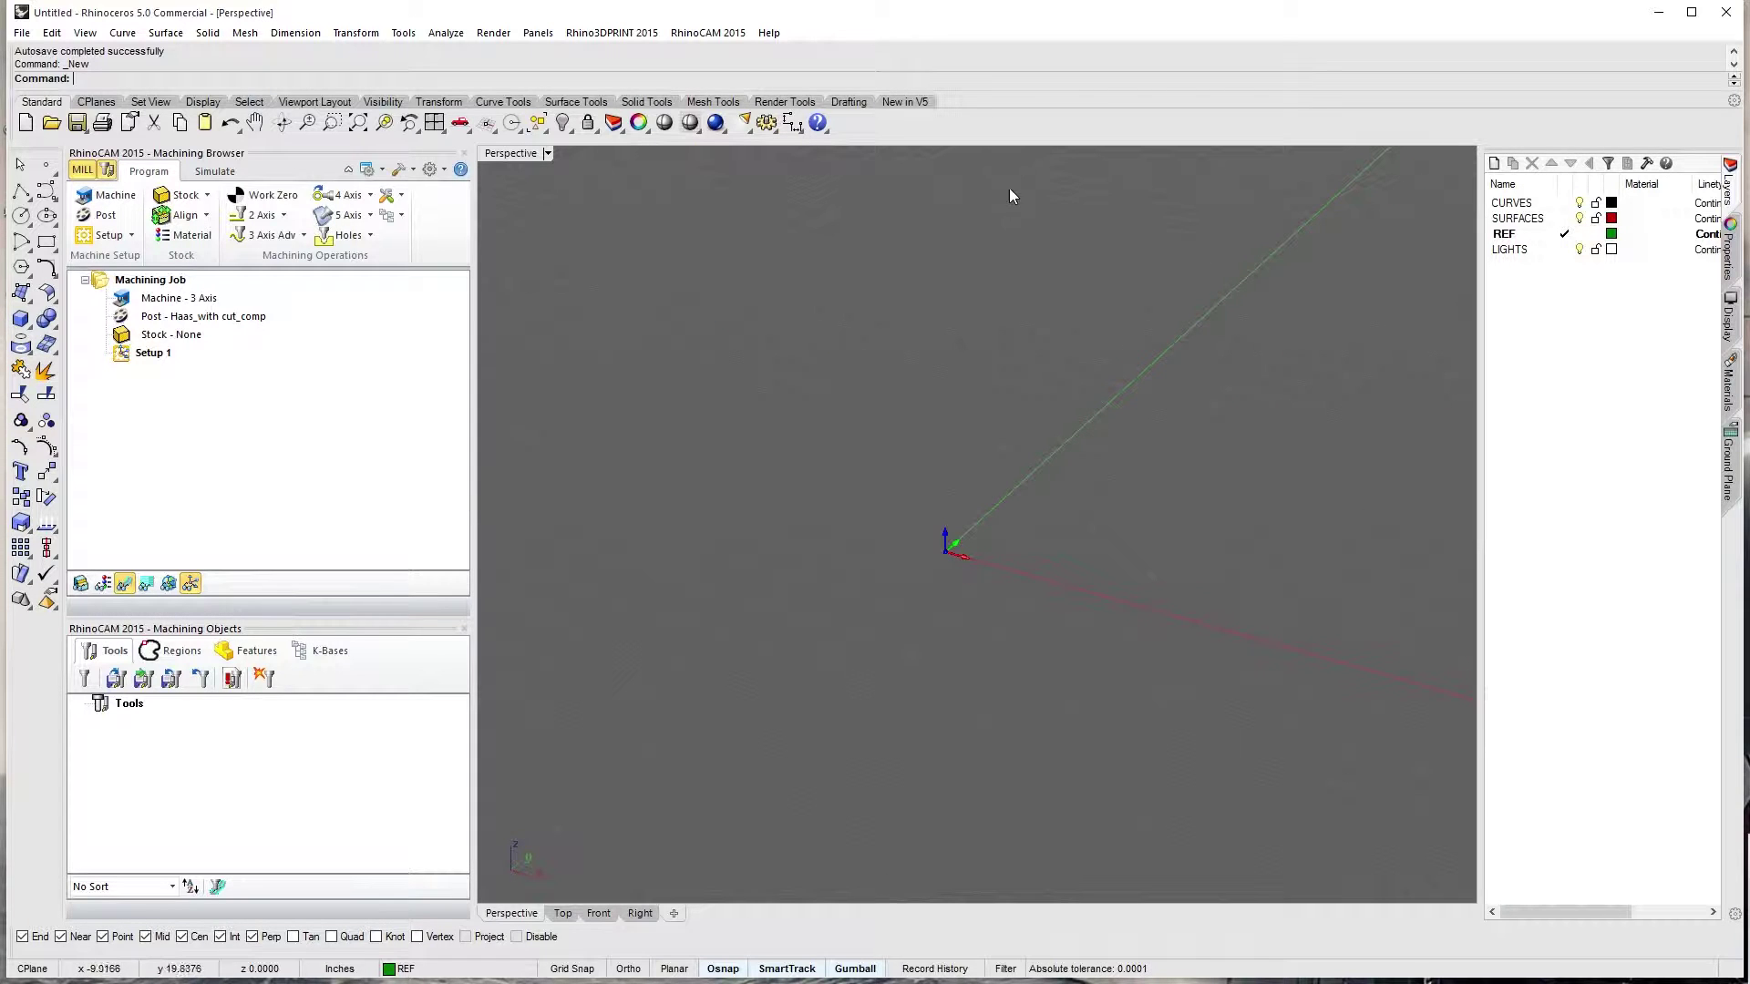
scroll(836, 451, down, 1)
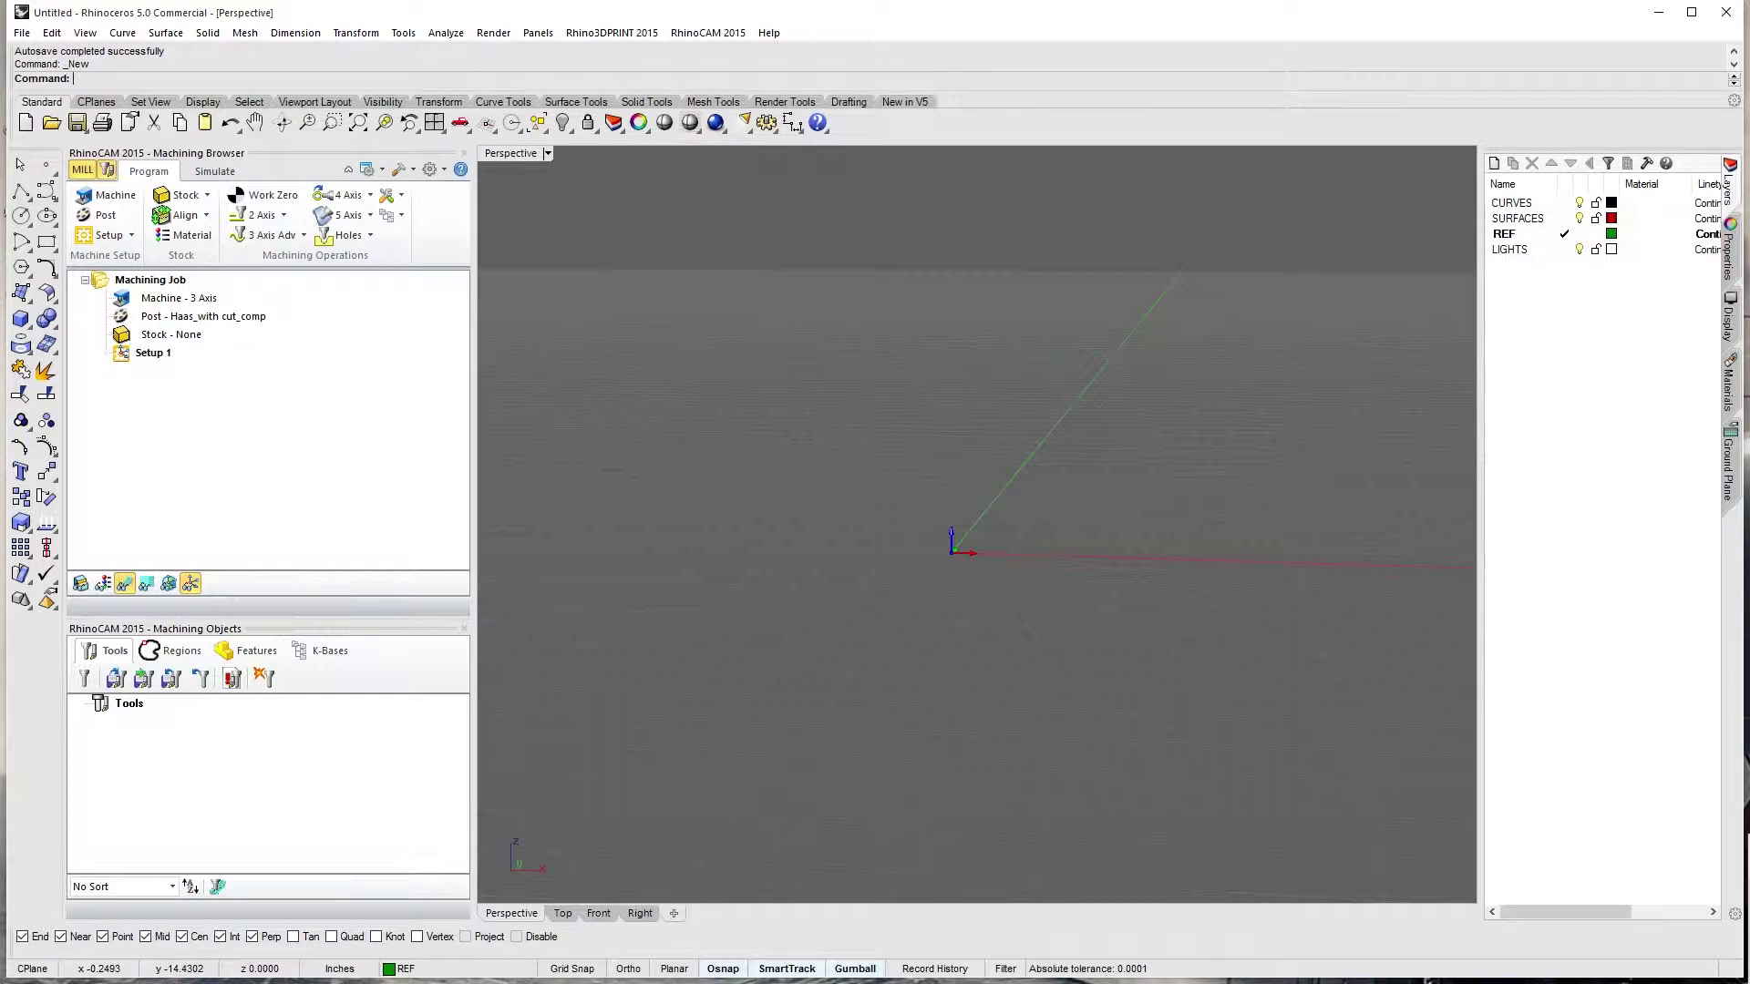
click(562, 913)
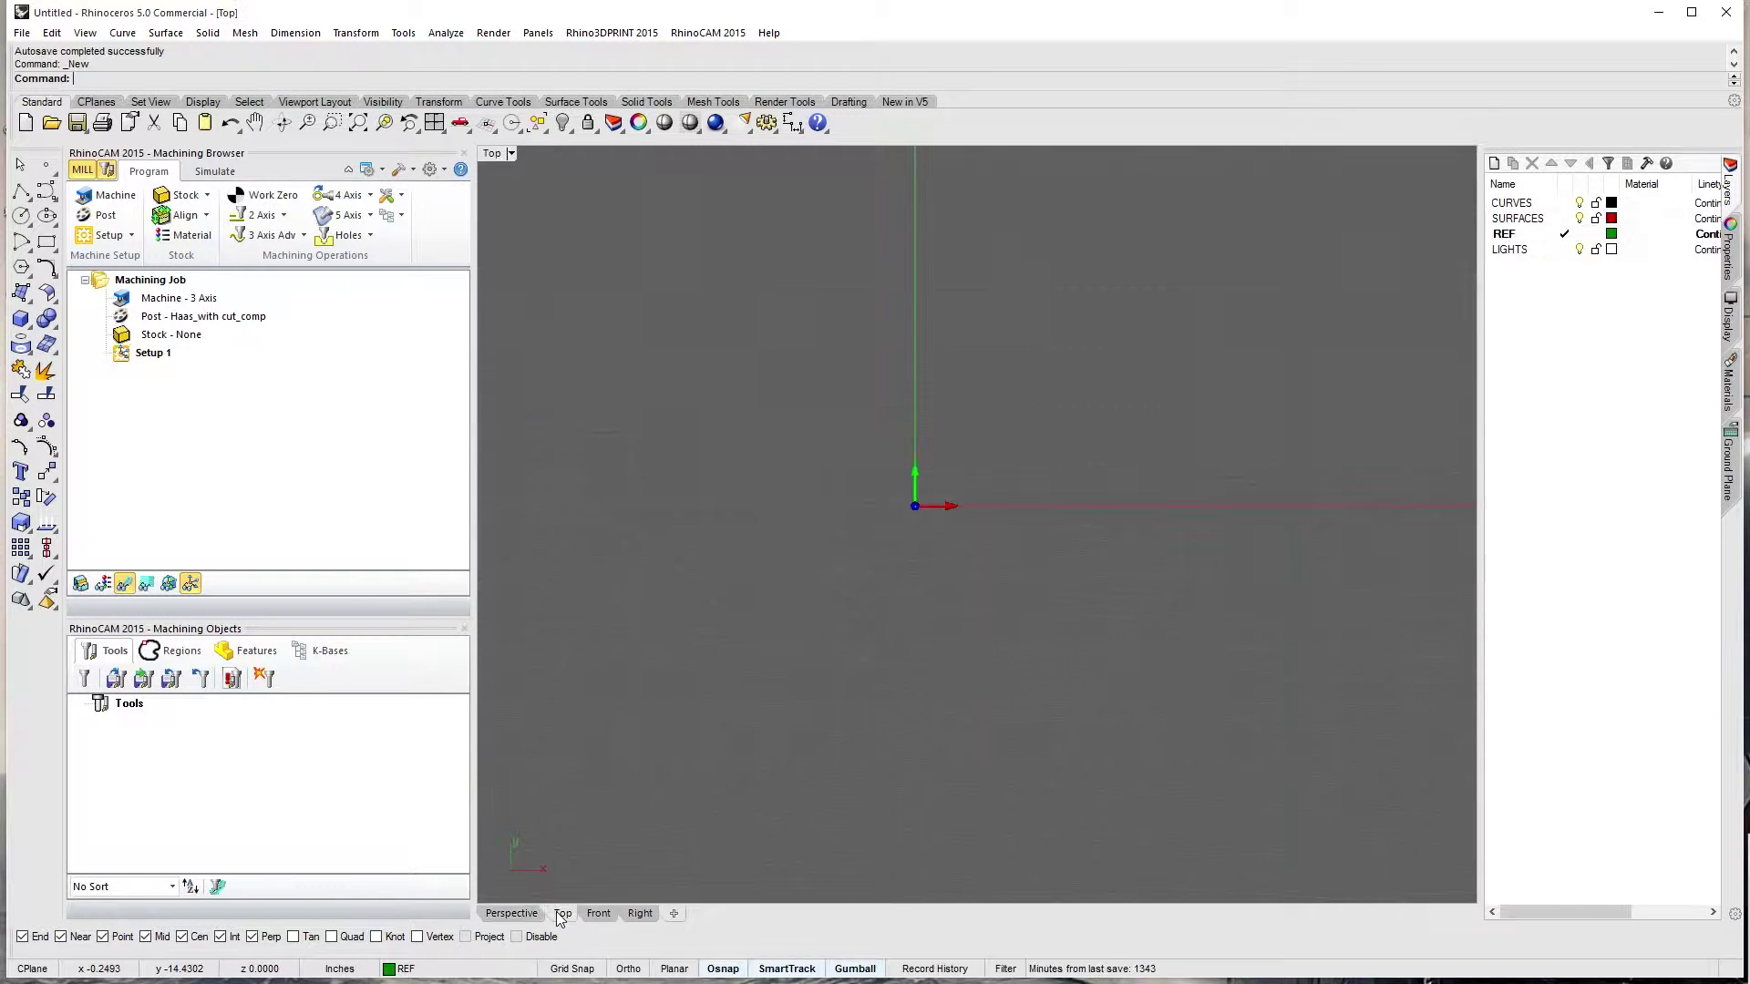
click(22, 267)
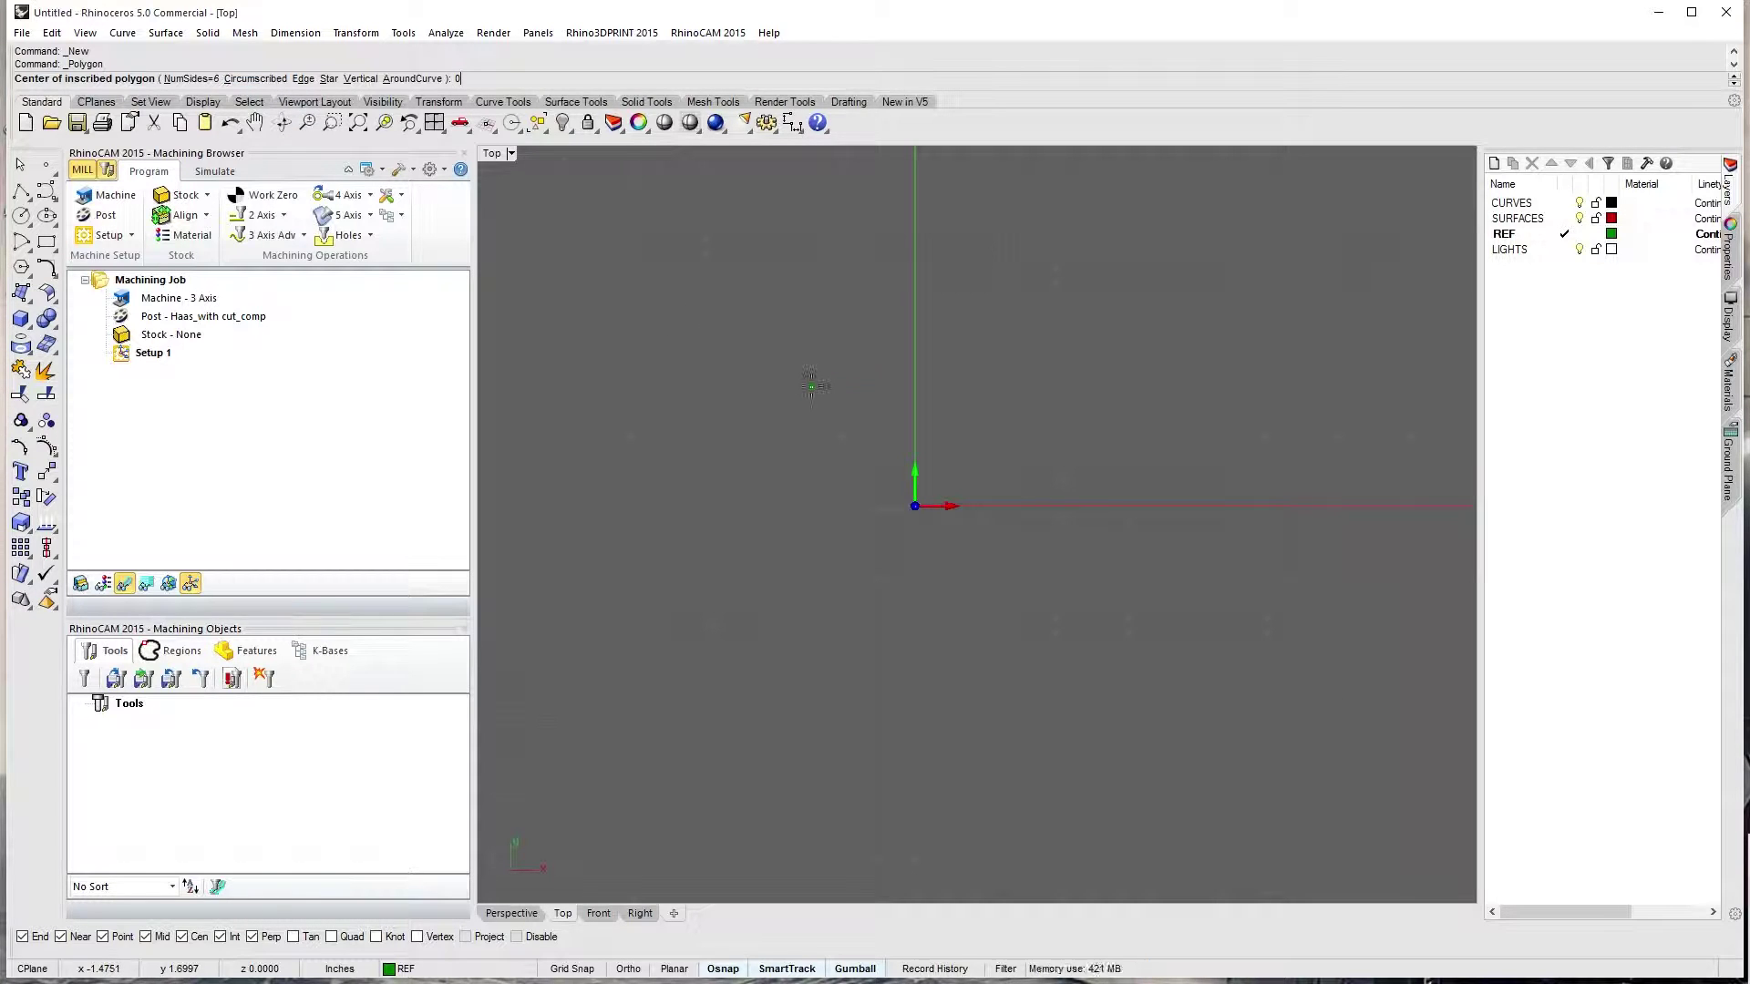
key(Return)
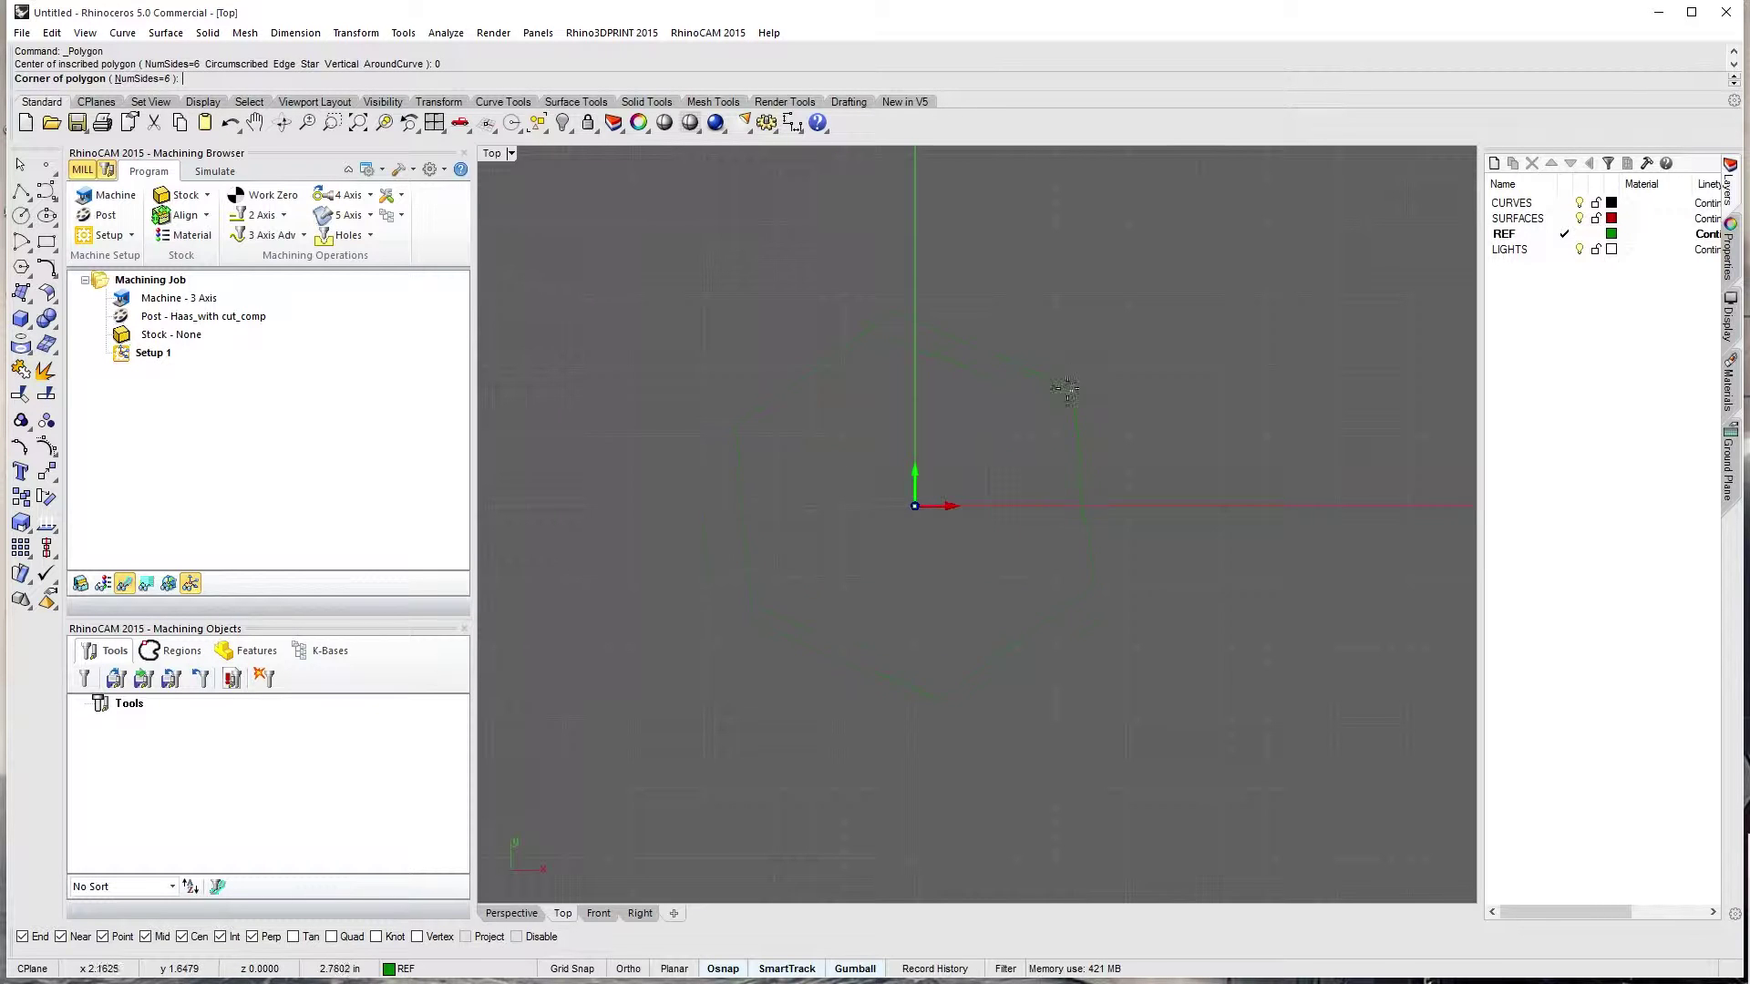
double_click(1538, 205)
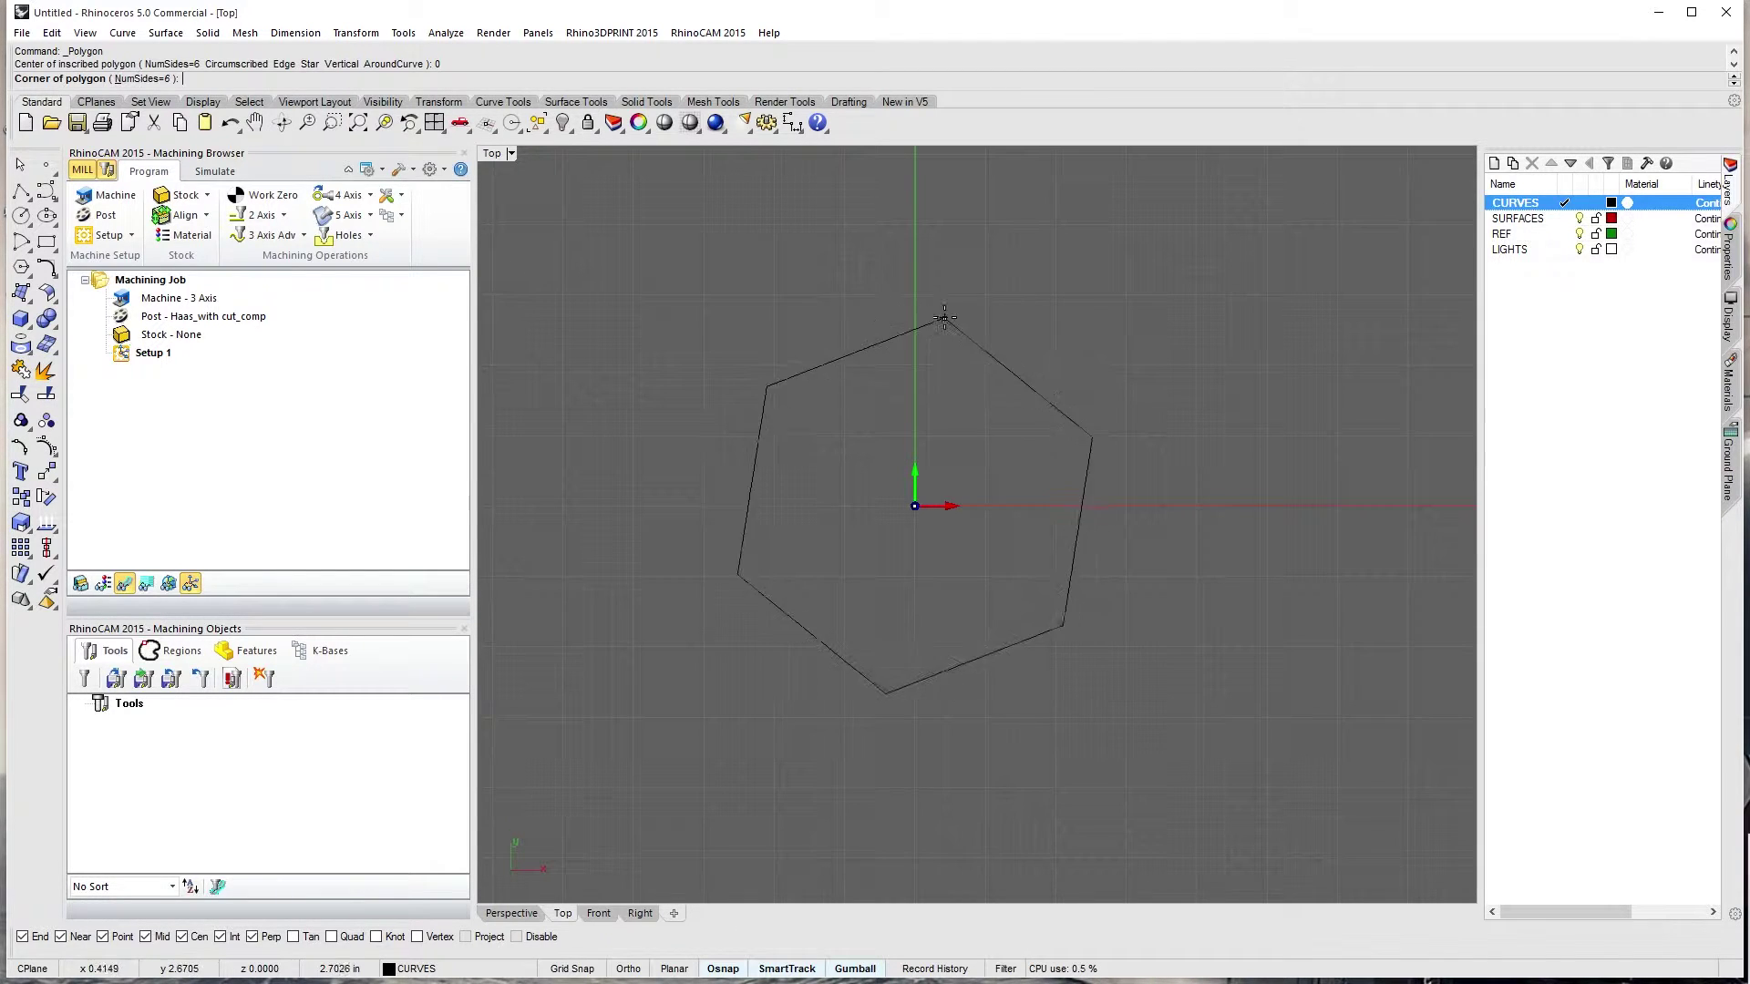
key(F8)
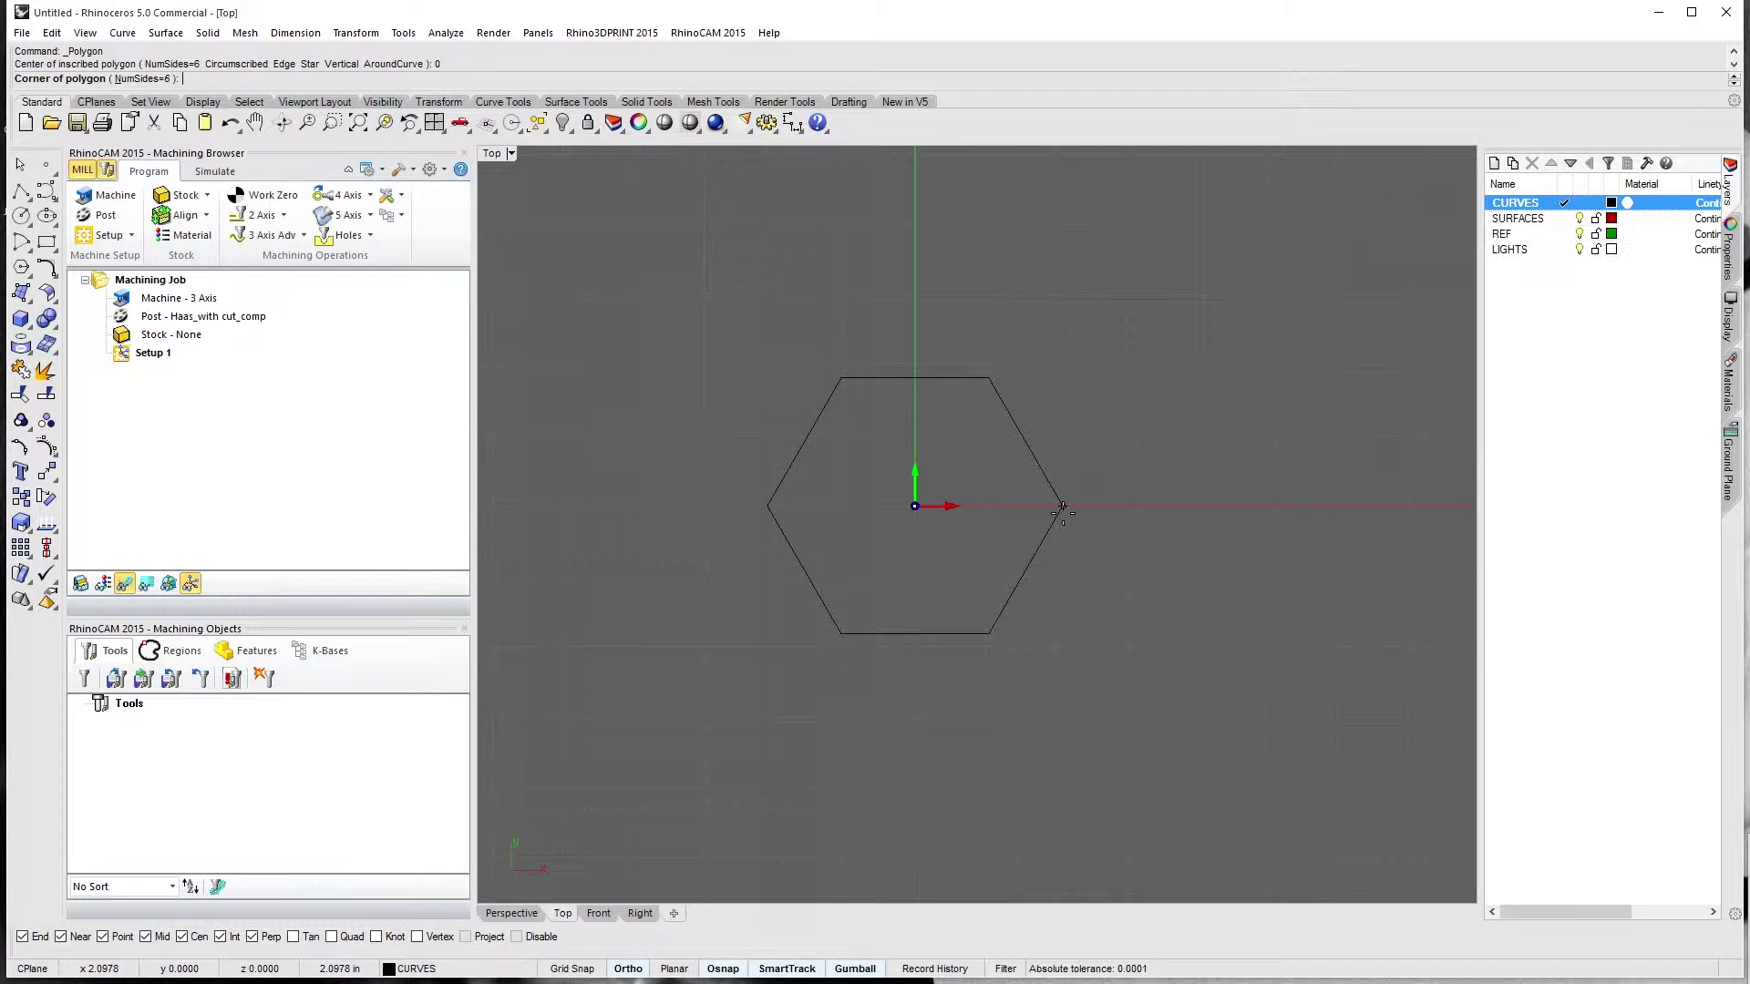
key(F8)
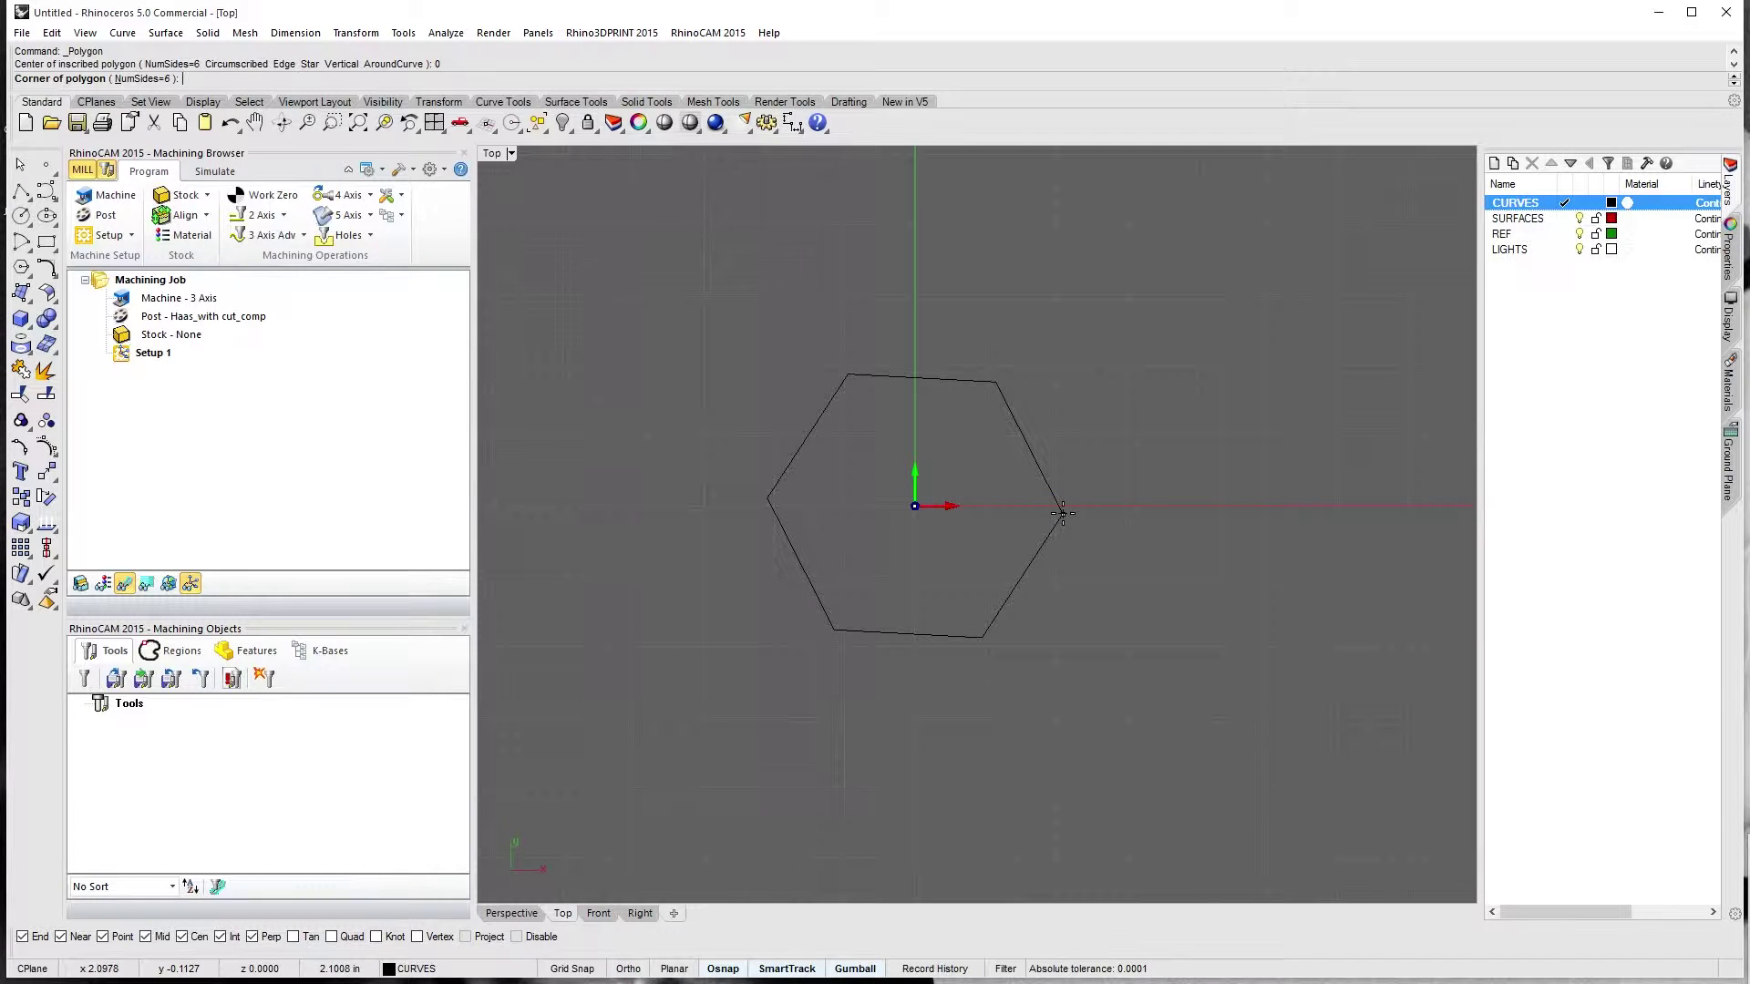
text(1)
key(Return)
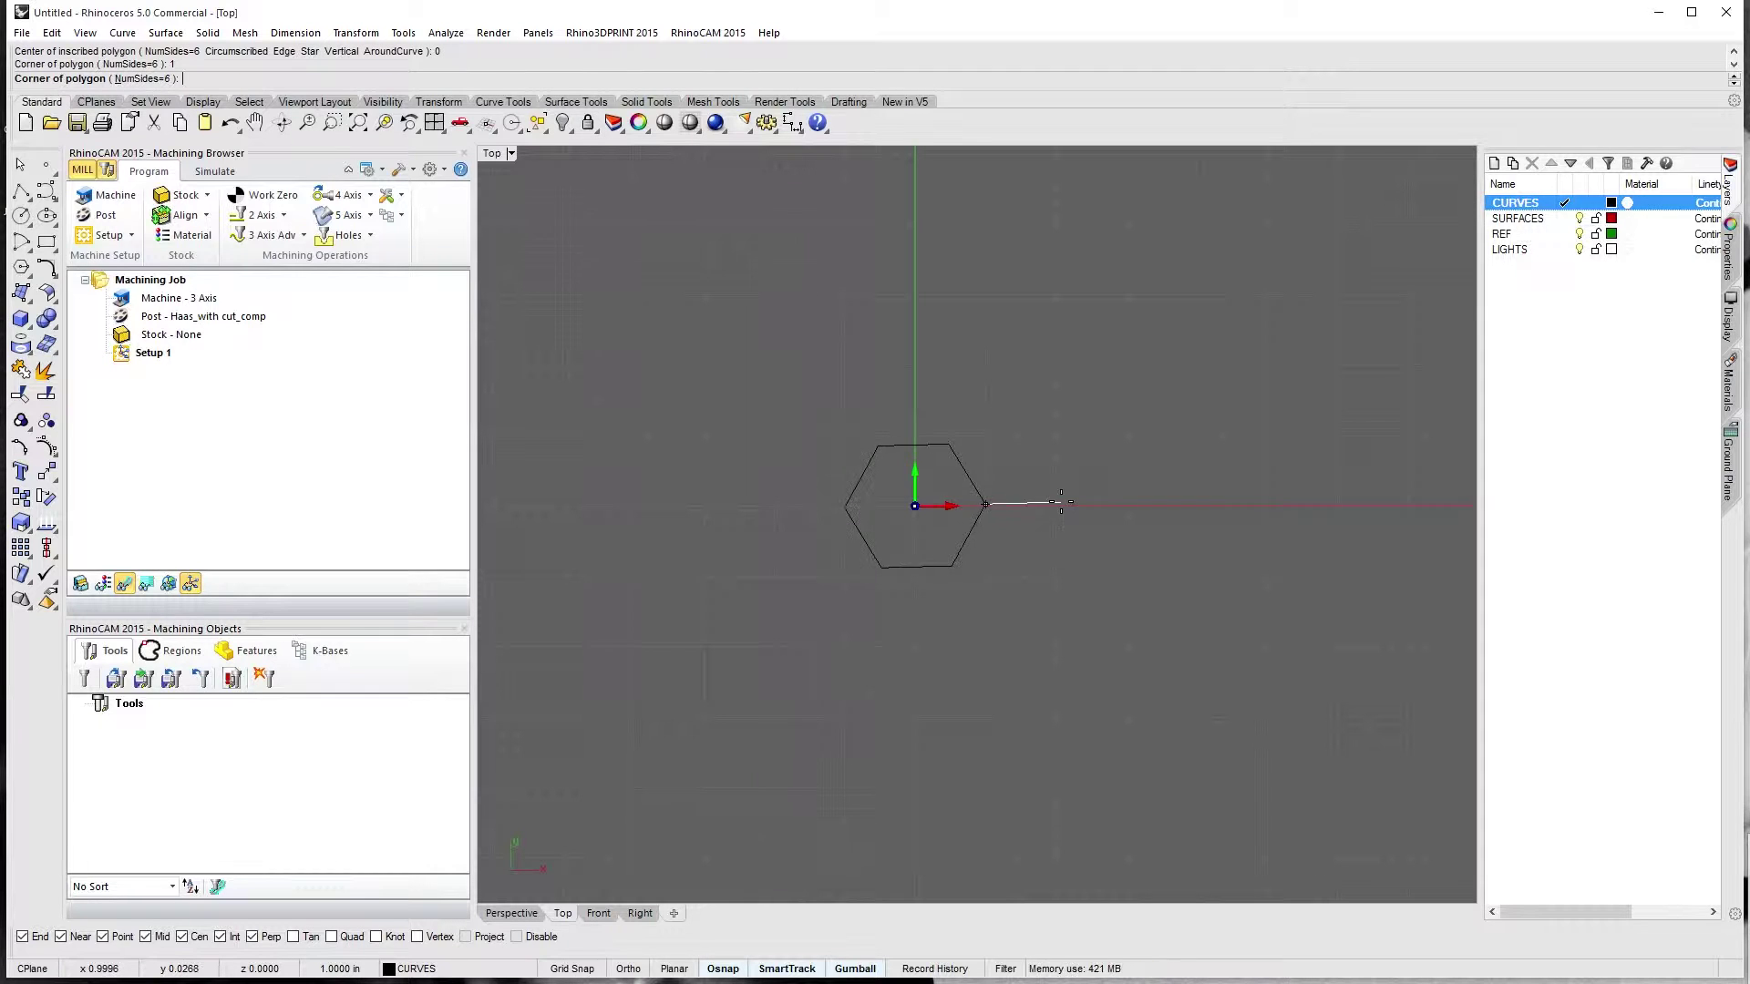
click(1057, 503)
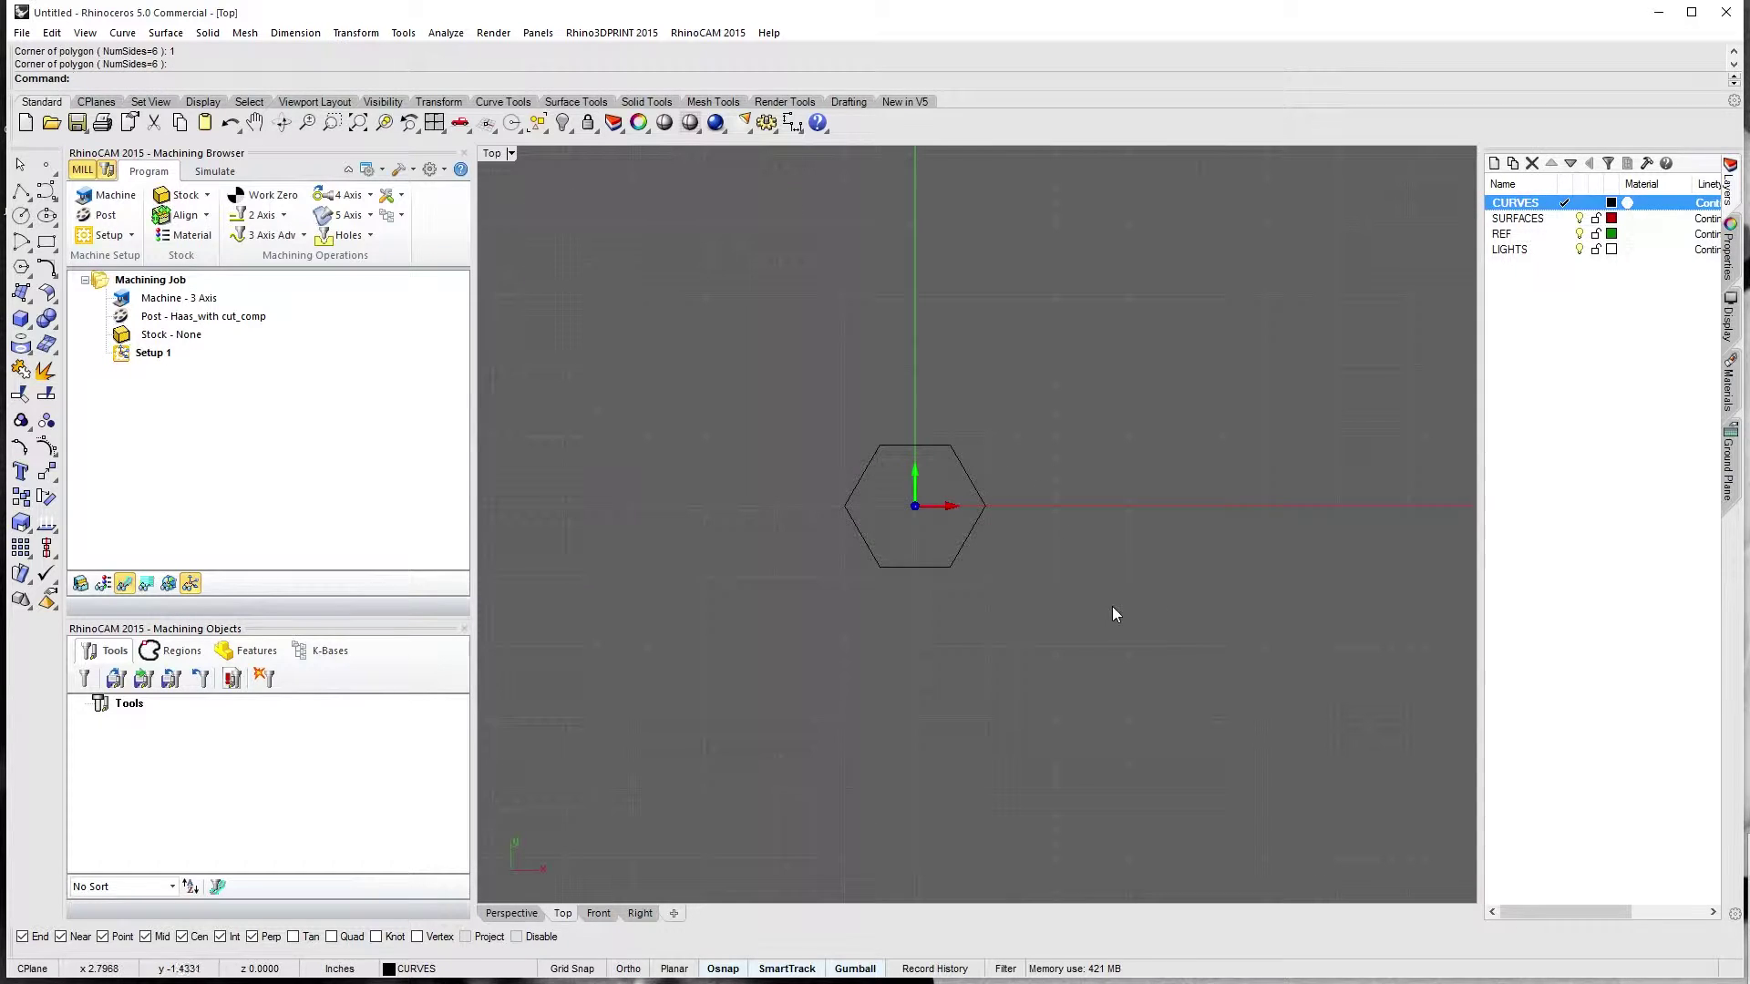
Measure the hexagon's distance across flats, from the upper edge's midpoint to the lower edge's midpoint
click(445, 33)
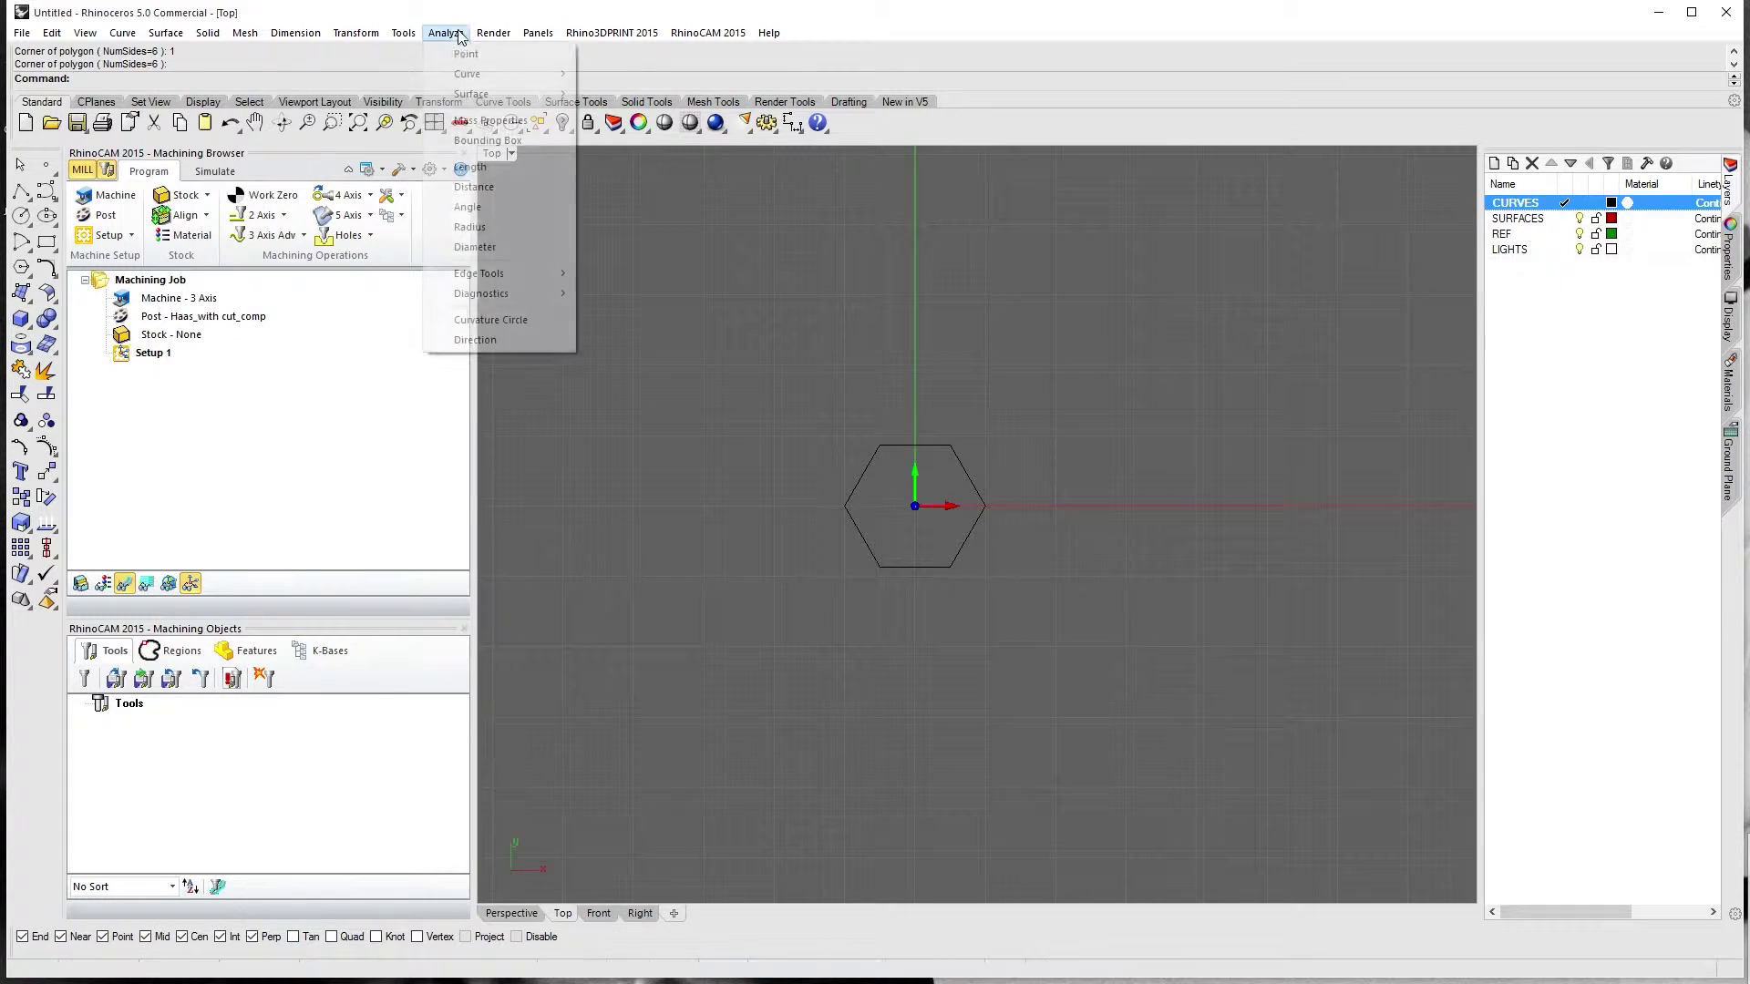
click(495, 187)
click(912, 446)
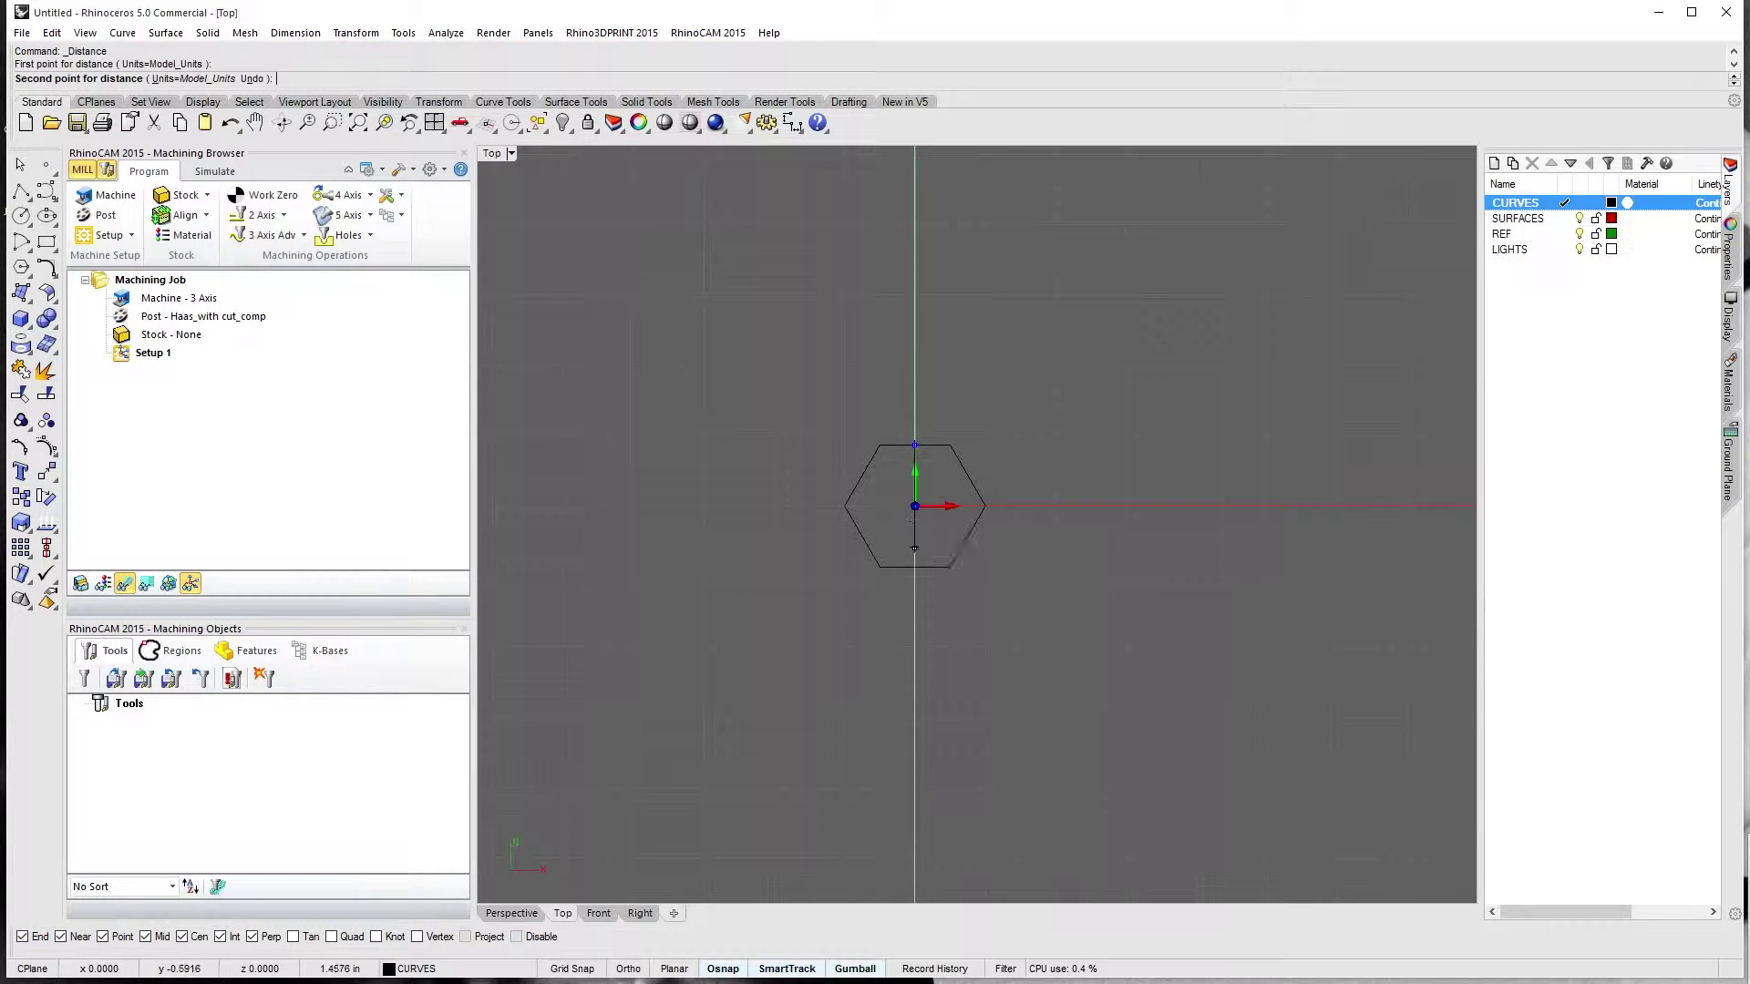
click(915, 566)
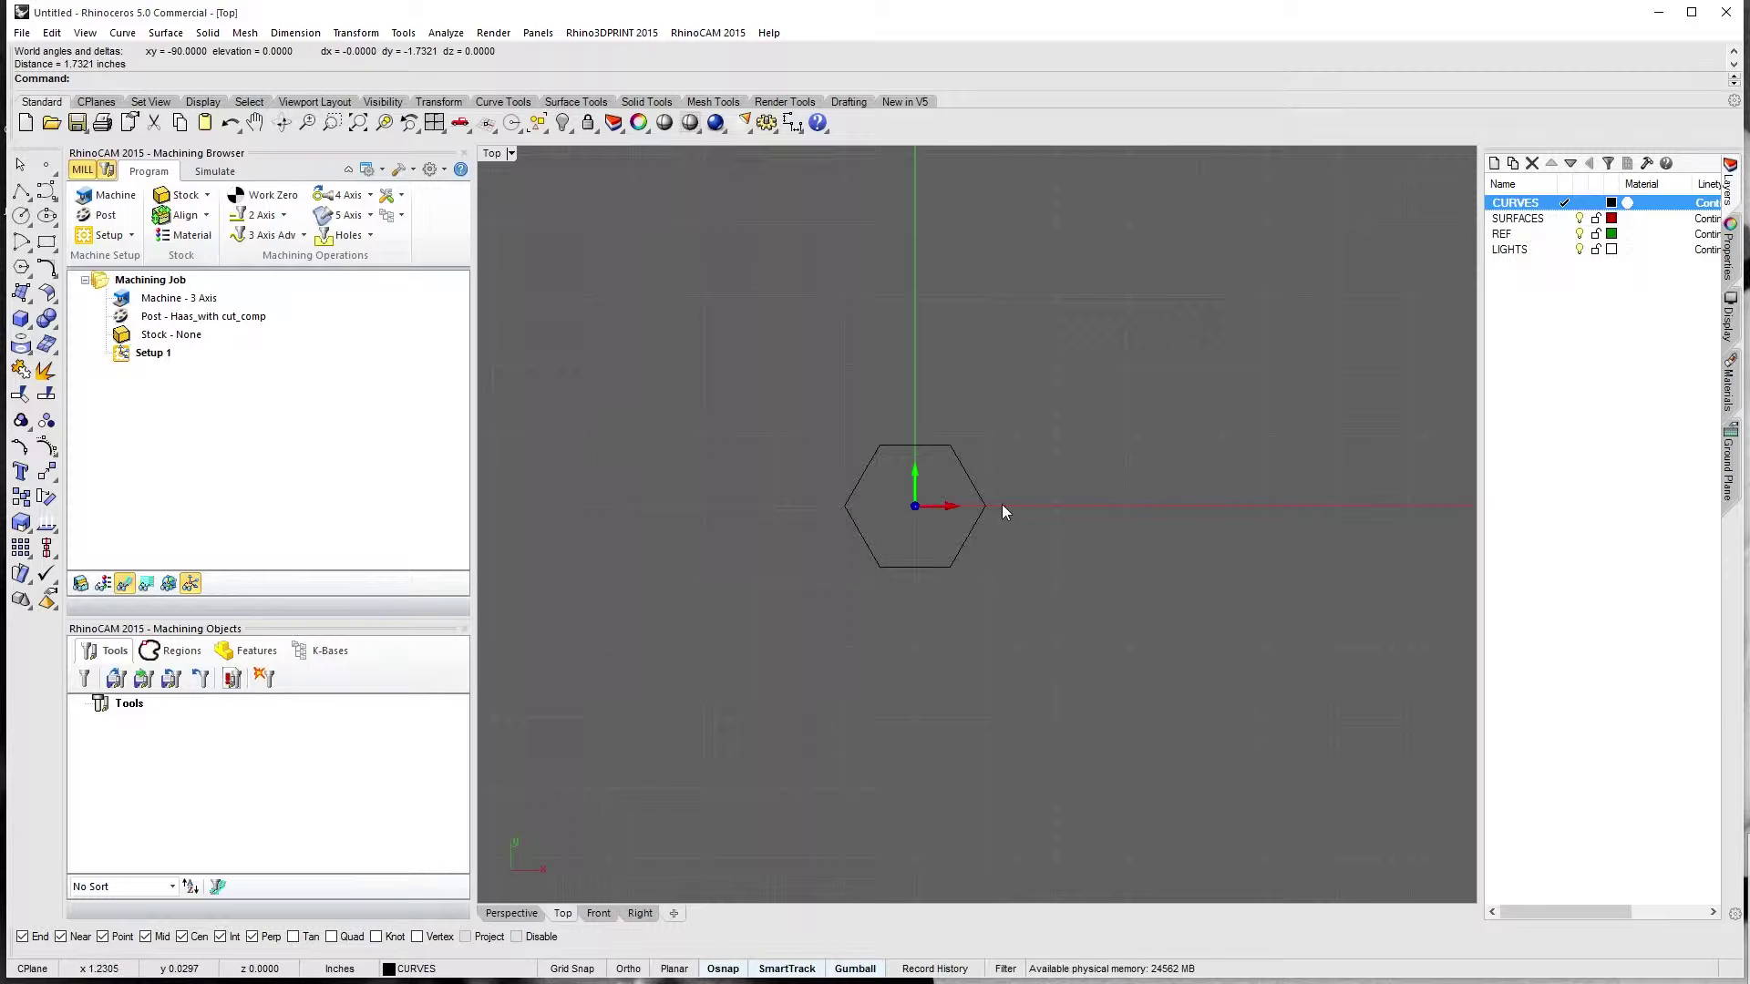
Replace the hexagon with a circumscribed six-sided polygon centred on the origin, its edge midpoint 0.5 inch out along the X axis
click(976, 491)
key(Delete)
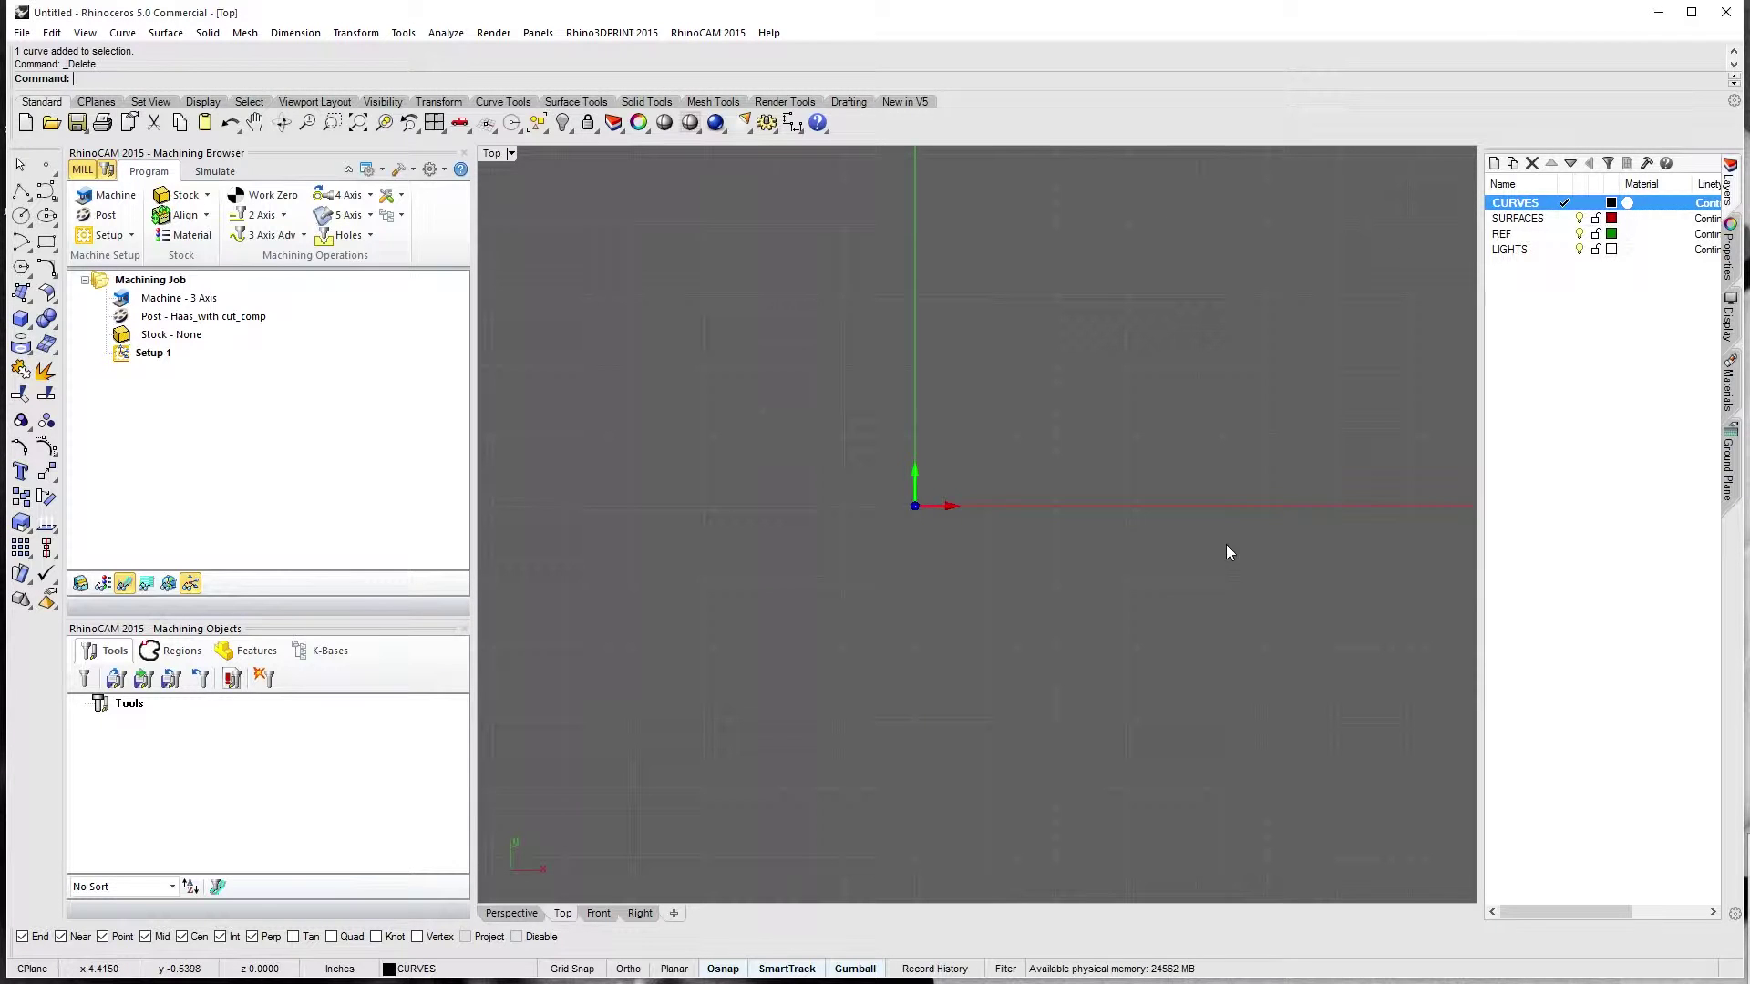
click(20, 266)
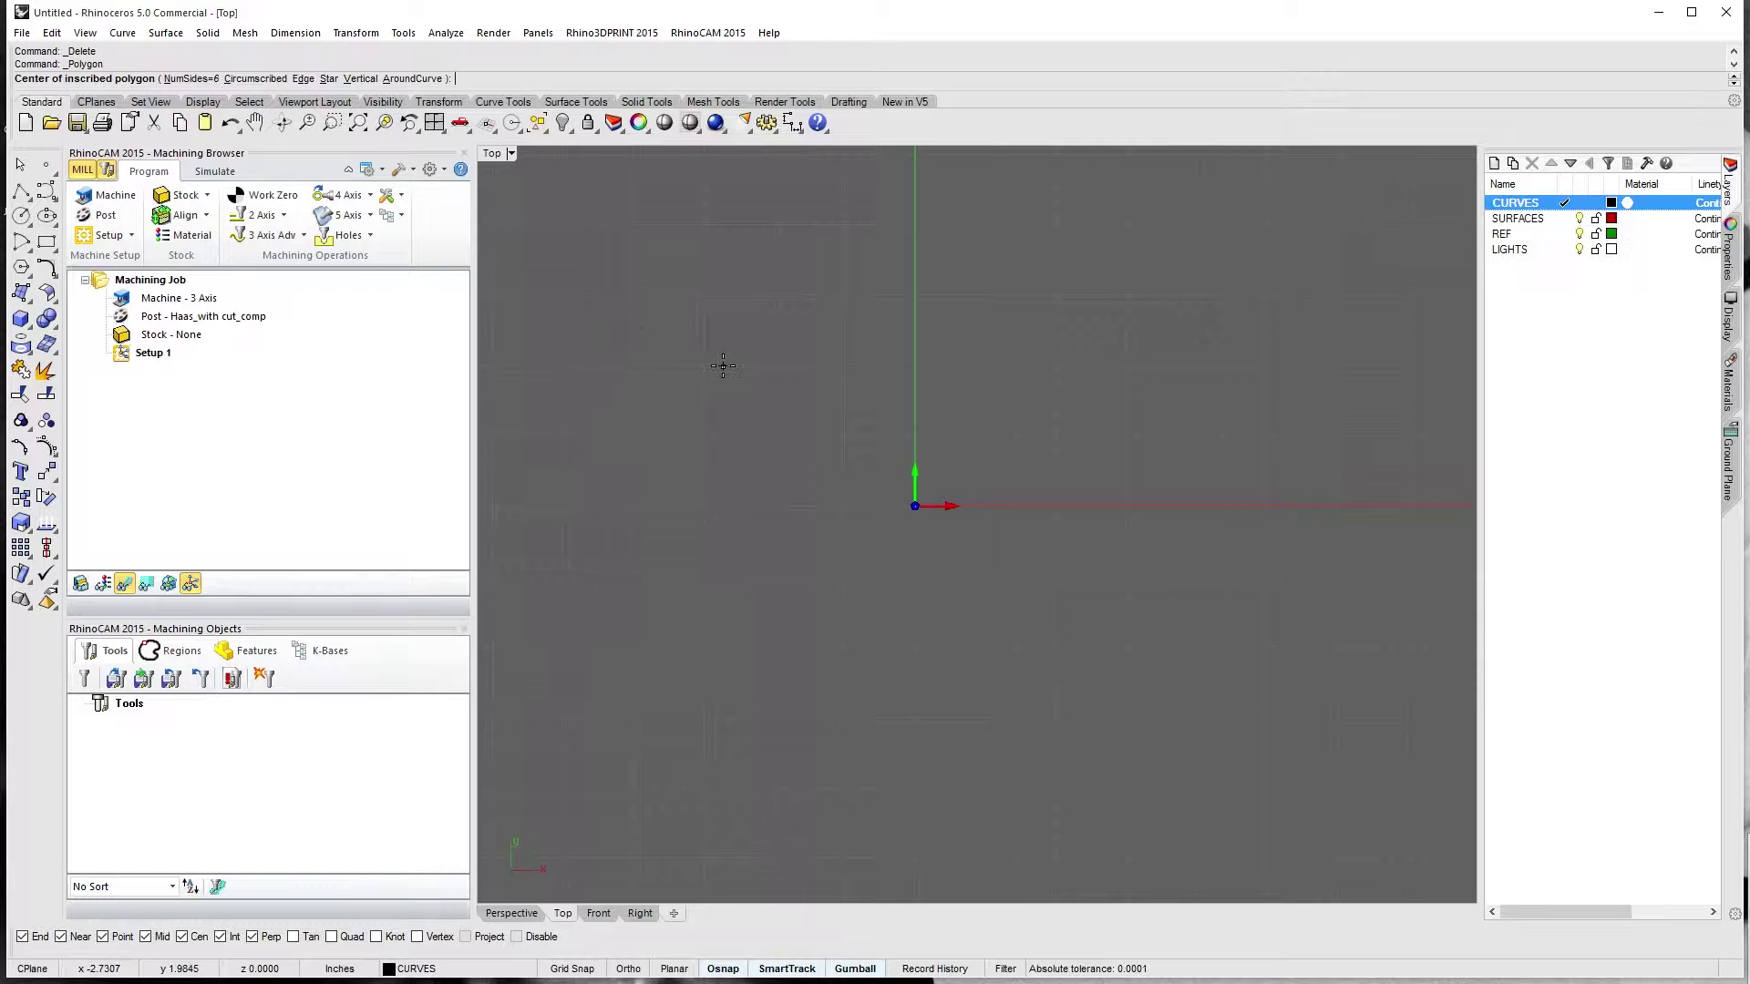
click(251, 79)
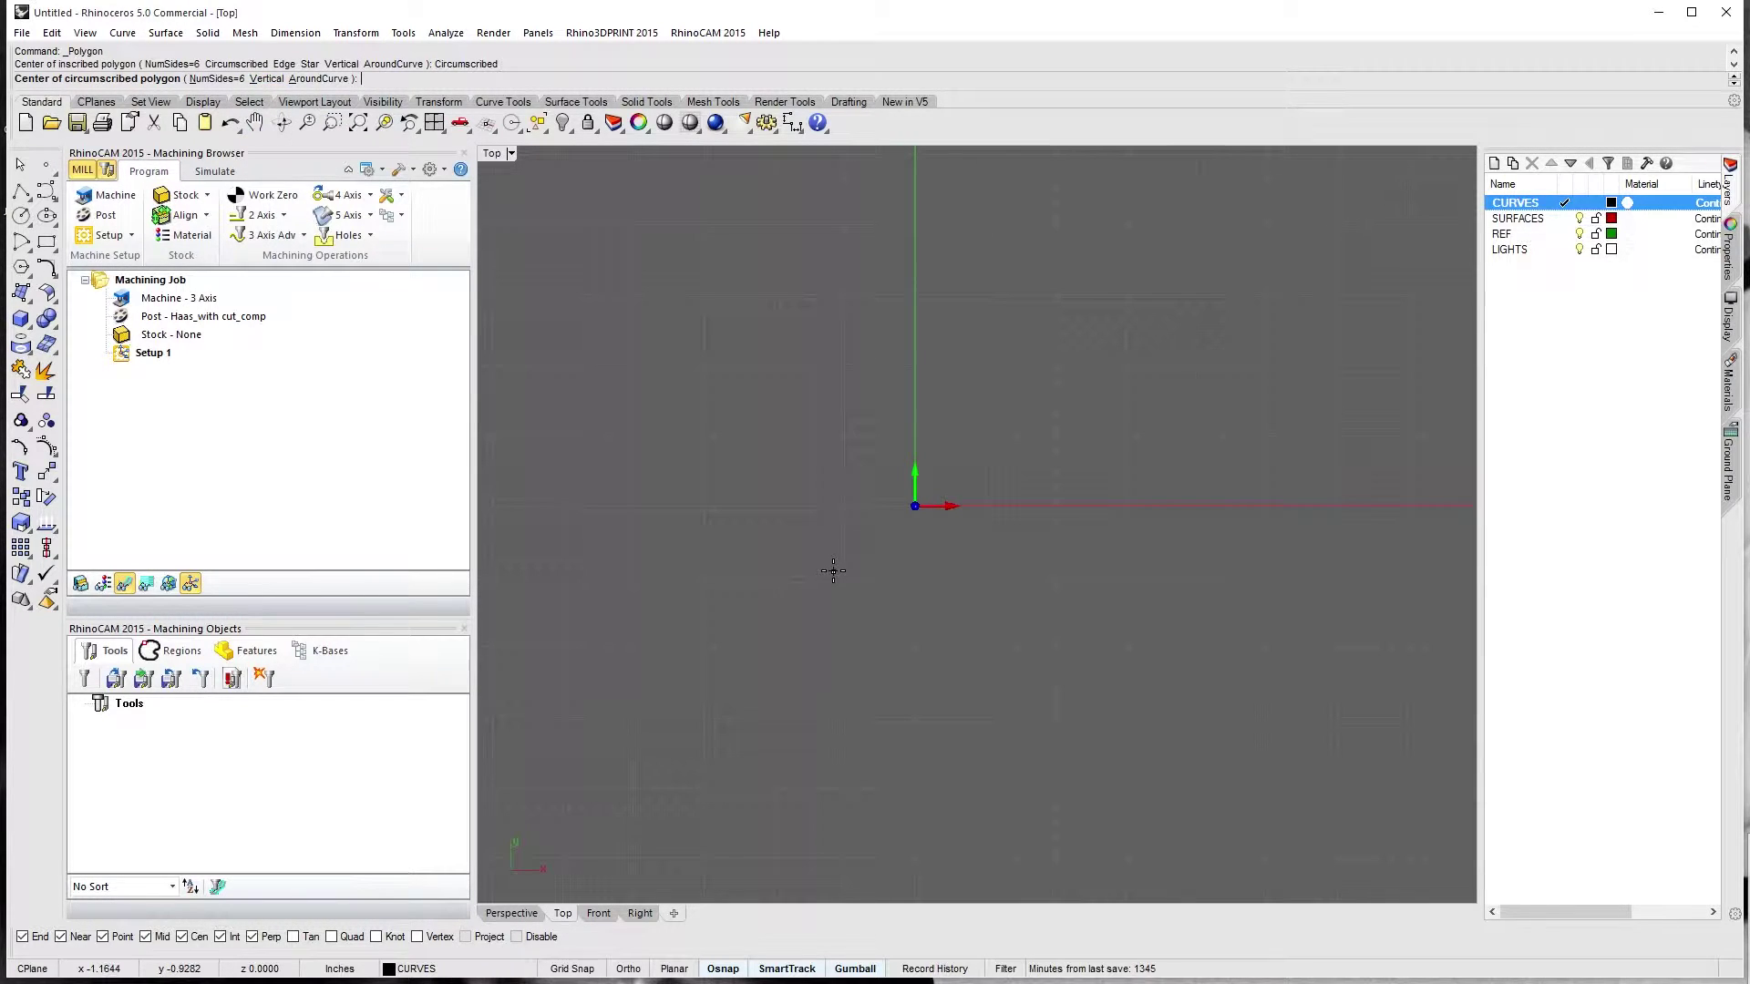
key(Return)
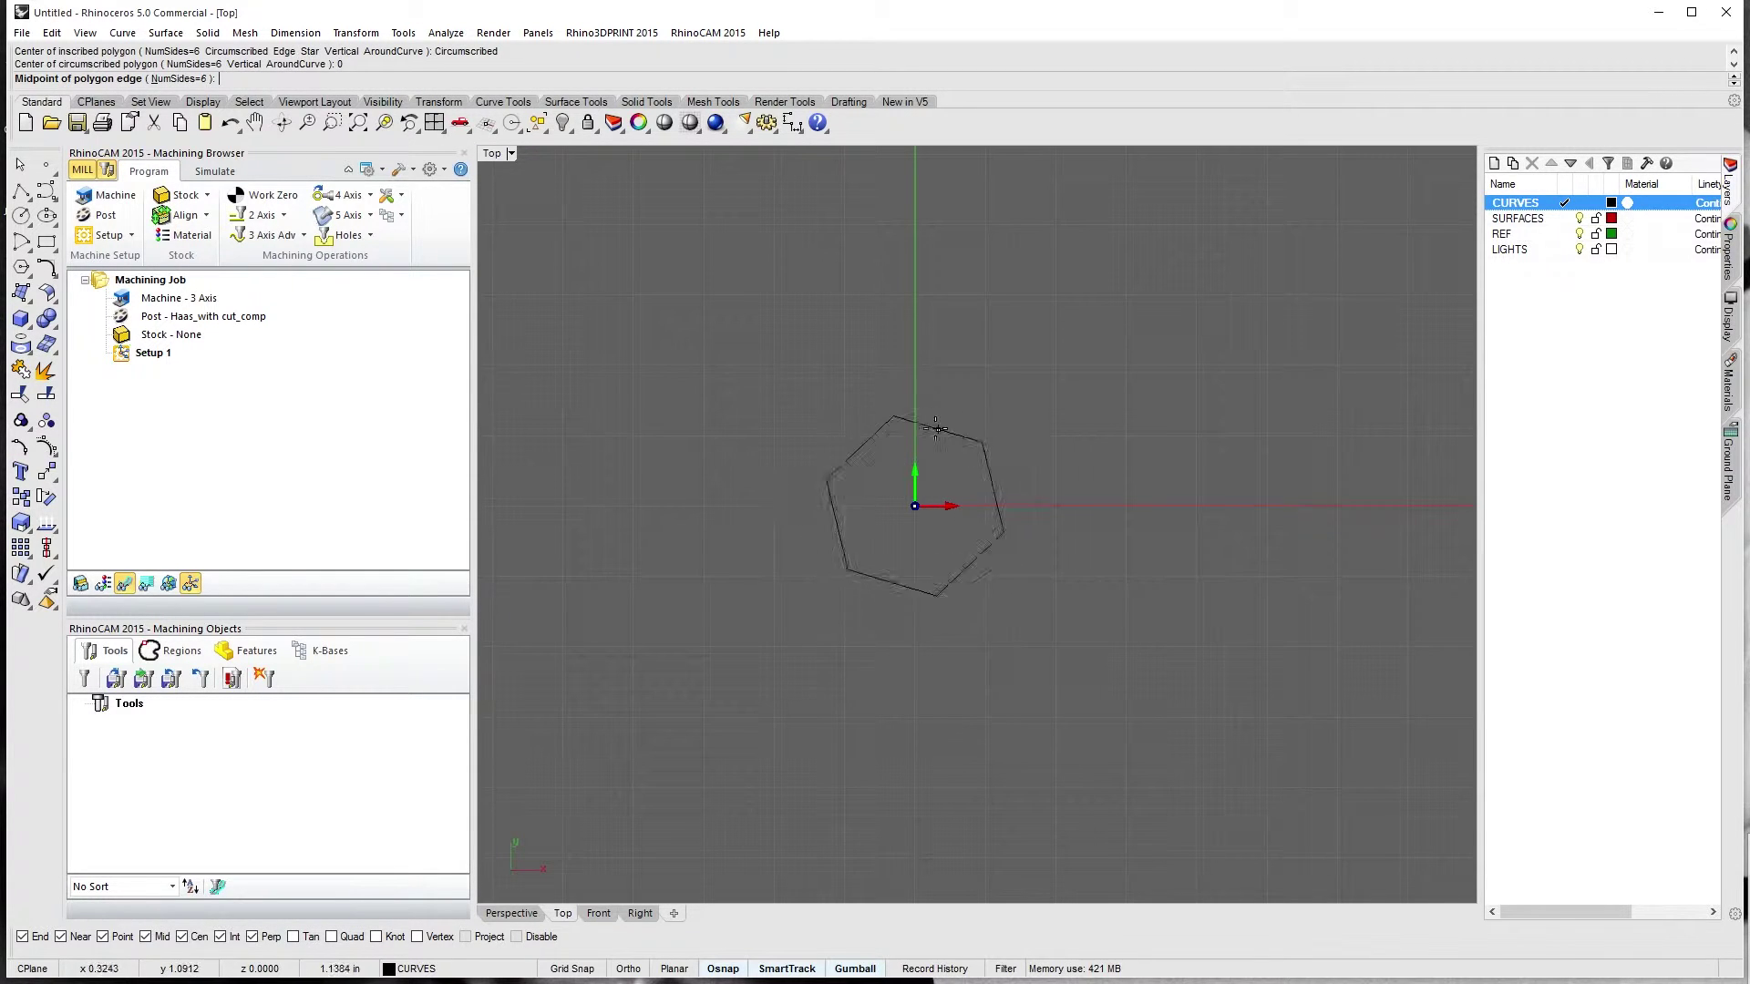
key(F8)
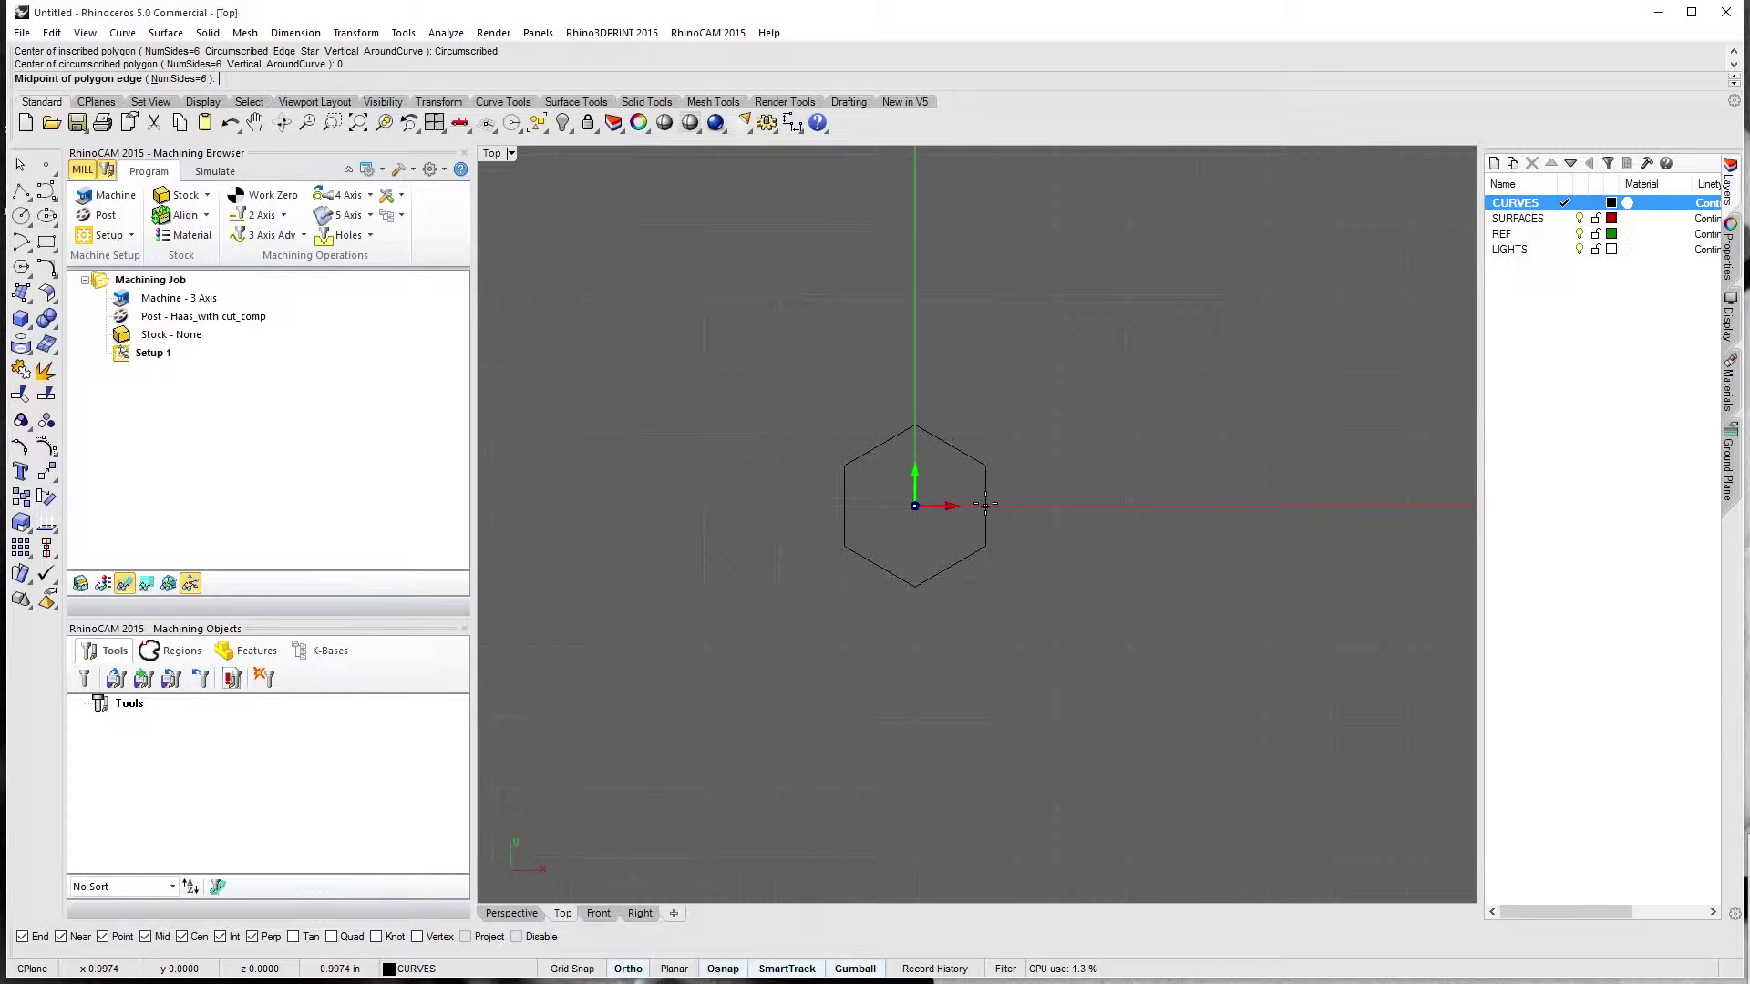
key(F8)
key(Return)
key(F8)
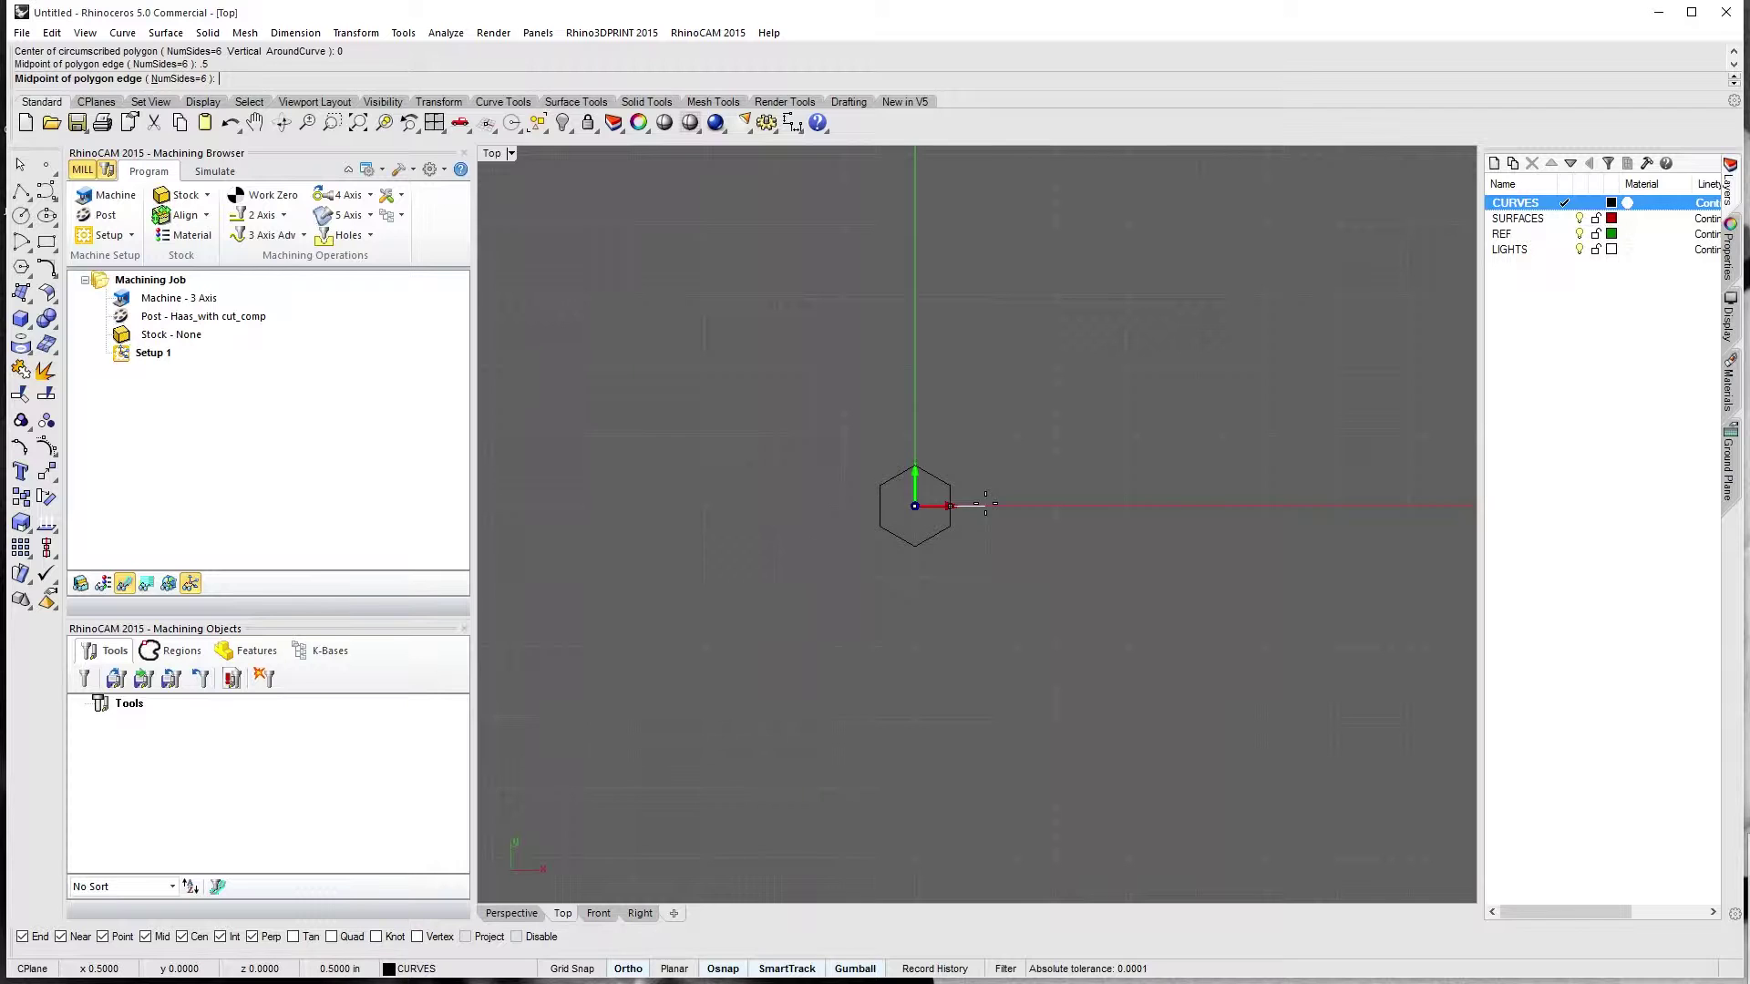
shift+click(985, 505)
Measure the new hexagon's distance across flats between the midpoints of its two vertical edges
scroll(912, 505, up, 5)
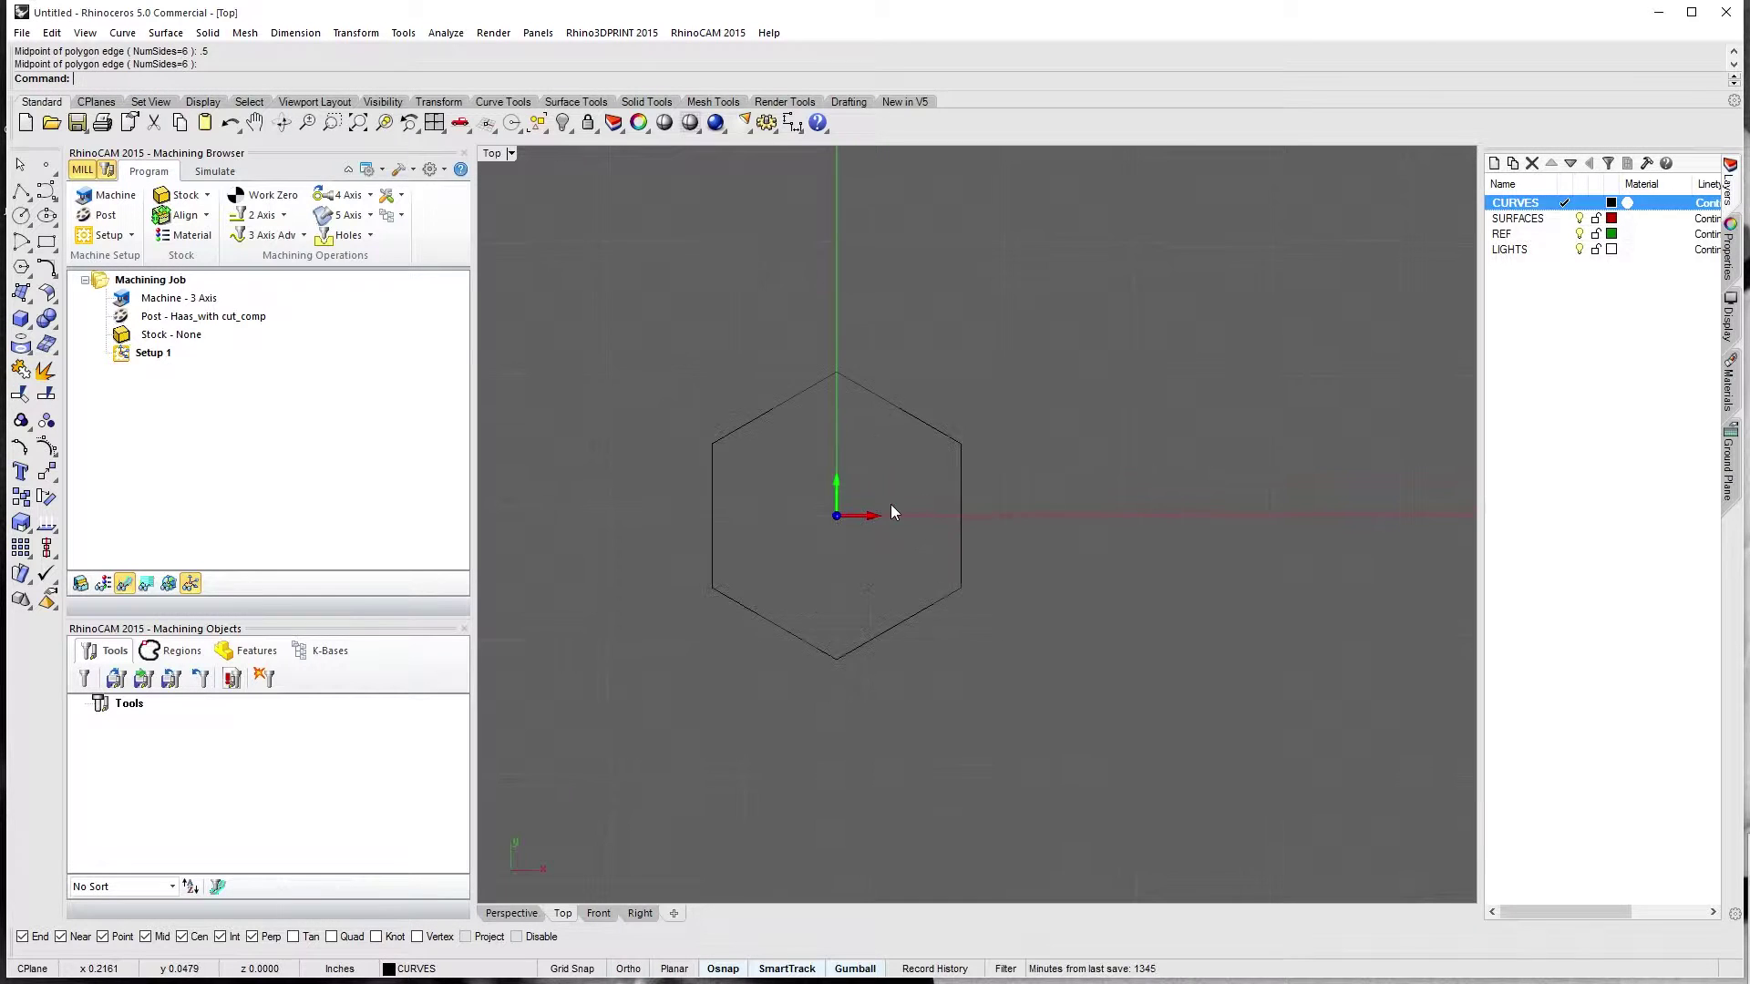
click(445, 33)
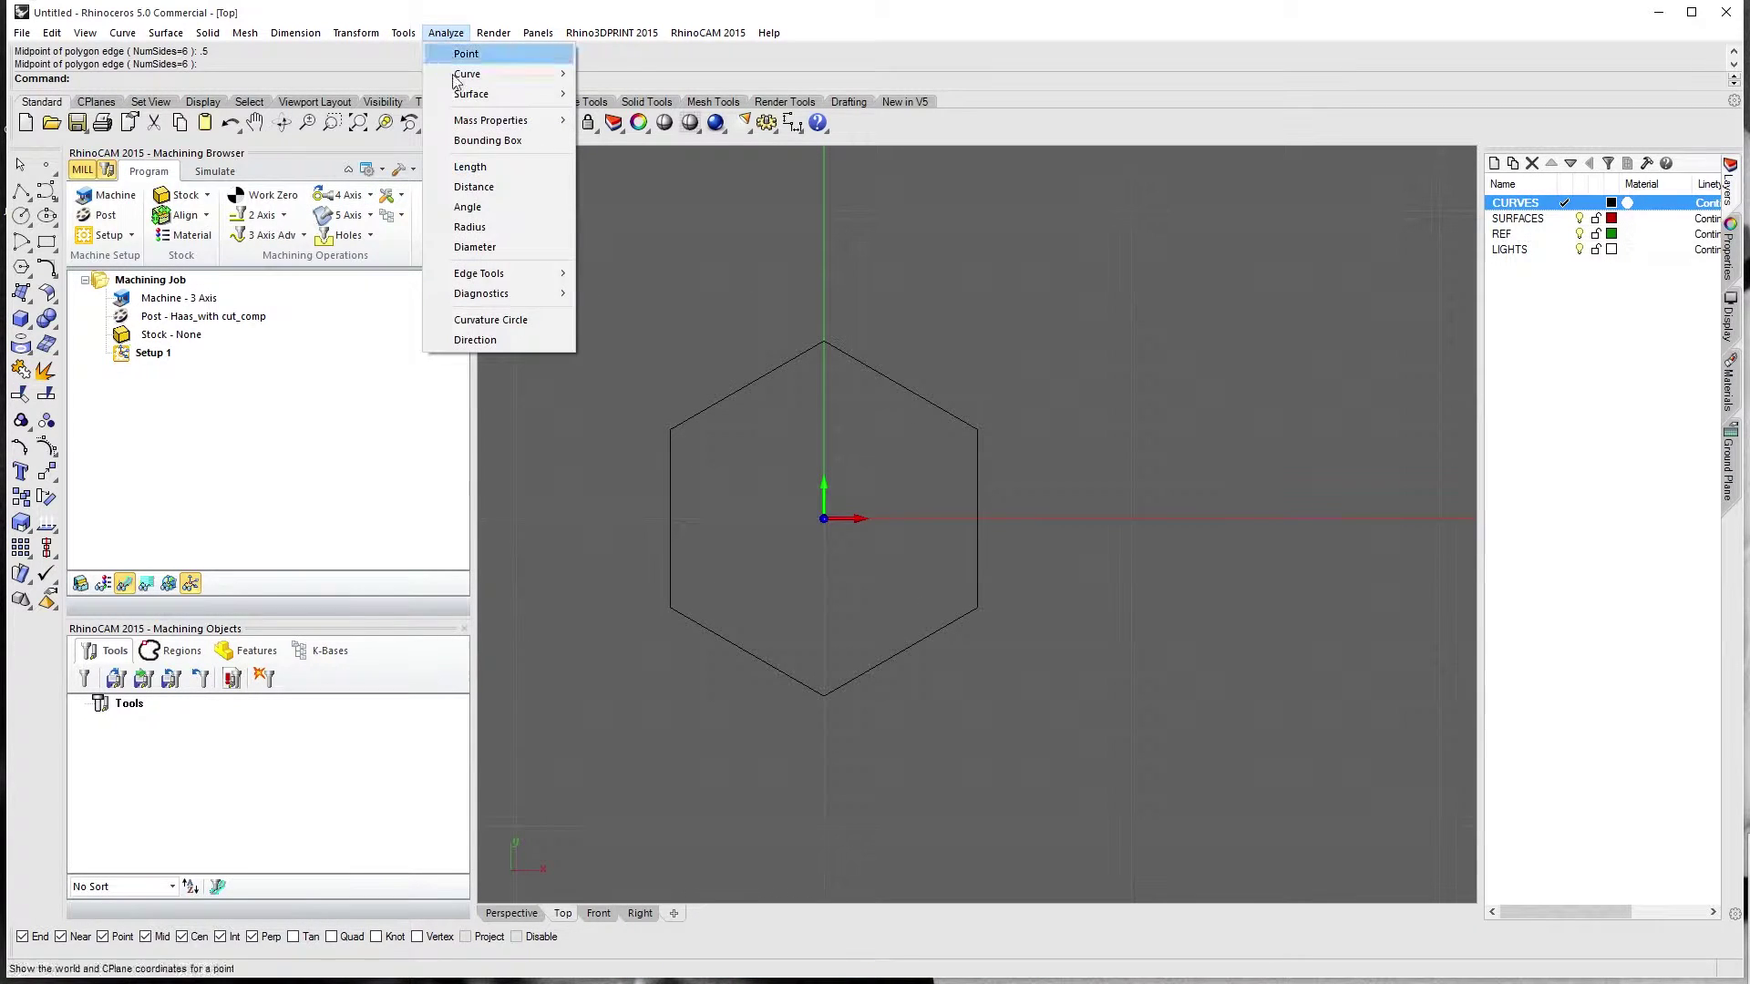
click(474, 187)
click(670, 518)
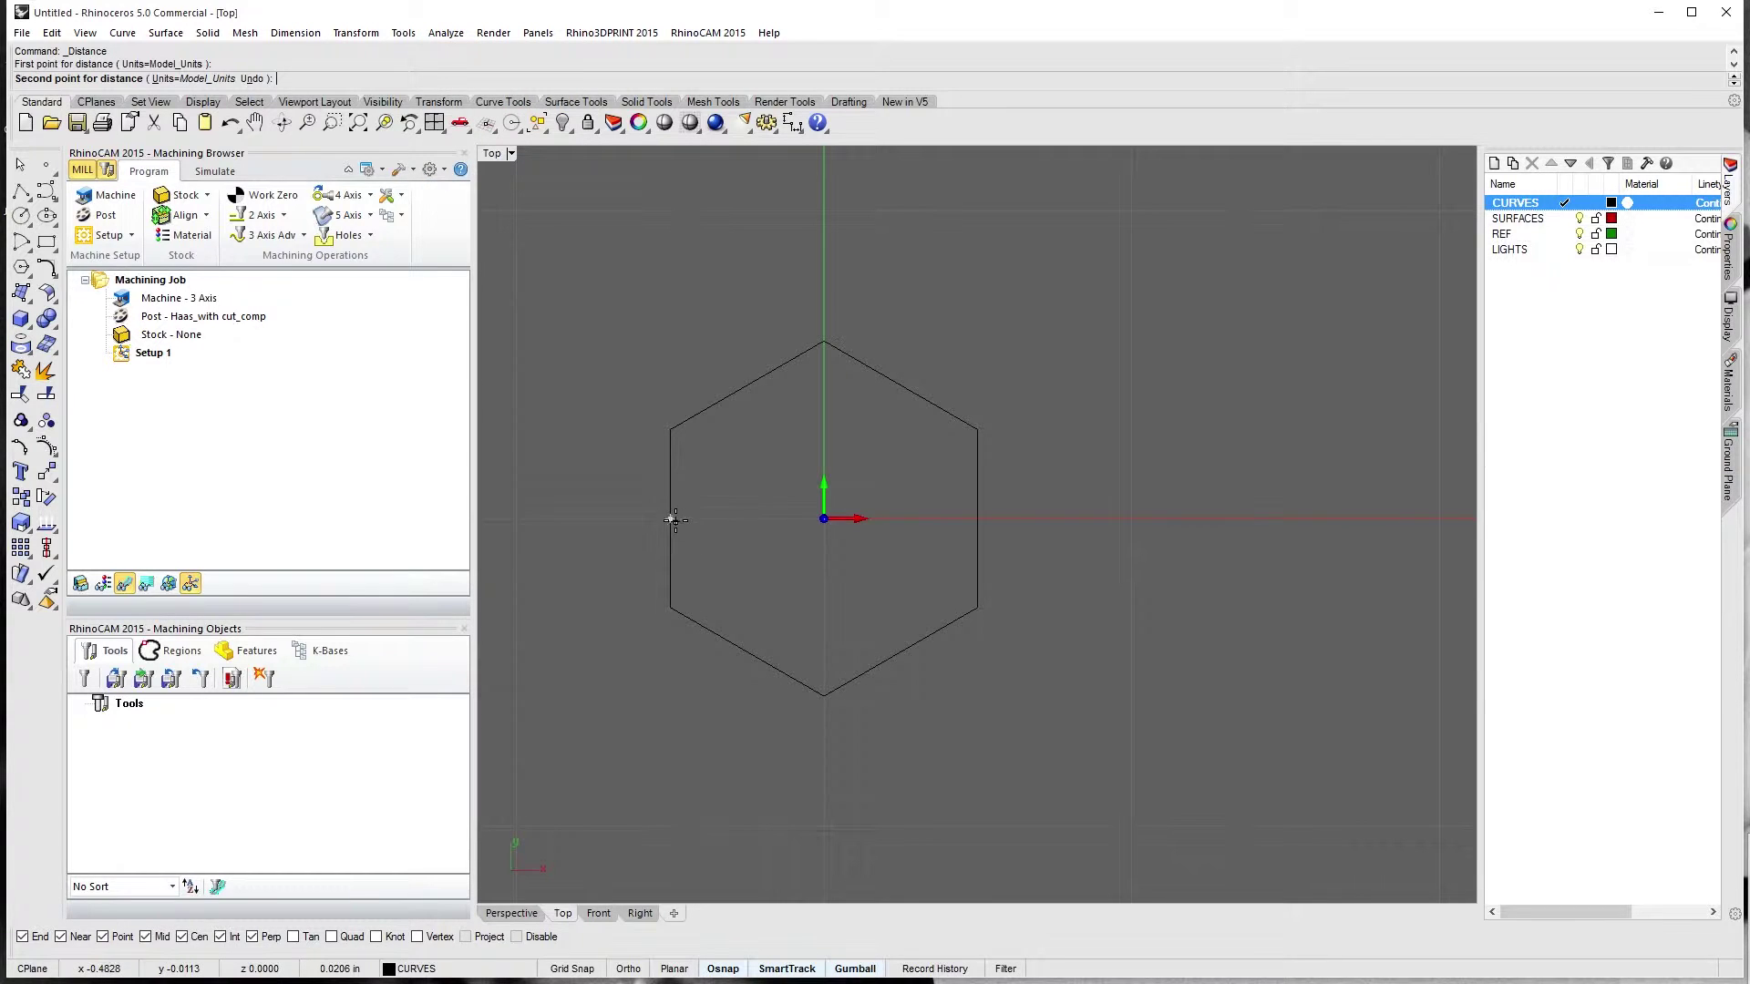
click(980, 518)
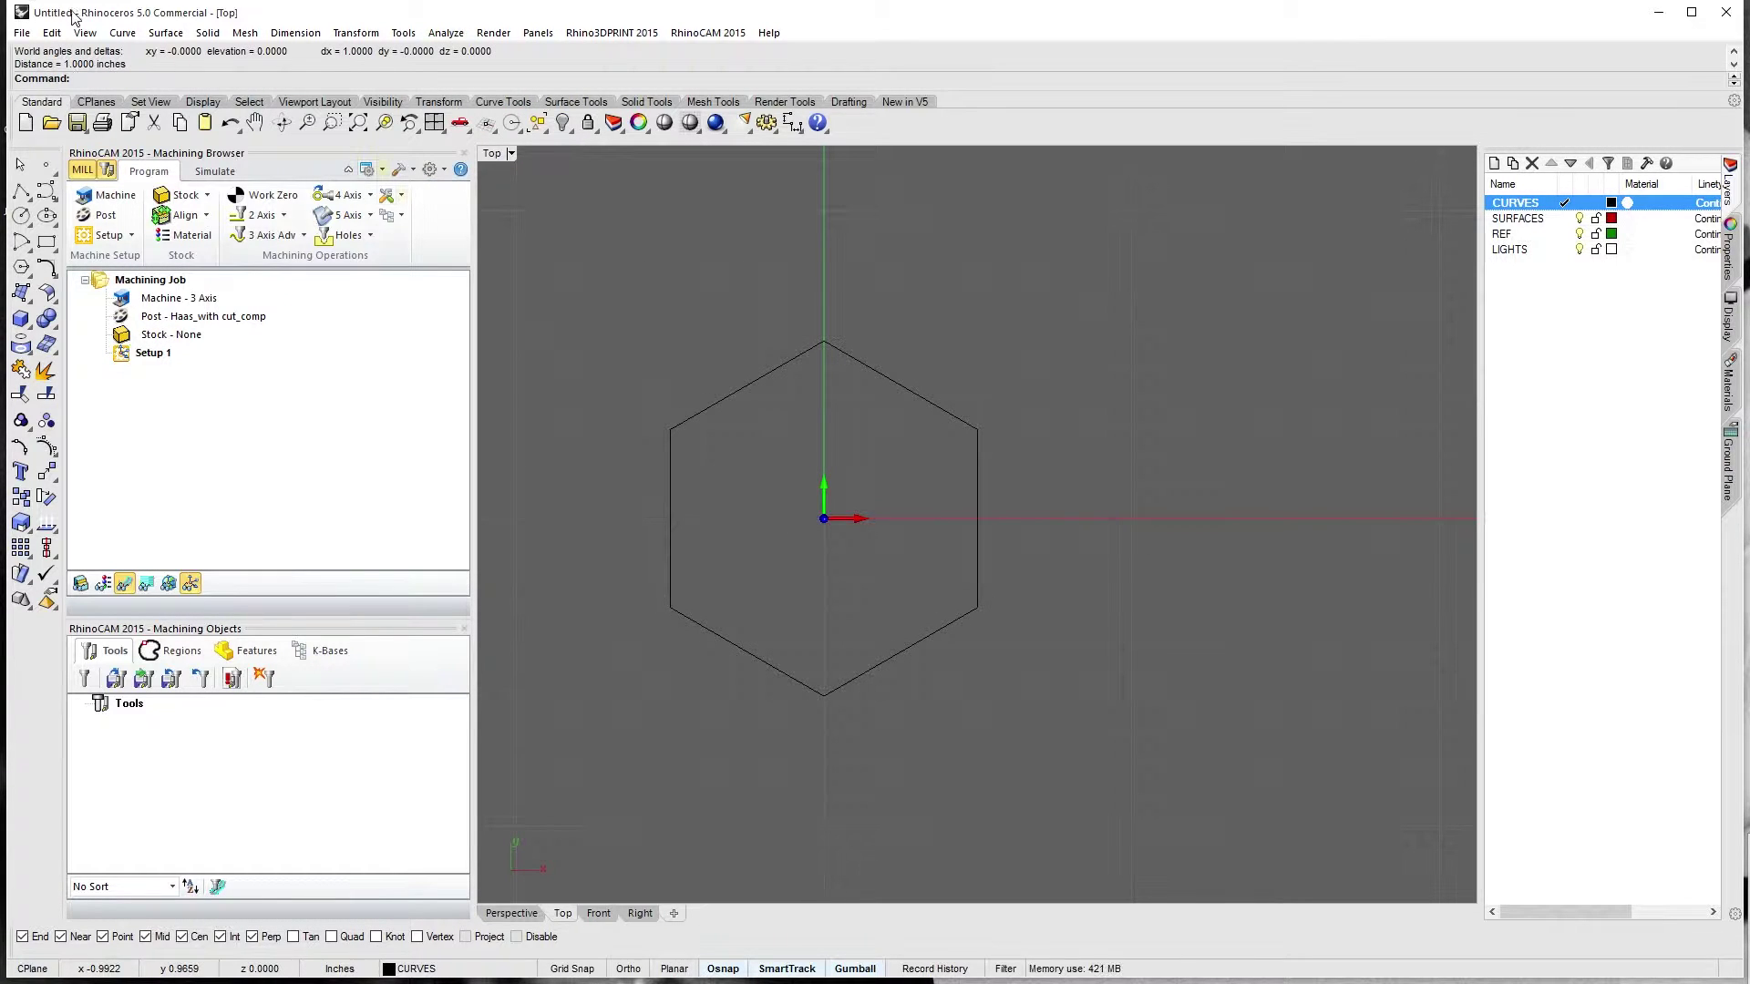
Switch to the Perspective view and make SURFACES the current layer
scroll(715, 545, up, 2)
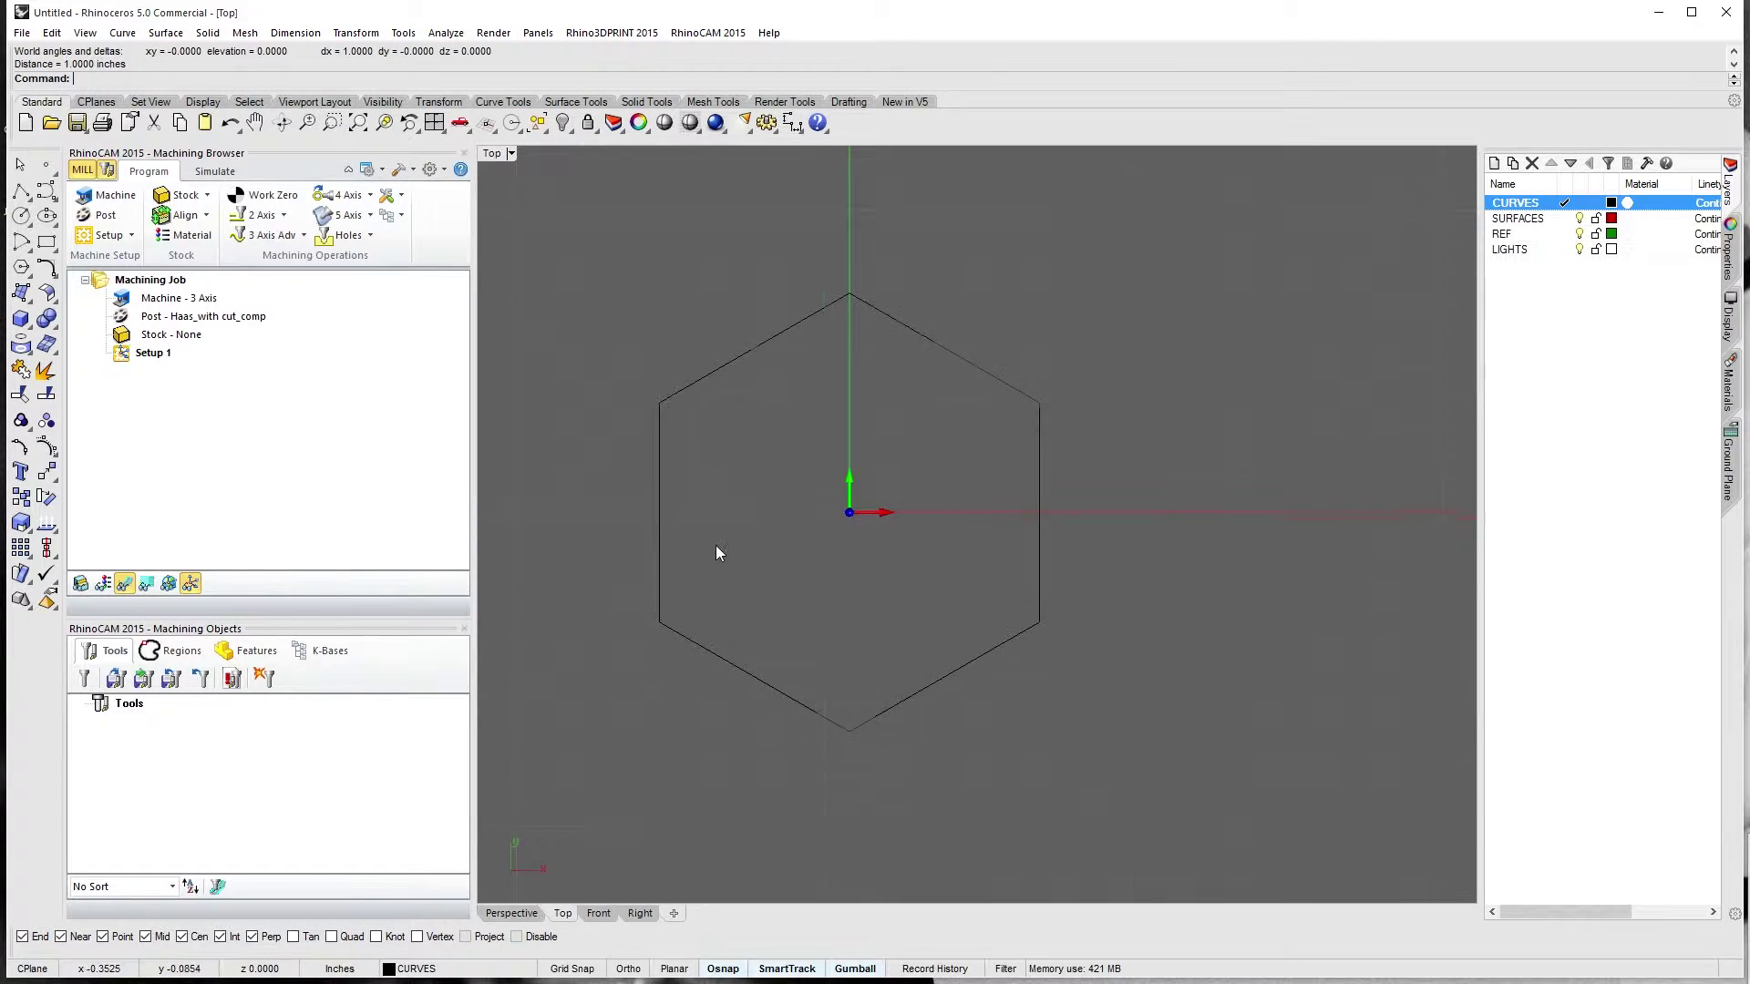
right_drag(698, 587, 817, 605)
scroll(862, 596, down, 2)
scroll(865, 597, down, 3)
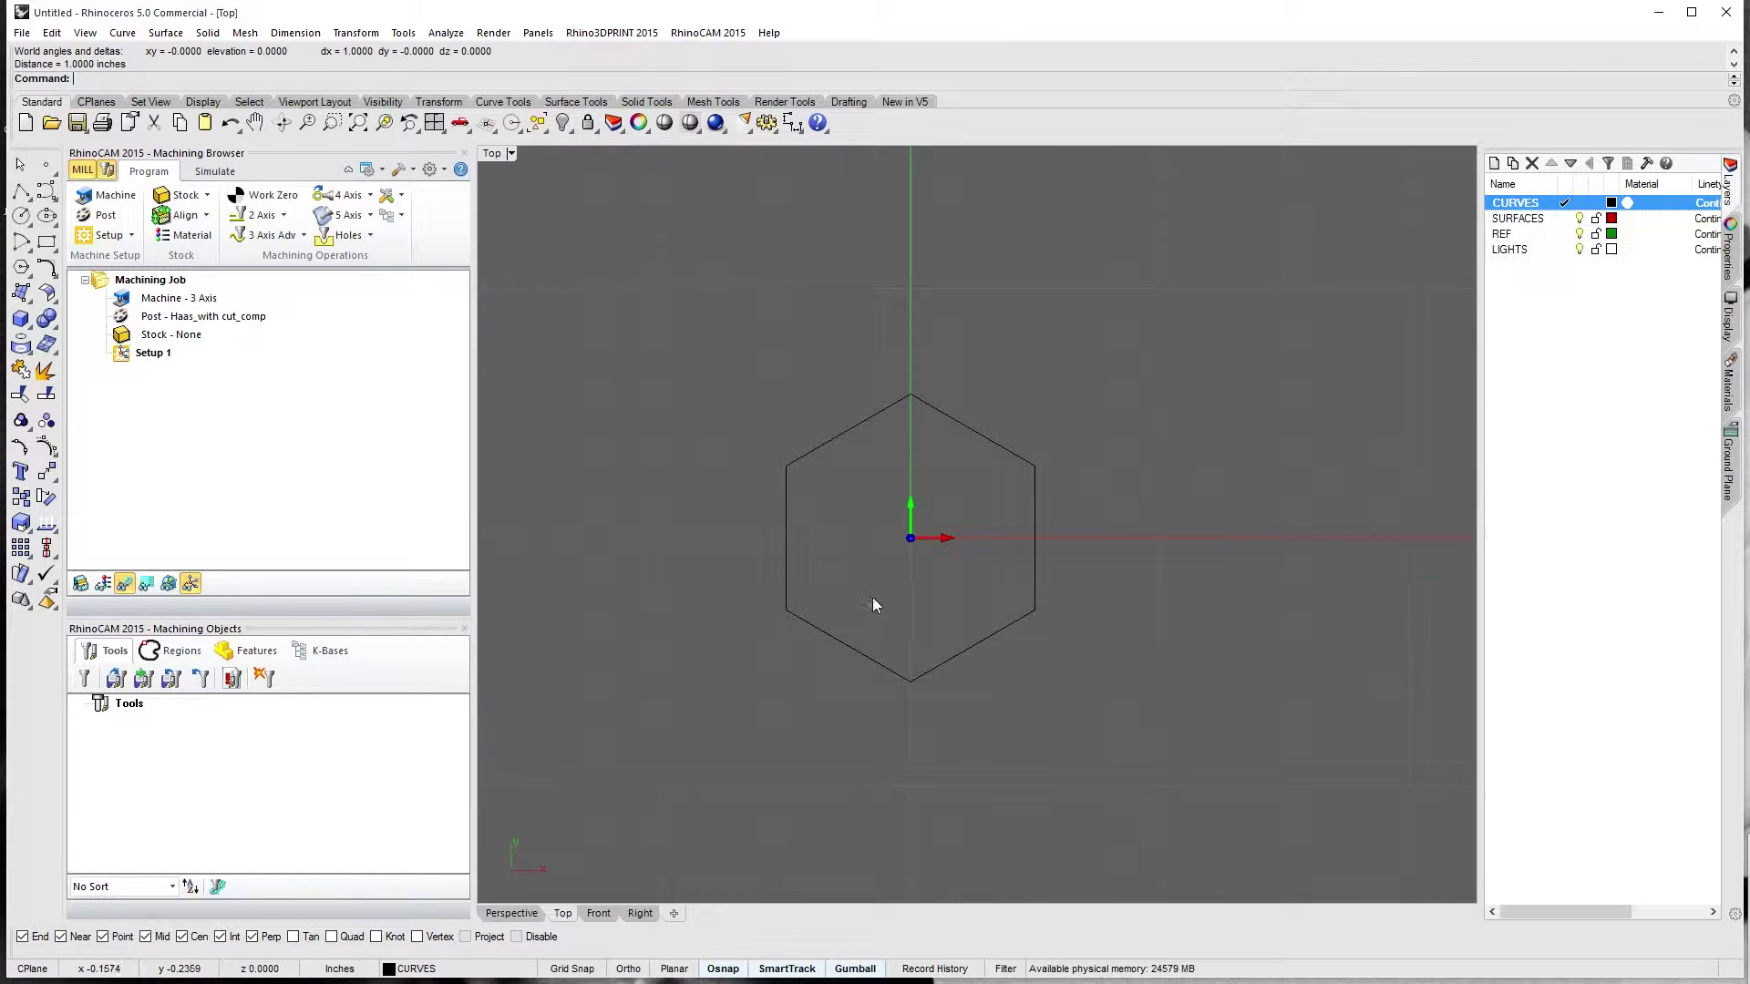
right_drag(1090, 636, 1074, 593)
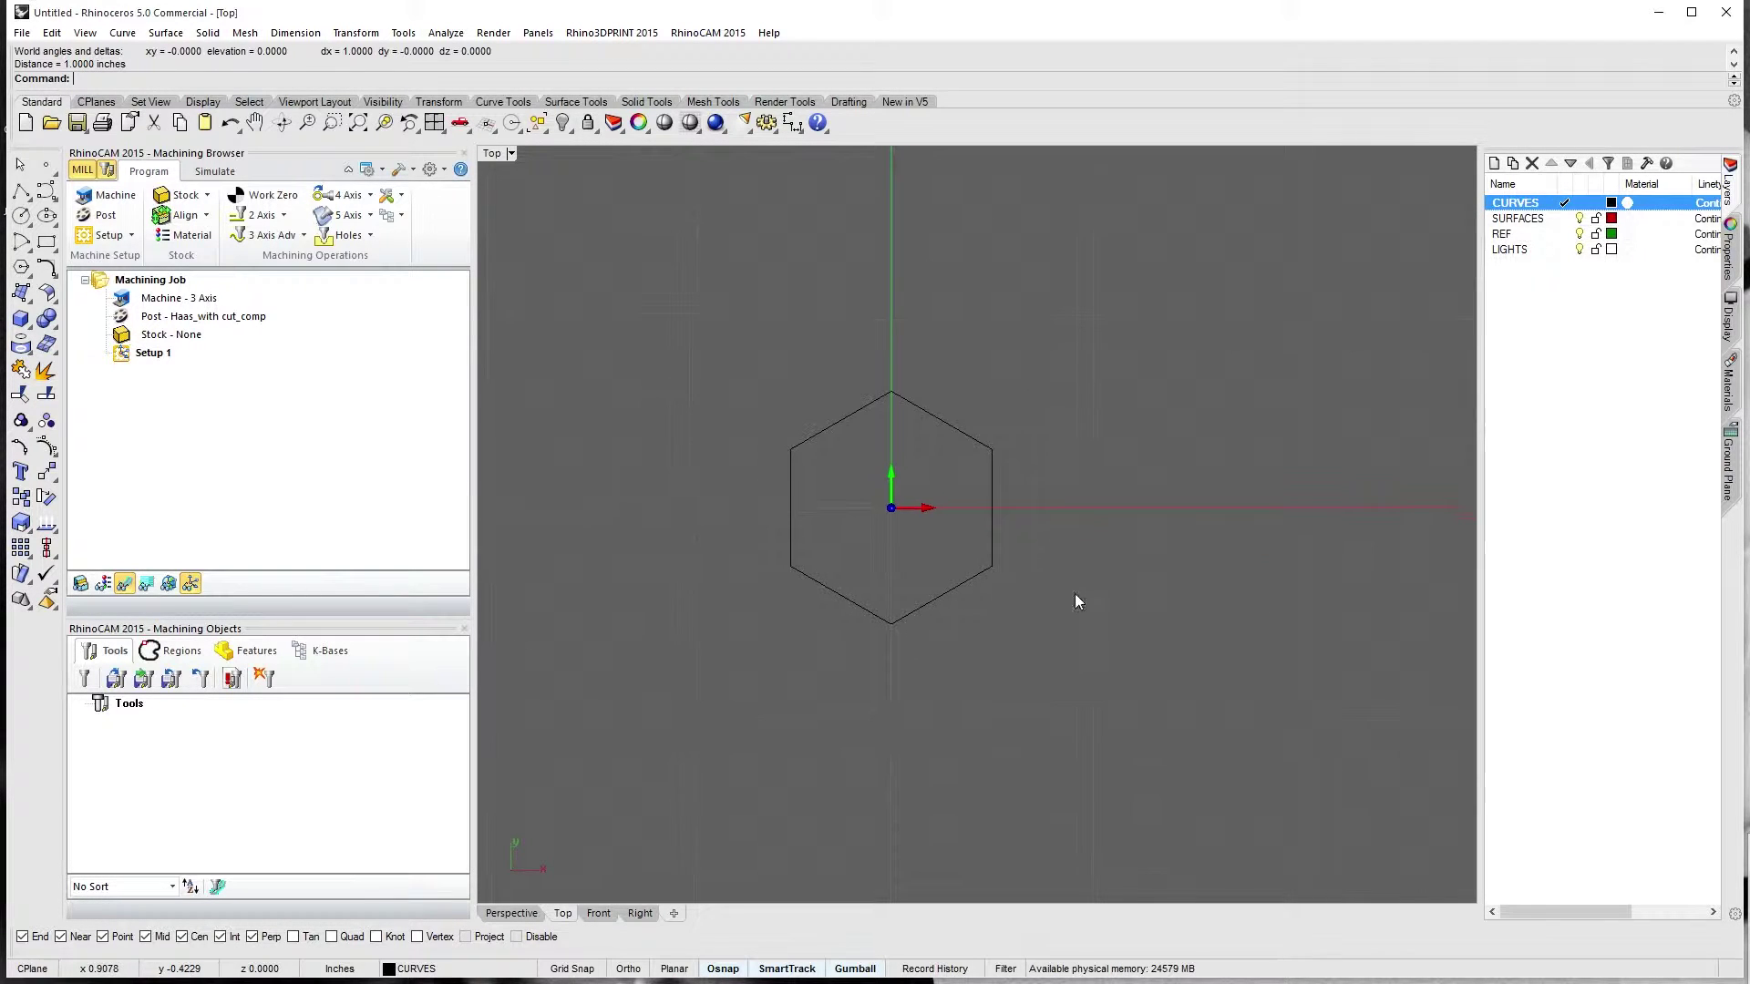
click(511, 913)
scroll(1020, 601, up, 2)
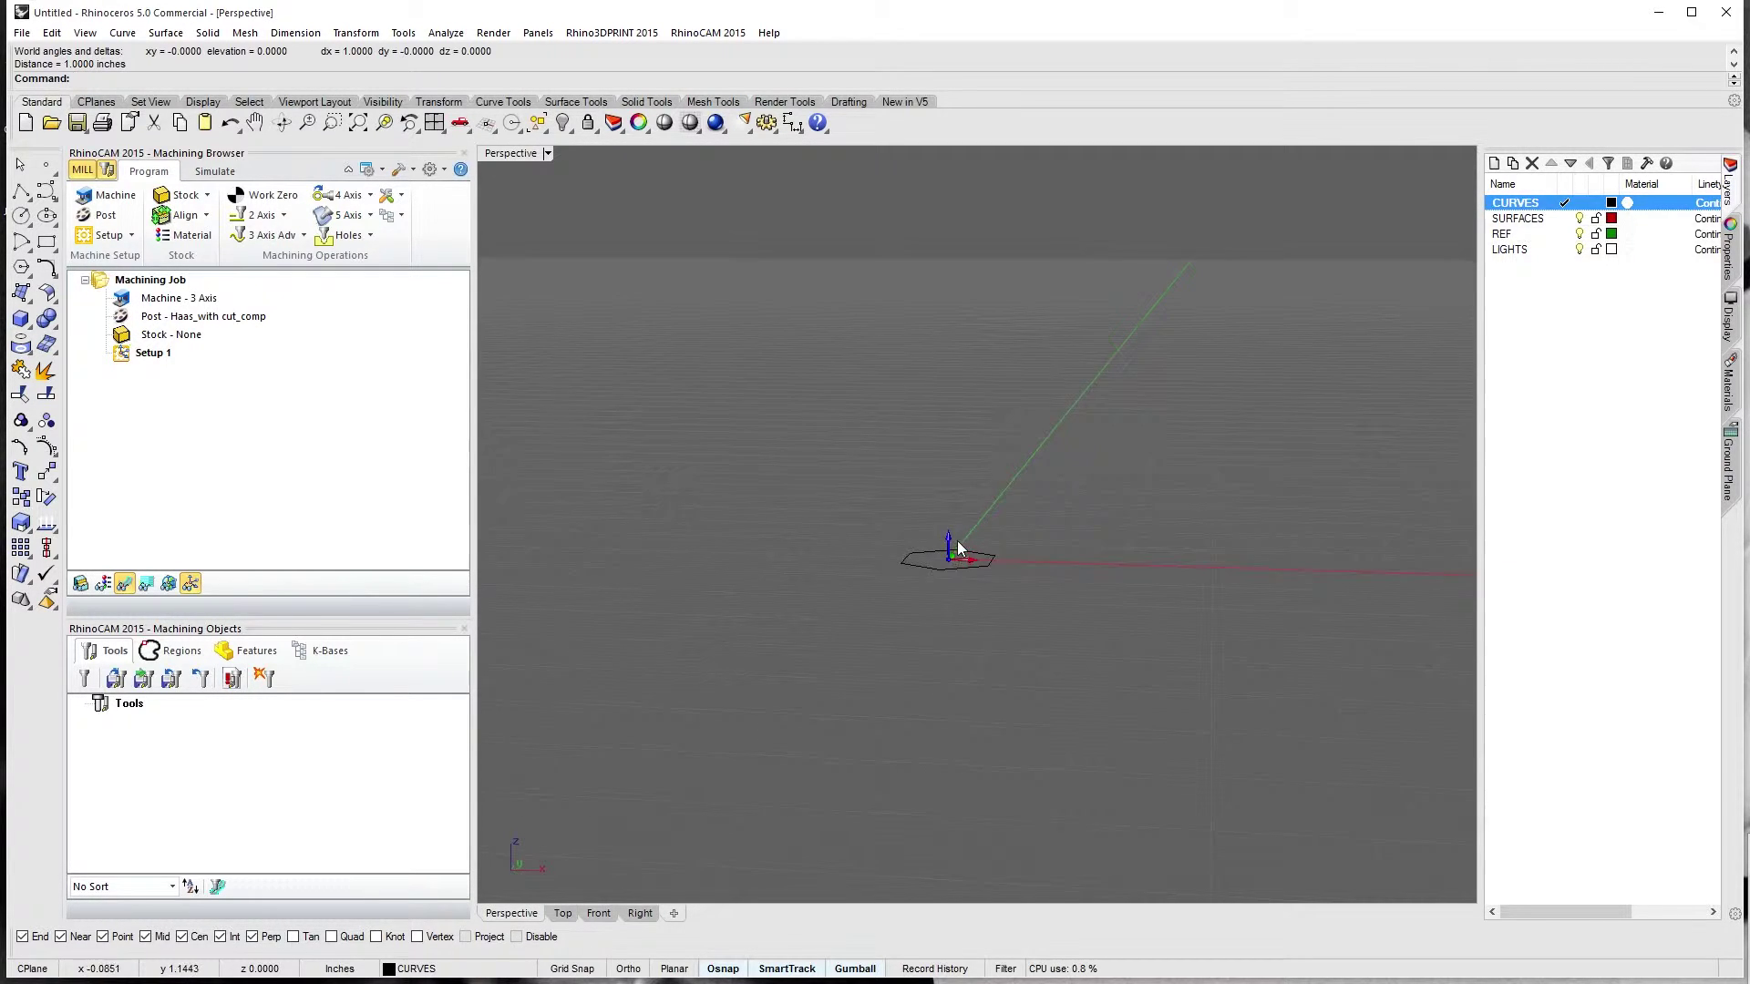
double_click(1539, 219)
shift+right_drag(1246, 453, 1177, 544)
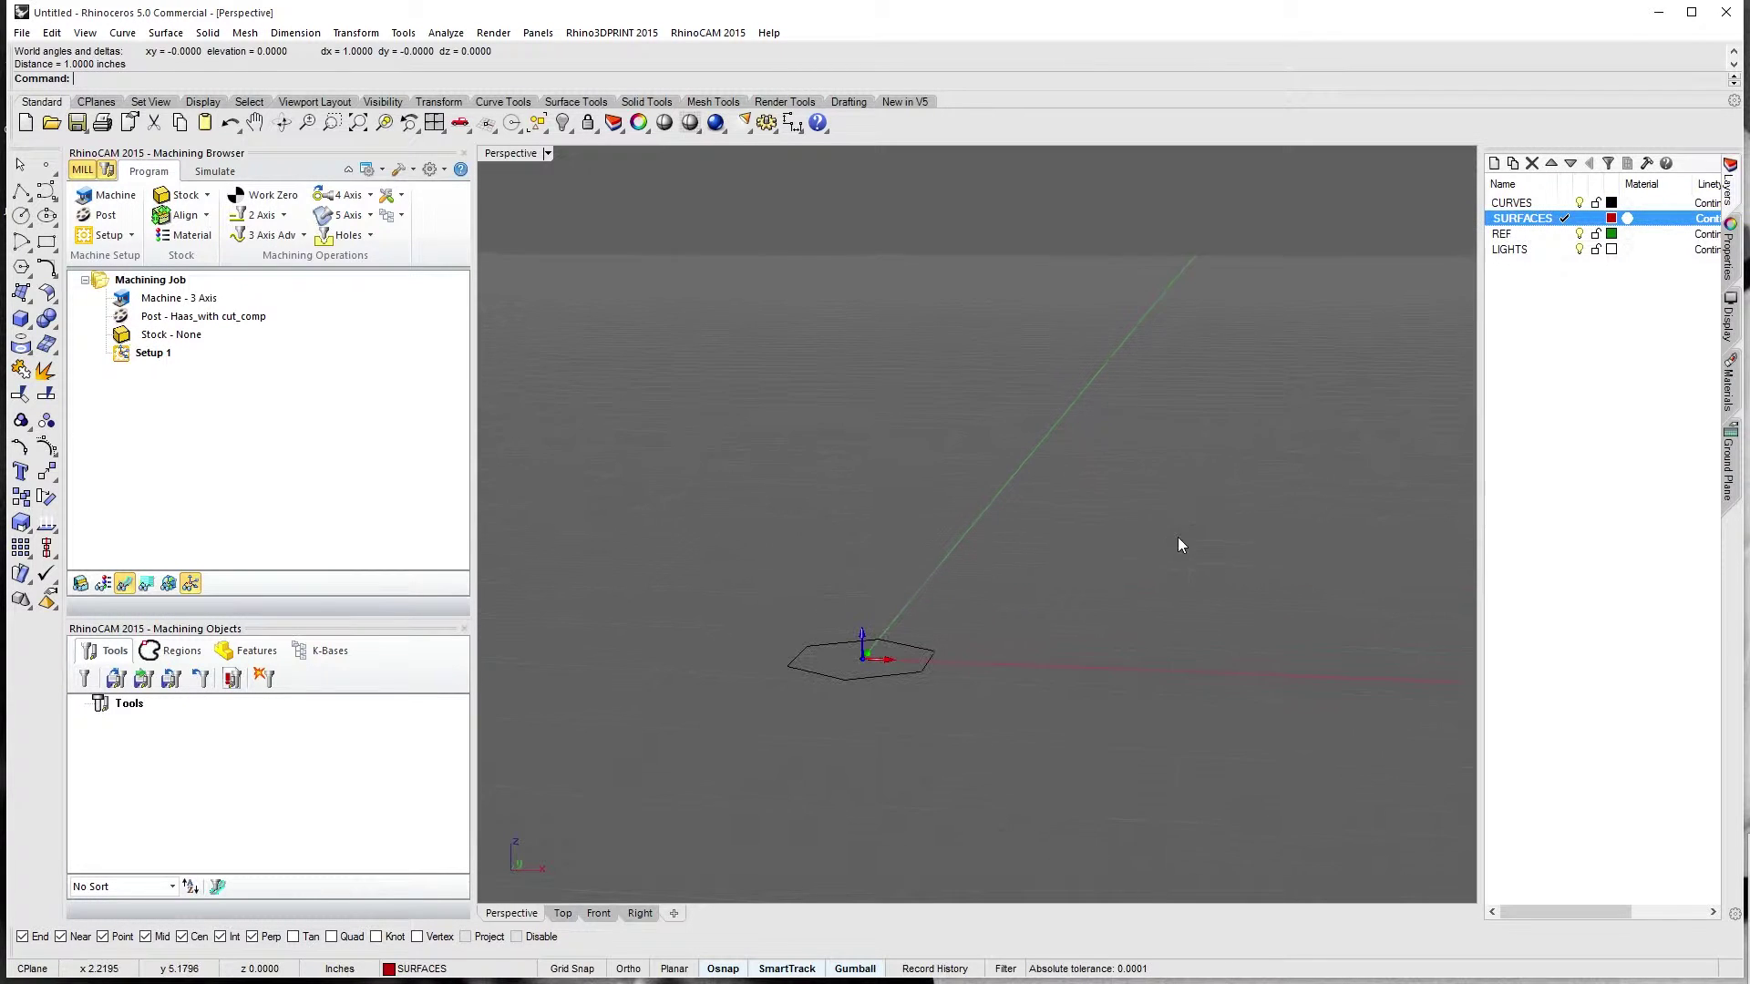
Try extruding the hexagon curve straight up freehand with the gumball, and undo that extrusion
click(871, 688)
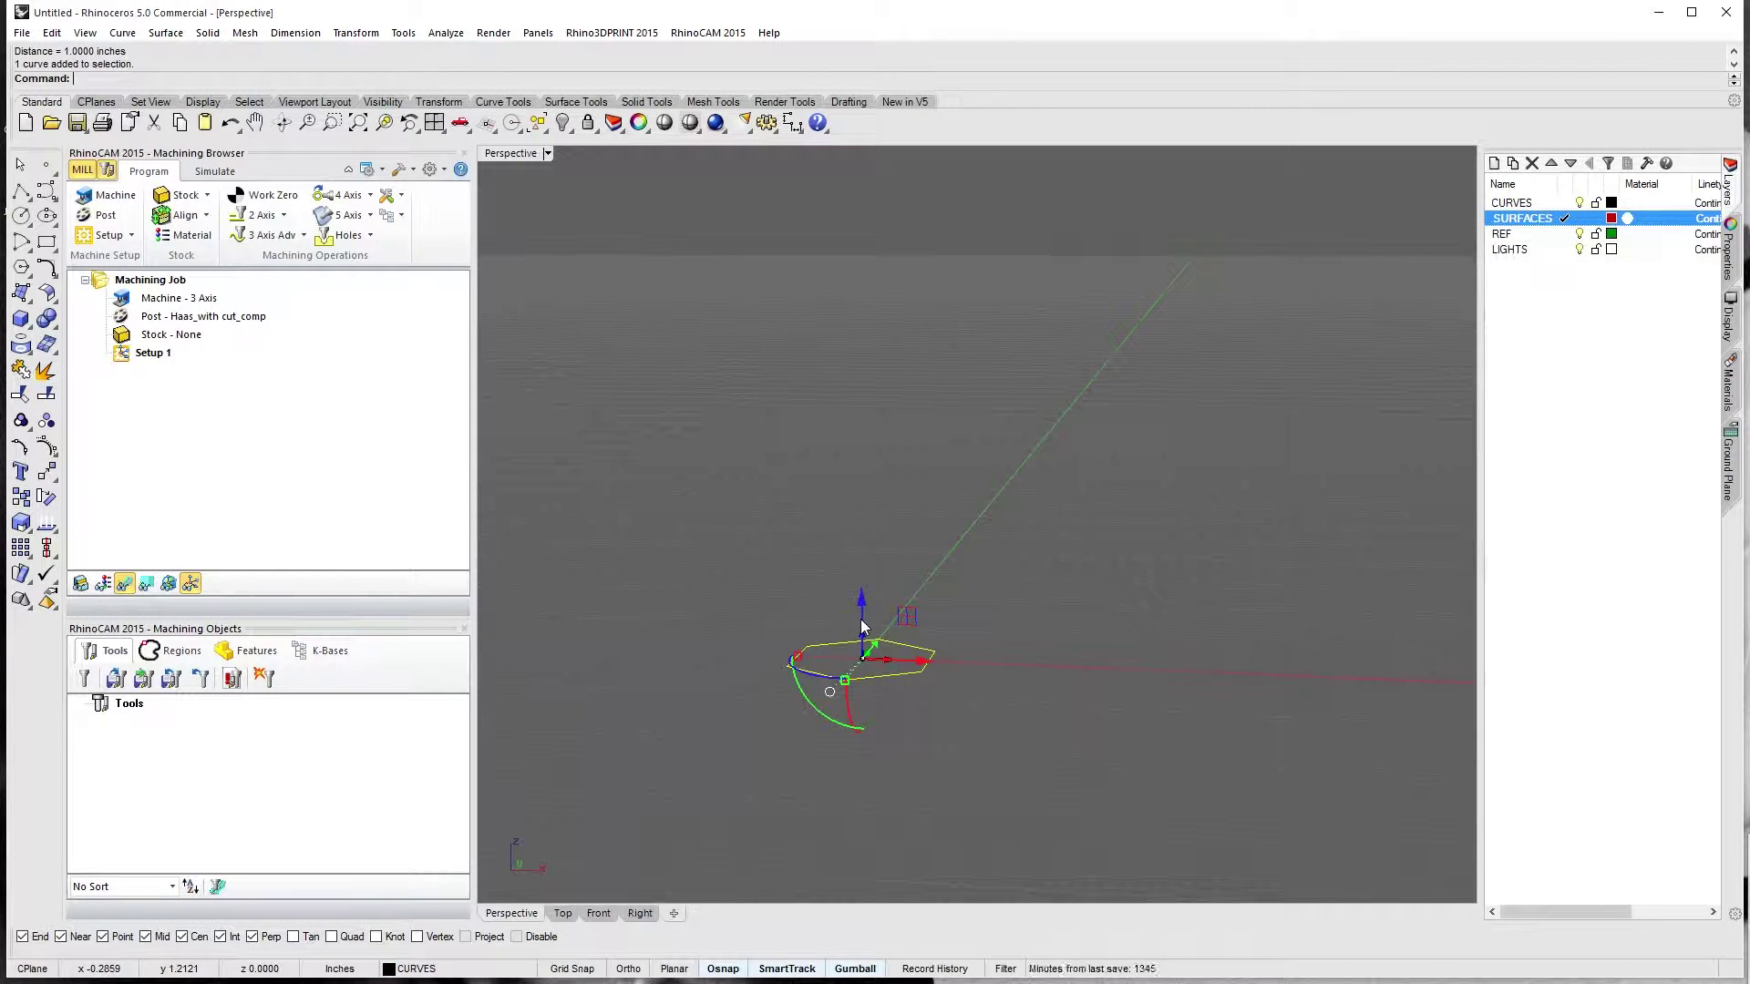
drag(863, 627, 878, 391)
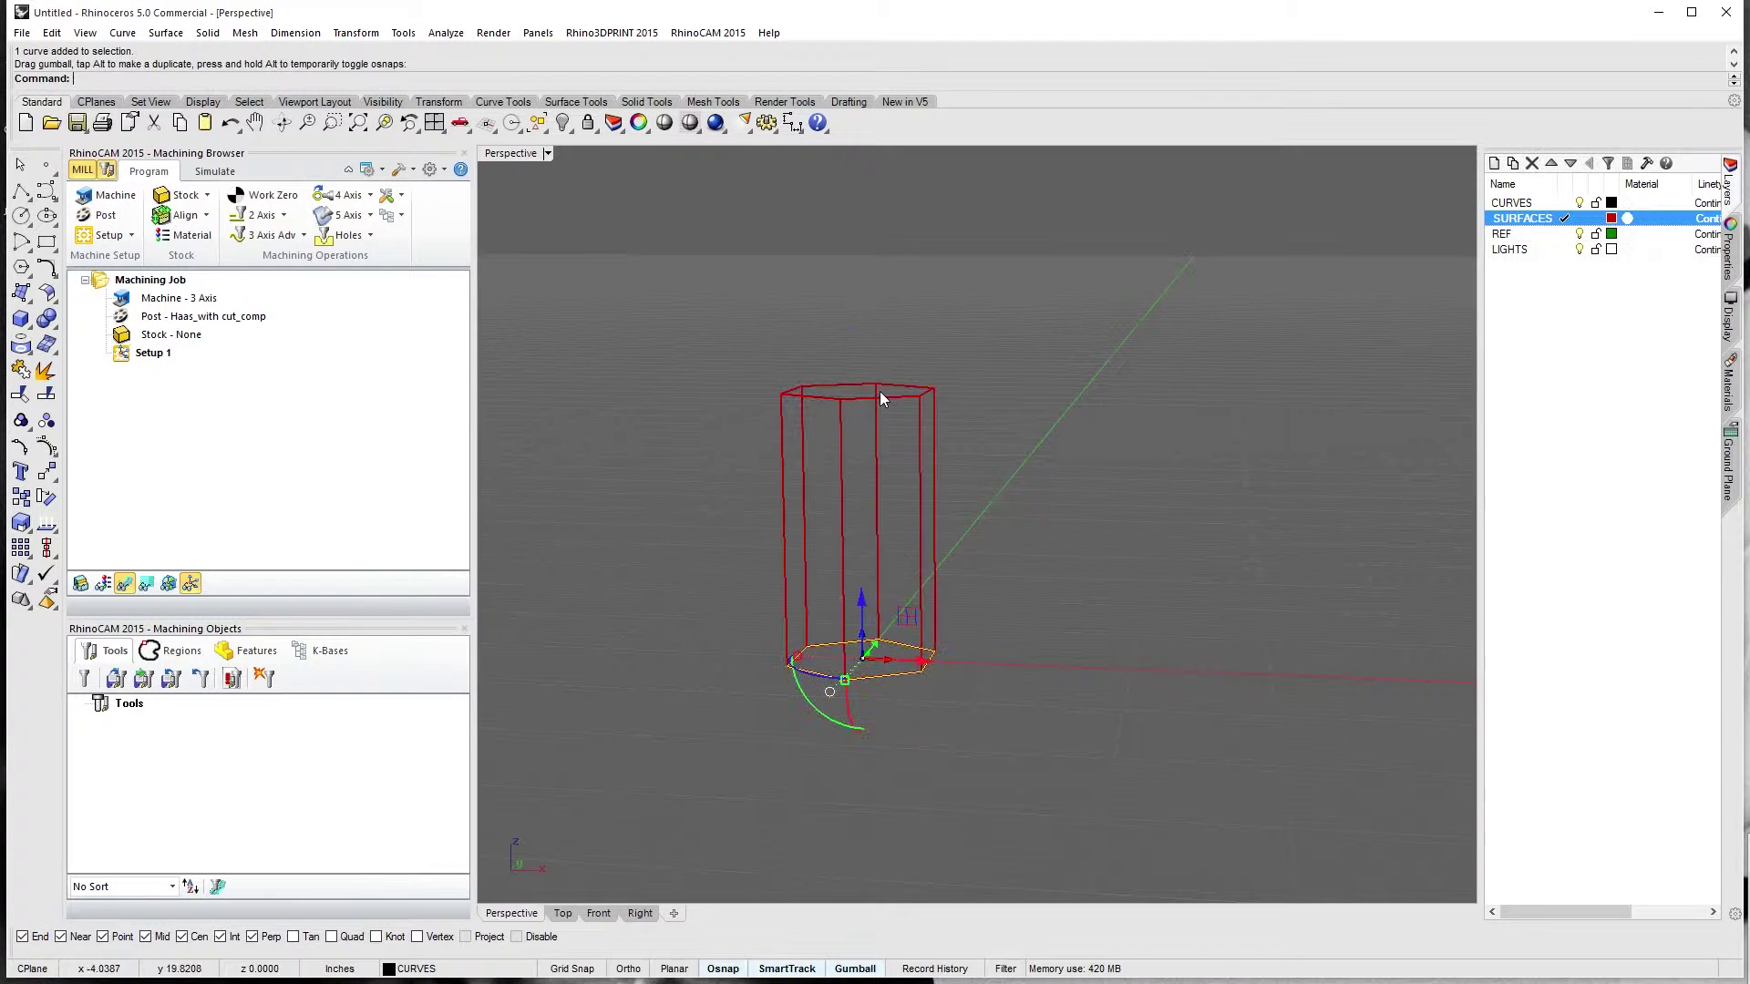
key(Escape)
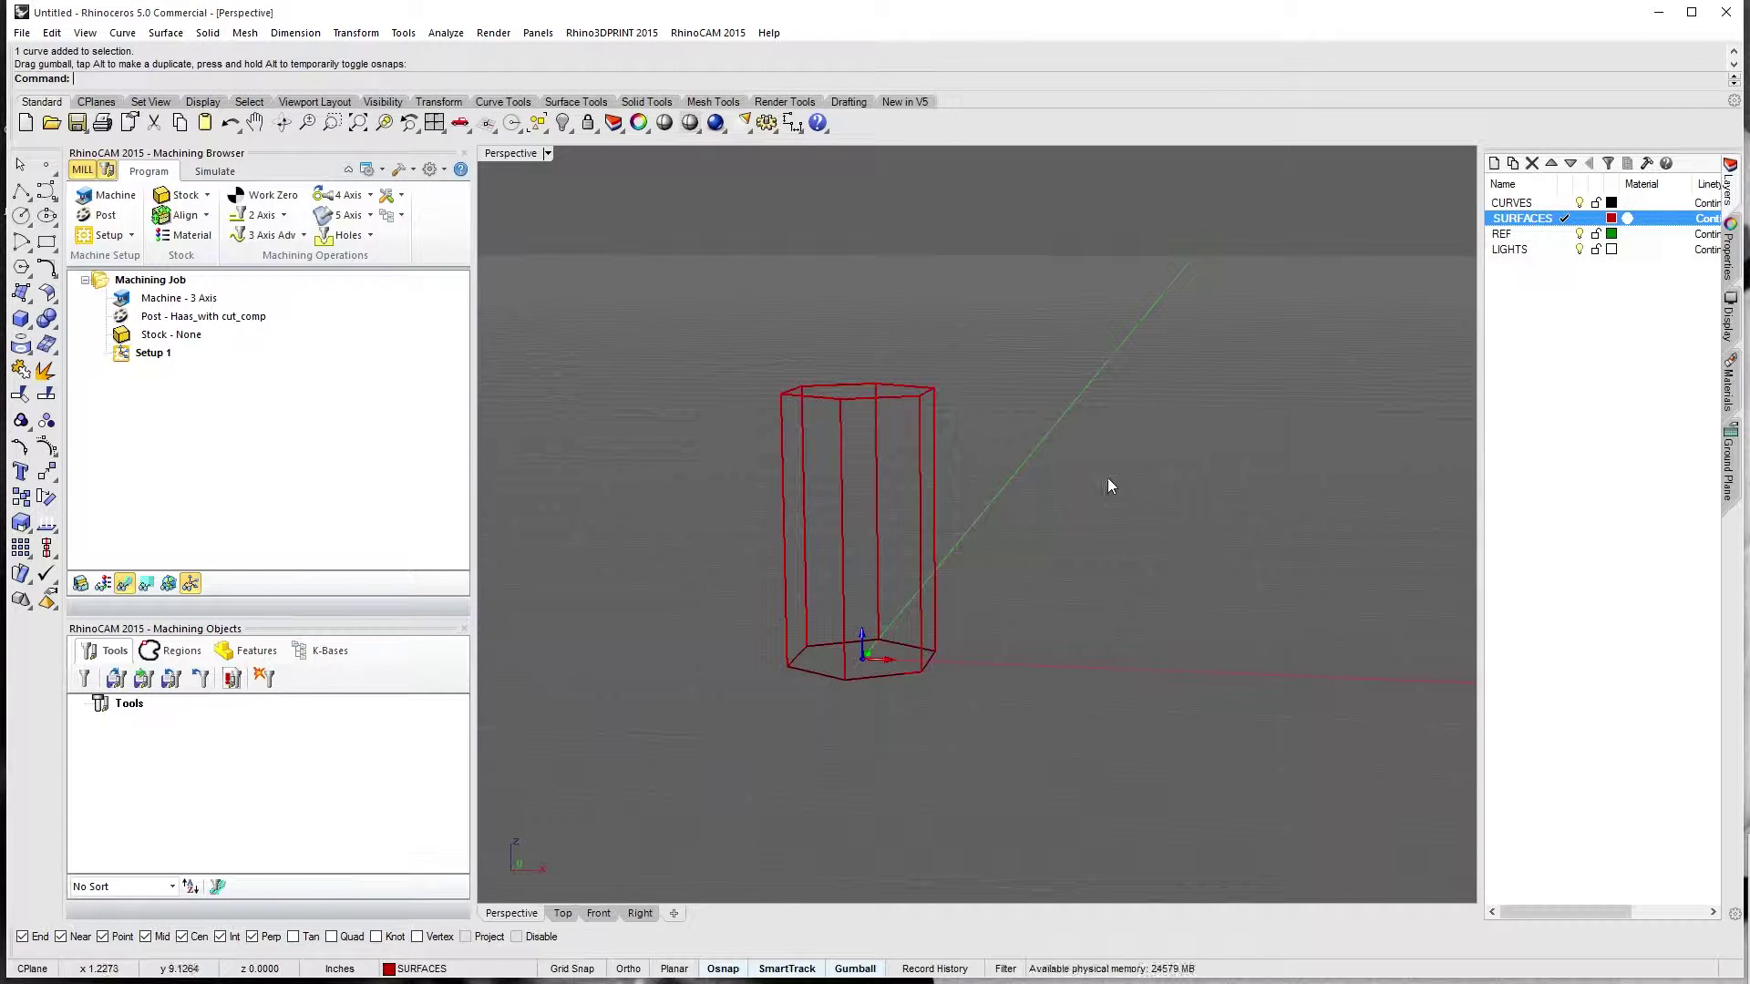
key(ctrl+z)
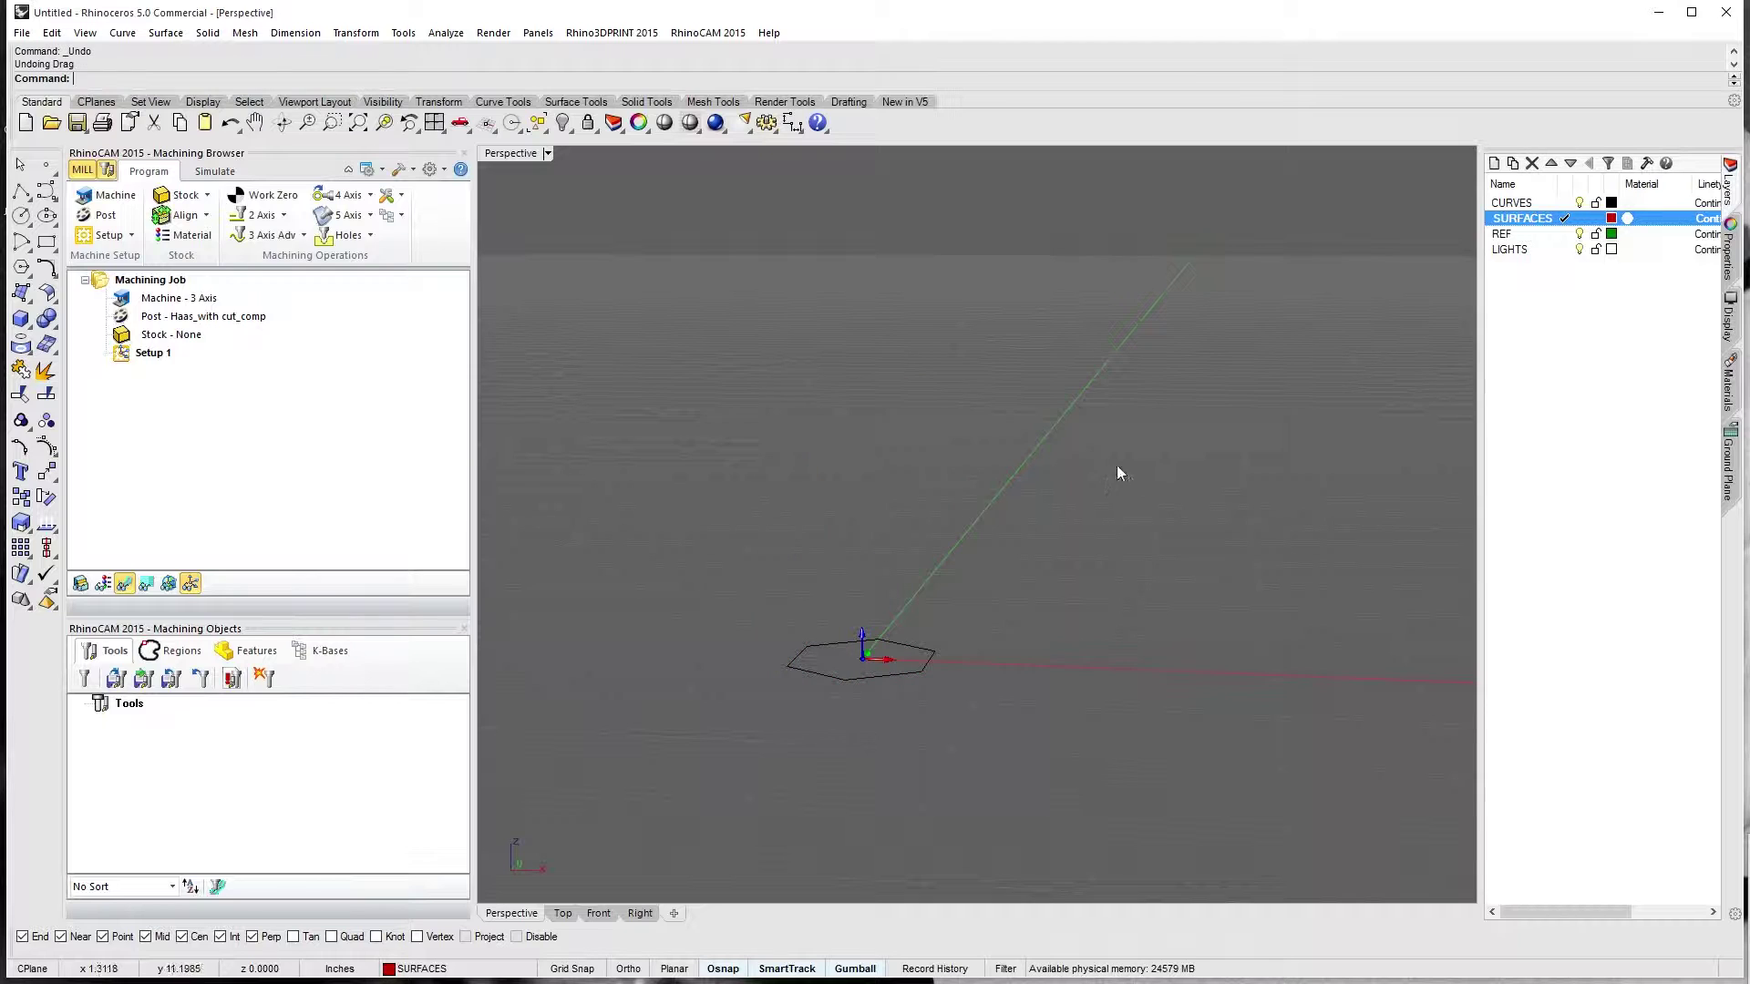
Extrude the hexagon curve upward 1.5 inches as a solid with ExtrudeCrv
click(855, 679)
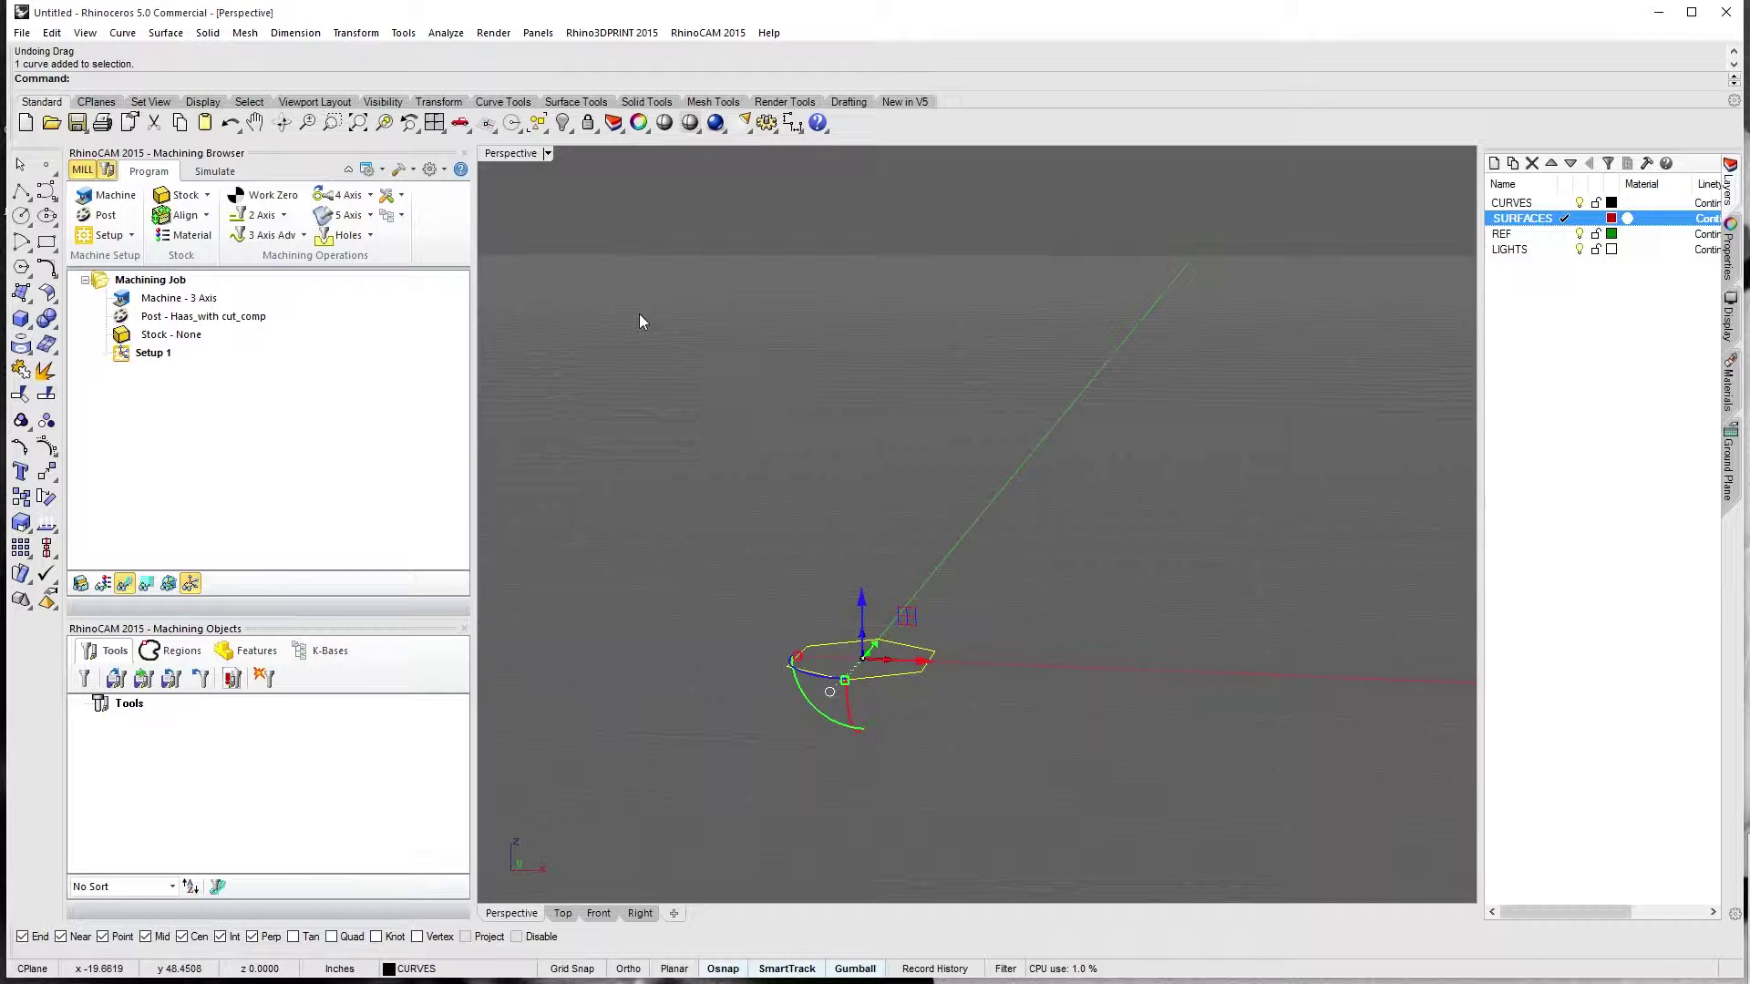
text(extrudecrv)
key(Return)
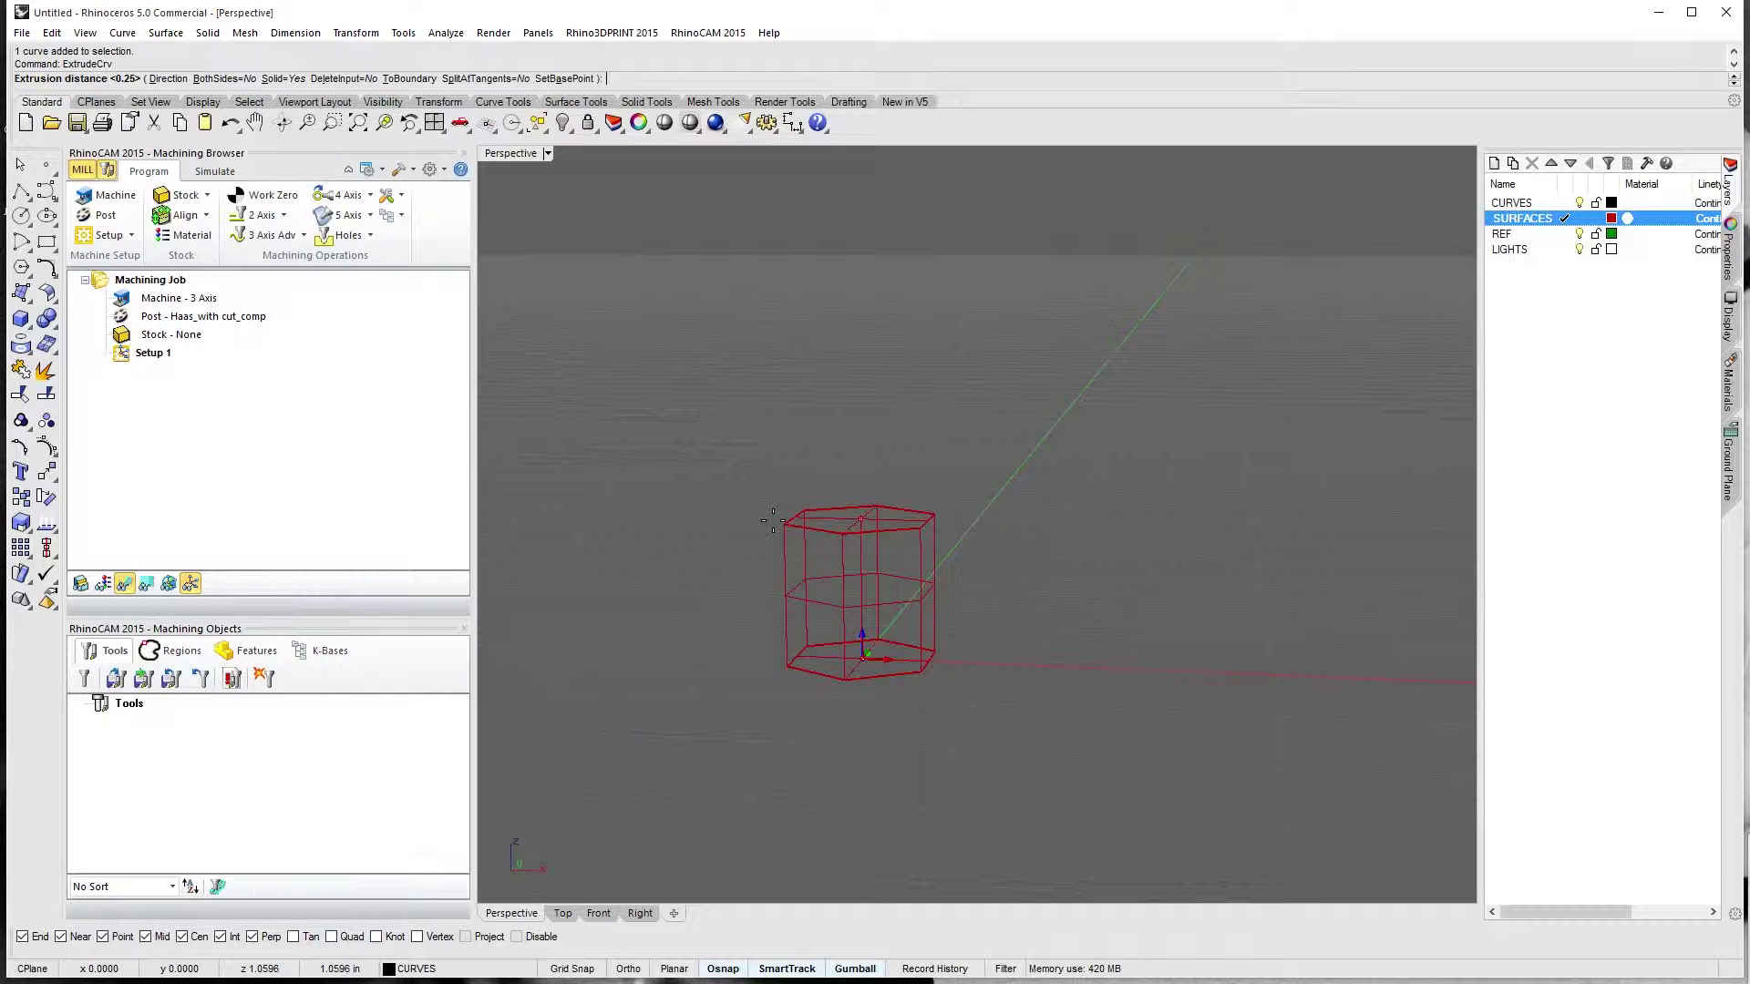
key(Return)
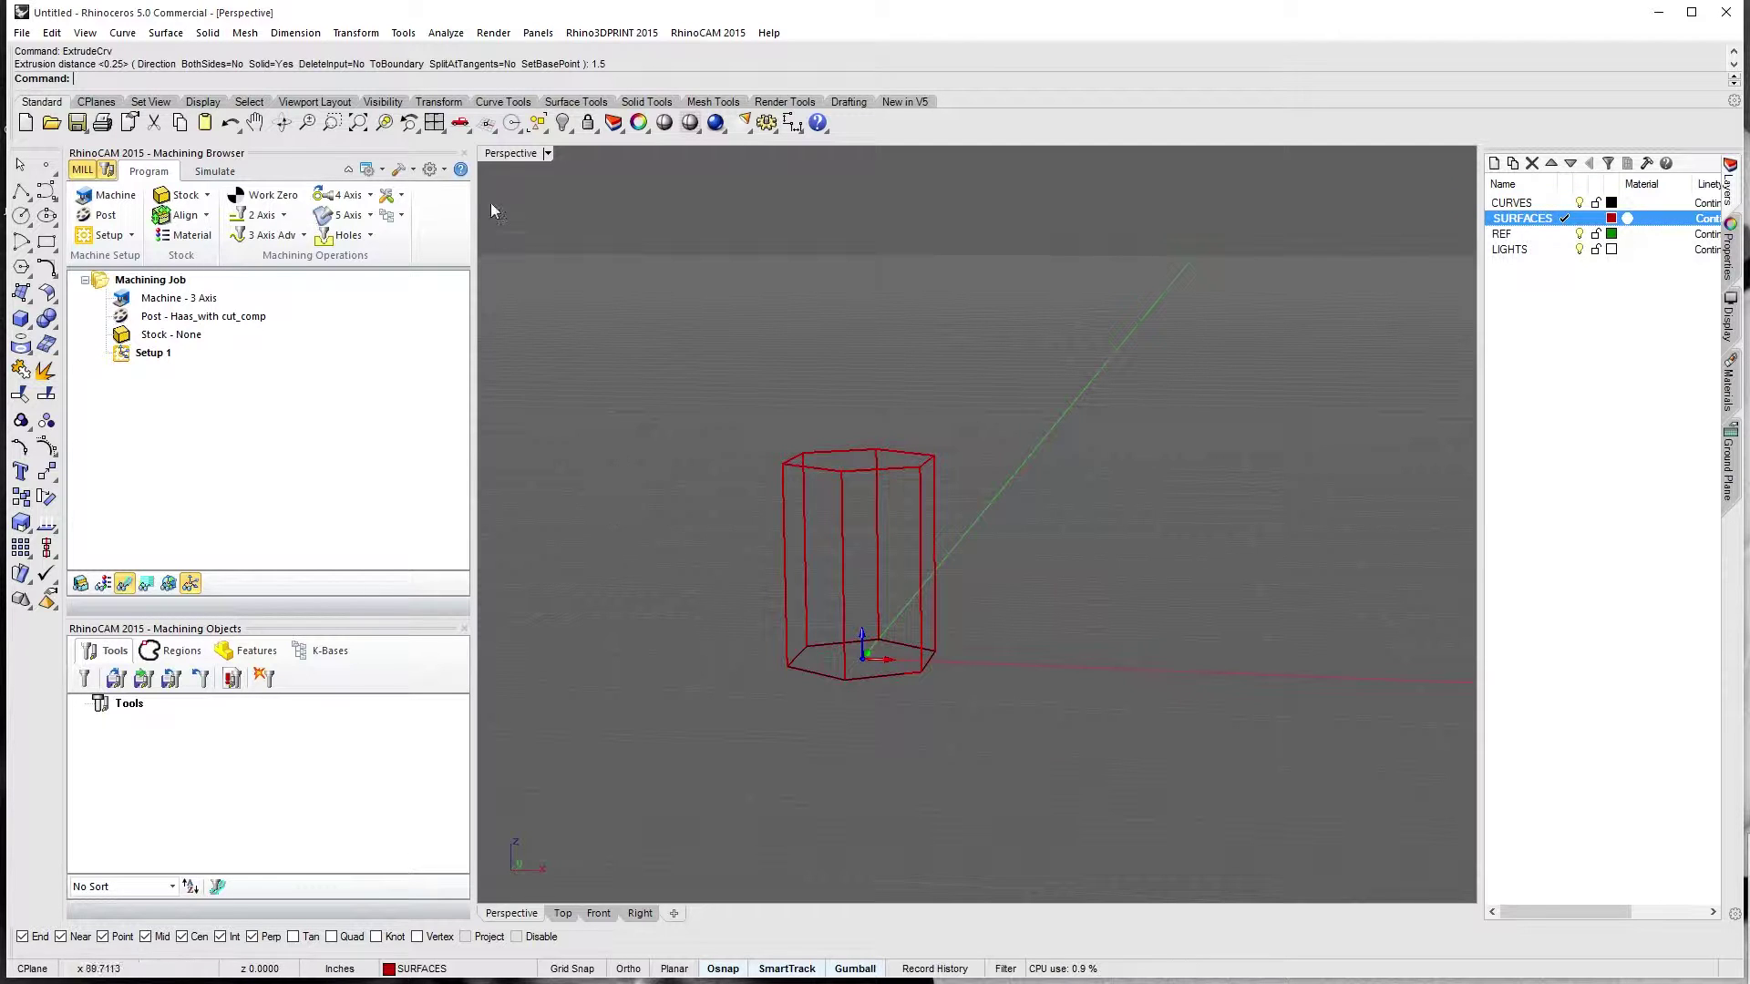
Set the Perspective view's display mode to Shaded and inspect the hexagonal solid from another angle
click(546, 153)
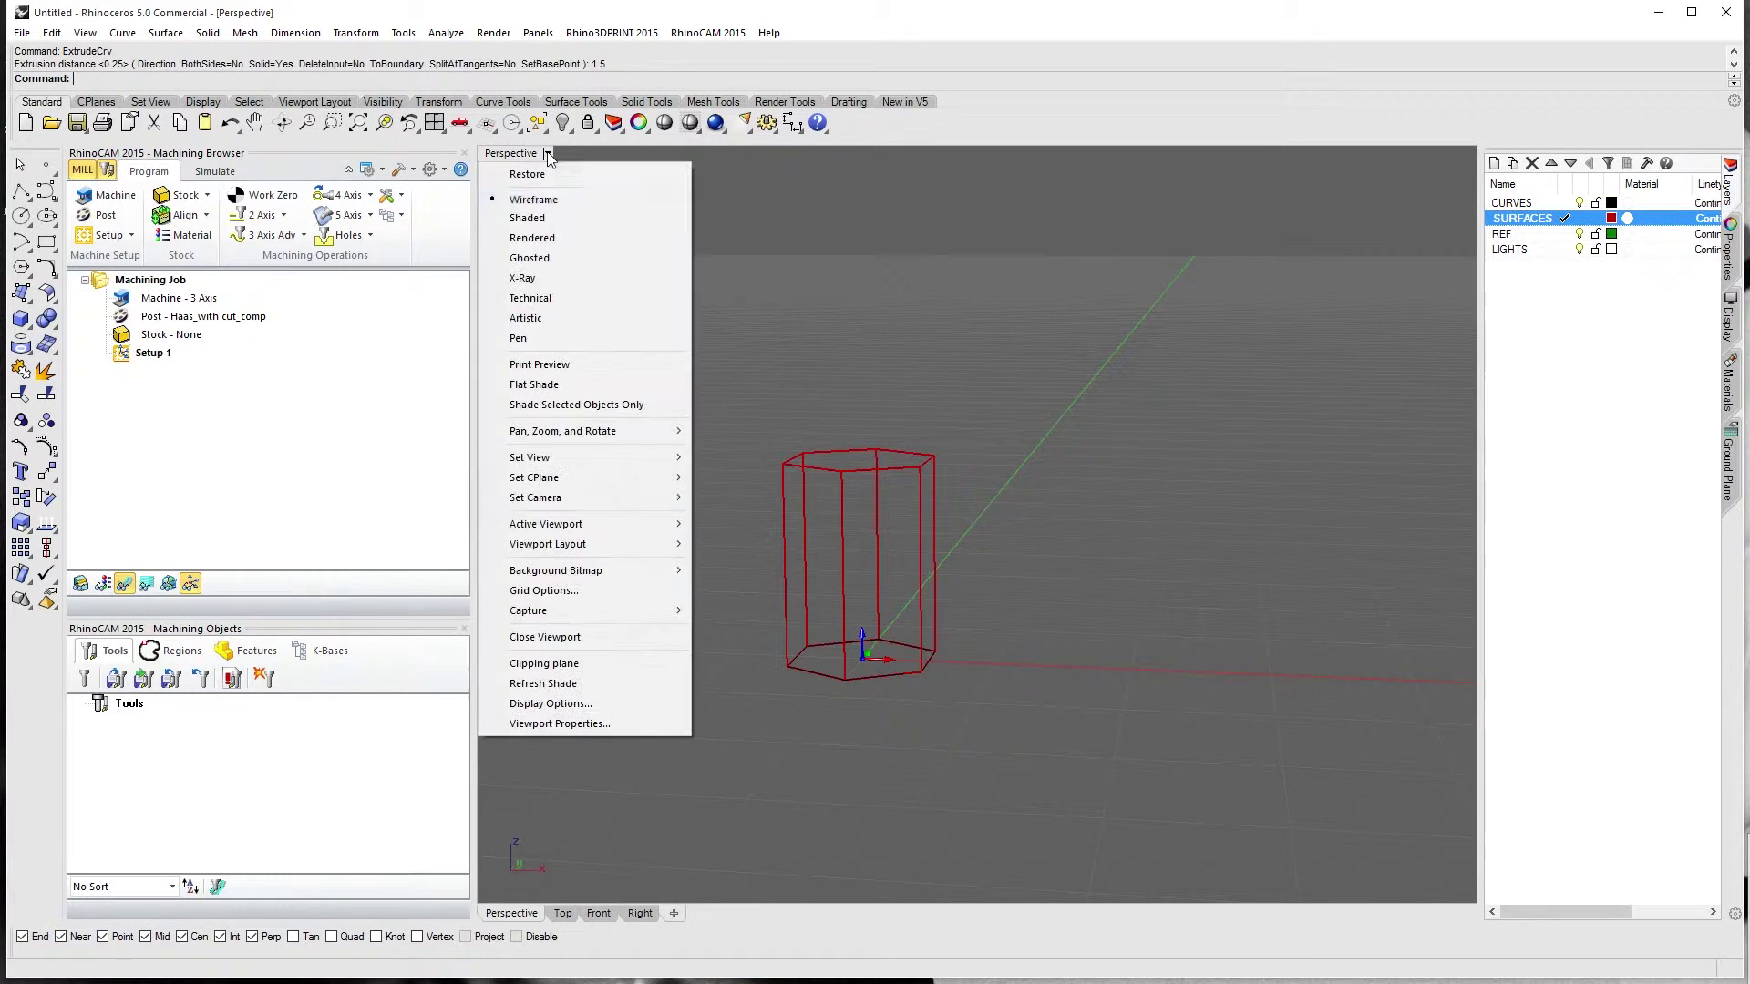
click(542, 218)
mouse_move(1214, 352)
right_down()
mouse_move(1152, 535)
mouse_move(668, 523)
mouse_move(965, 428)
mouse_move(1015, 282)
mouse_move(945, 685)
mouse_move(981, 500)
mouse_move(860, 696)
mouse_move(938, 625)
mouse_move(941, 589)
mouse_move(1023, 550)
mouse_move(996, 562)
right_up()
click(902, 485)
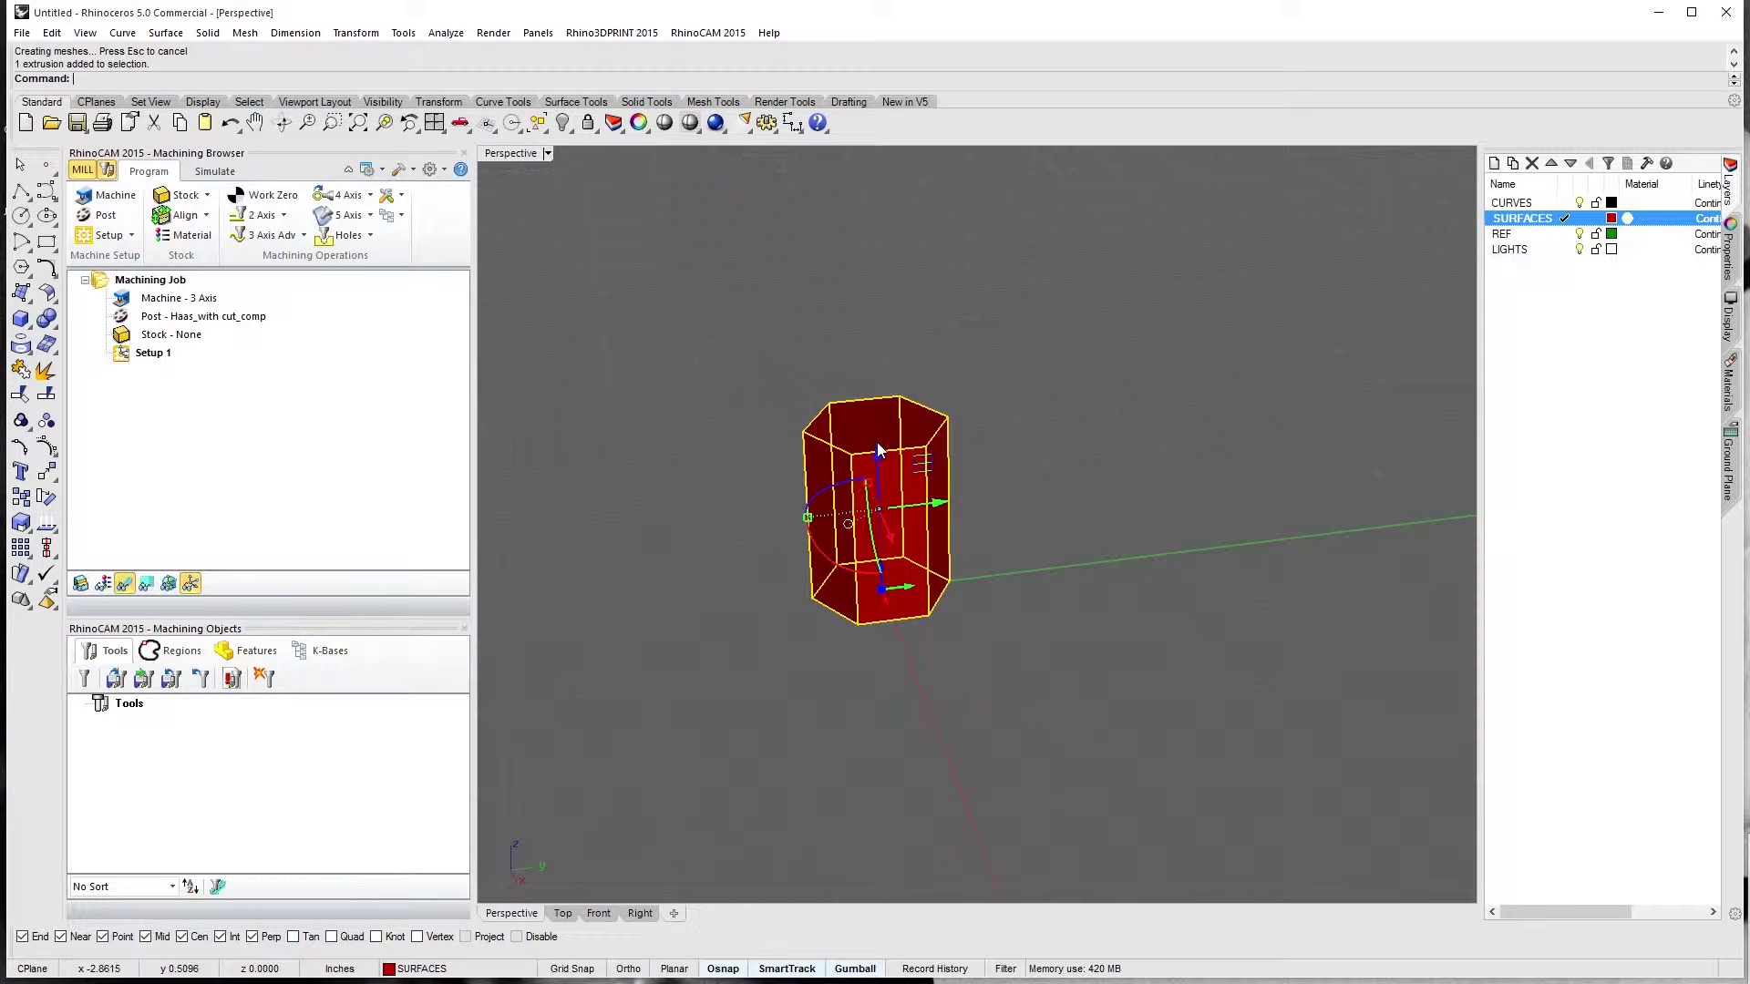
key(ctrl+alt+s)
click(997, 381)
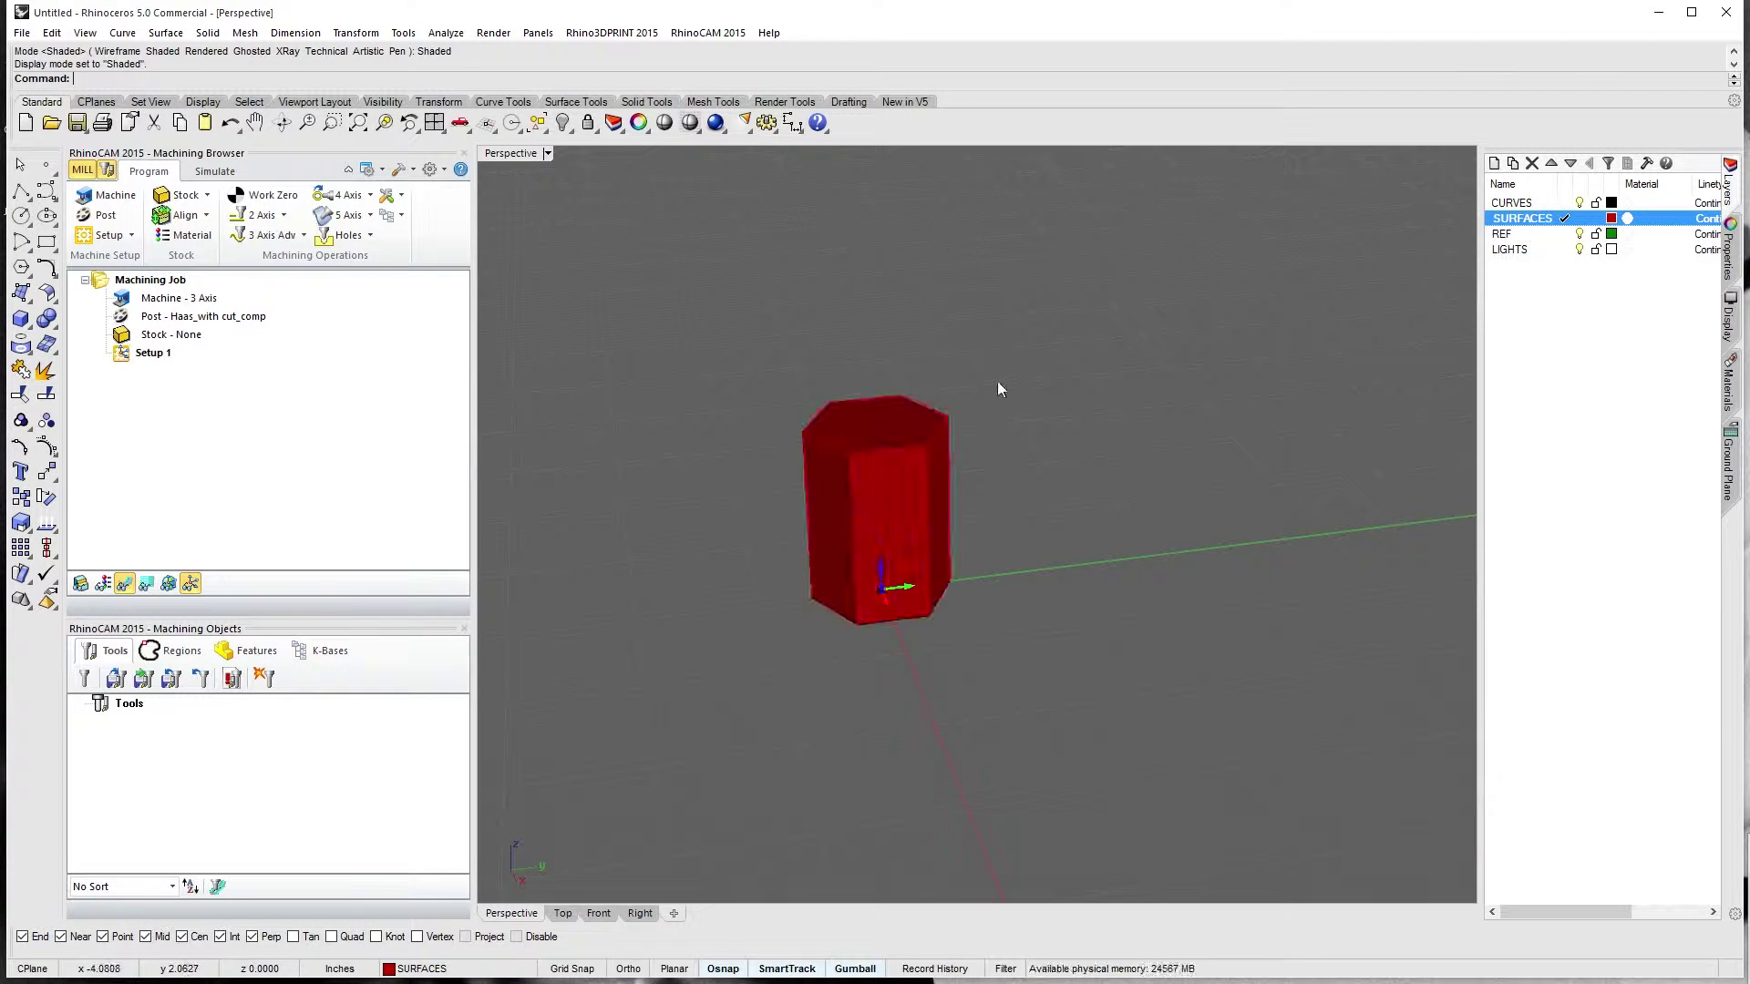
Move the extruded hexagonal solid to the REF layer
click(906, 408)
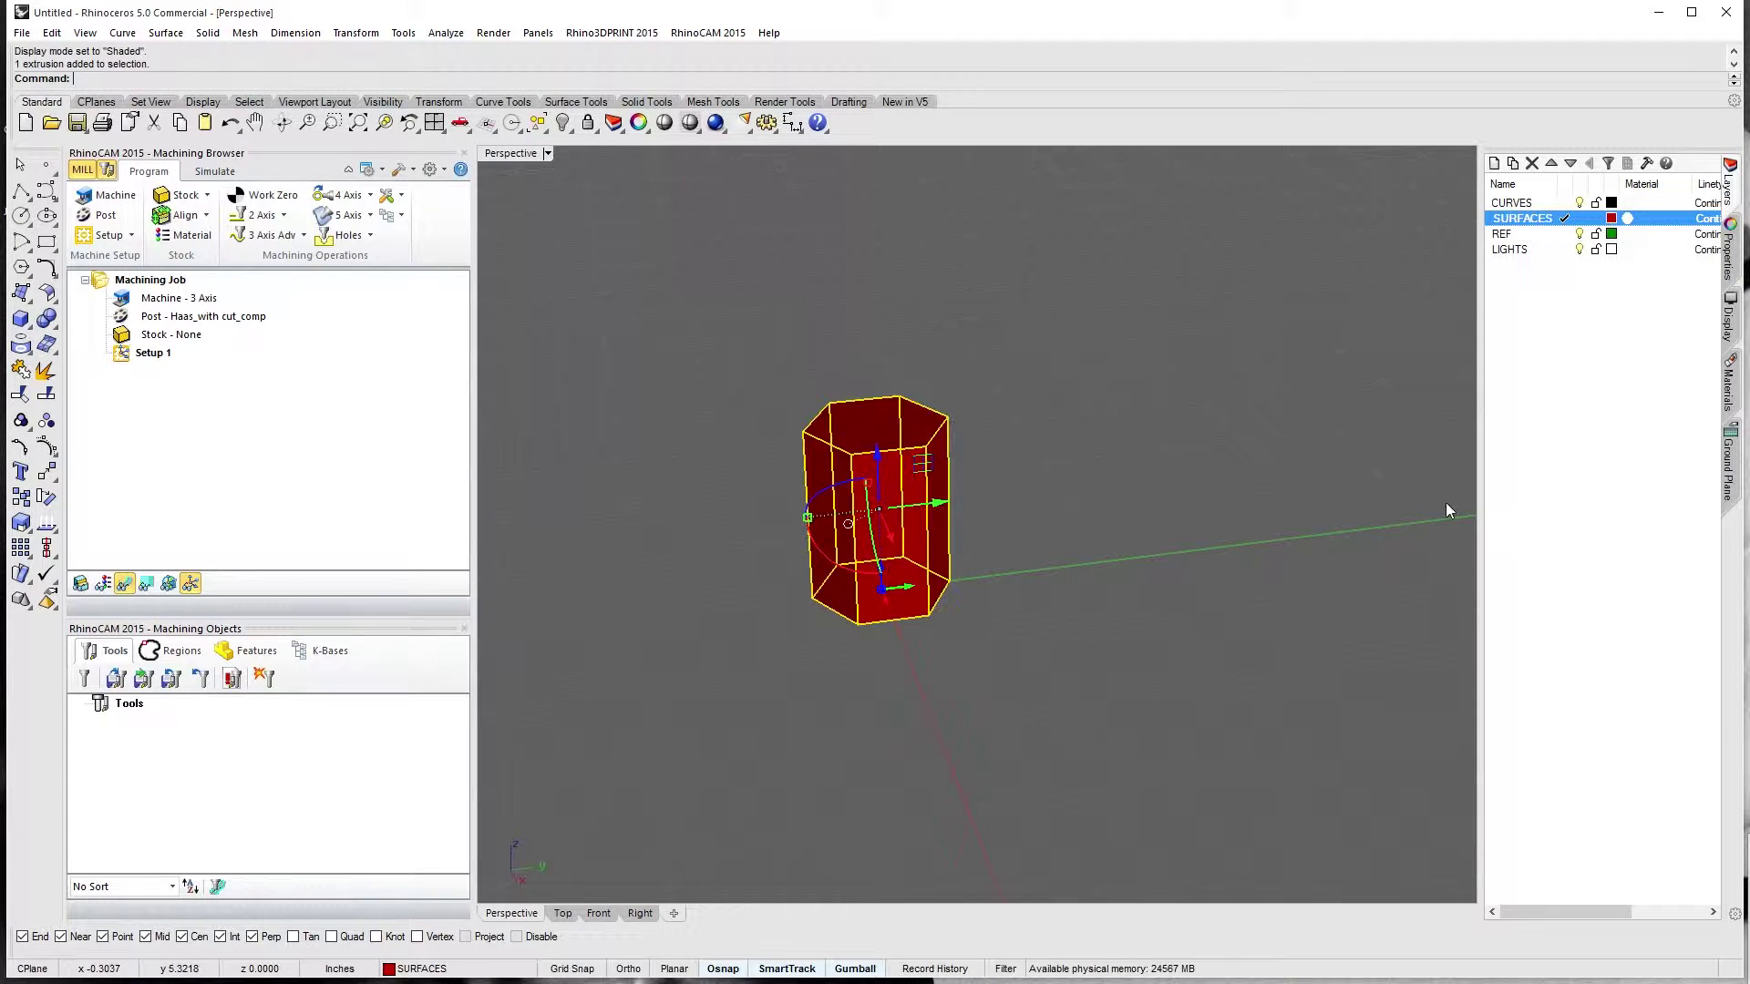
right_click(1538, 234)
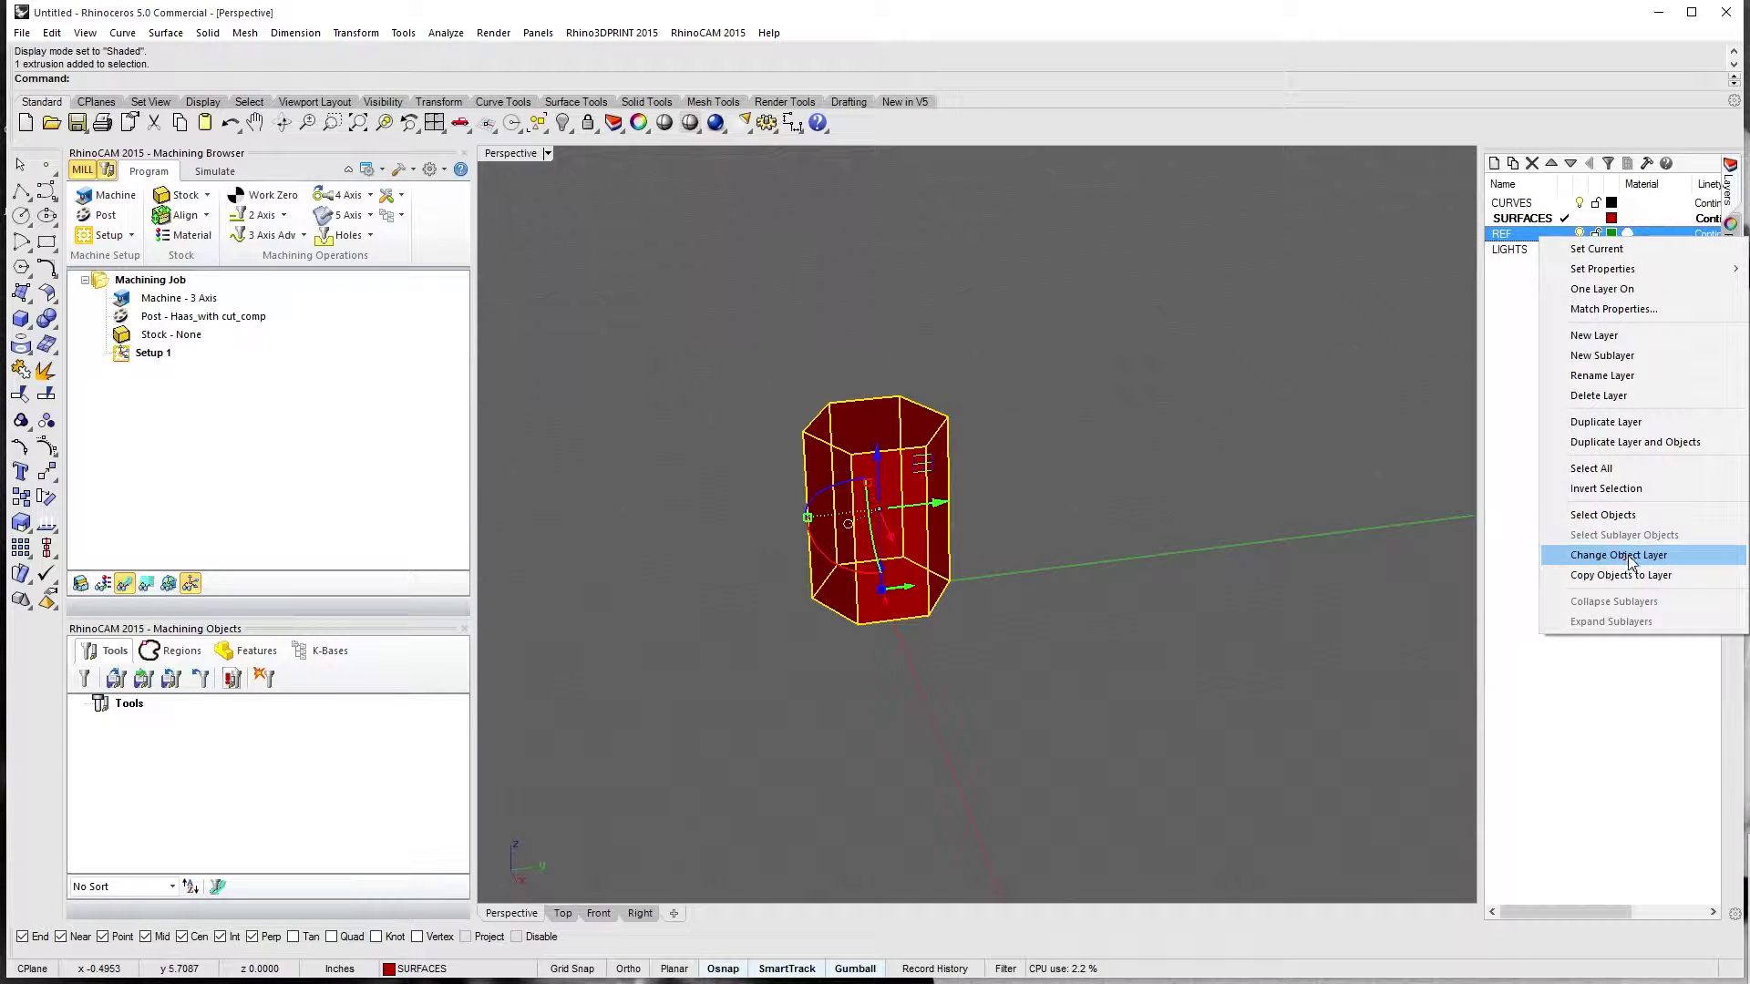
click(1618, 555)
click(1195, 430)
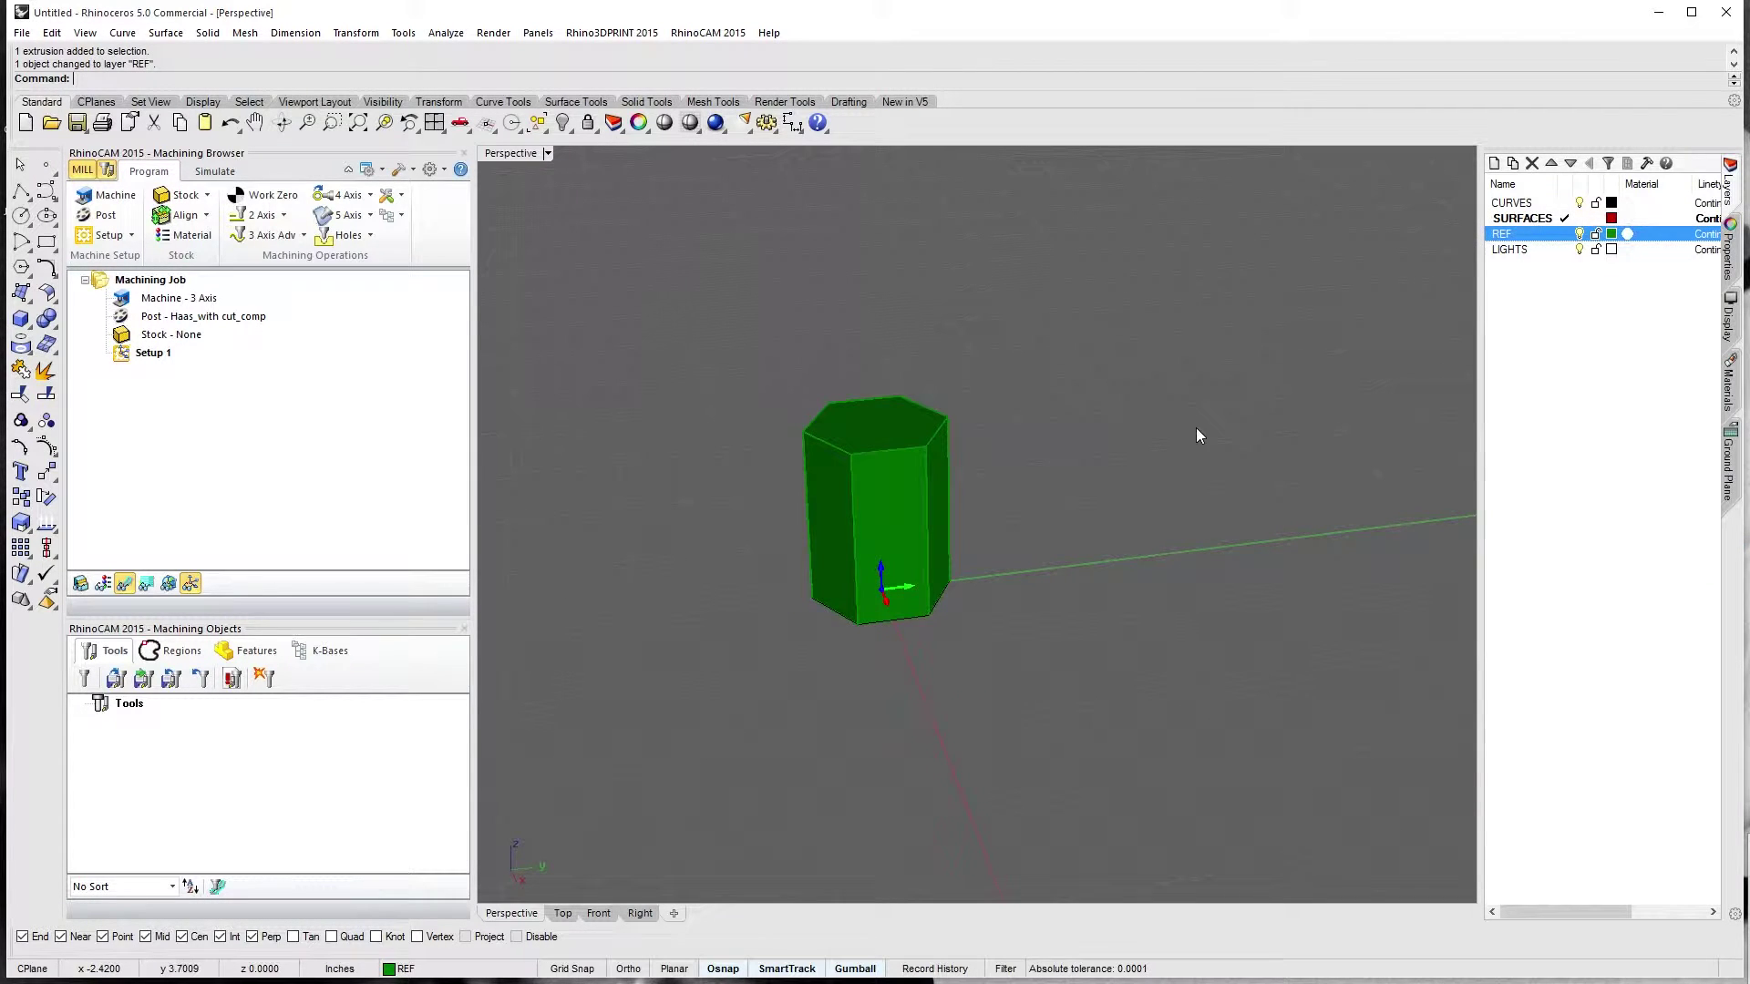
right_drag(1196, 431, 1113, 606)
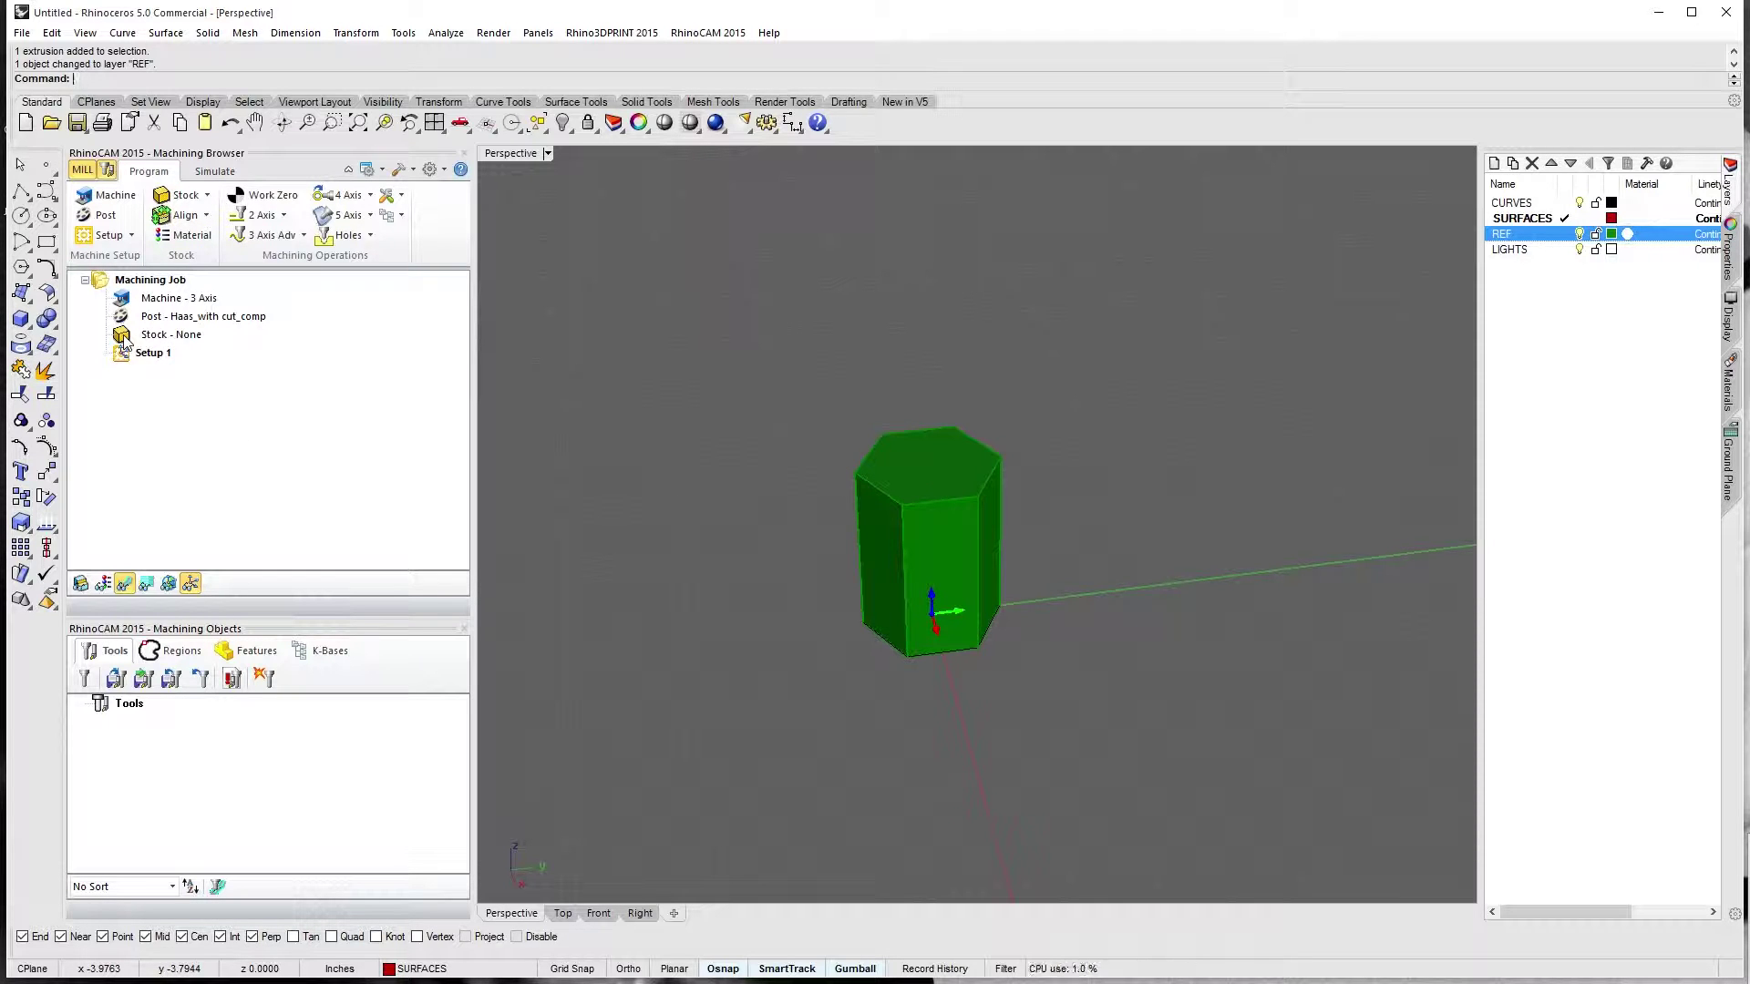
Try to create the machining stock from selection without any object selected
click(147, 337)
right_click(153, 335)
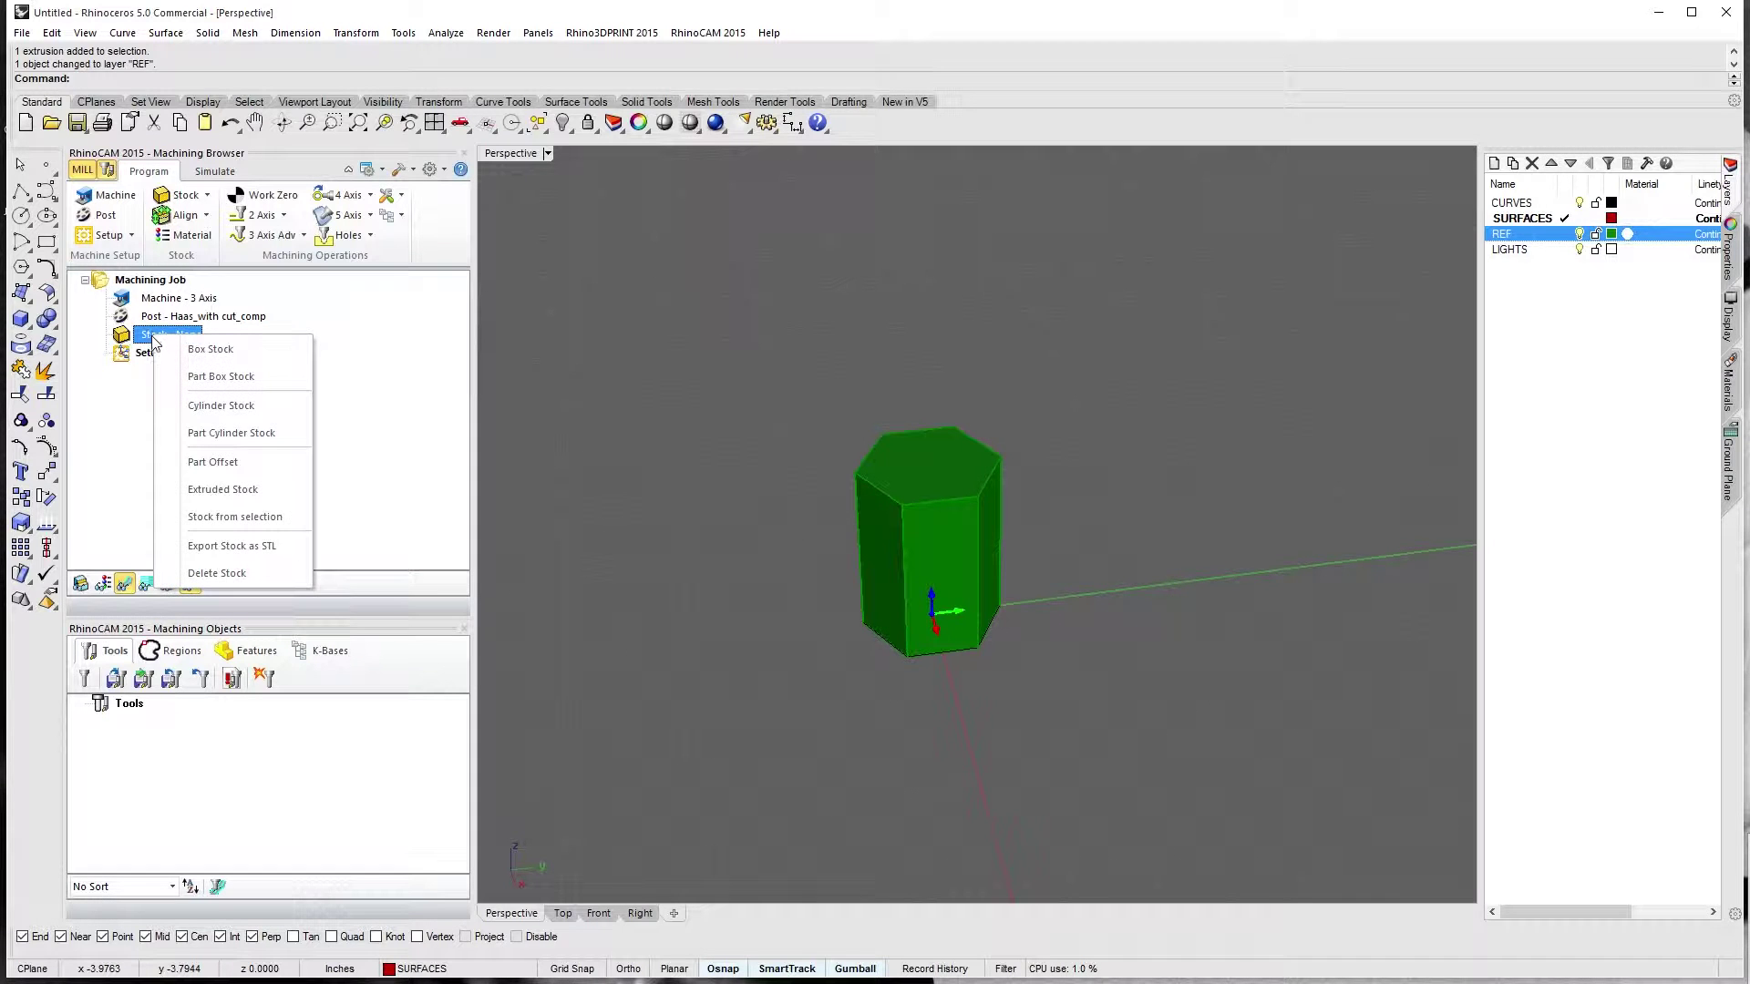
click(244, 517)
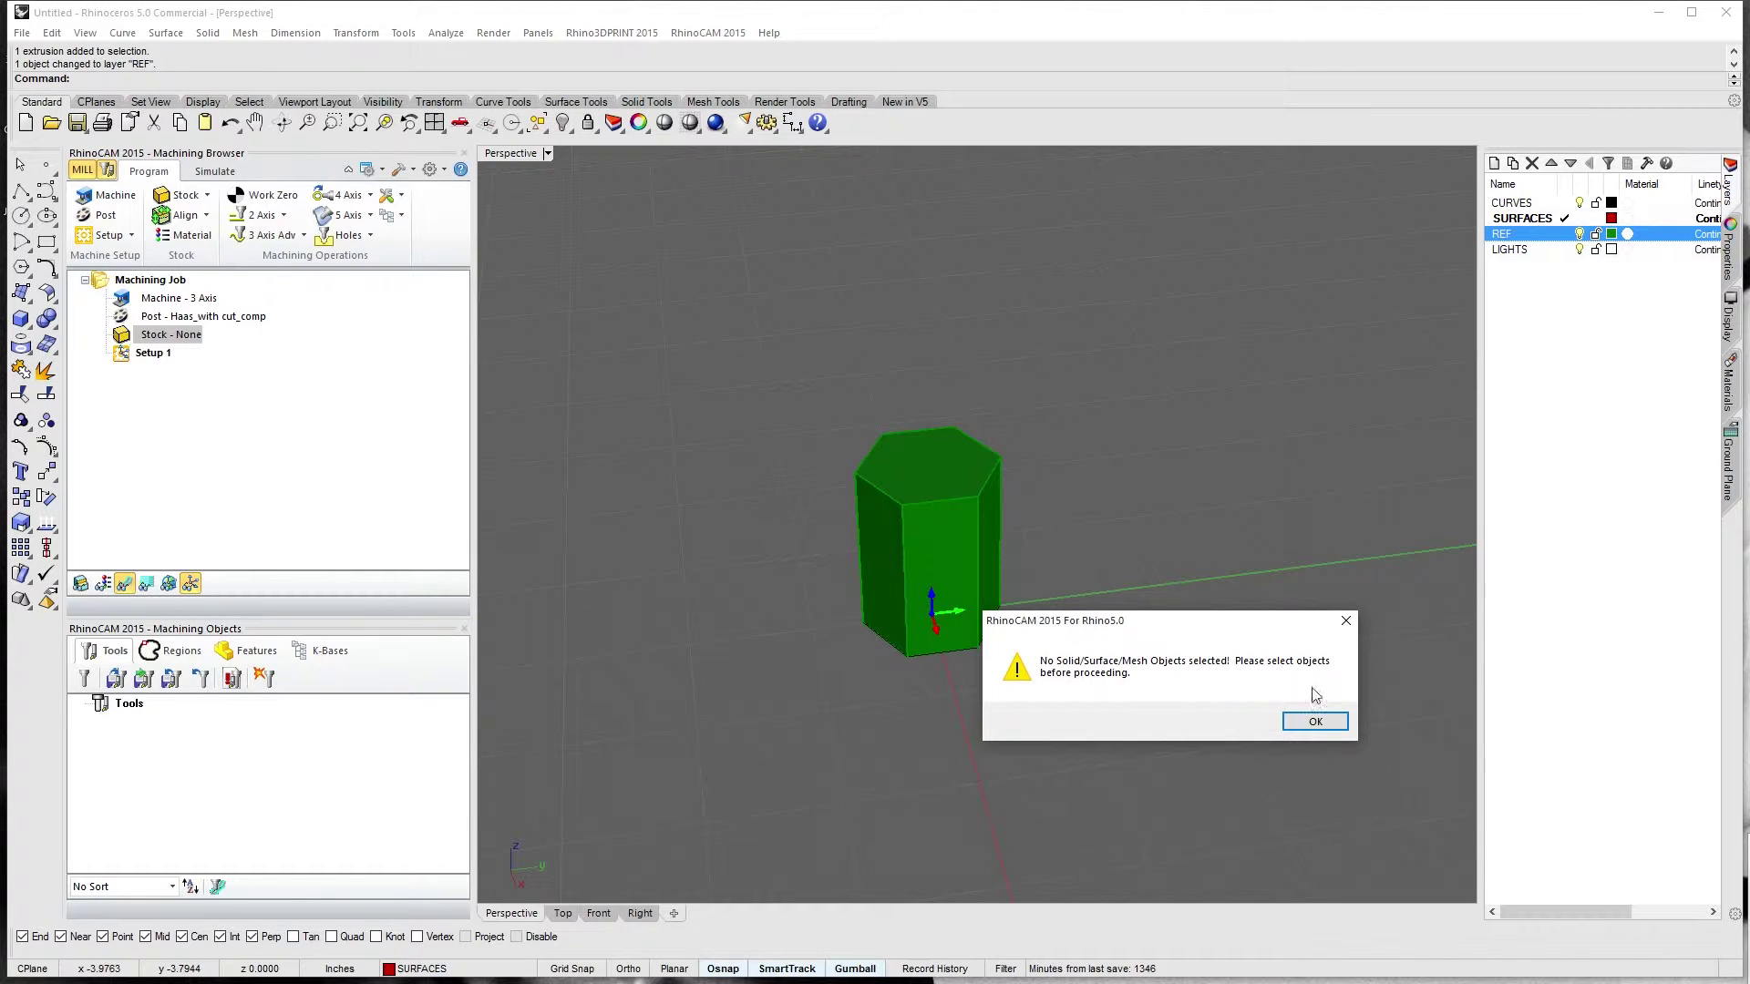
click(1315, 721)
Select the hexagonal solid and define it as the machining stock using Stock from selection
click(989, 574)
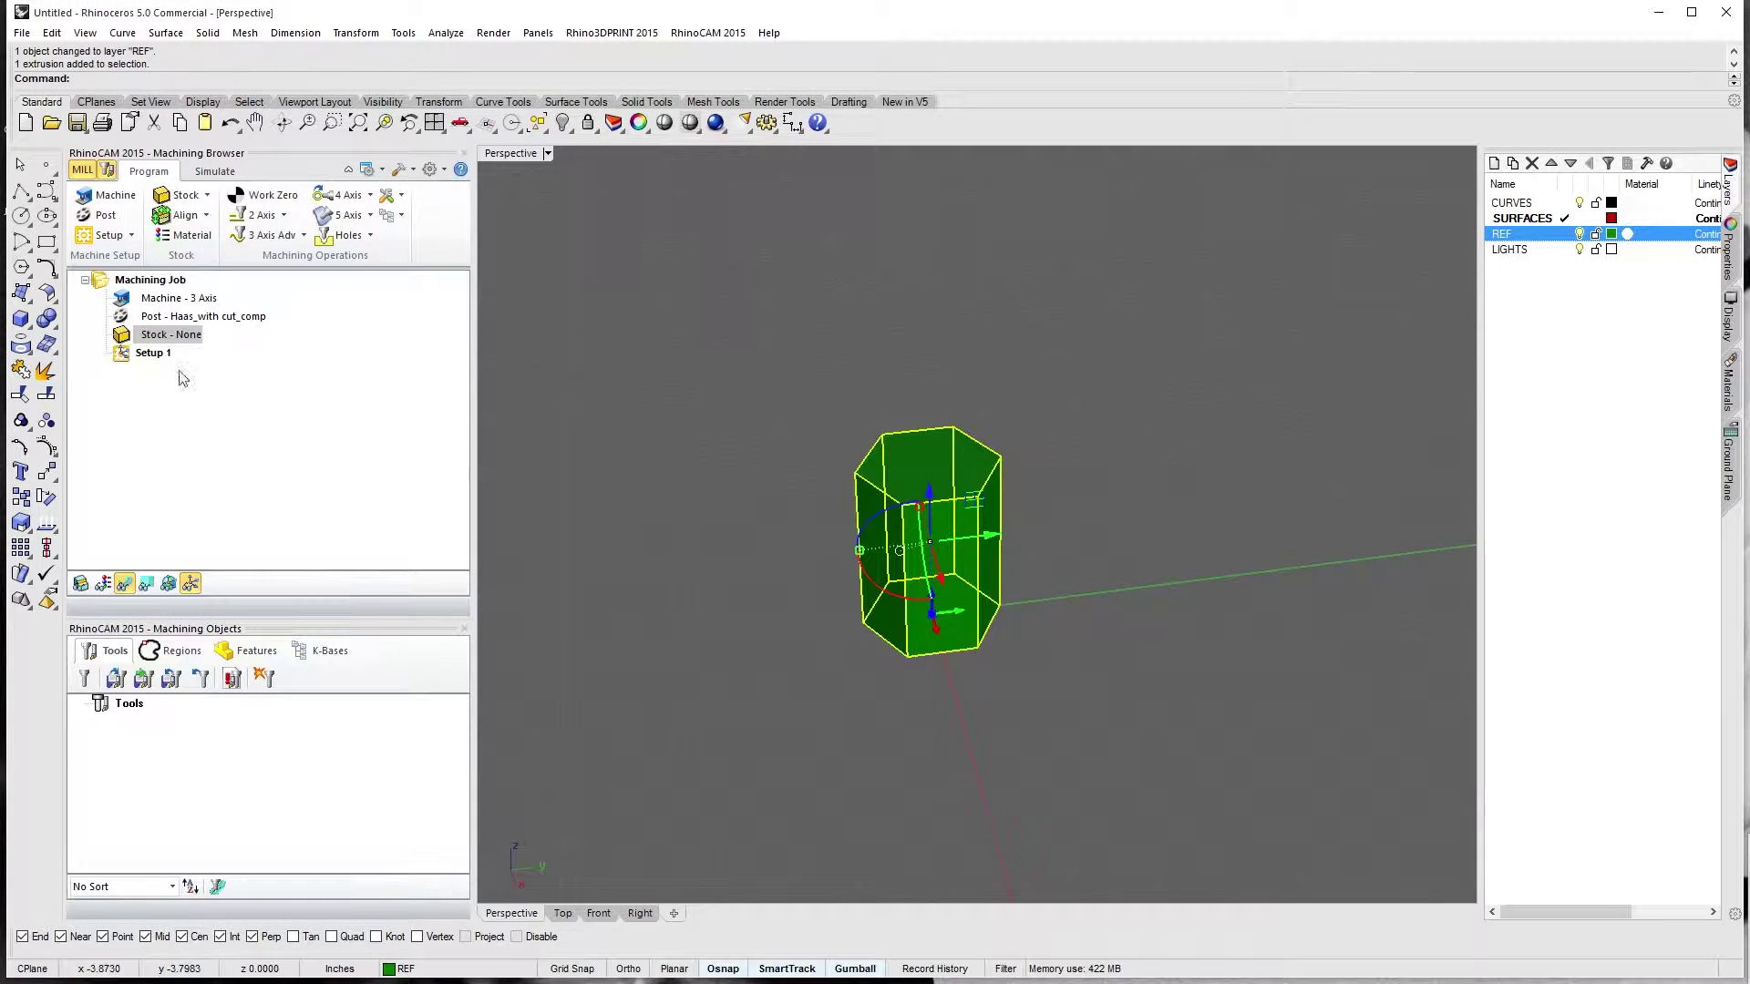
right_click(151, 336)
click(225, 515)
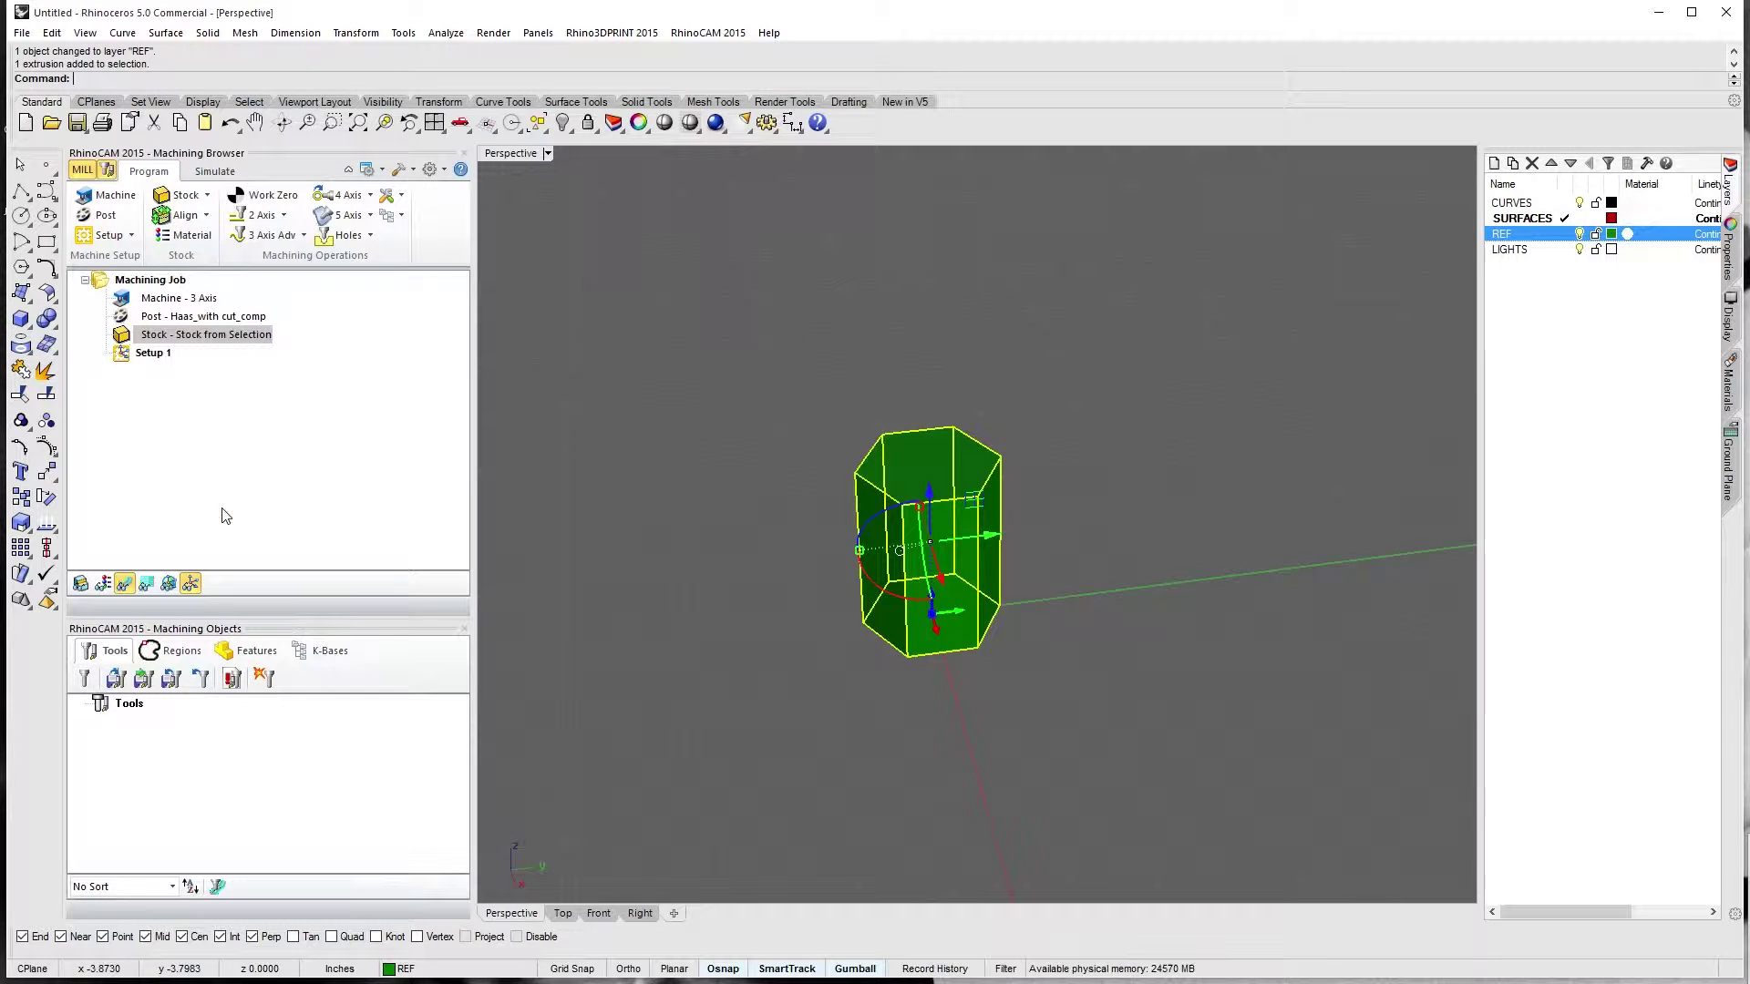
click(734, 528)
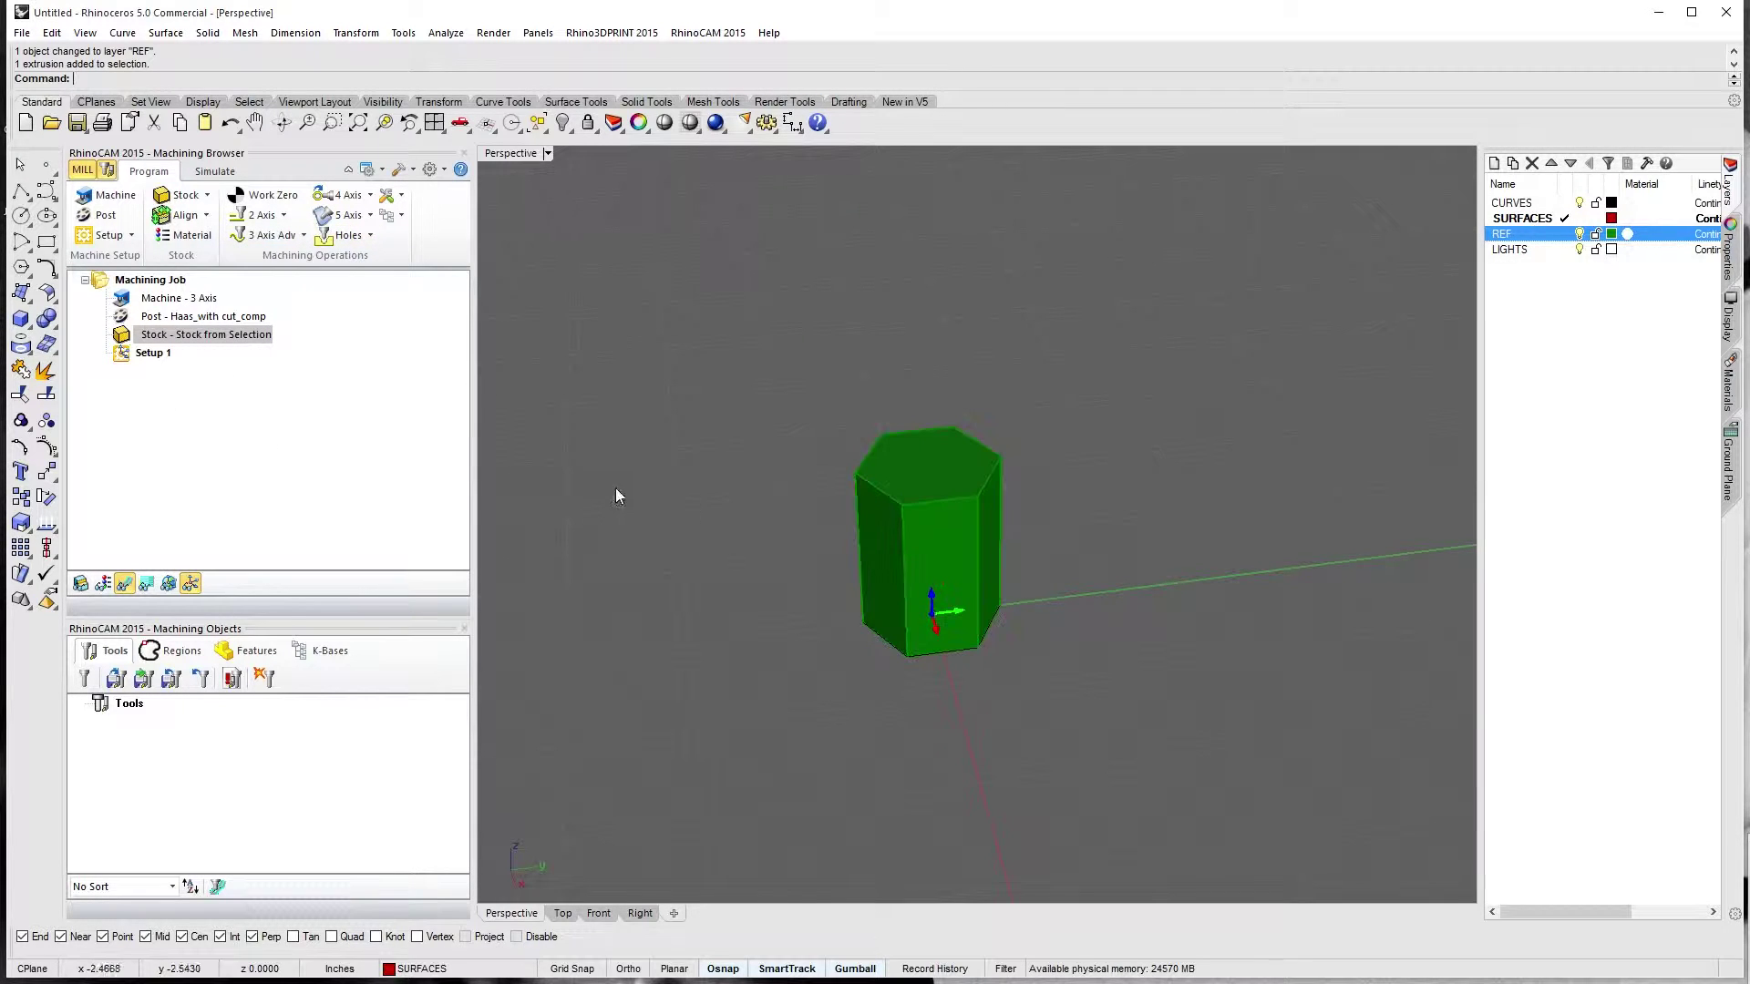
Hide the REF layer and turn on the stock display to inspect the hexagonal stock
click(1580, 235)
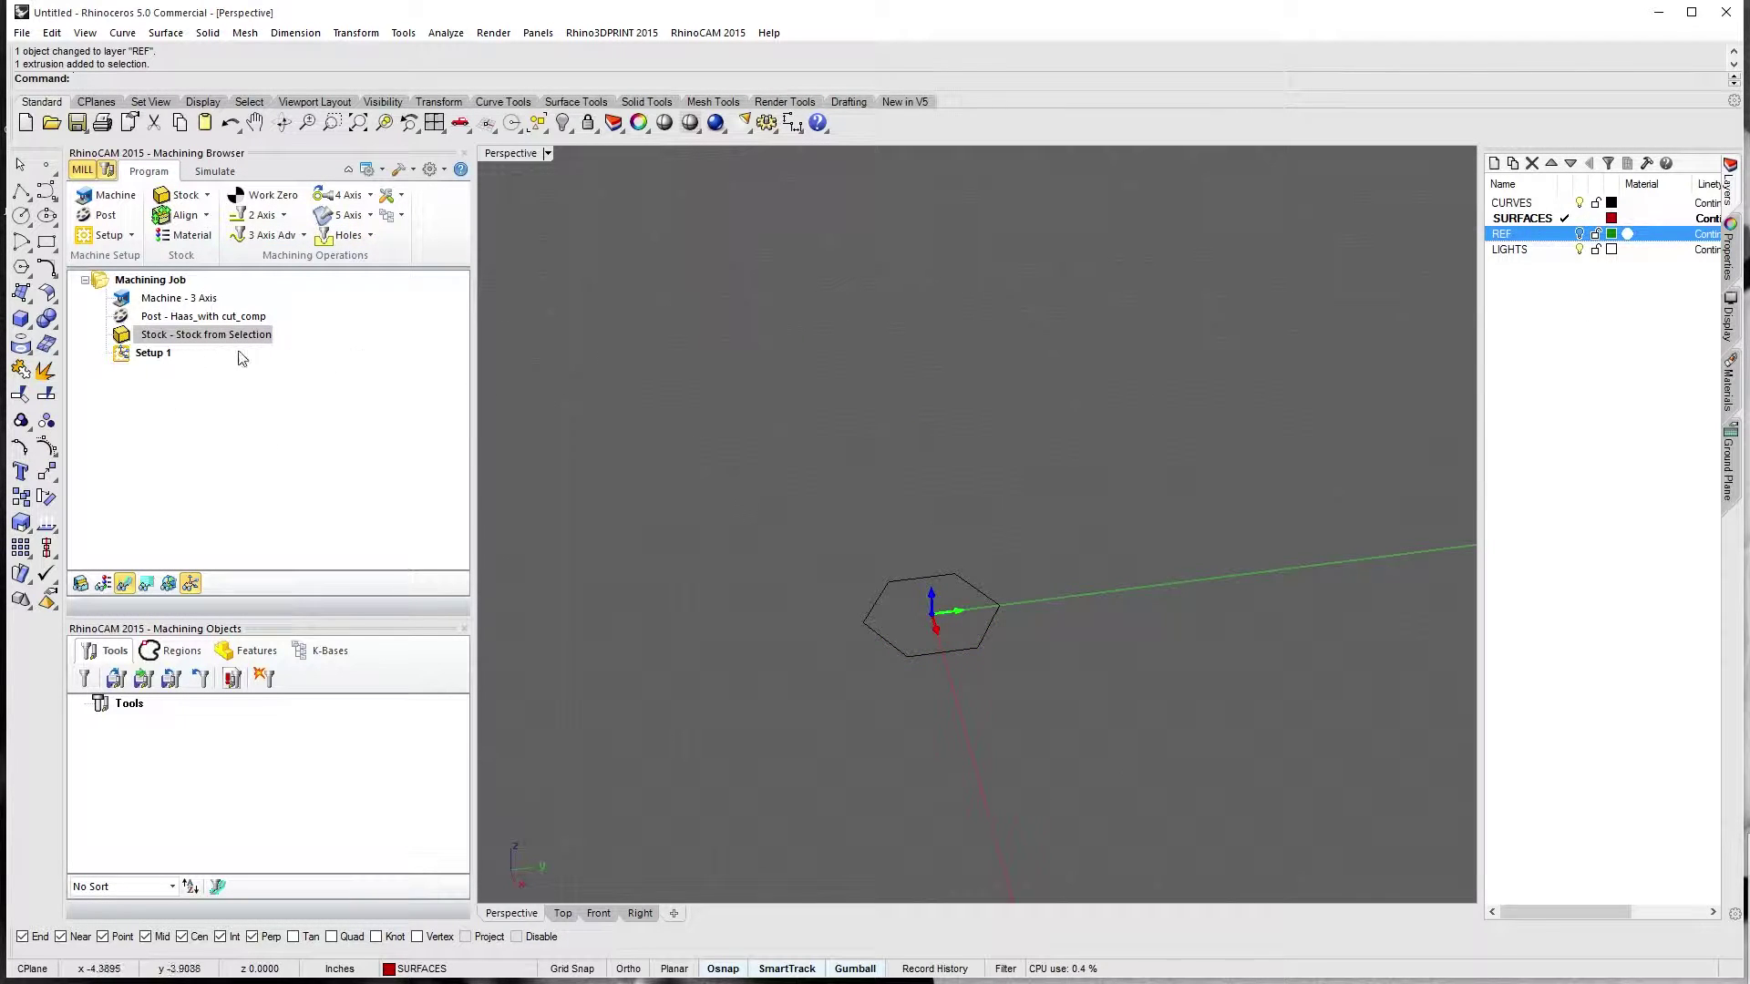
click(80, 583)
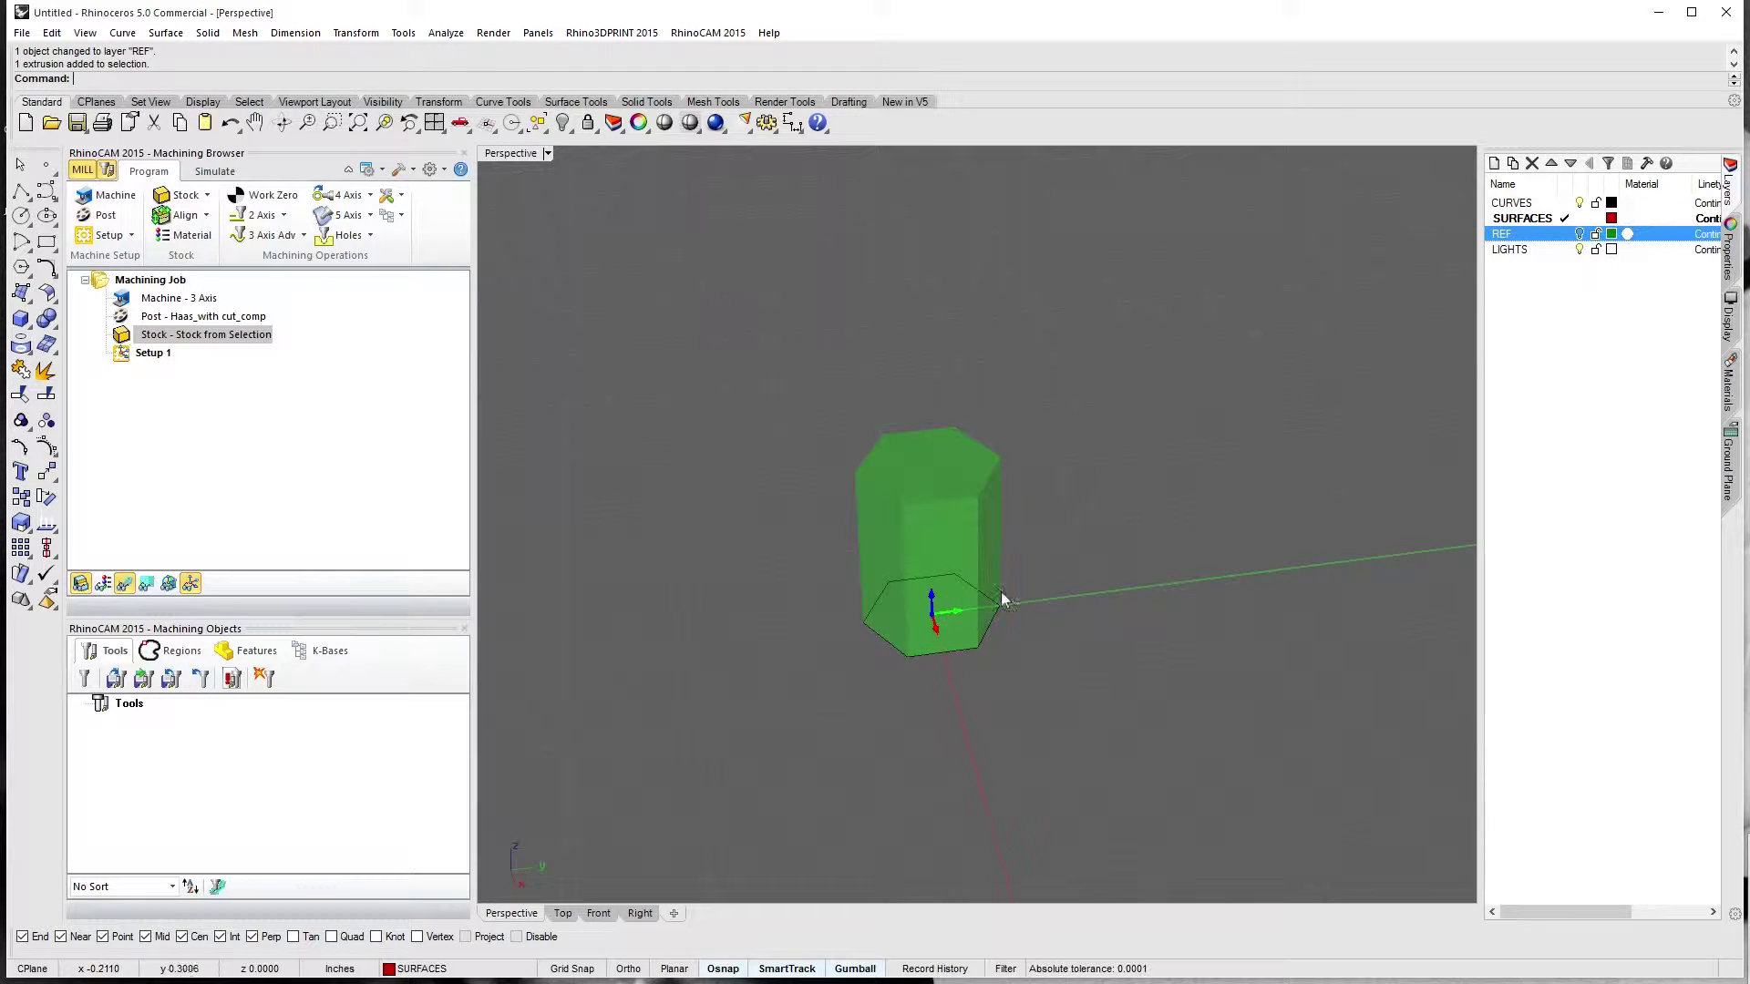
right_drag(1146, 569, 1154, 539)
scroll(1015, 521, up, 4)
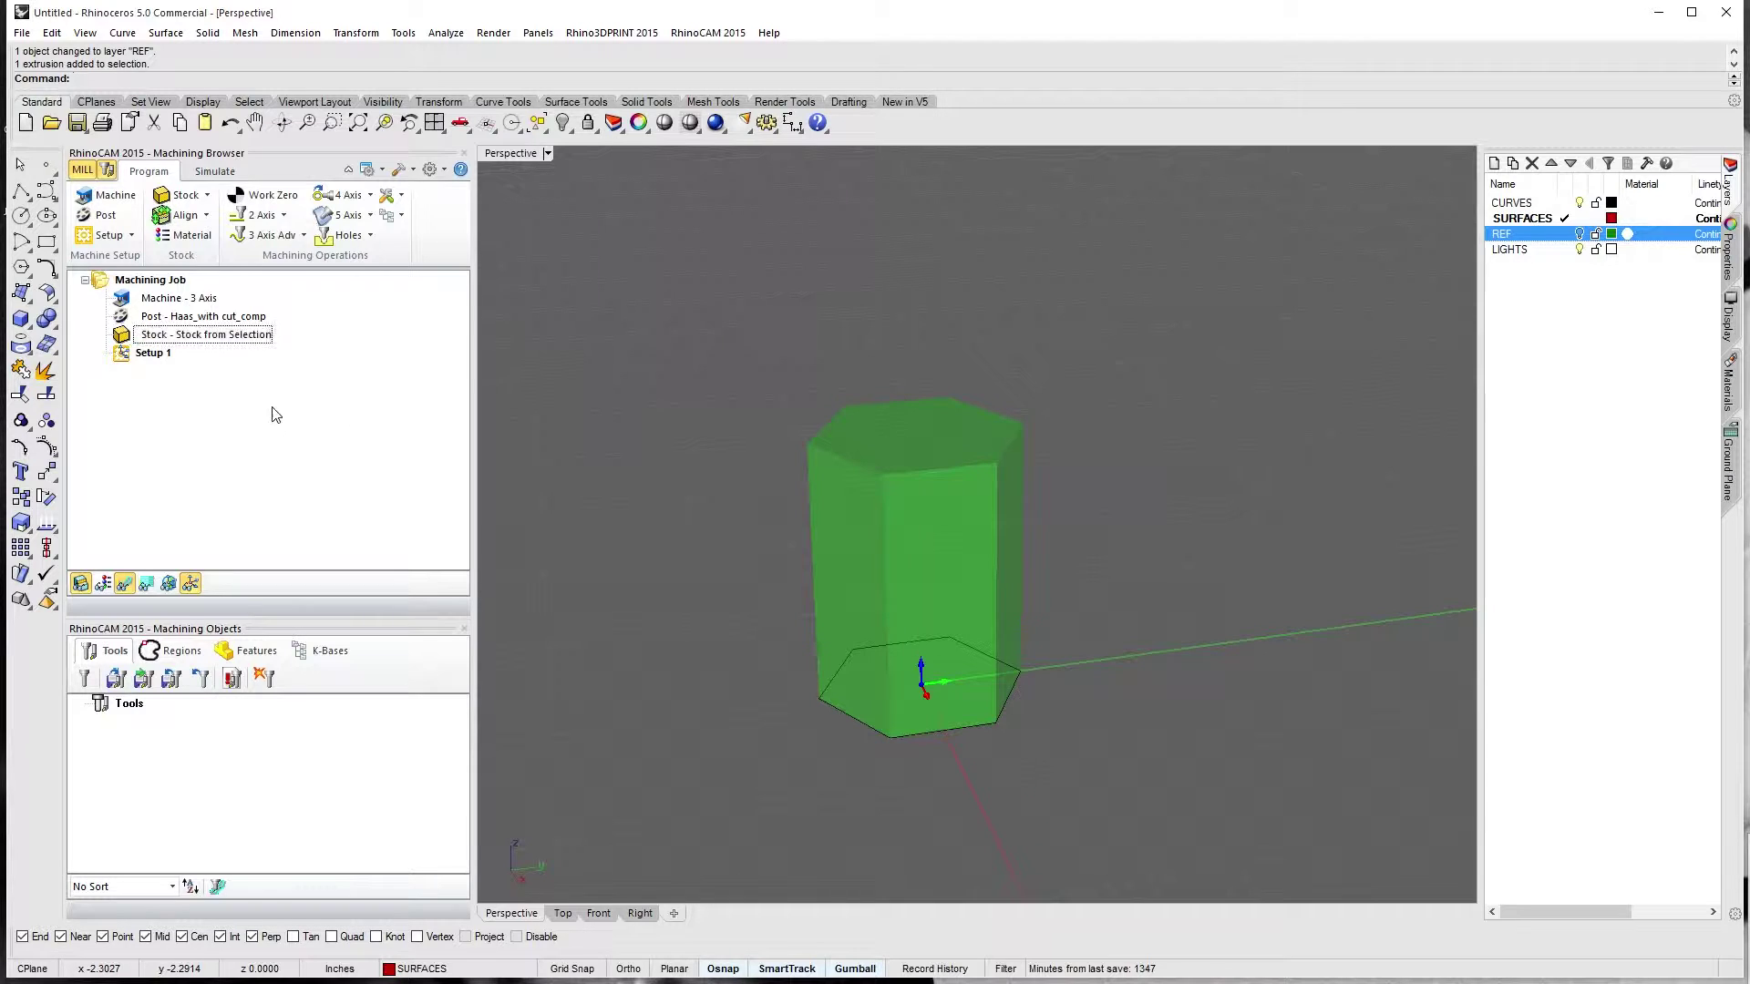
Set the world coordinate system origin to the stock box, with zero face Highest Z and zero position Center
click(207, 216)
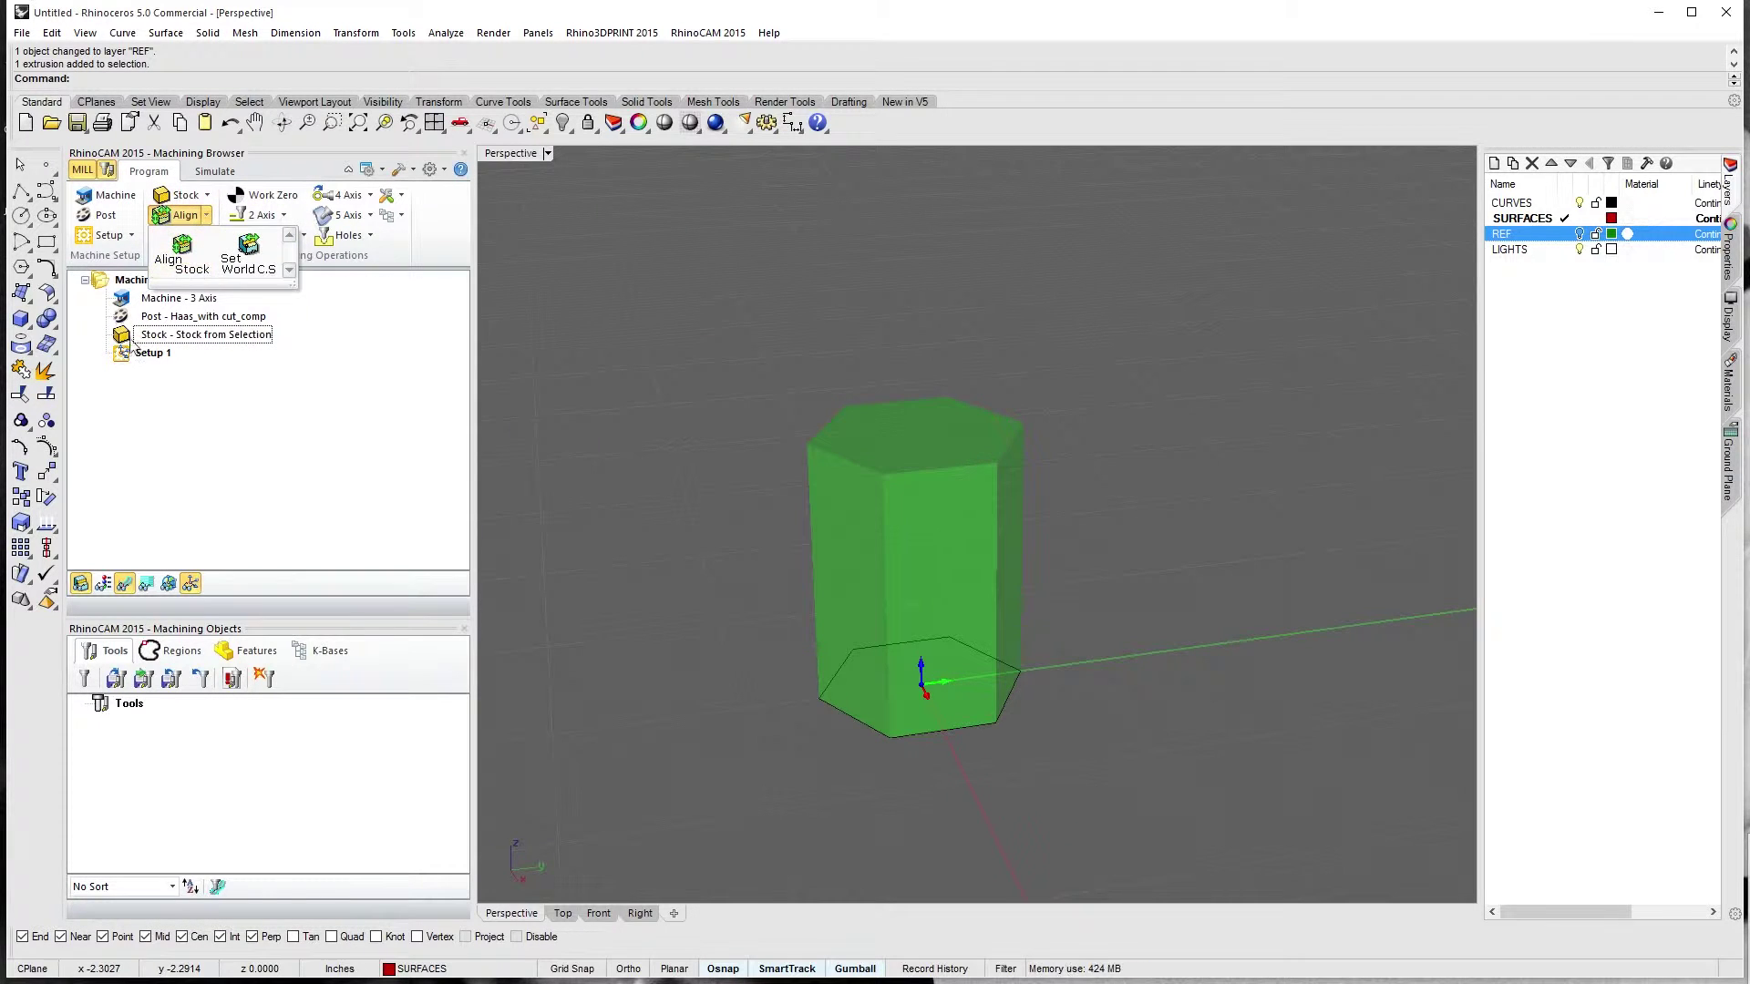
click(248, 253)
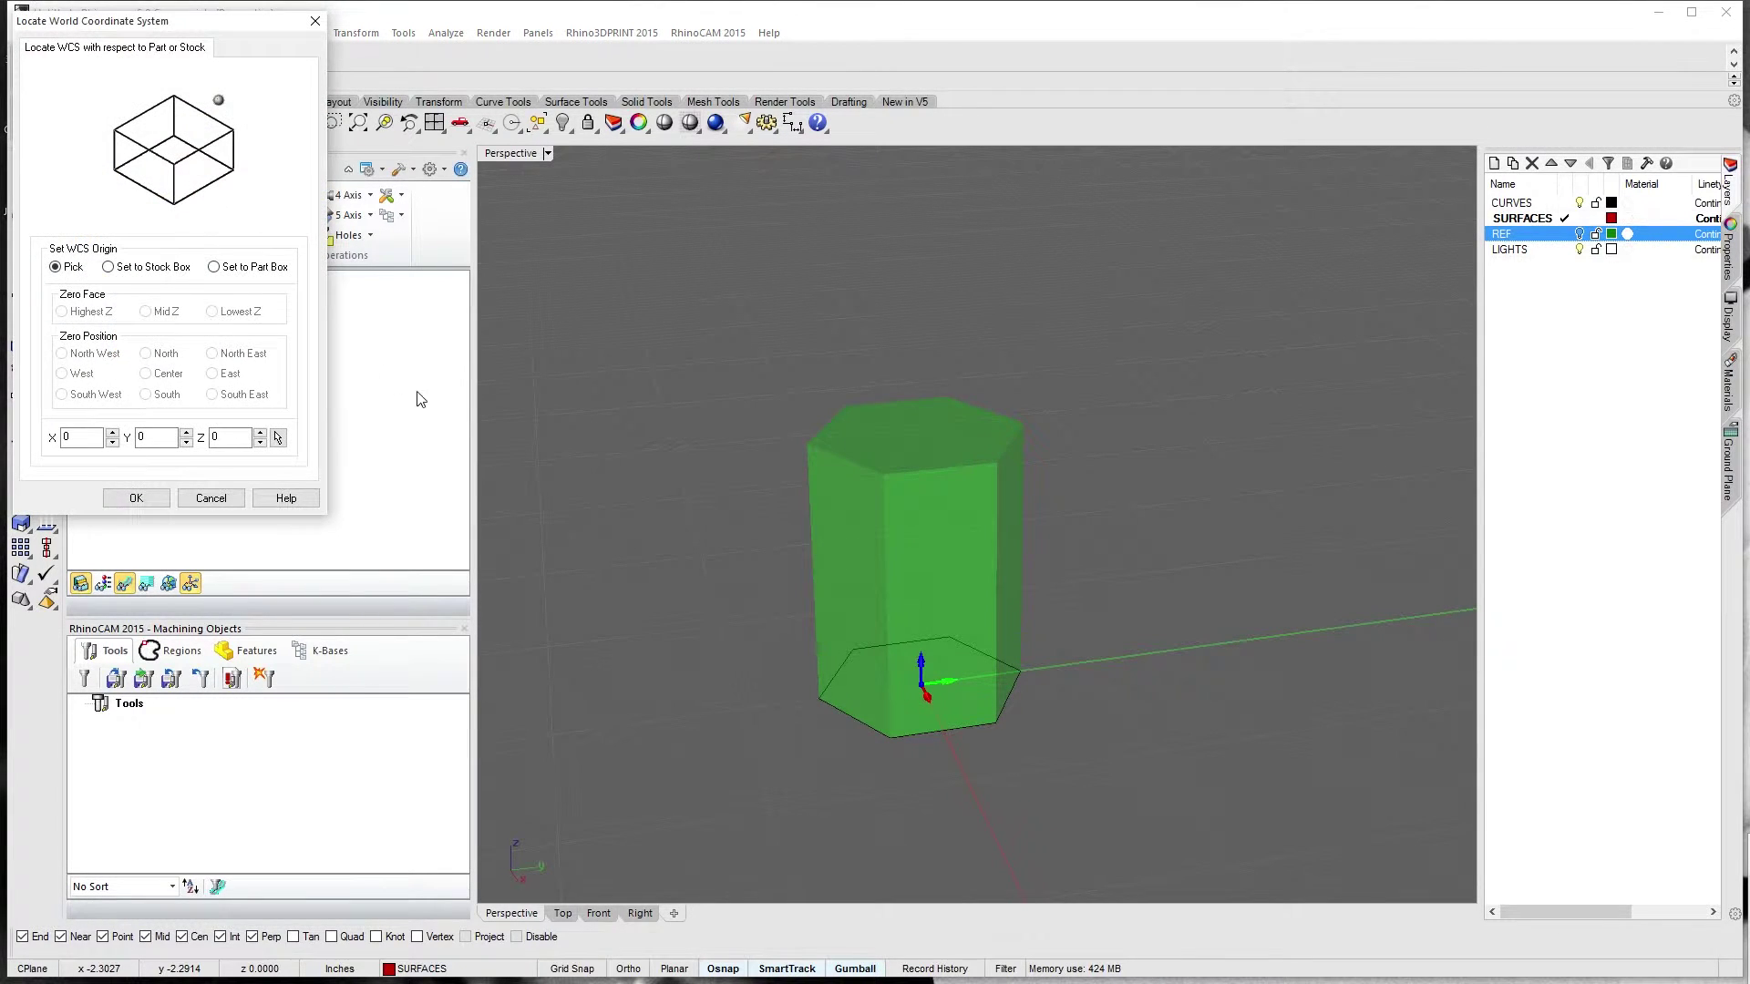
click(167, 267)
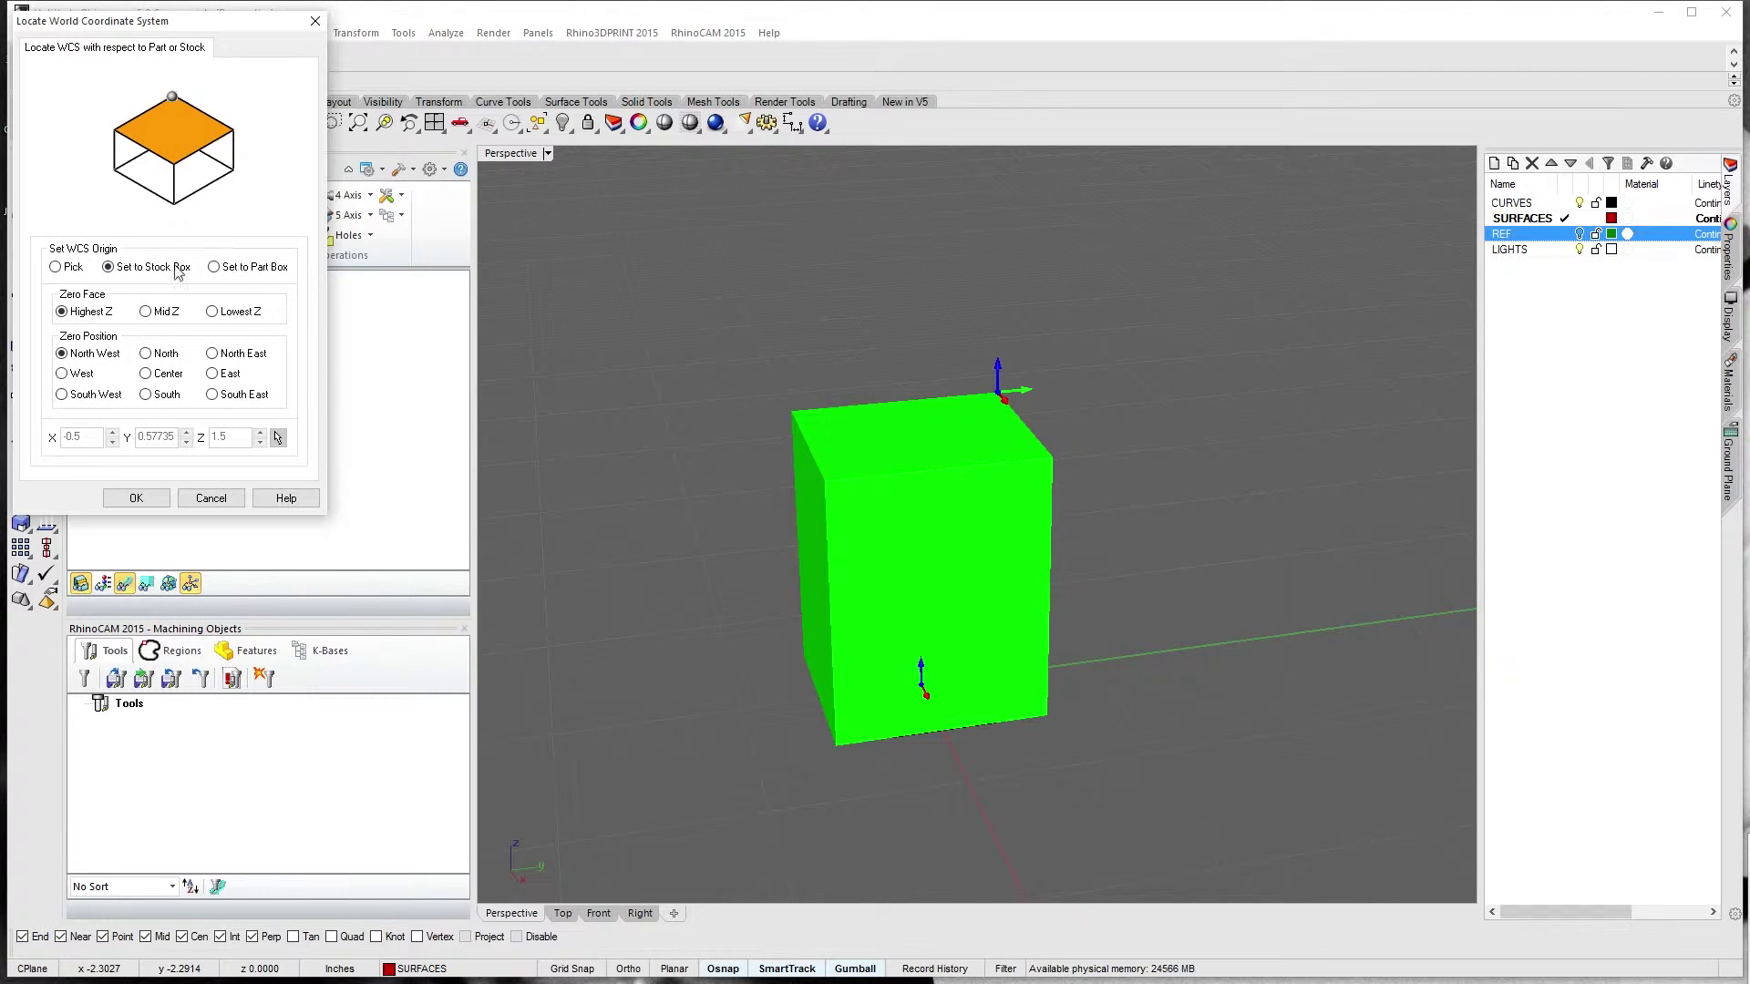
click(147, 374)
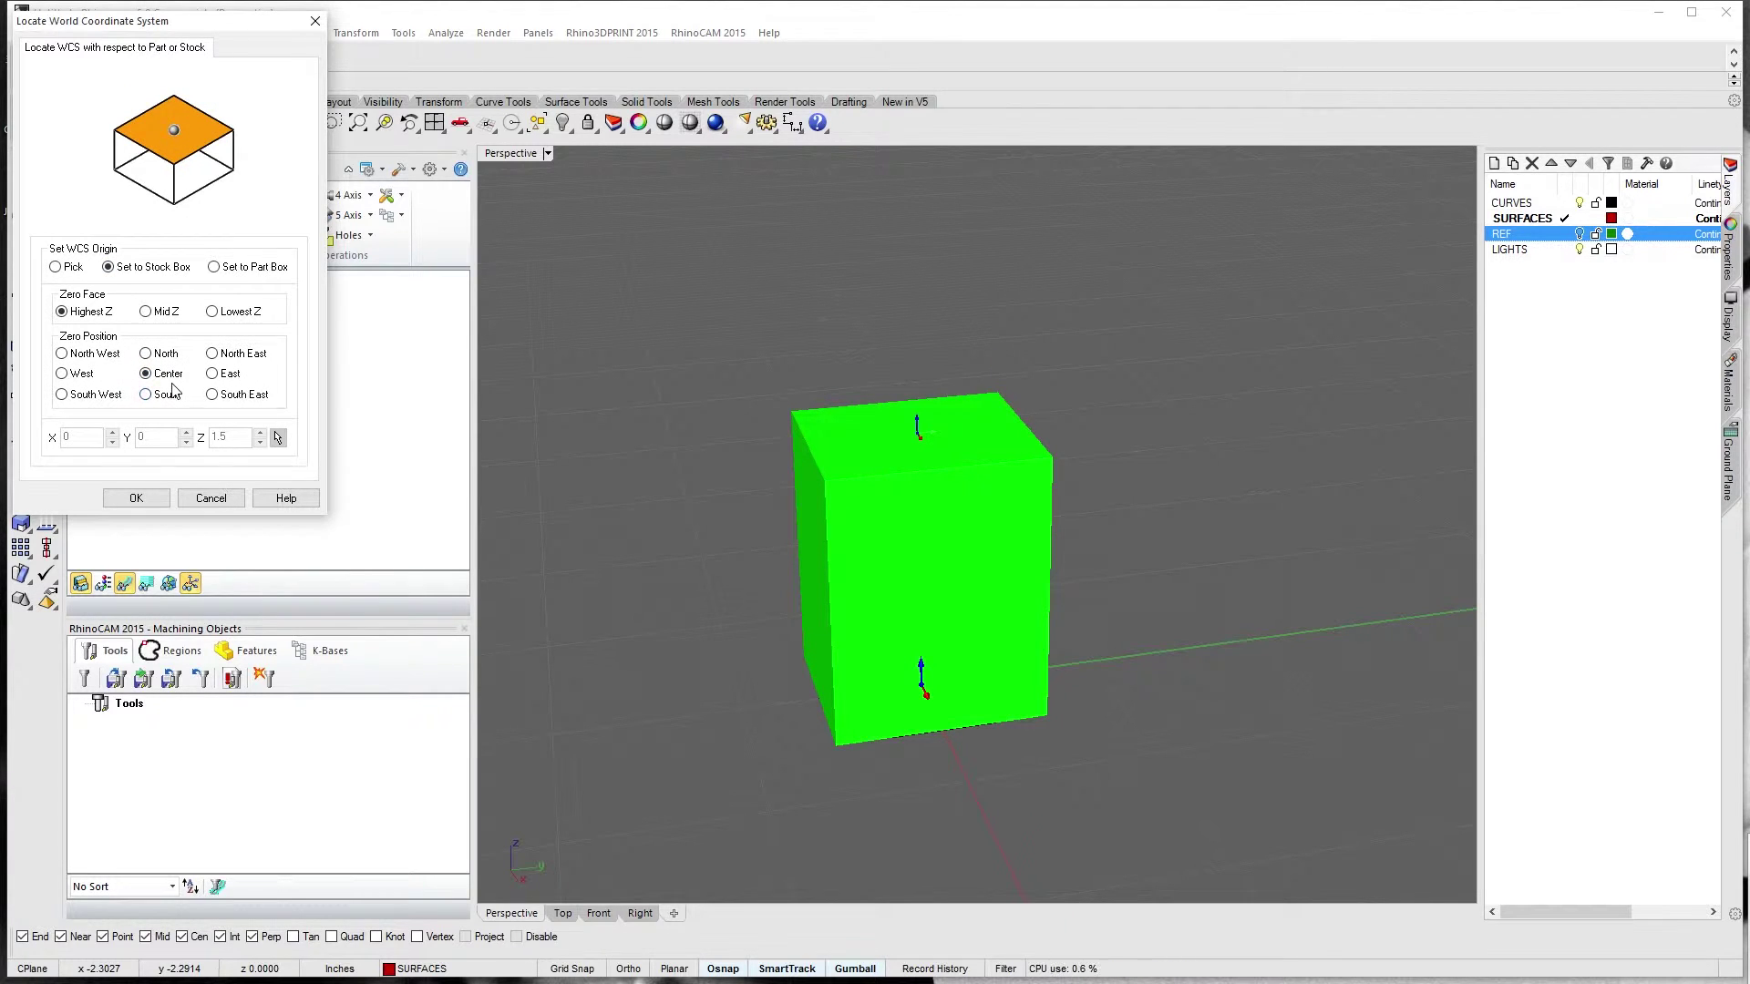
click(147, 313)
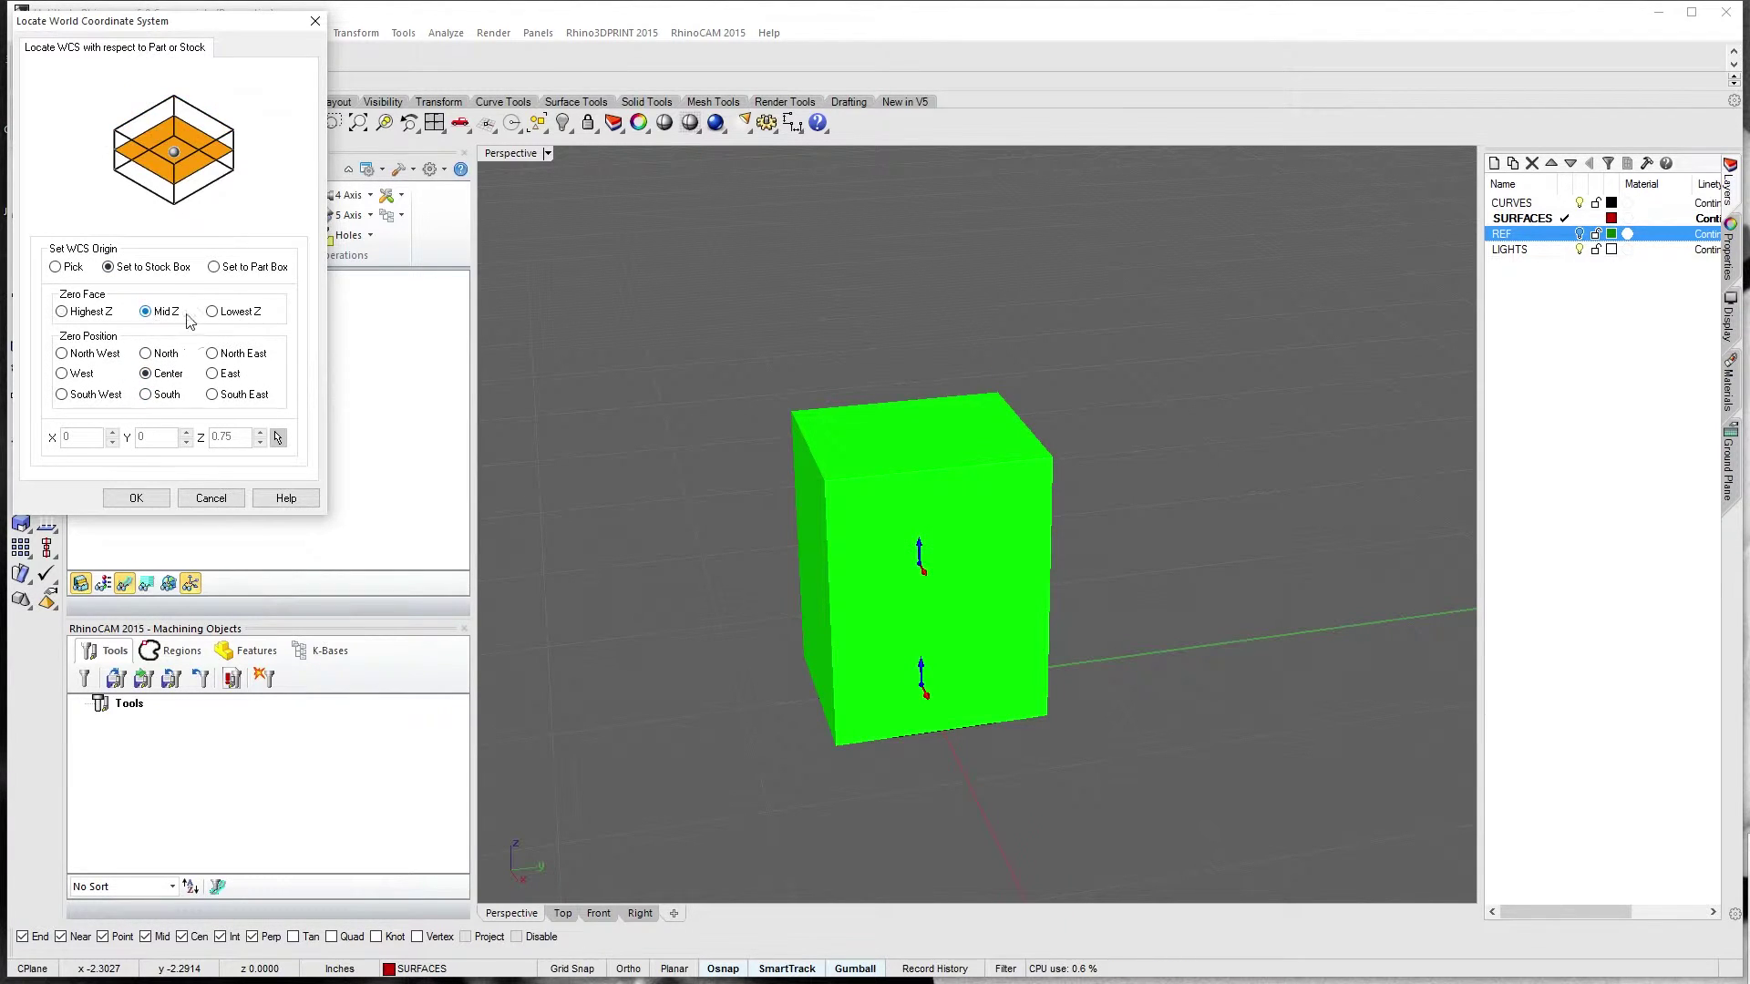
click(68, 312)
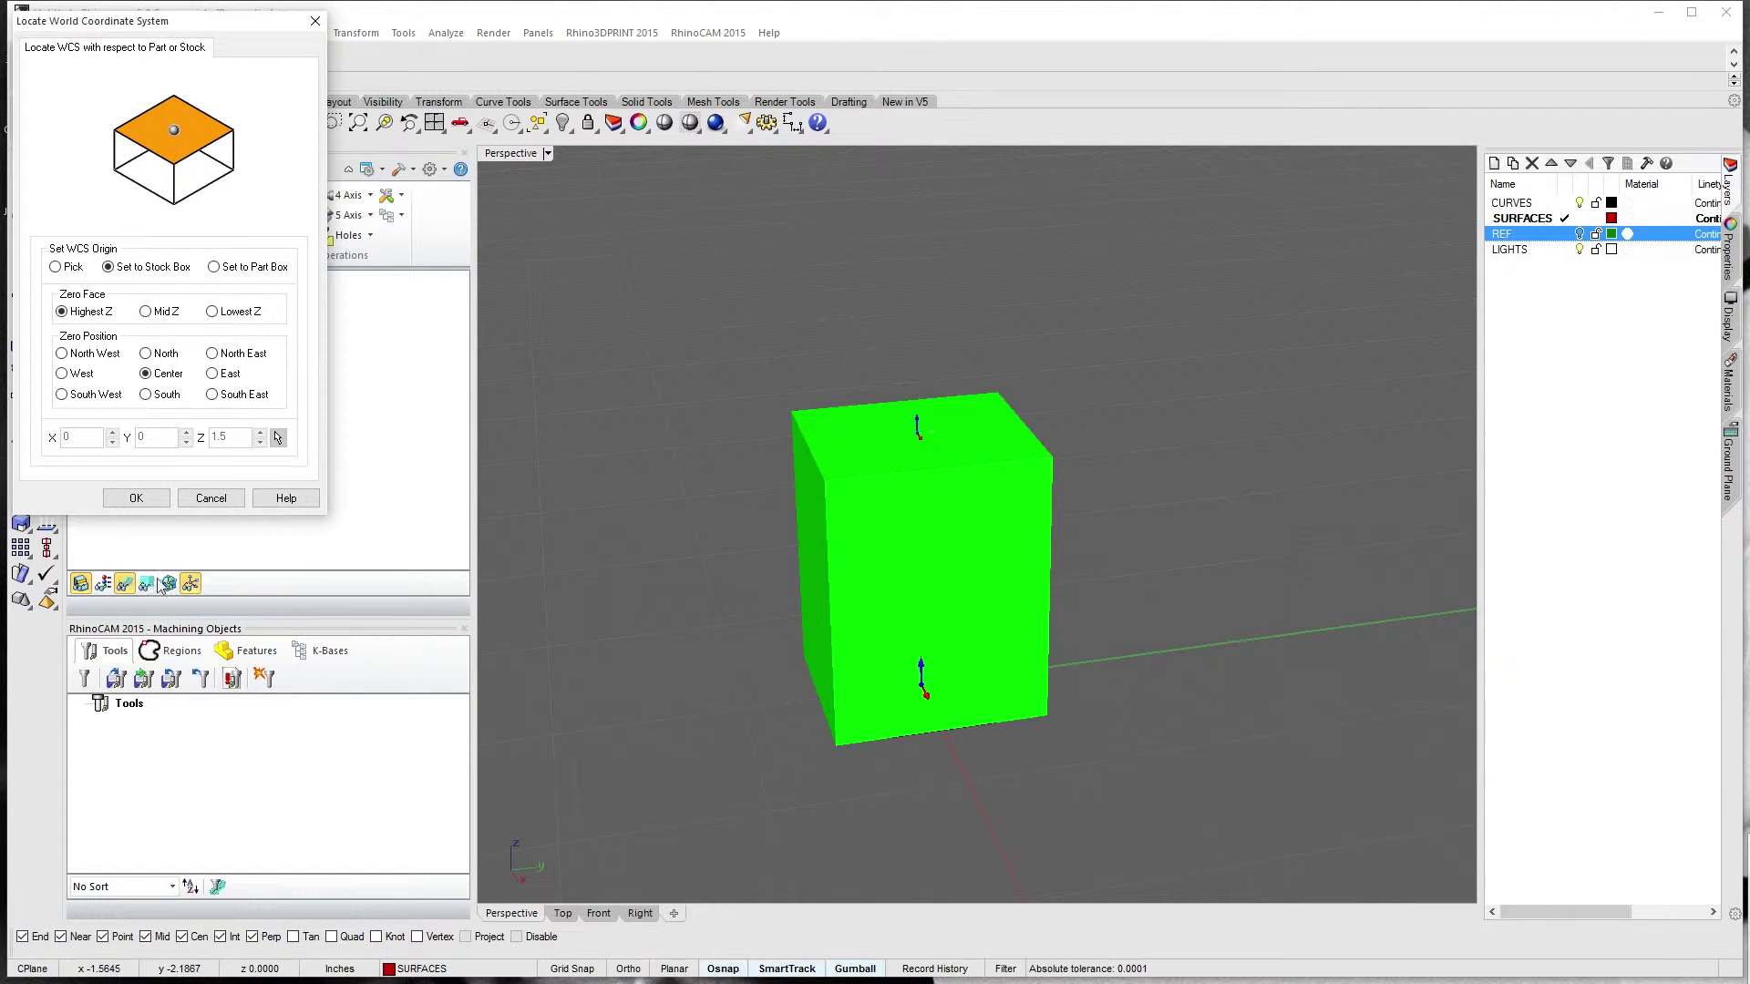
click(126, 503)
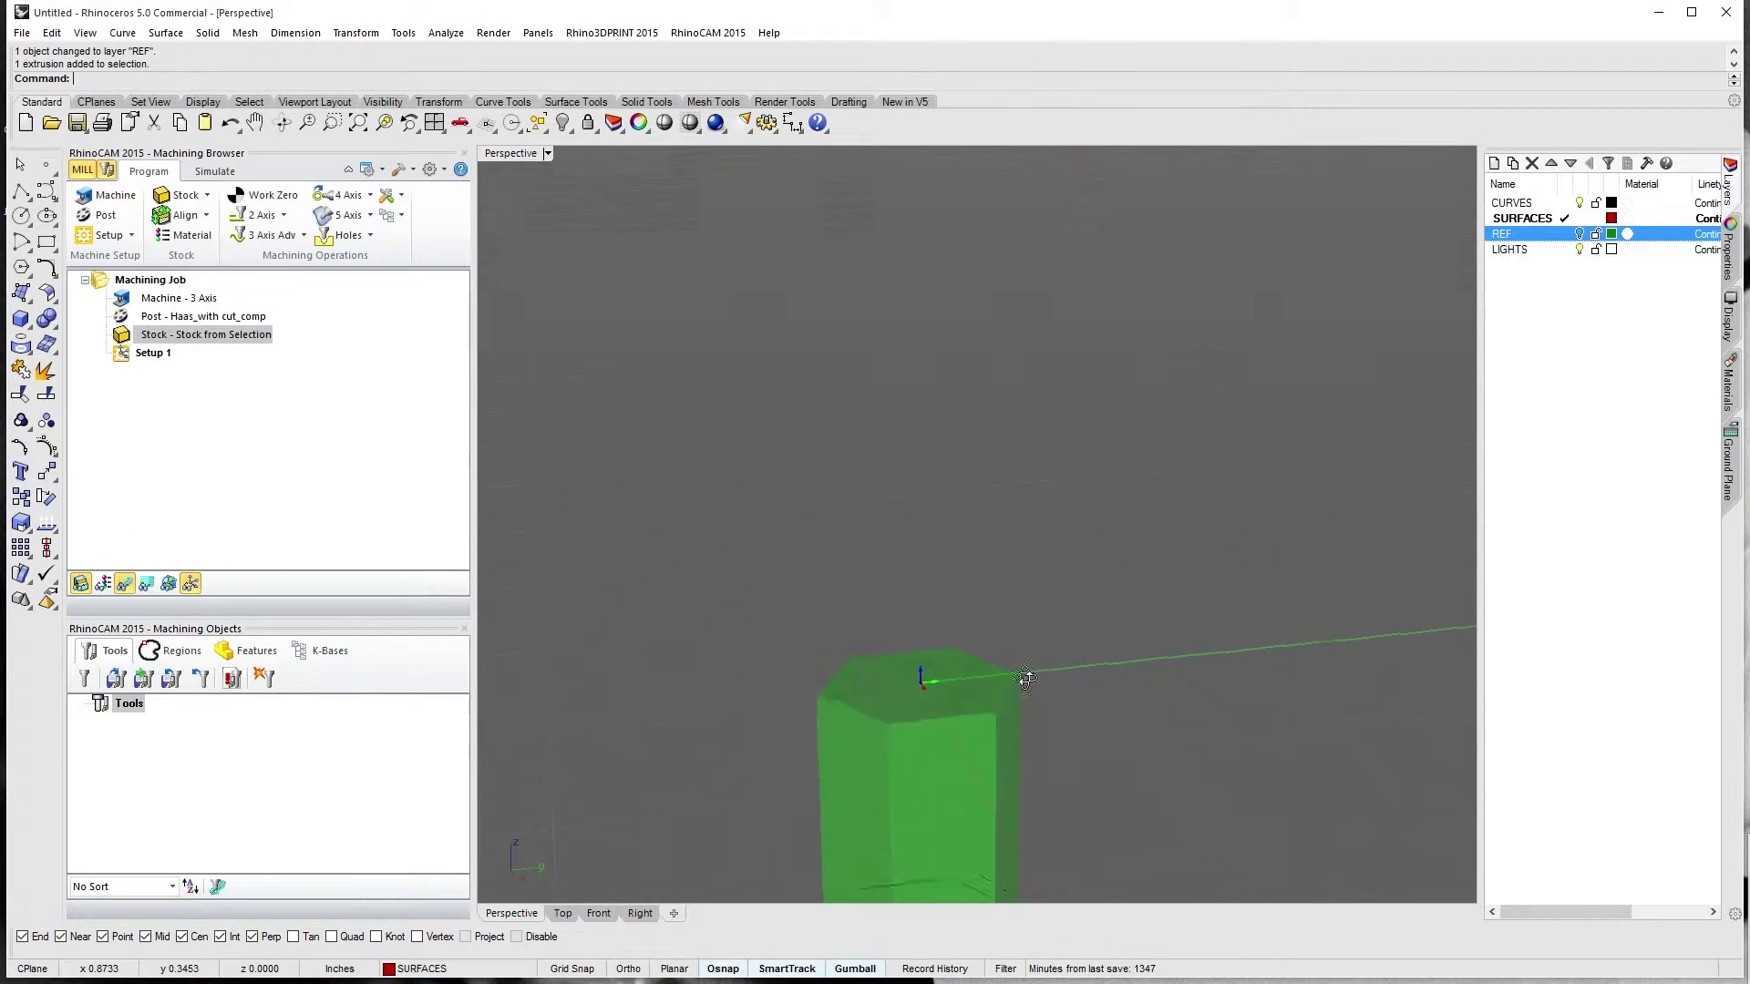
right_drag(1026, 679, 991, 491)
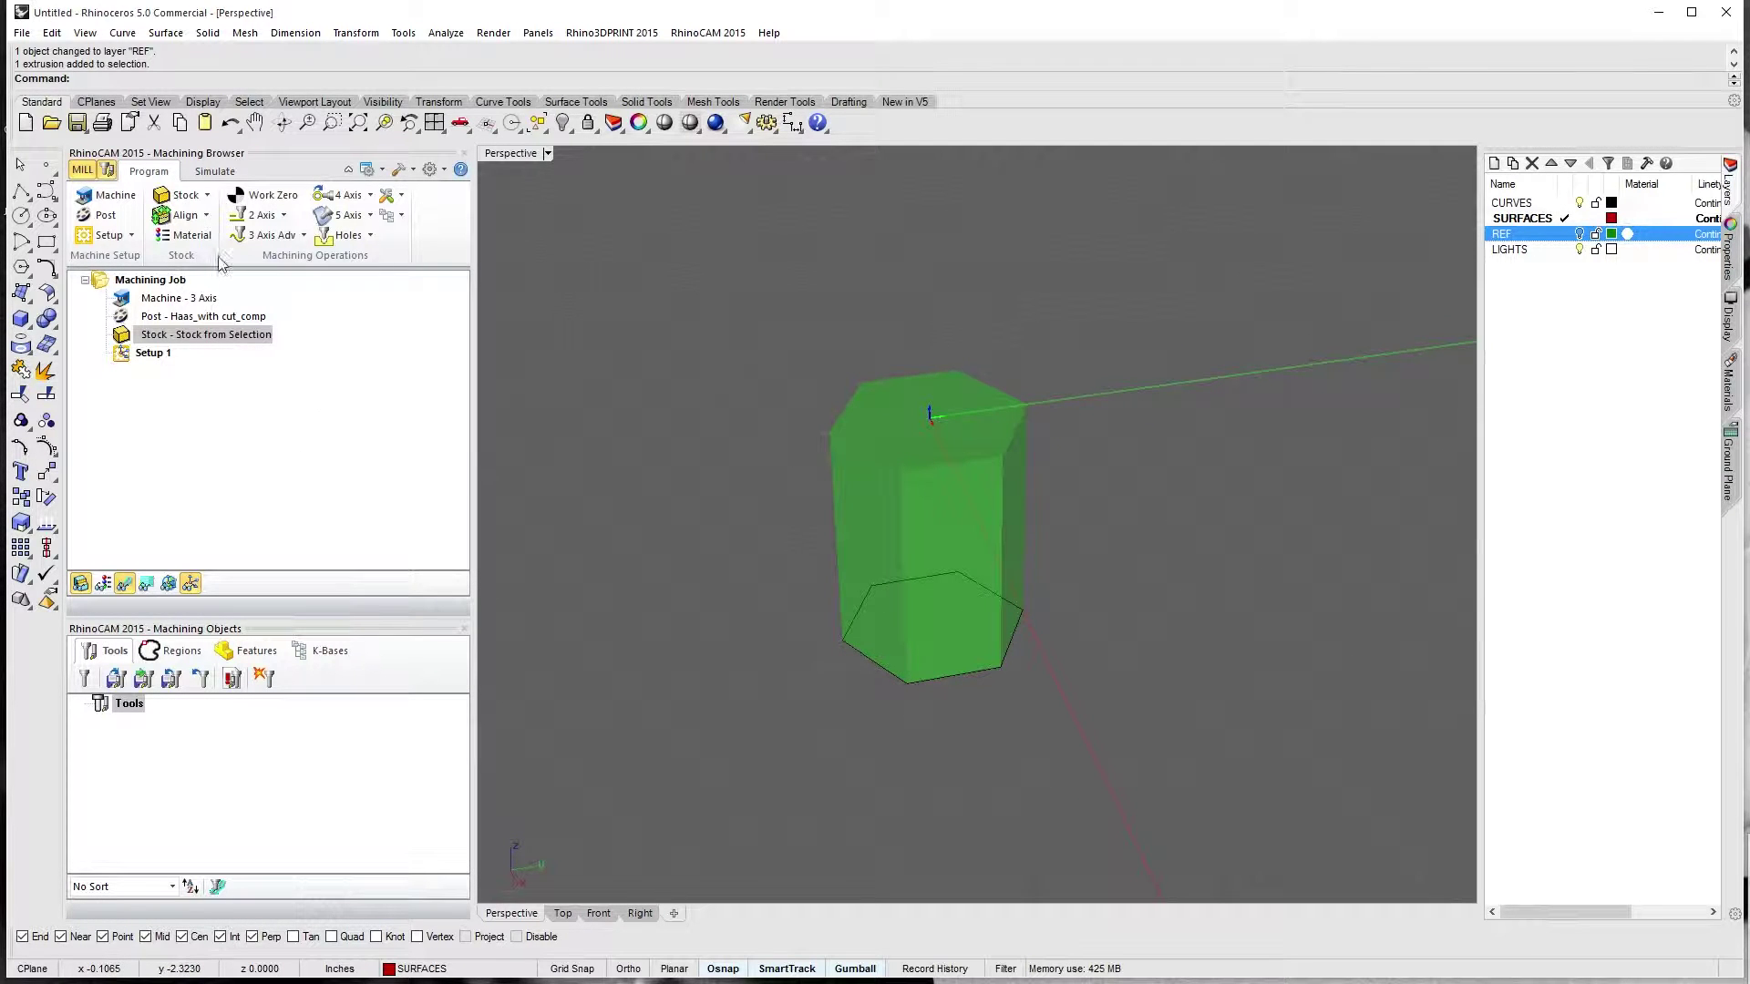
Generate a Work Zero in Setup 1, set to the stock box at Highest Z and Center
click(210, 217)
click(148, 353)
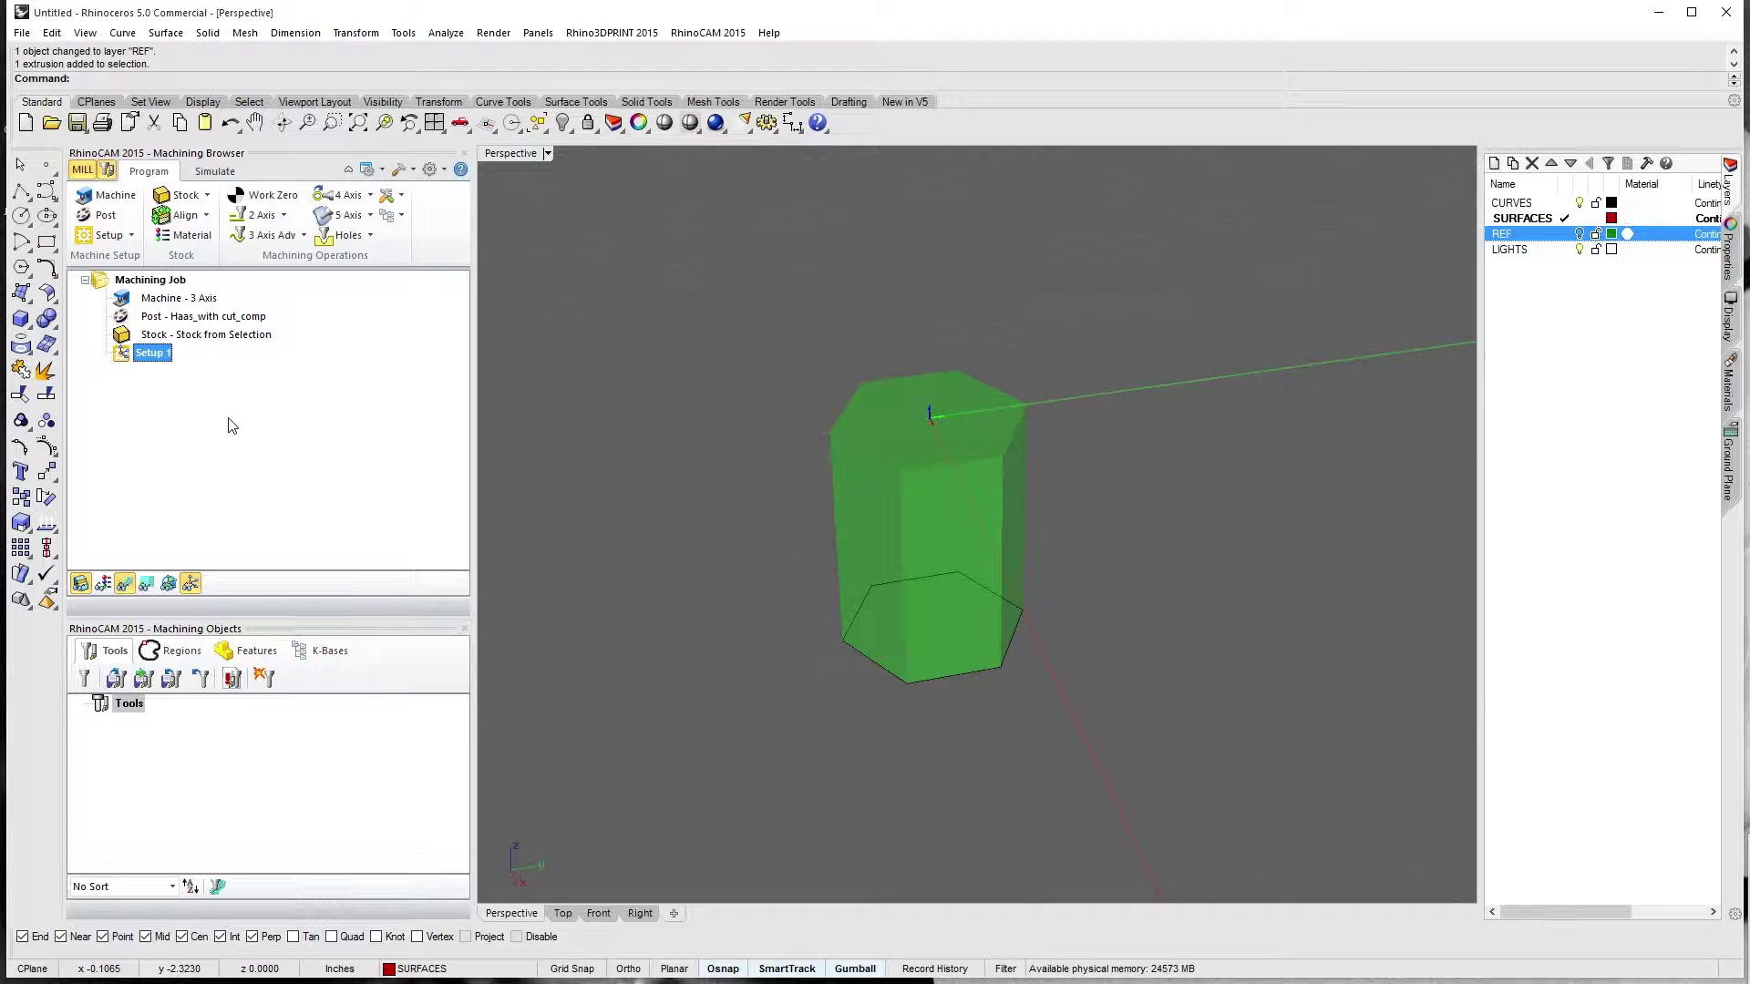
click(266, 195)
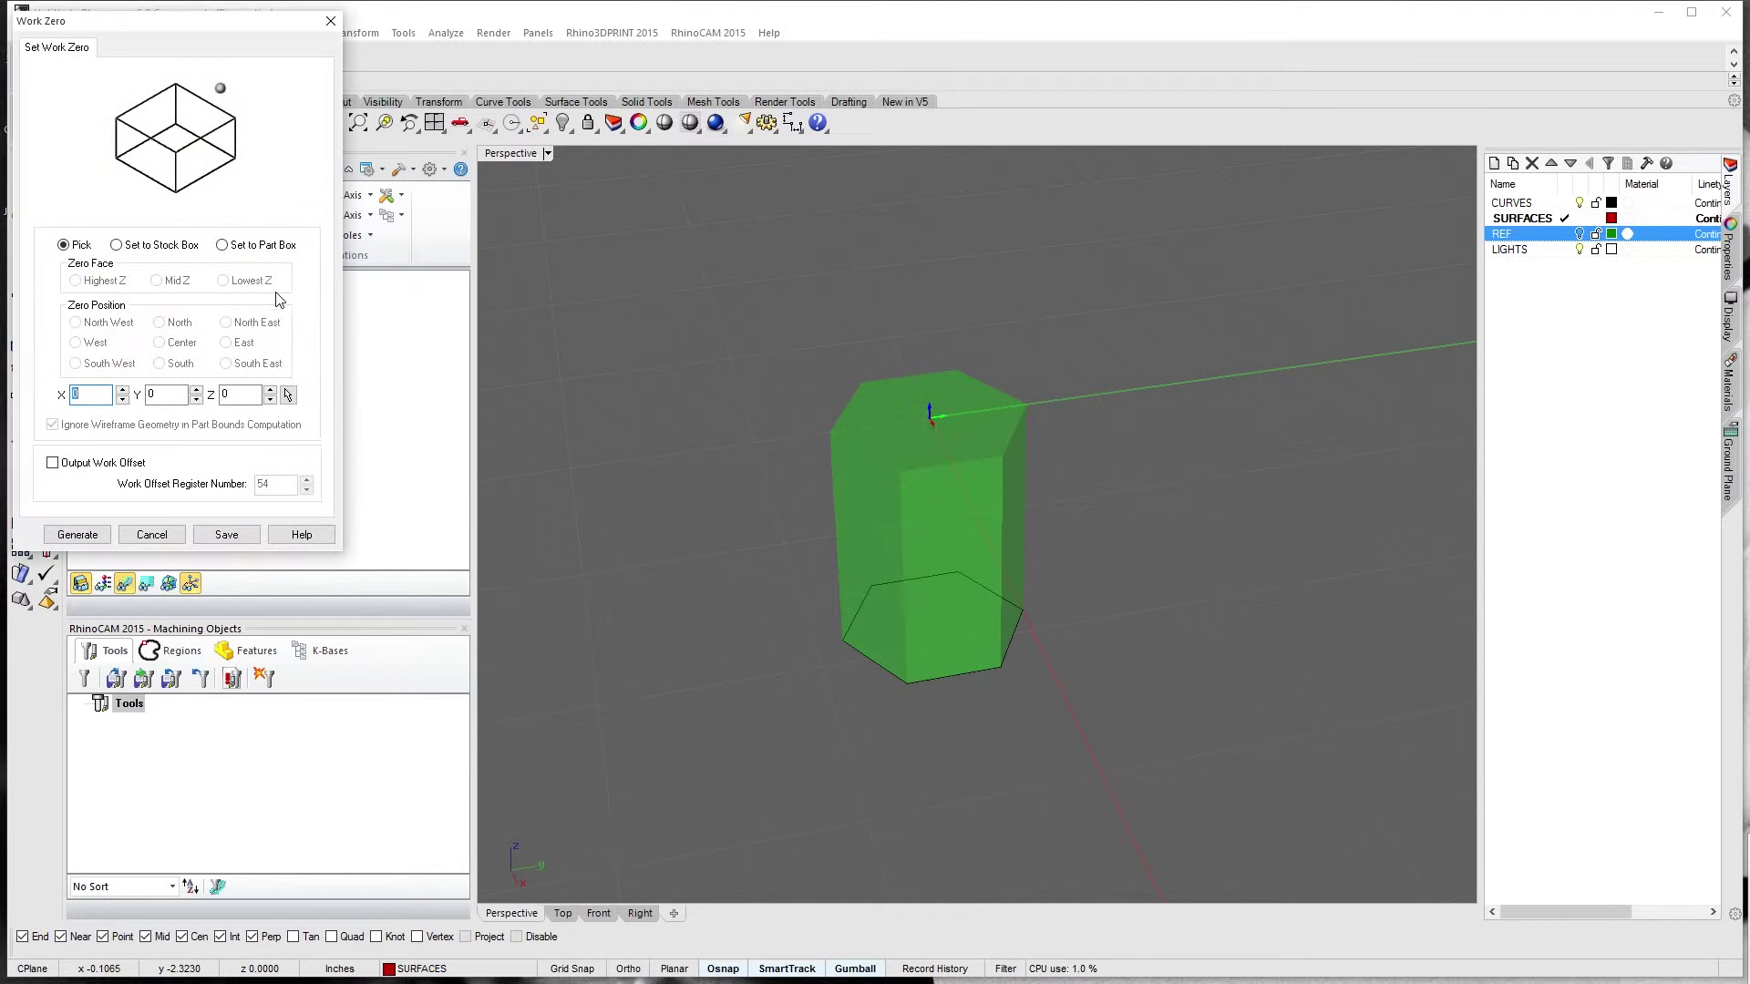
click(124, 243)
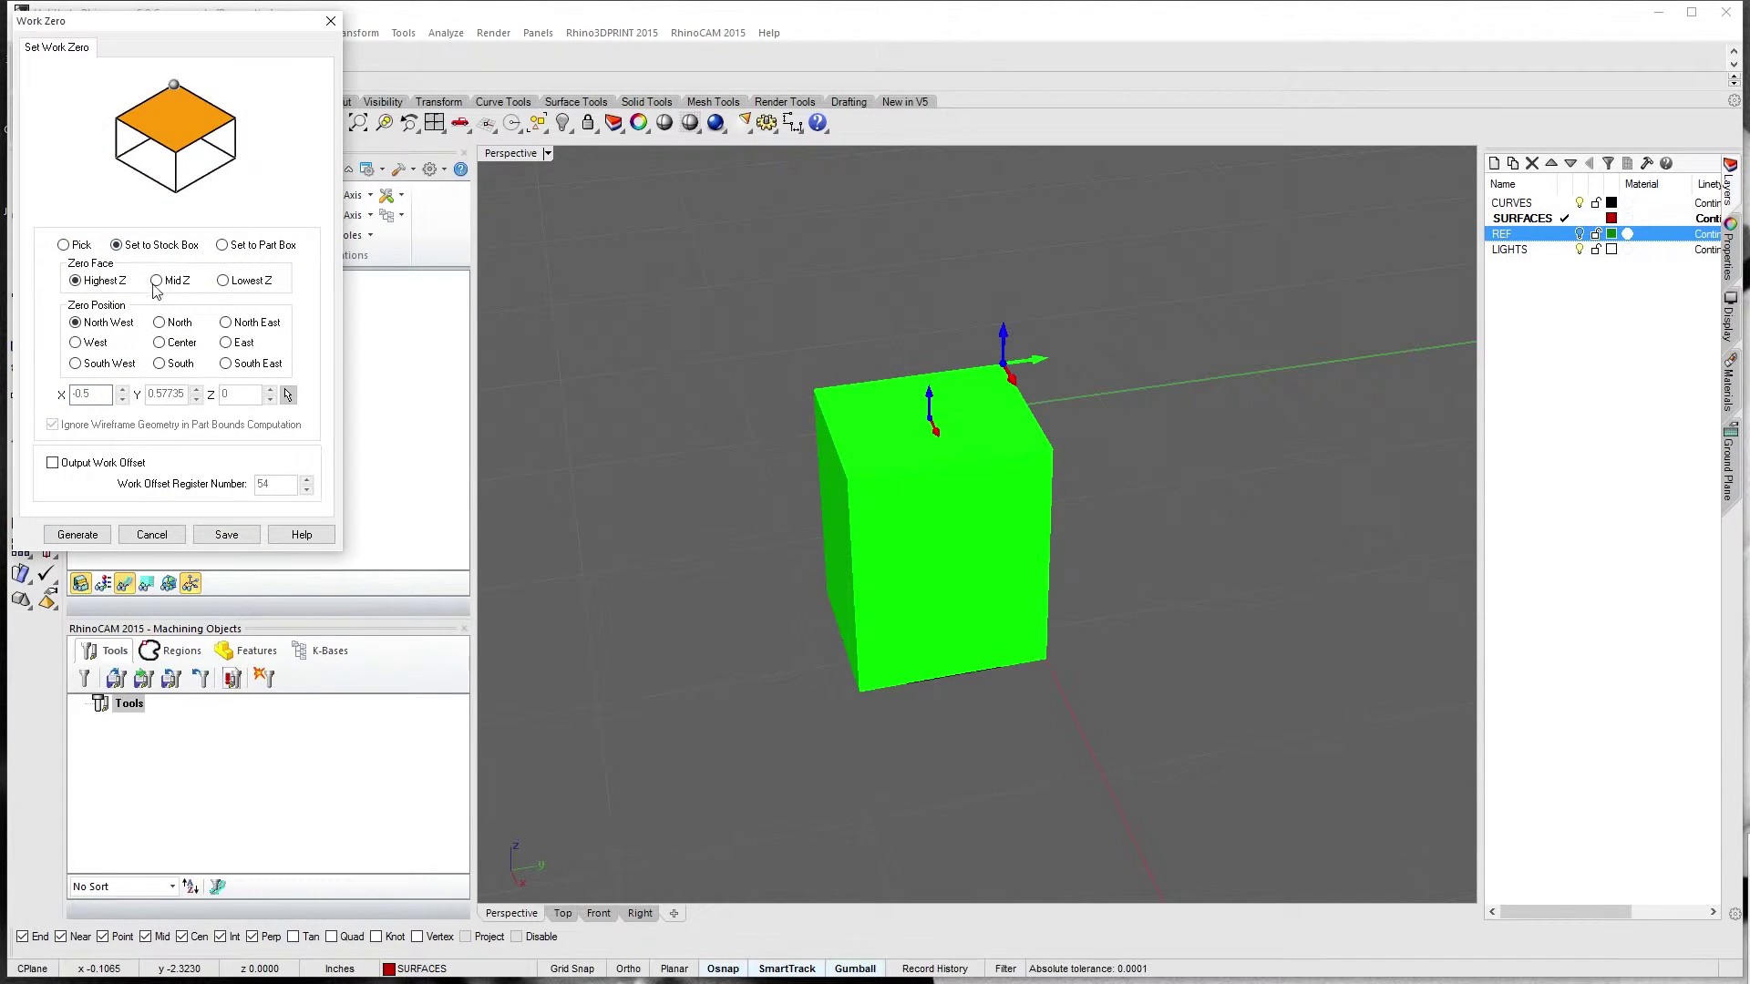
click(160, 343)
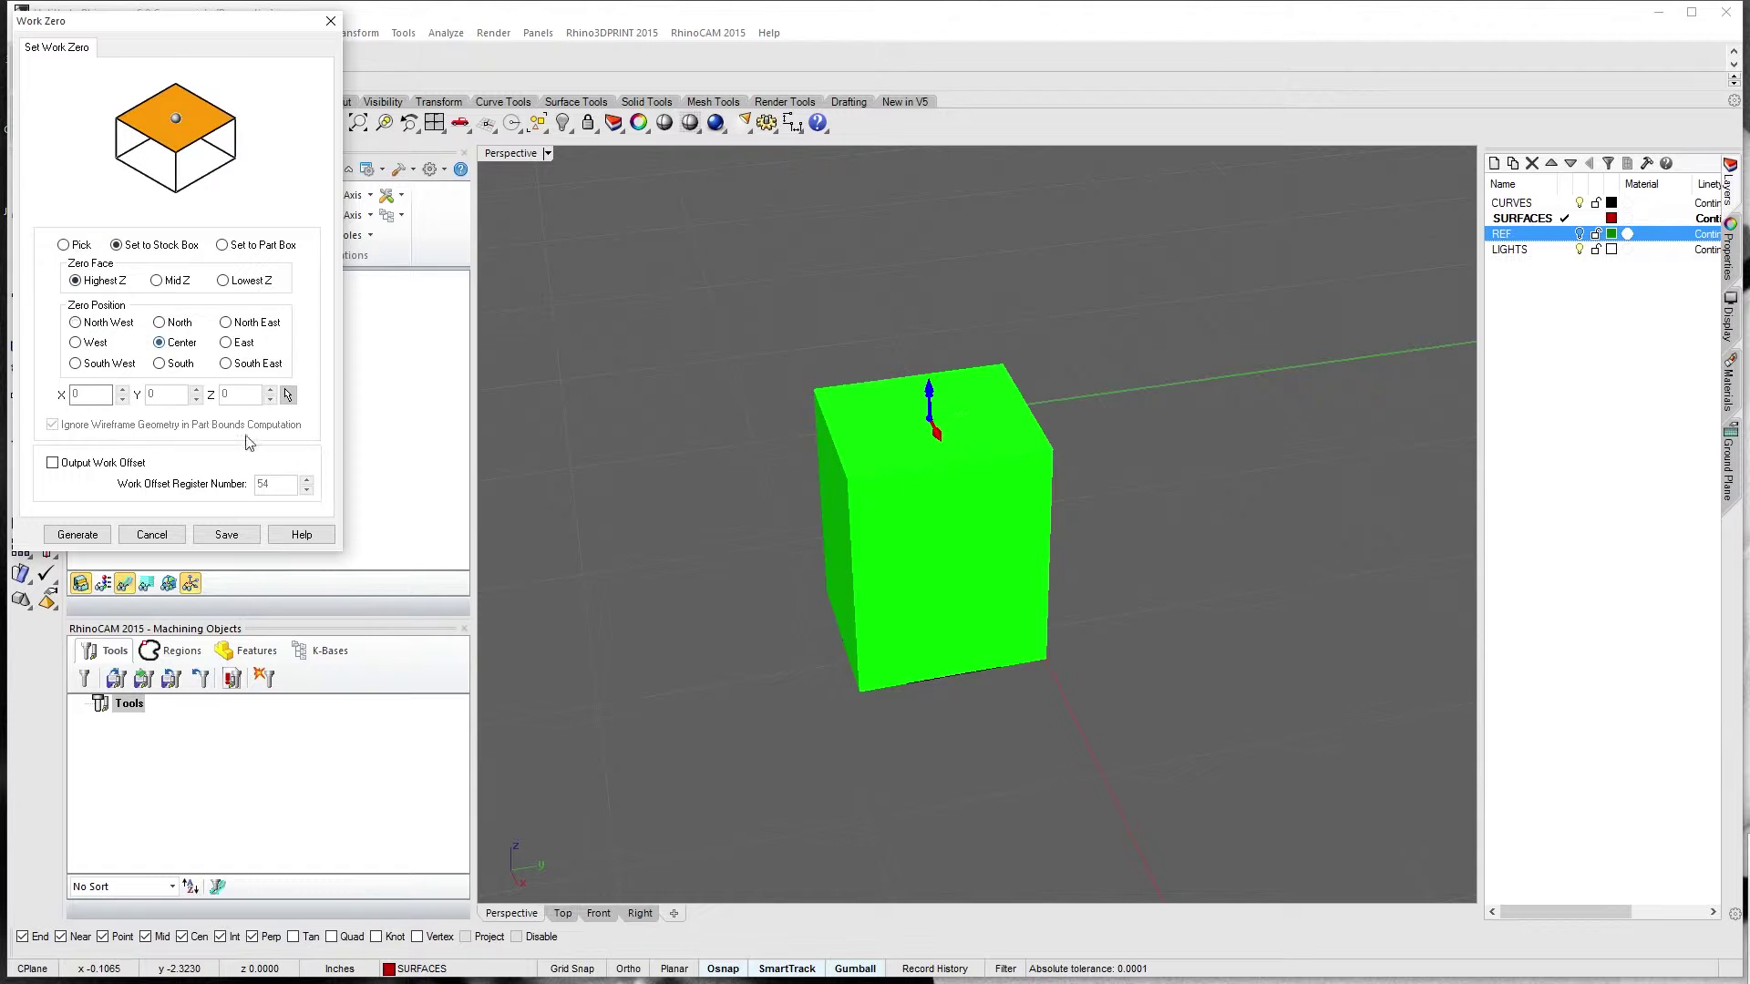
click(110, 462)
click(108, 538)
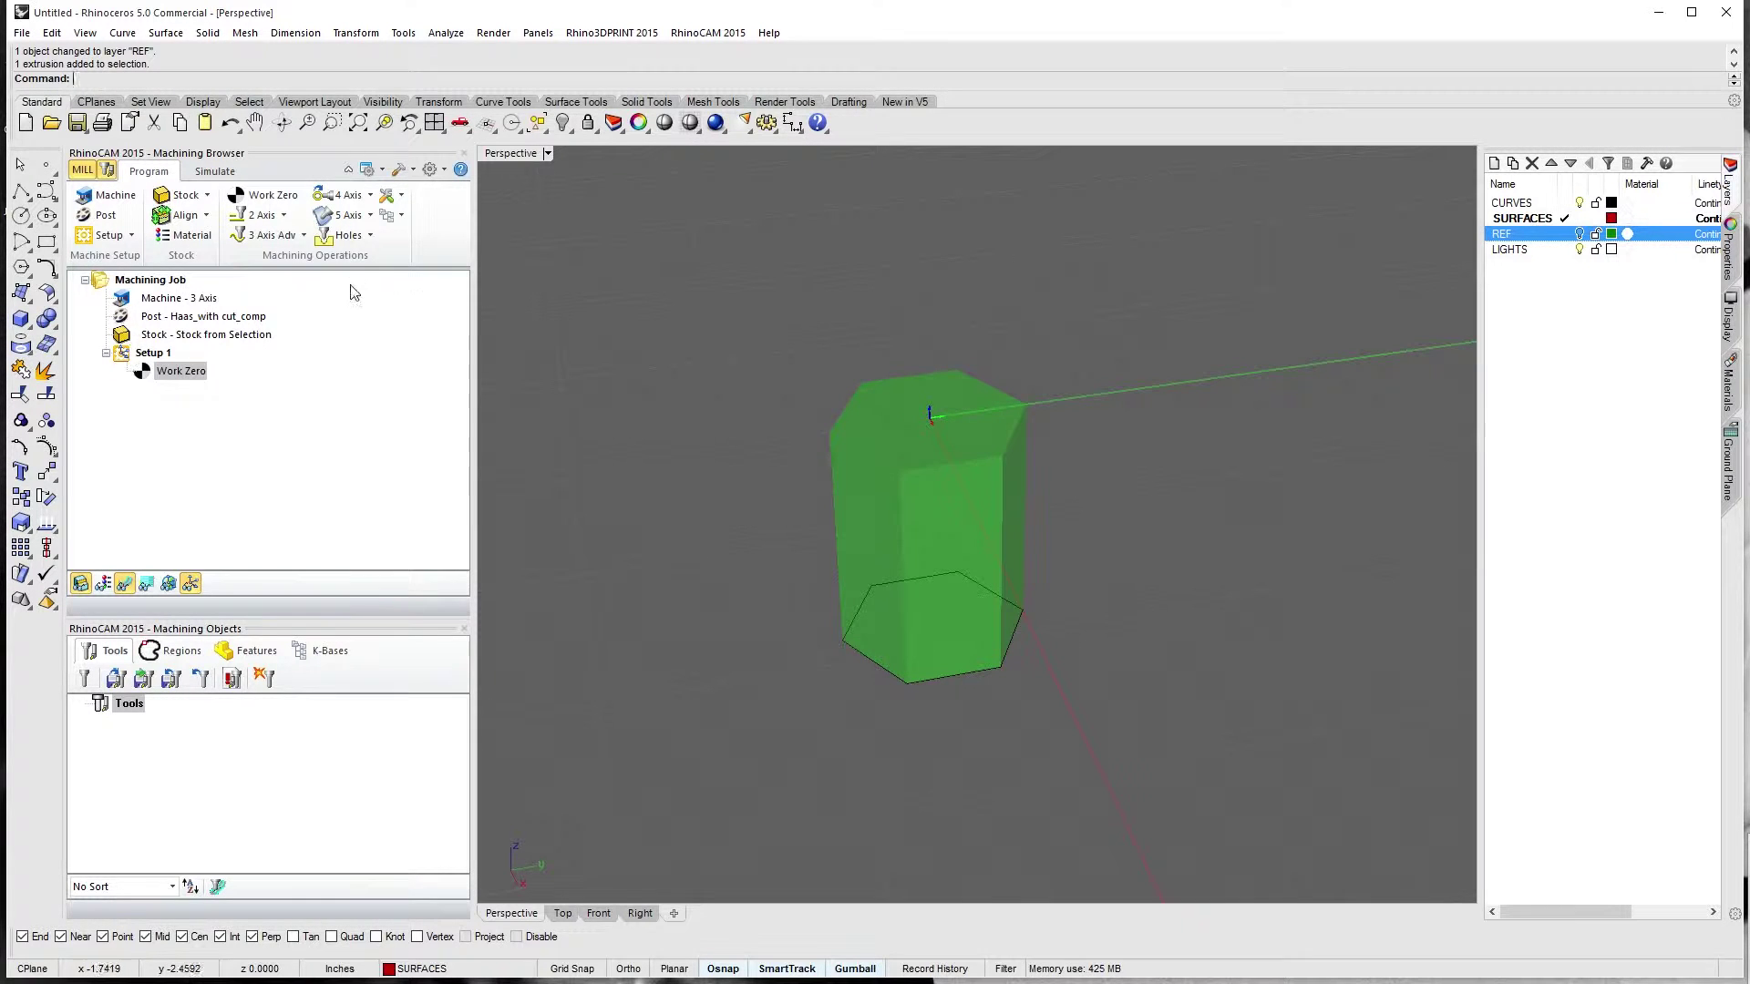
click(285, 218)
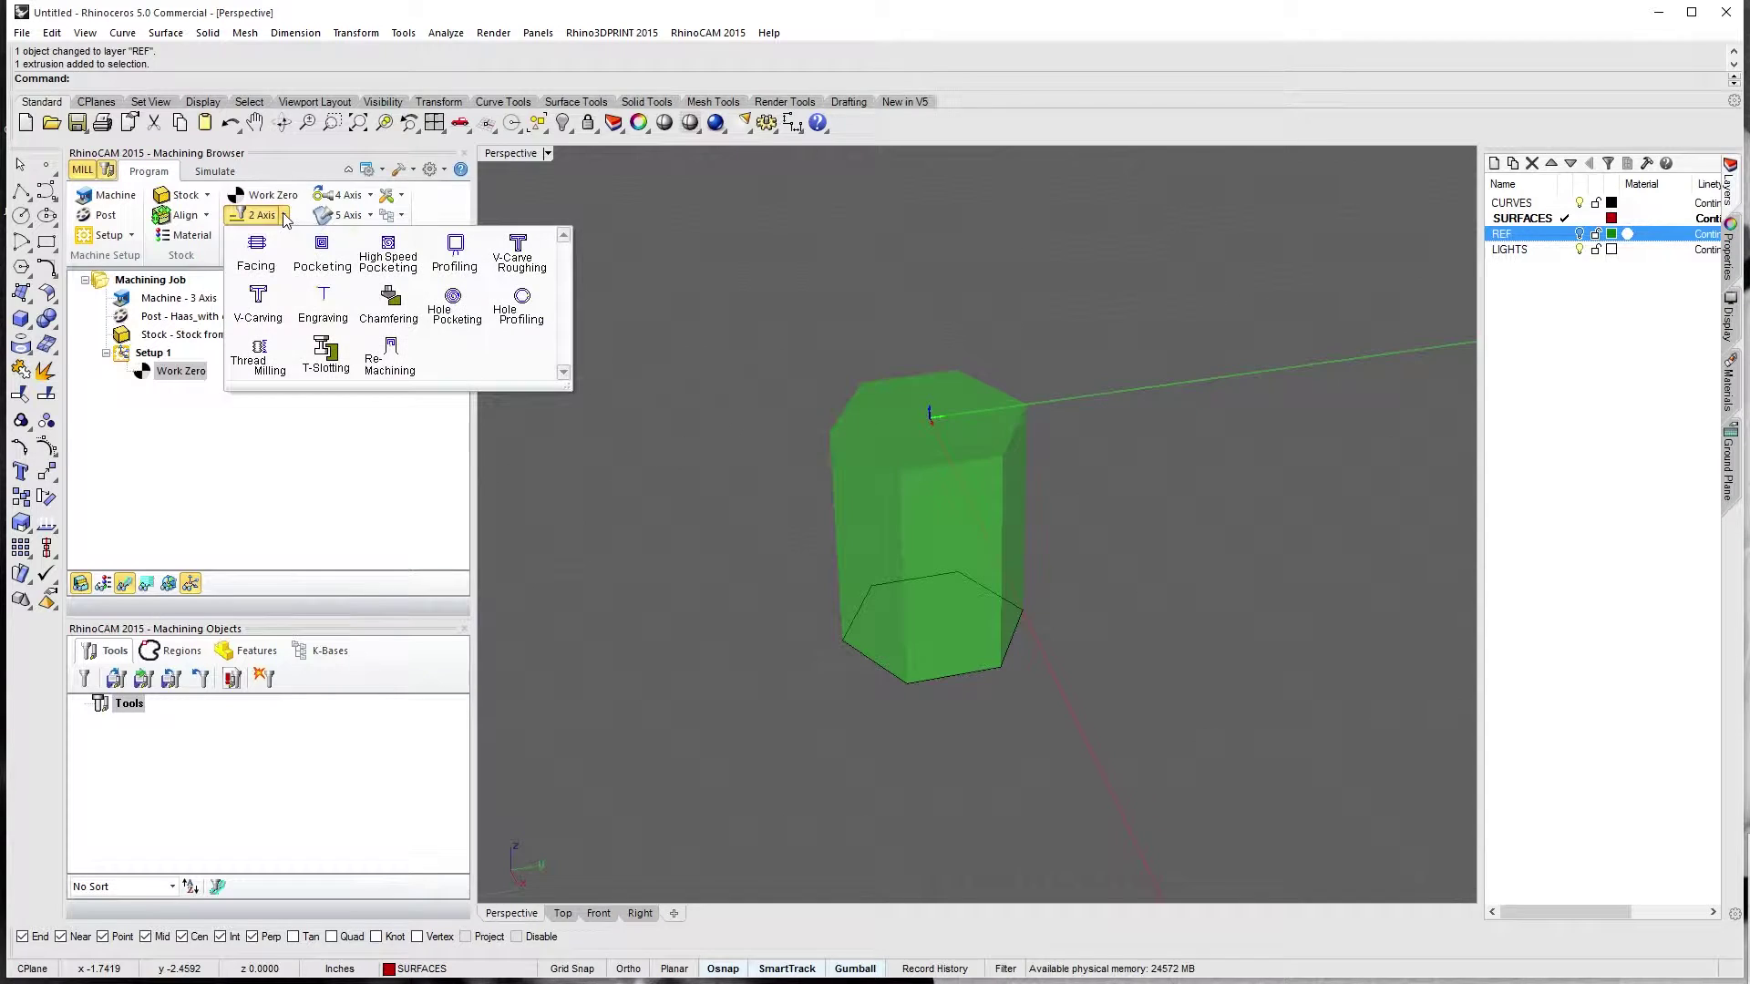
click(260, 356)
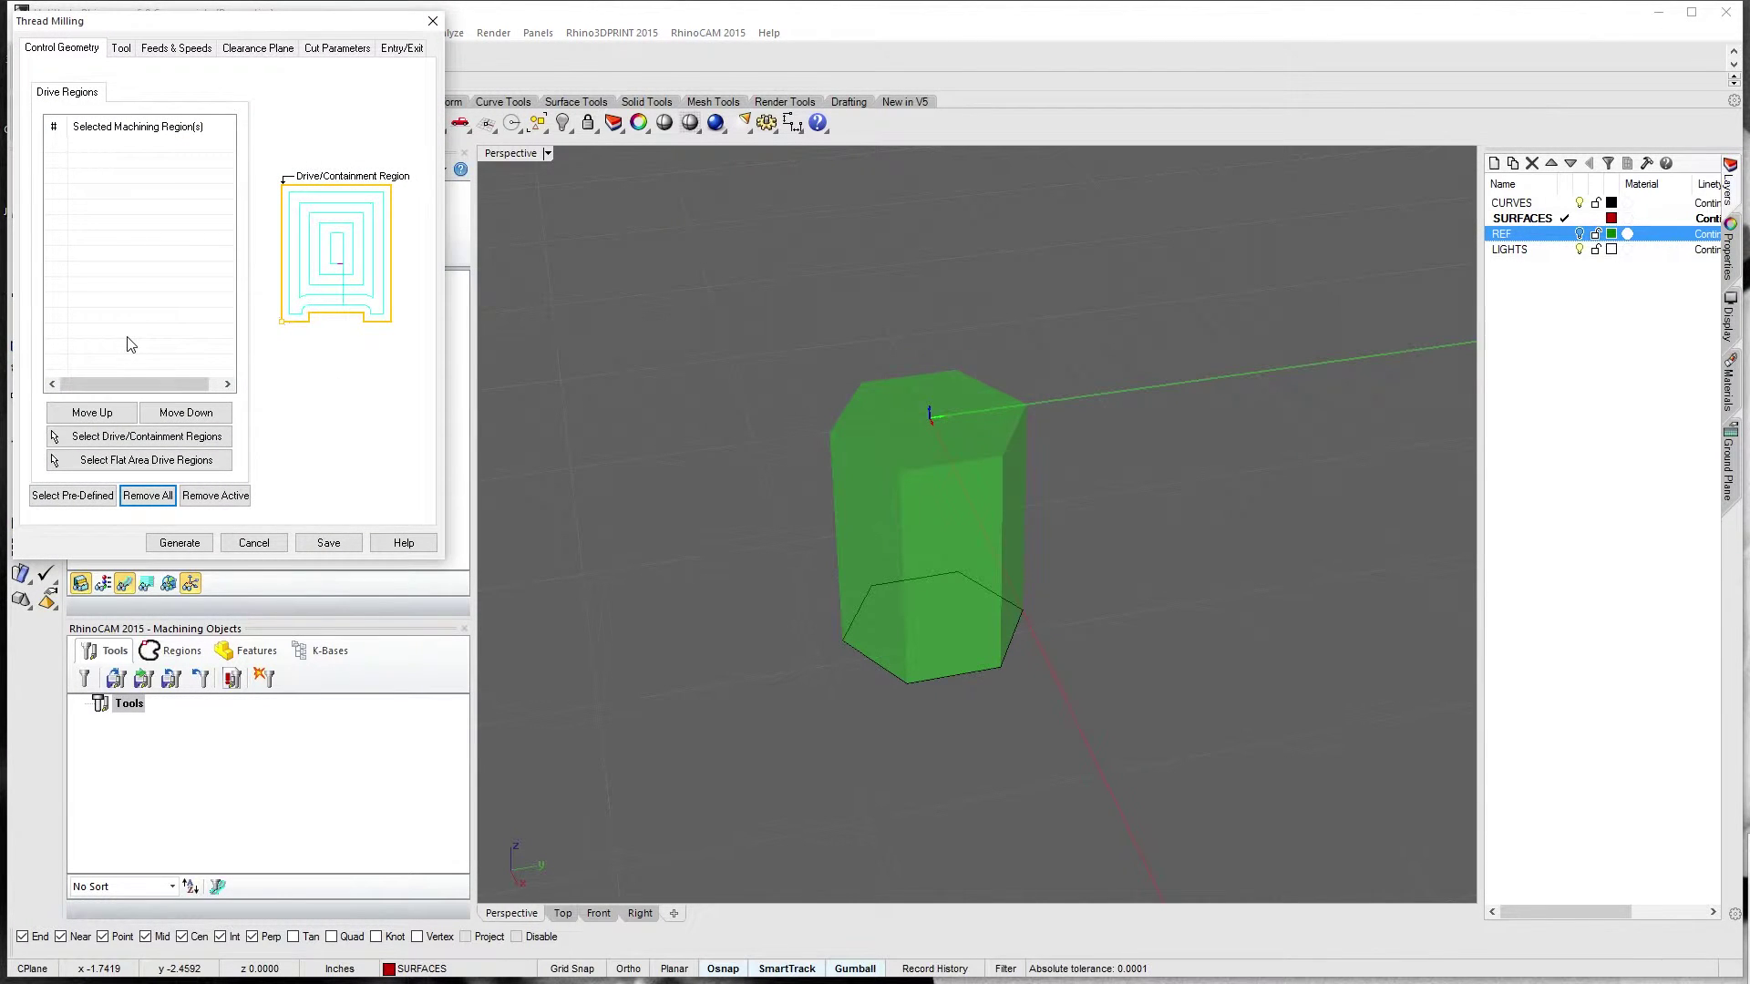
click(230, 542)
Draw a circle of .8125 inch diameter centred on the origin in the Top view, and return to the Perspective view
click(563, 914)
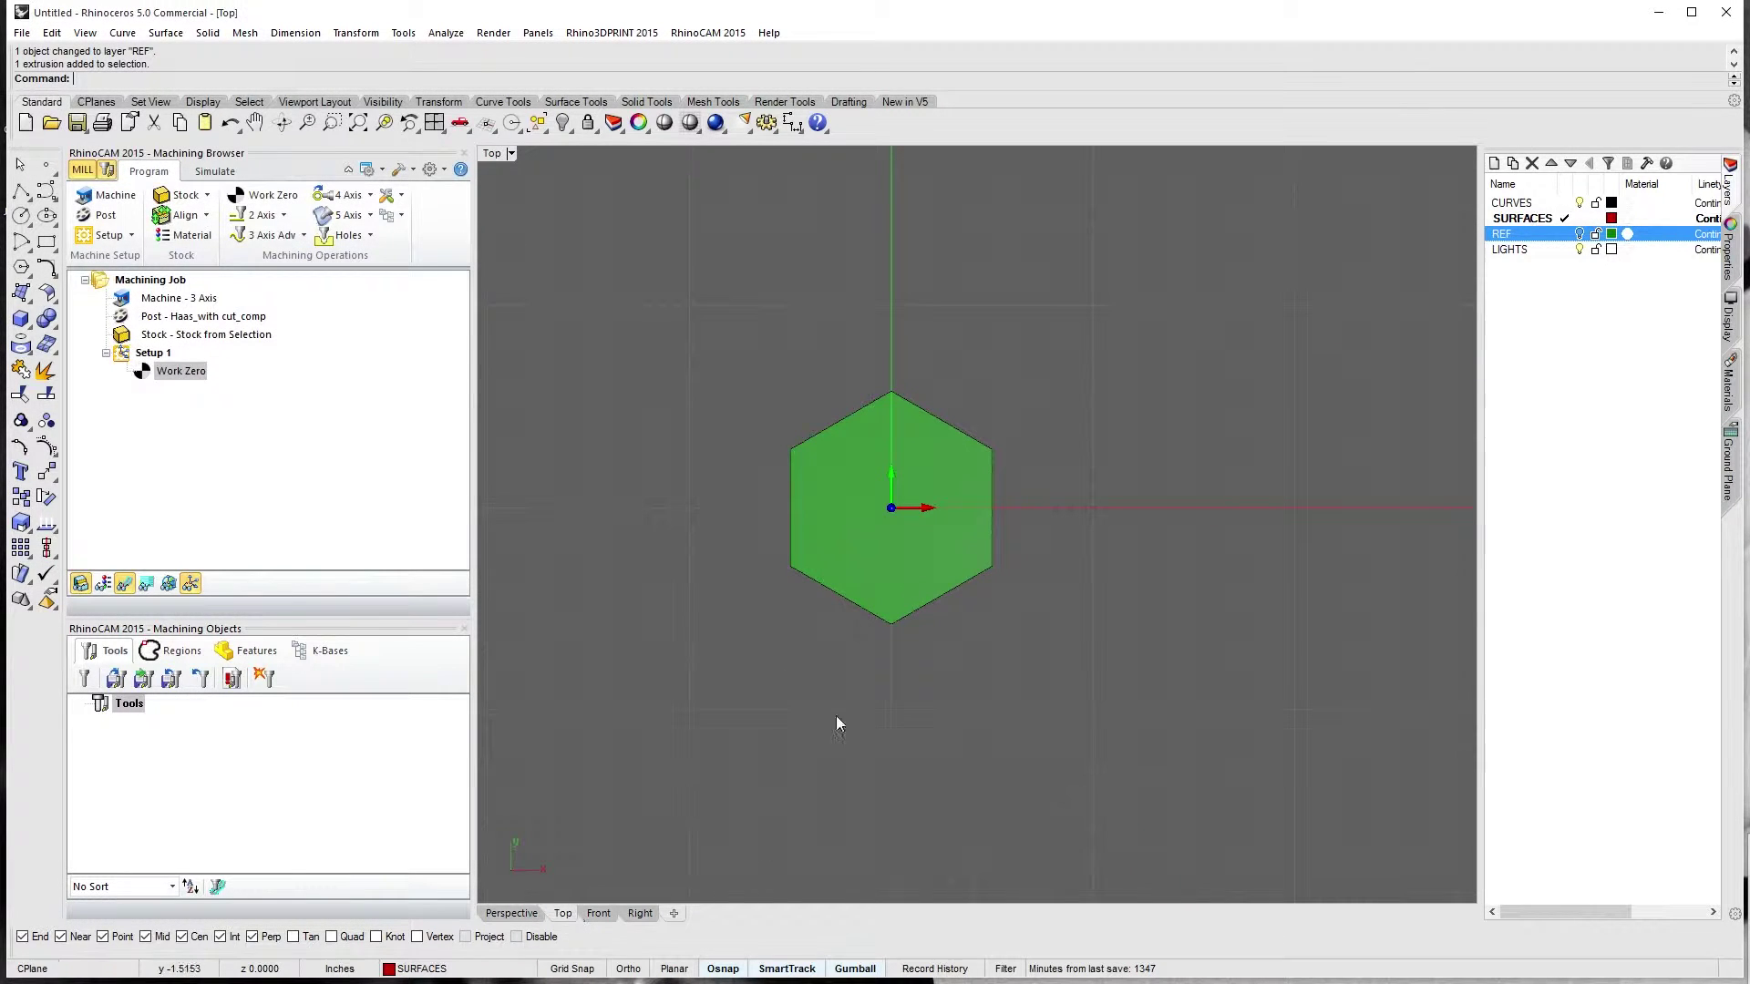
click(20, 217)
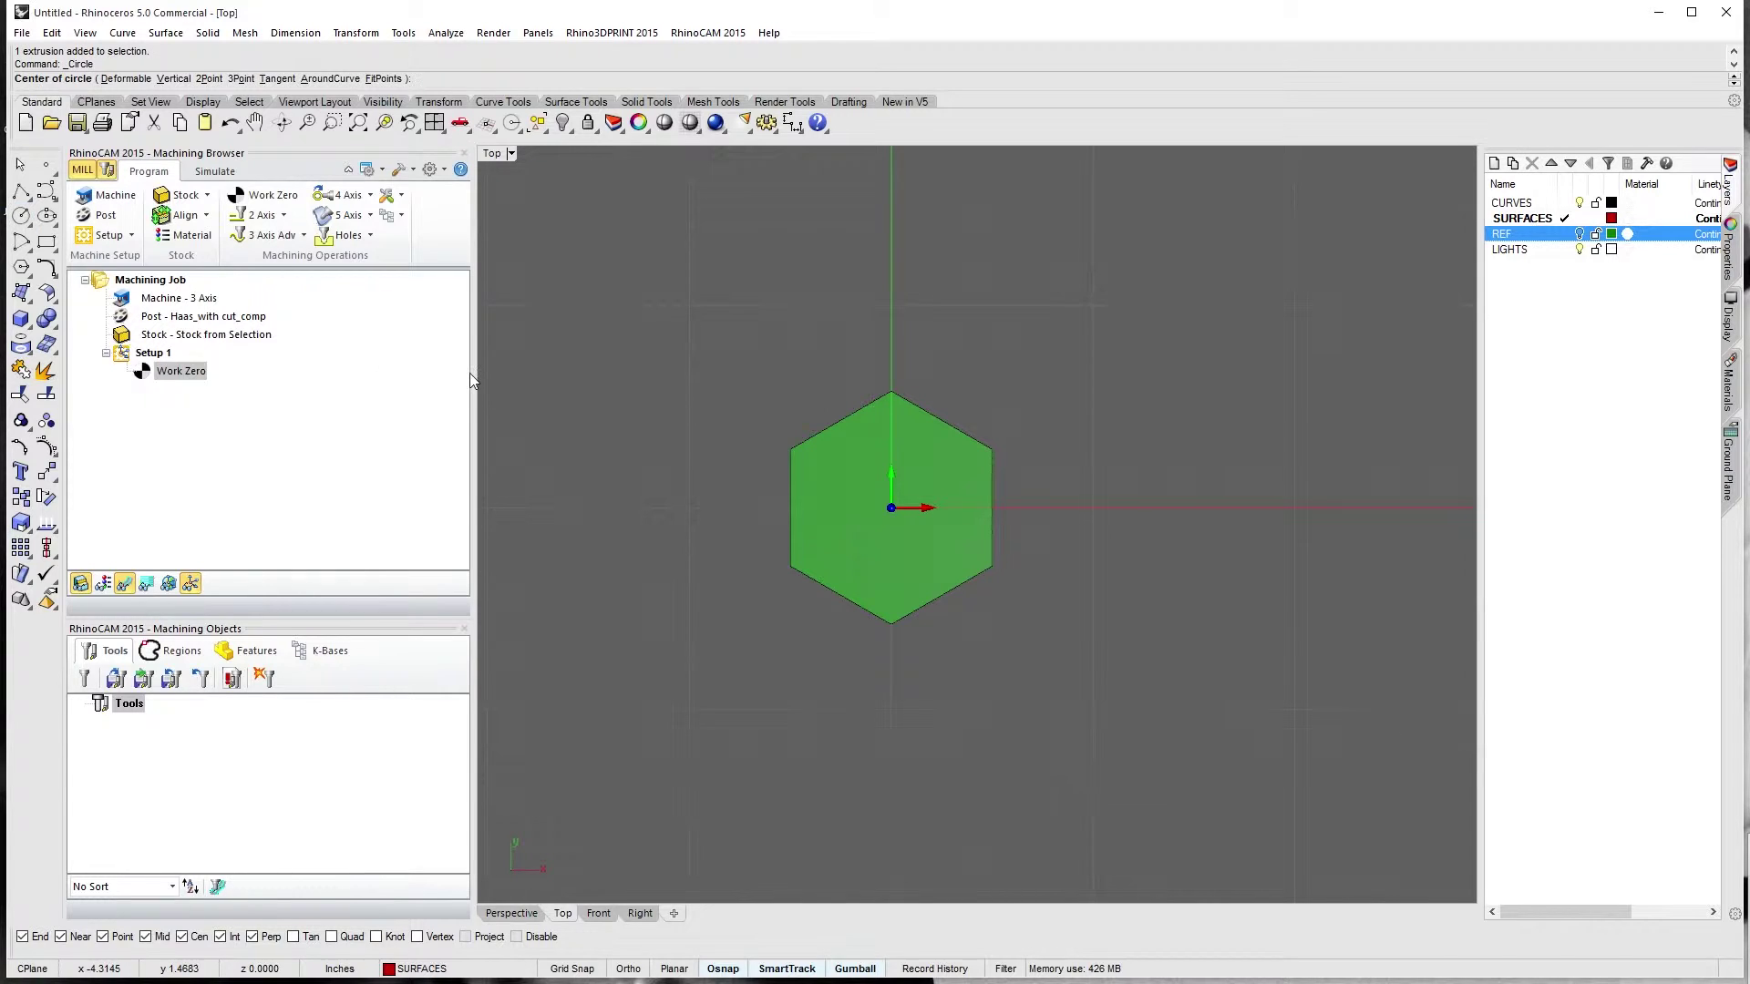
text(0)
key(Return)
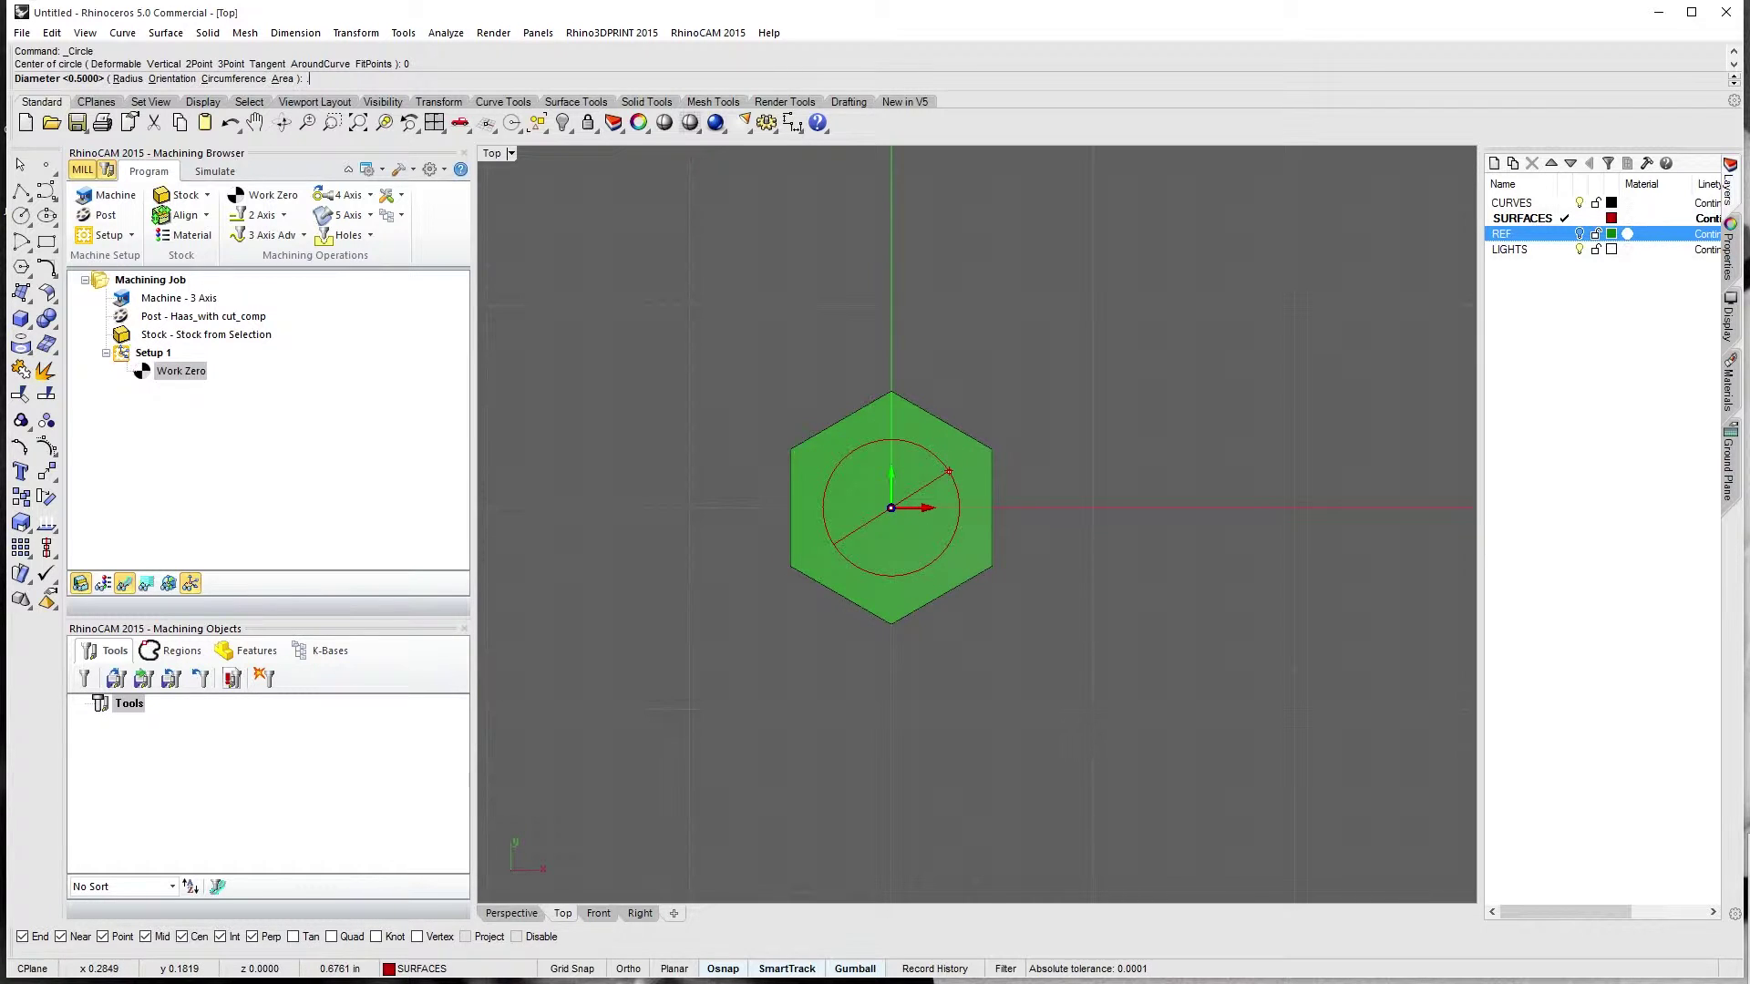
text(125)
key(Return)
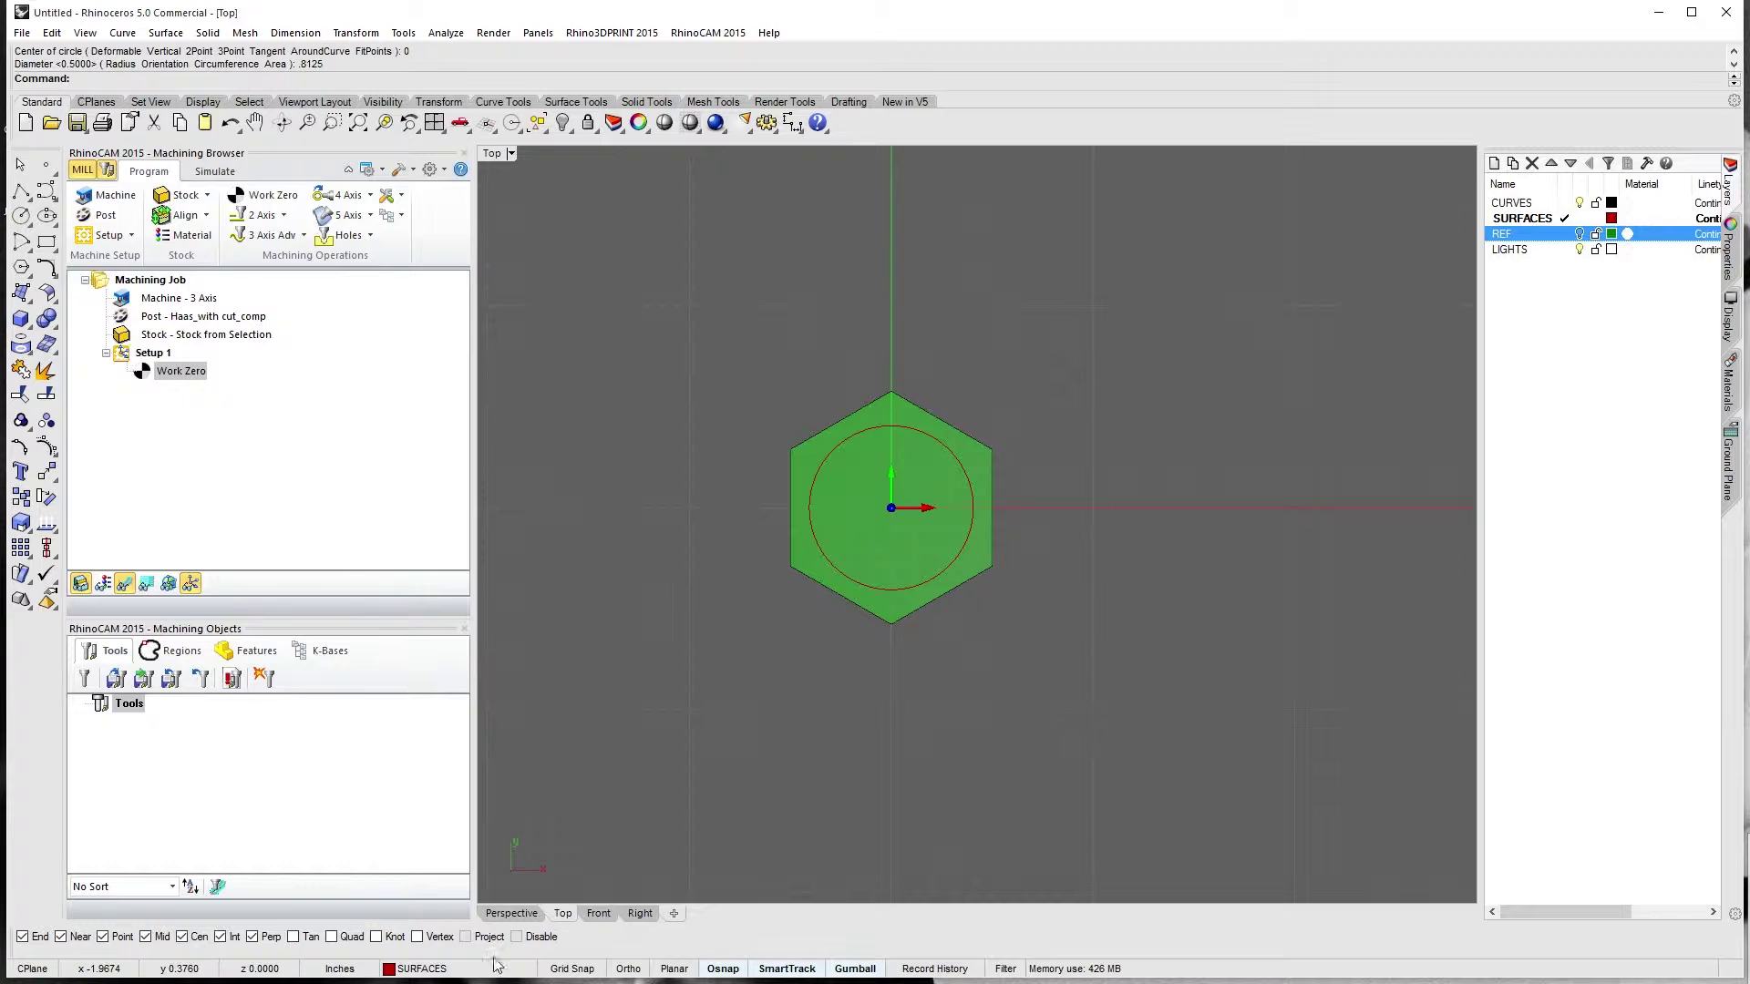
click(511, 913)
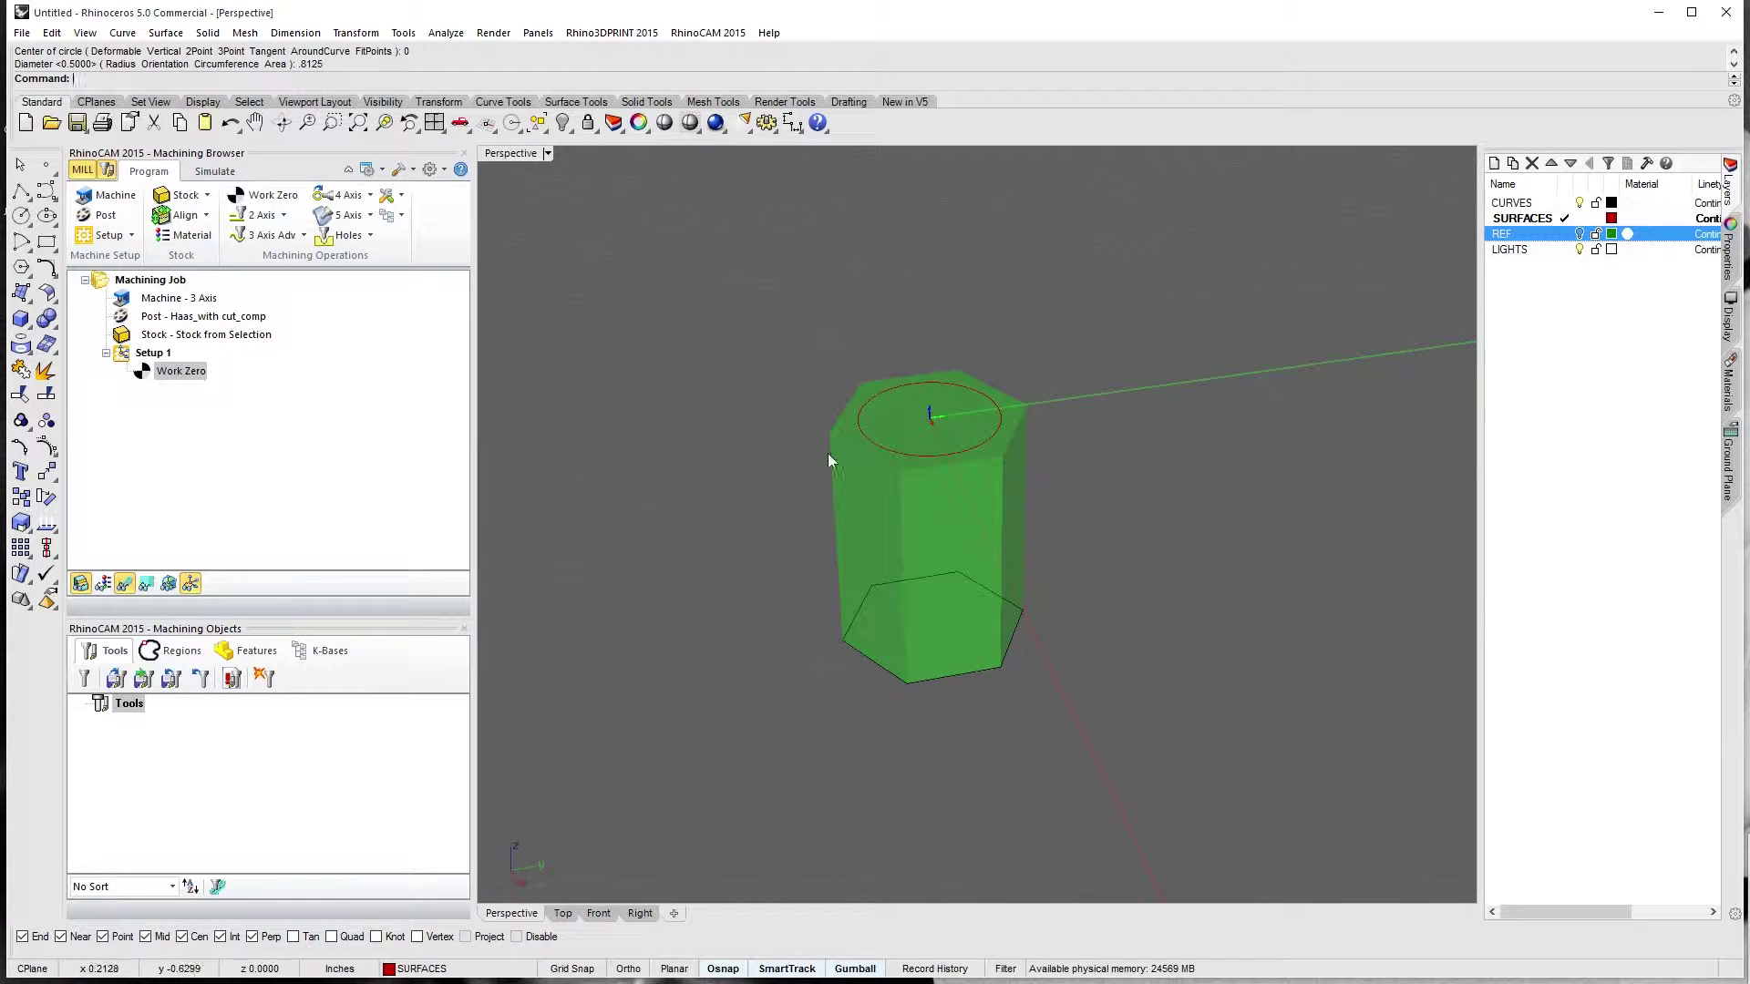
Move the .8125 inch circle on top of the hexagonal stock to the CURVES layer and make CURVES the current layer
click(869, 441)
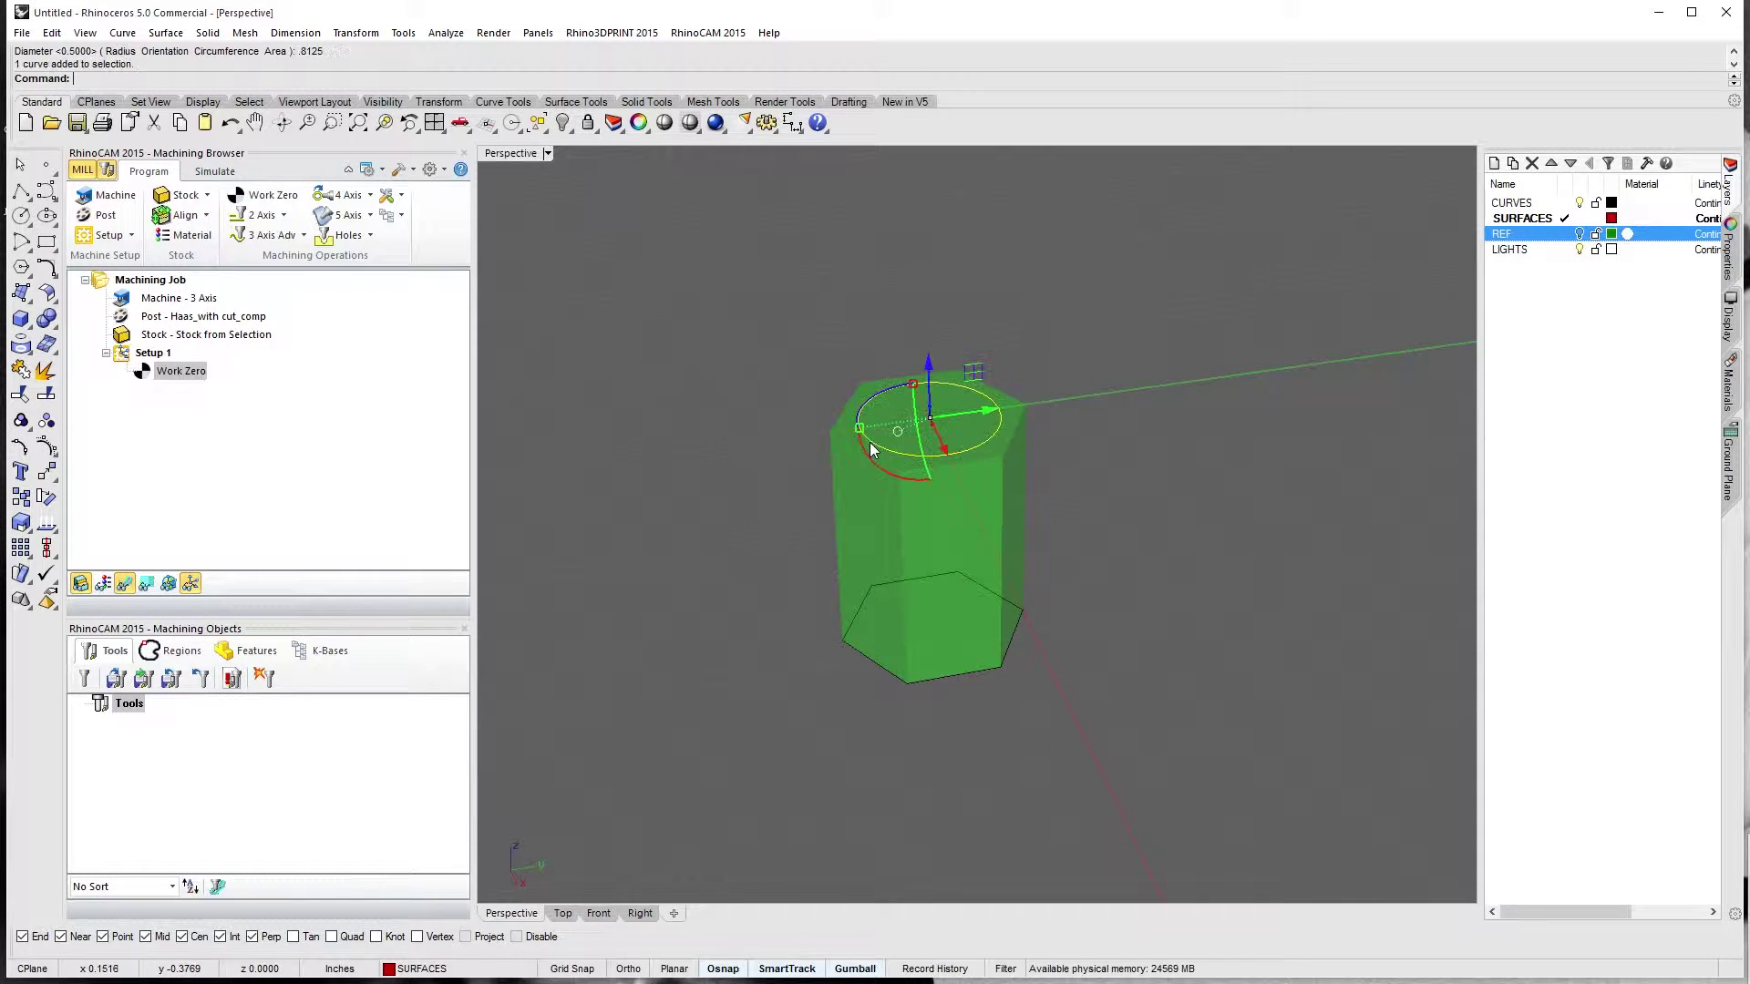
right_click(1540, 202)
click(1620, 519)
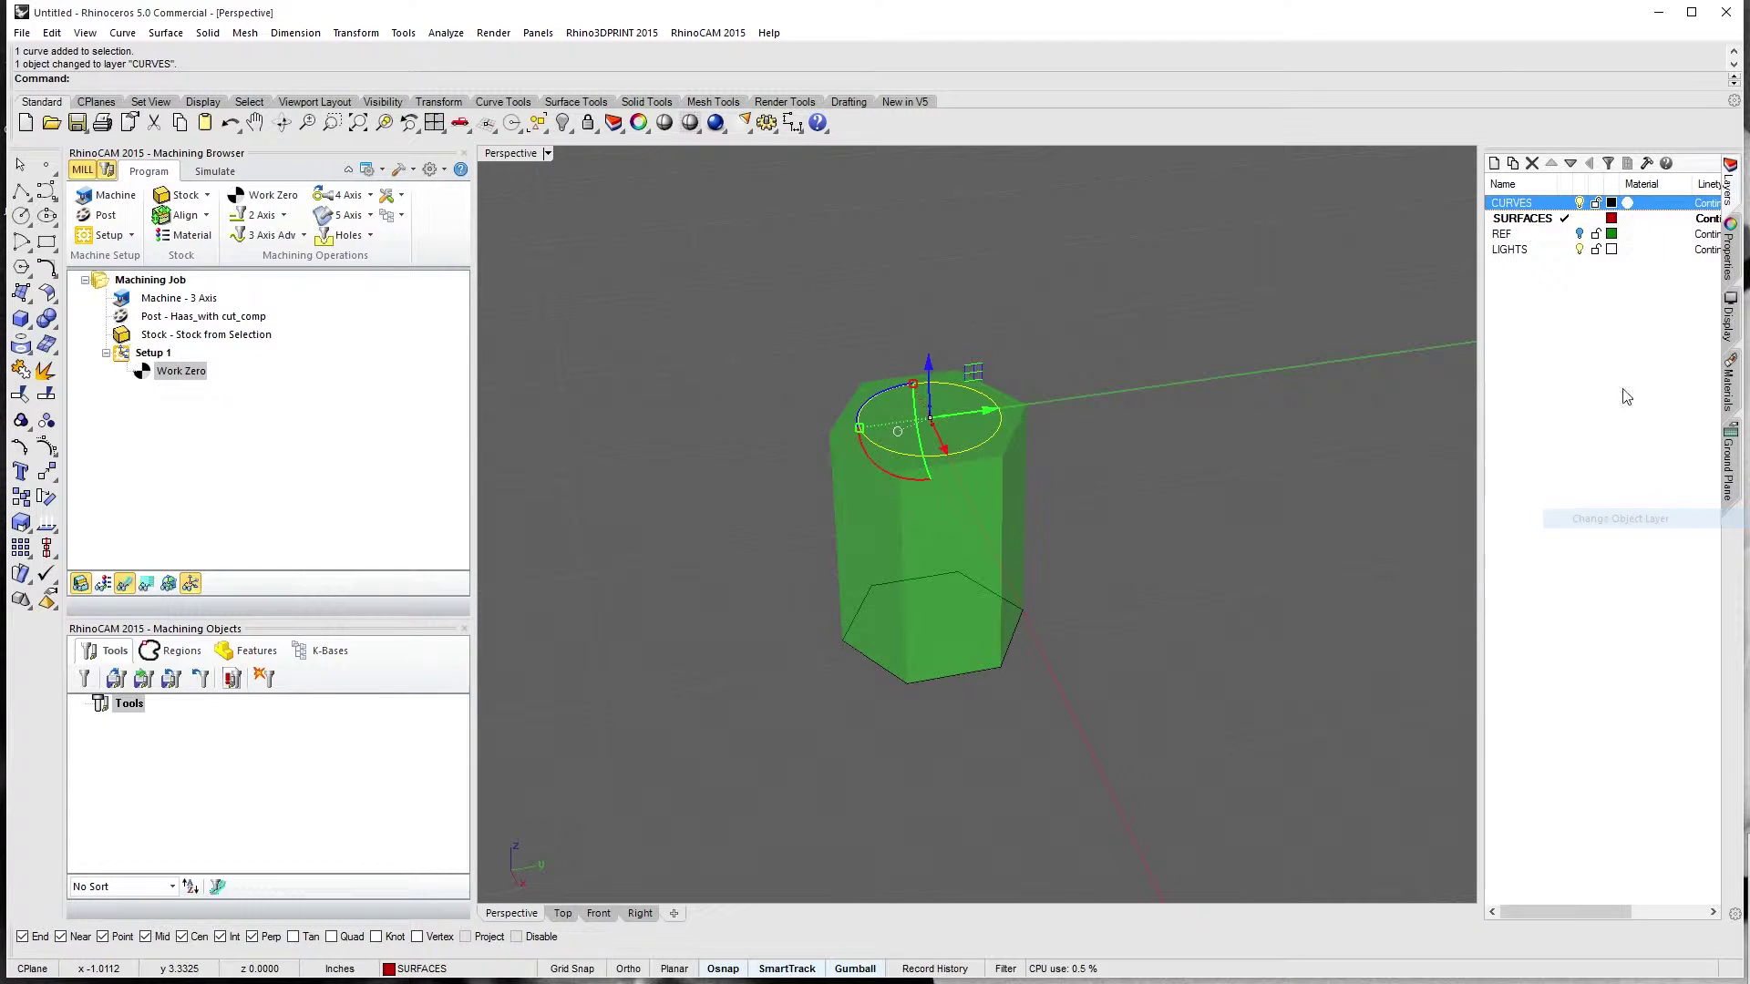
click(1563, 203)
click(1101, 416)
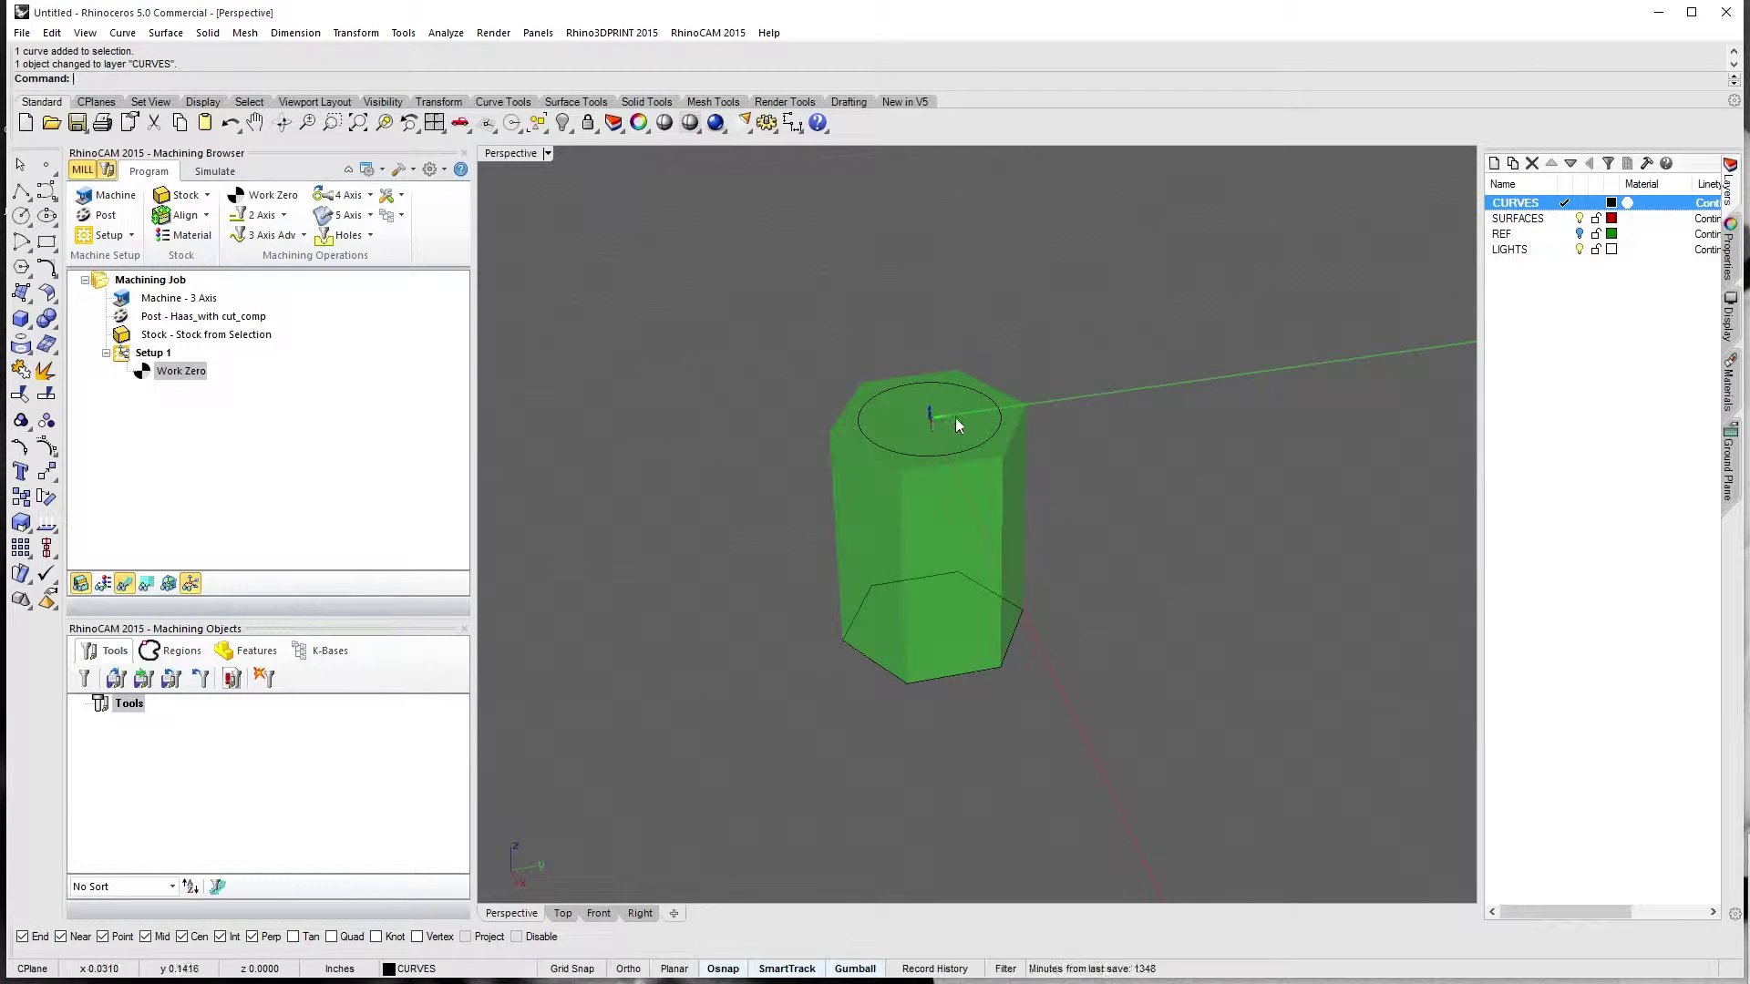
click(880, 392)
click(1165, 335)
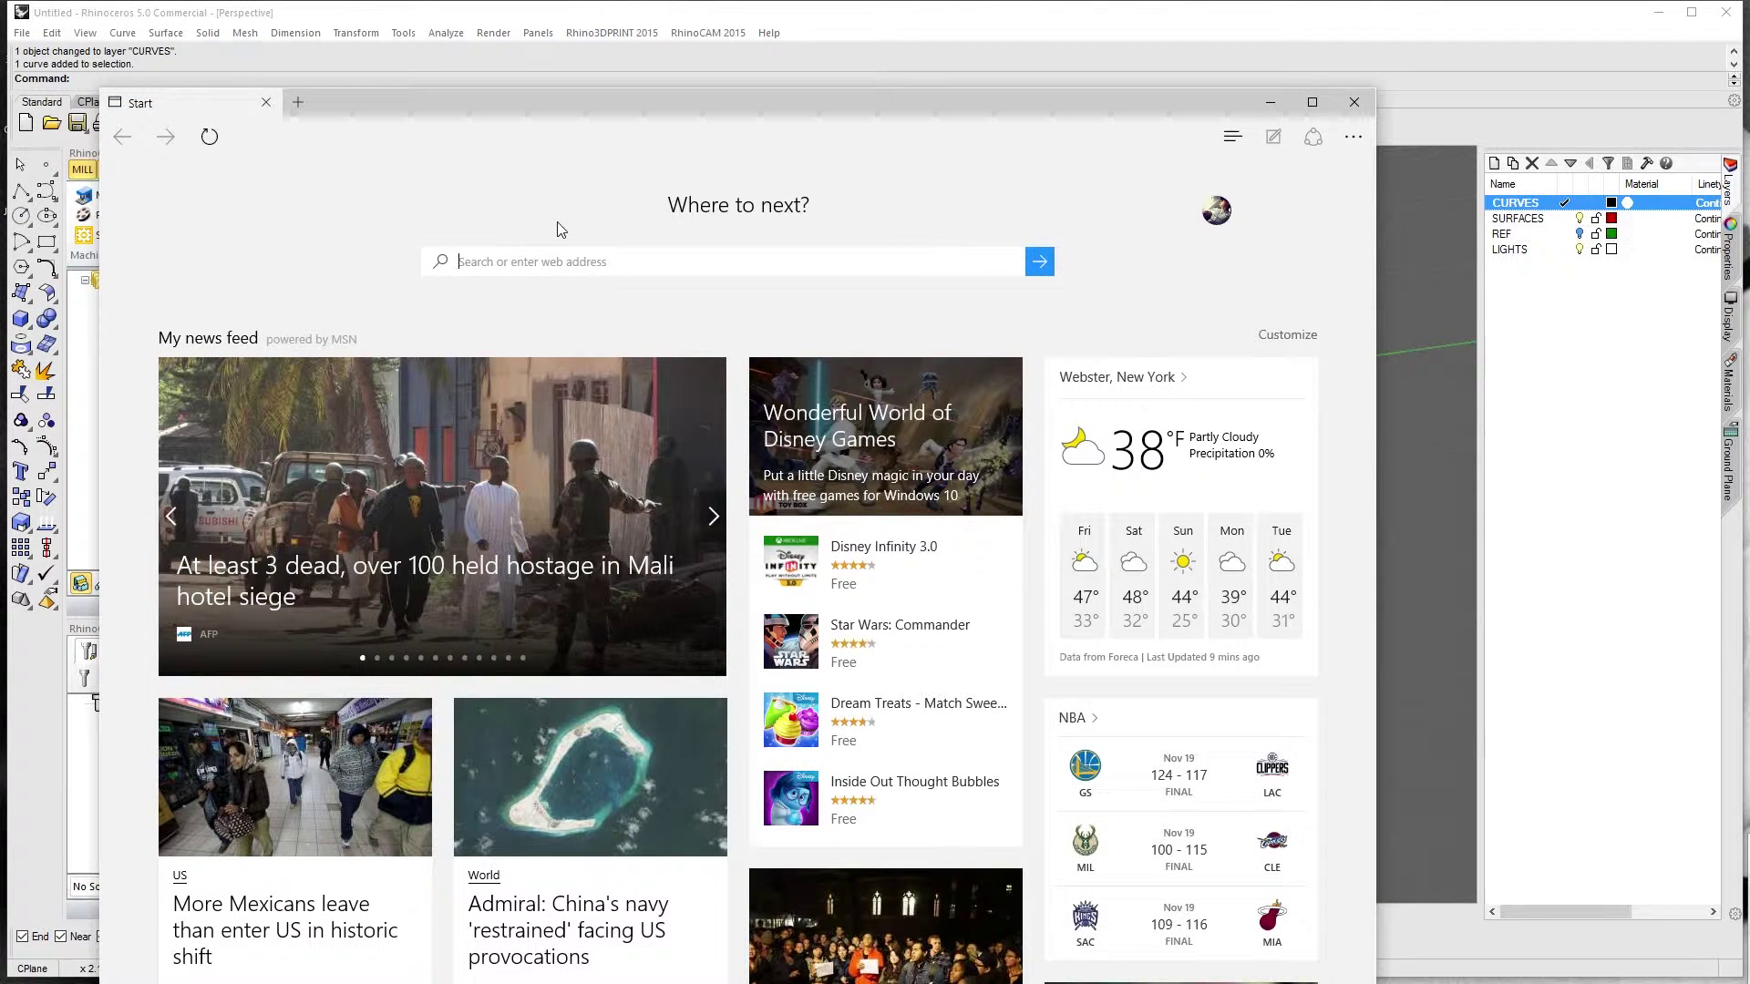
Switch to the web browser, search for 13/16-16, and look through the results for thread data
text(13/)
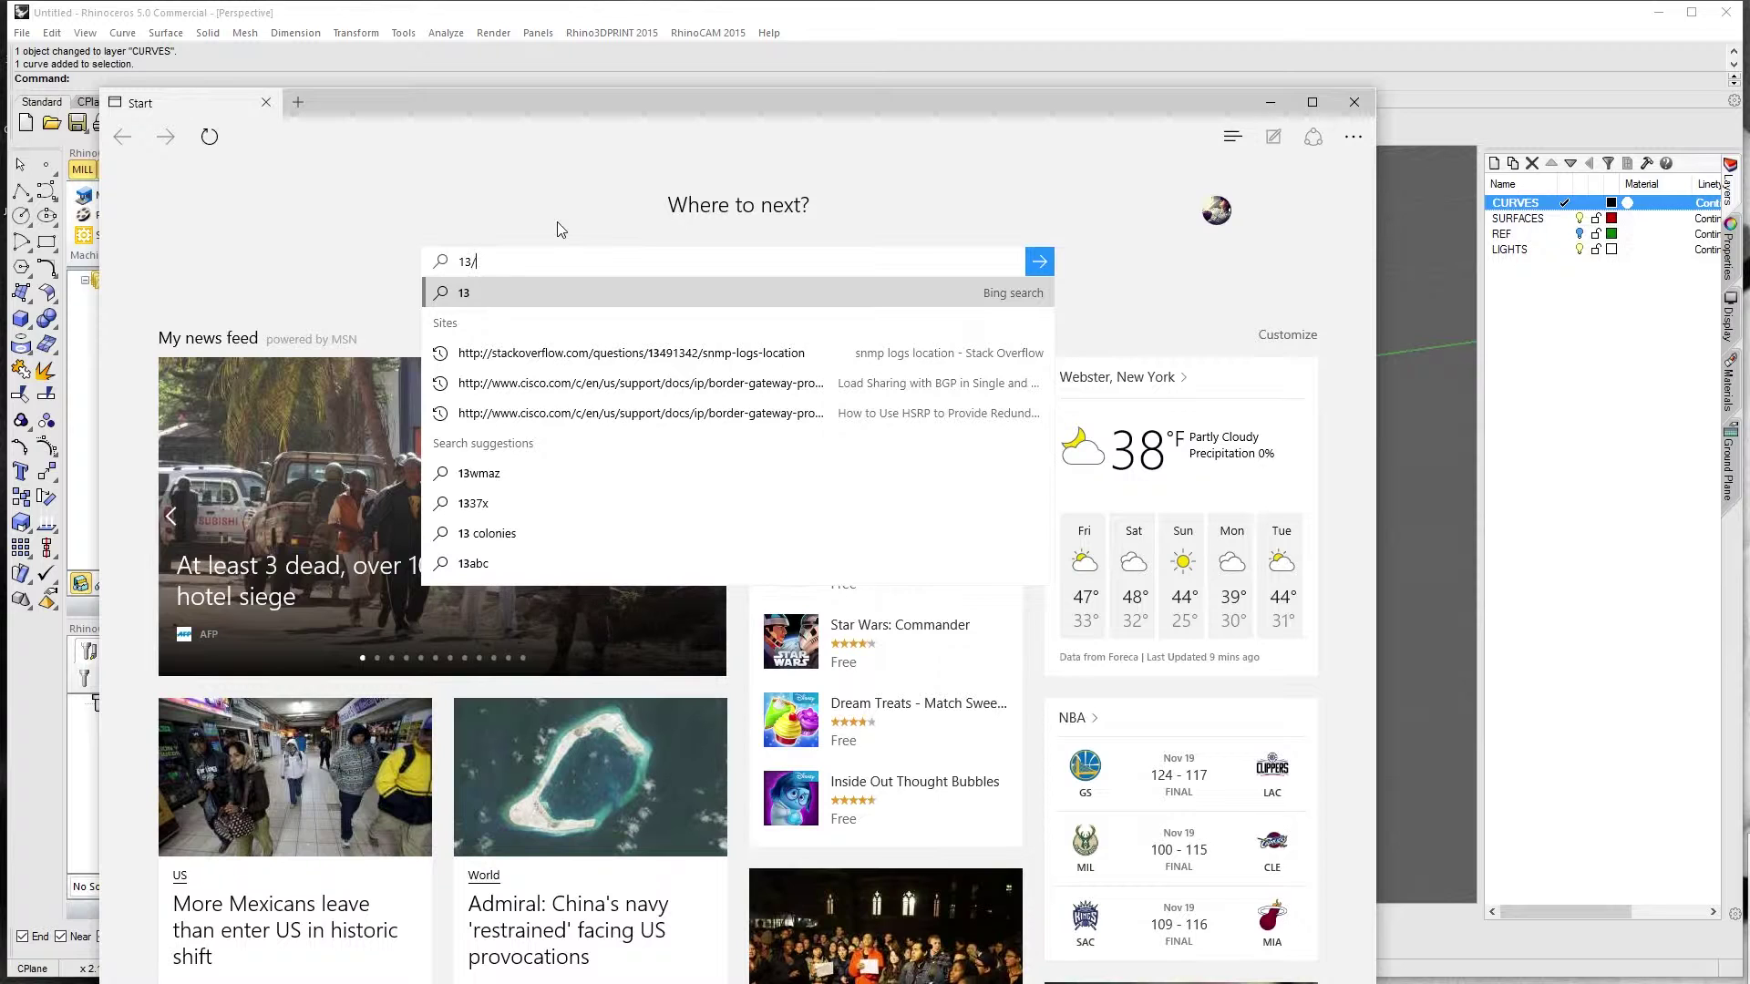
text(16-)
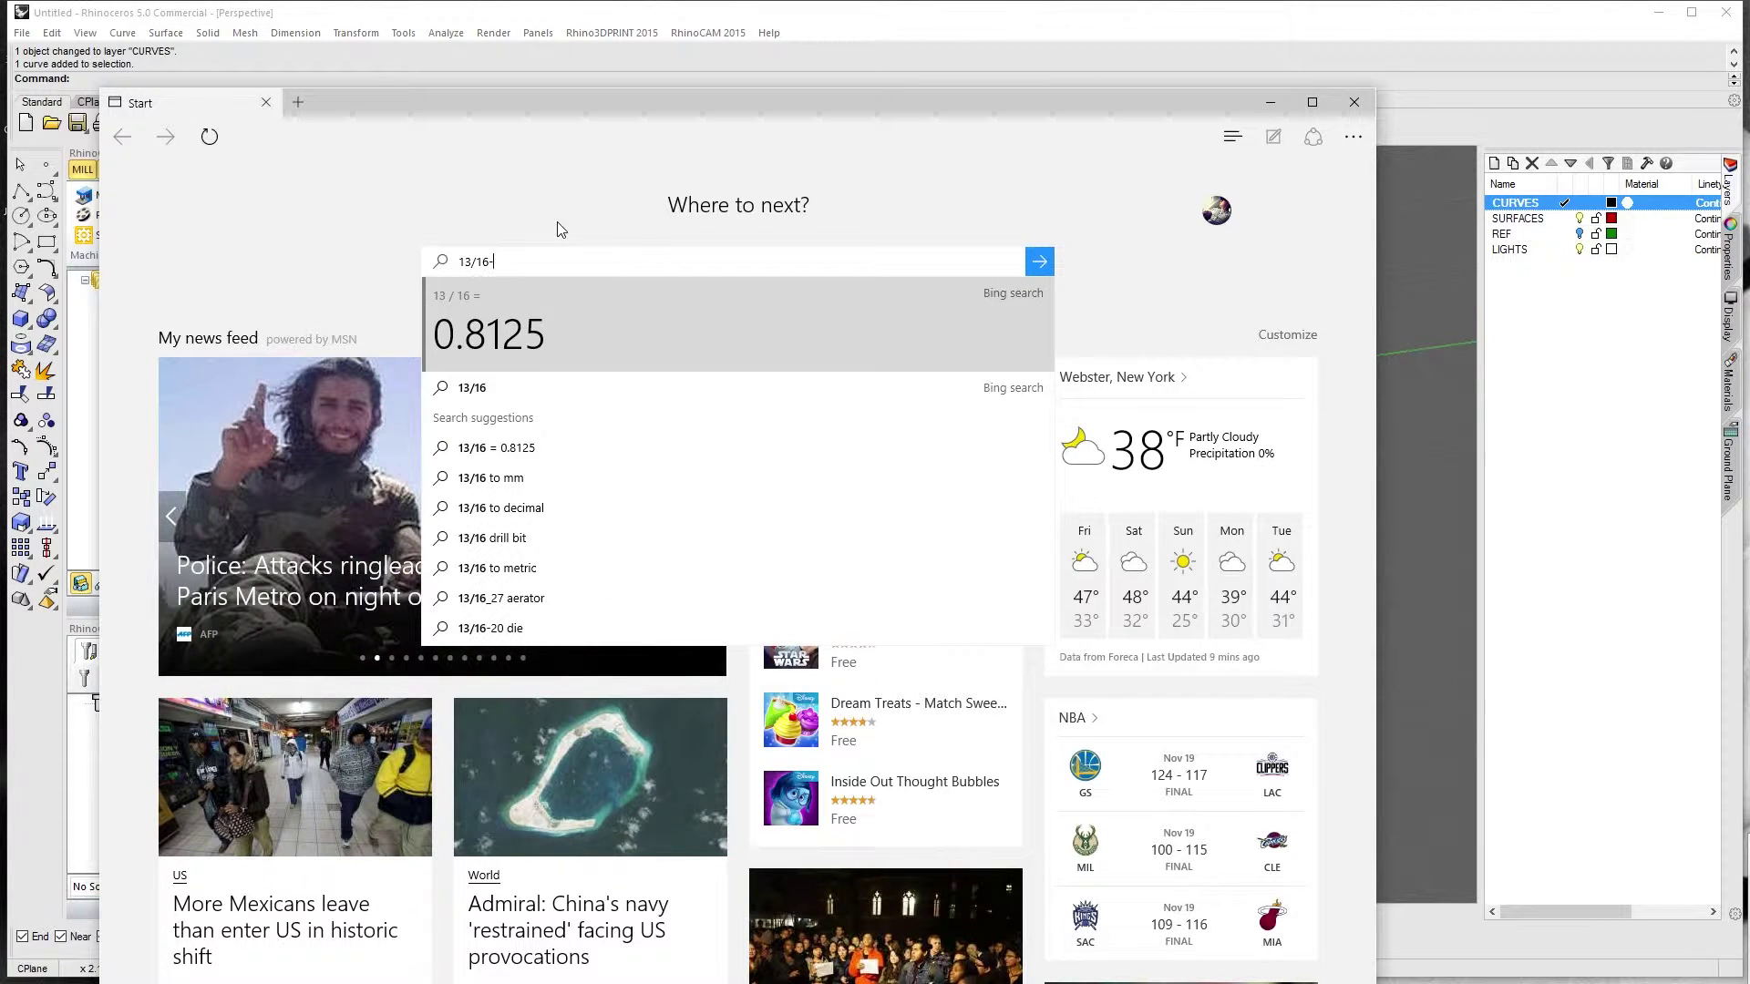
text(16)
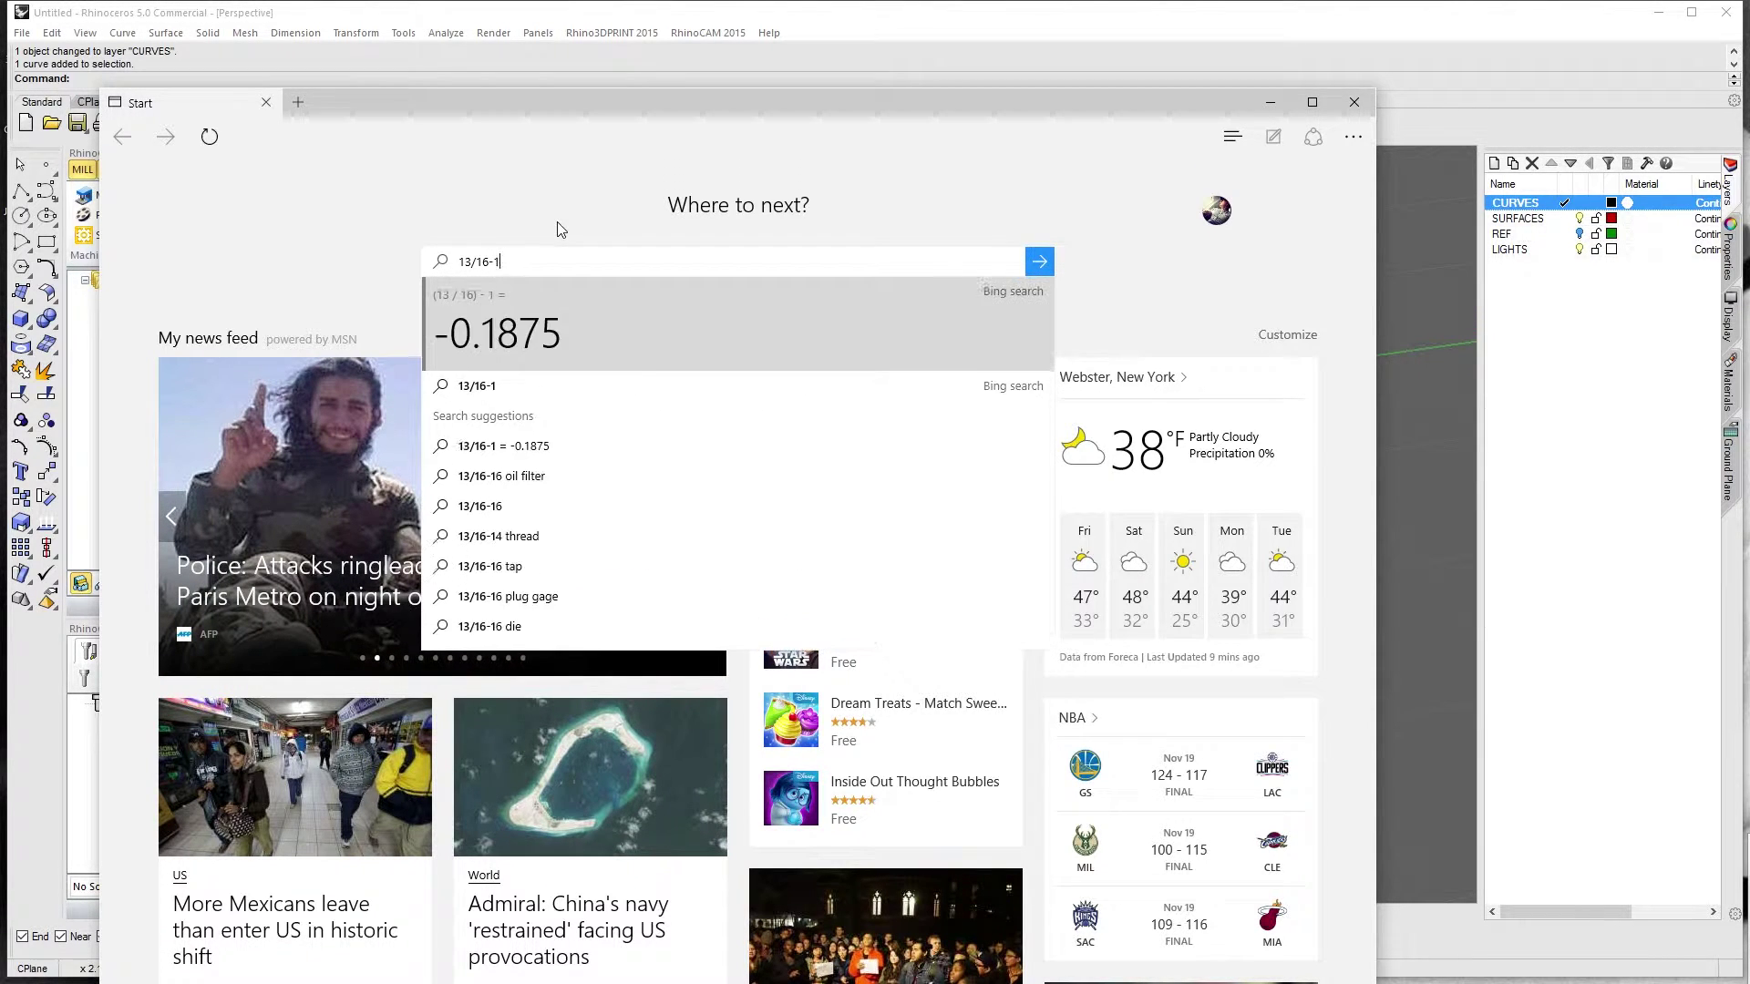
key(Return)
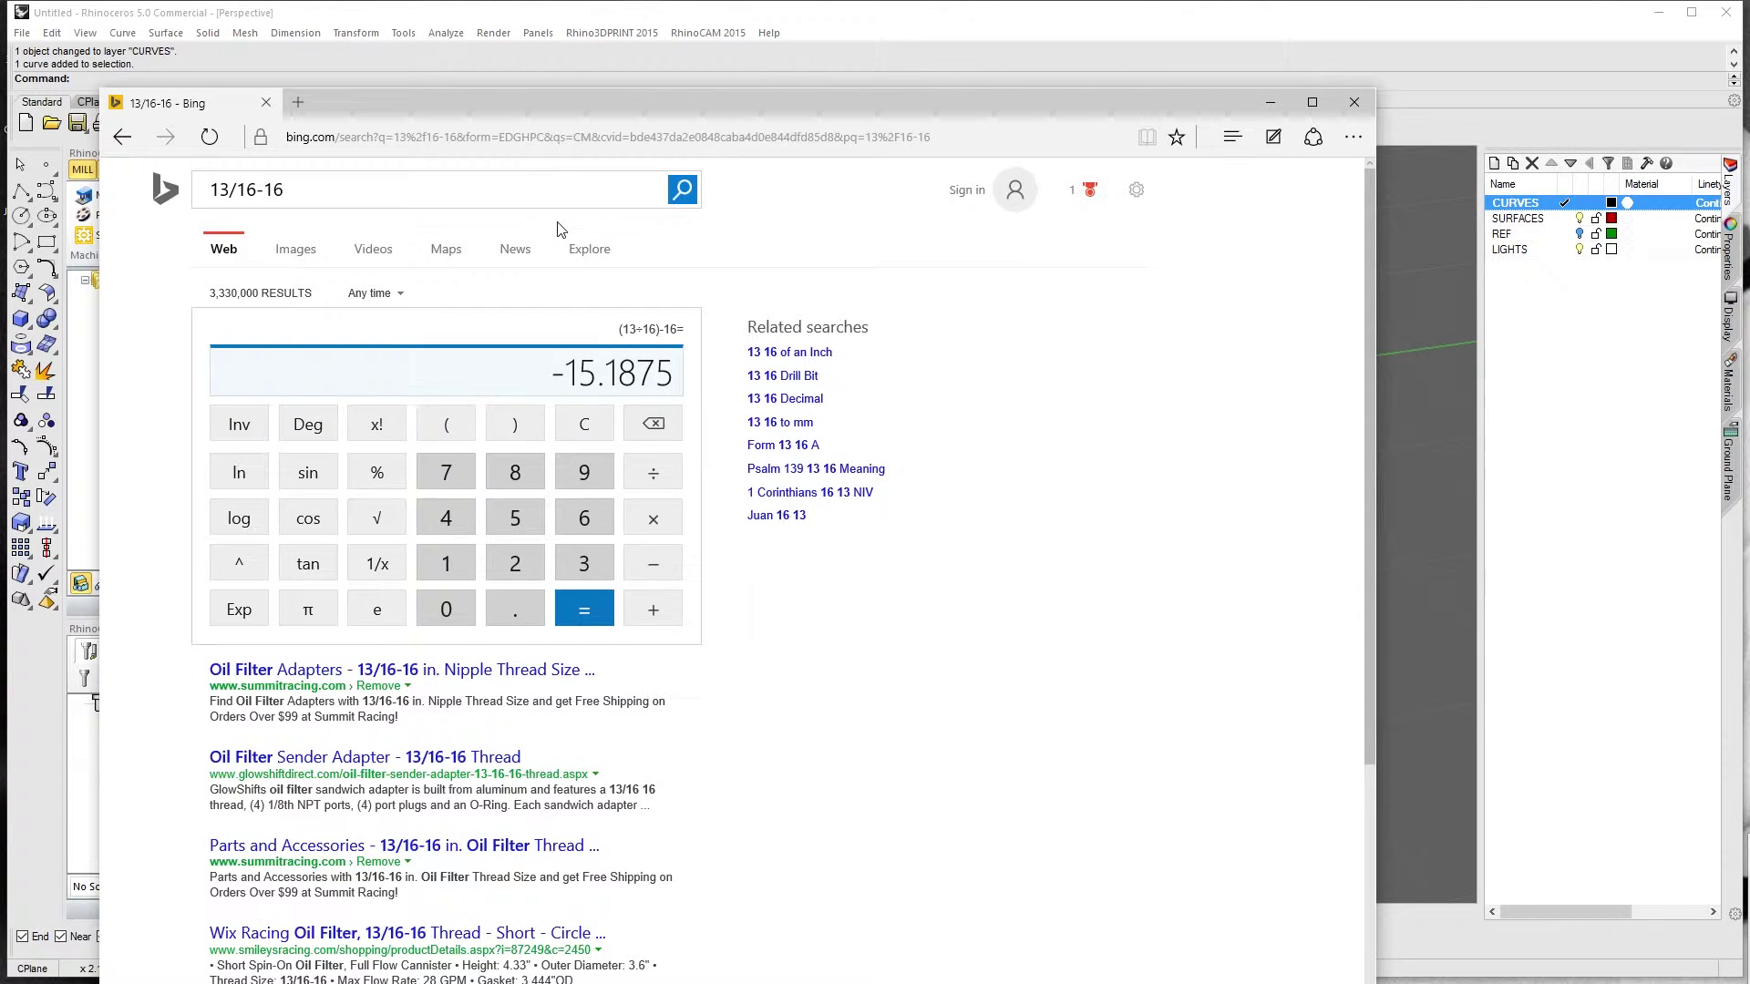
scroll(663, 612, down, 5)
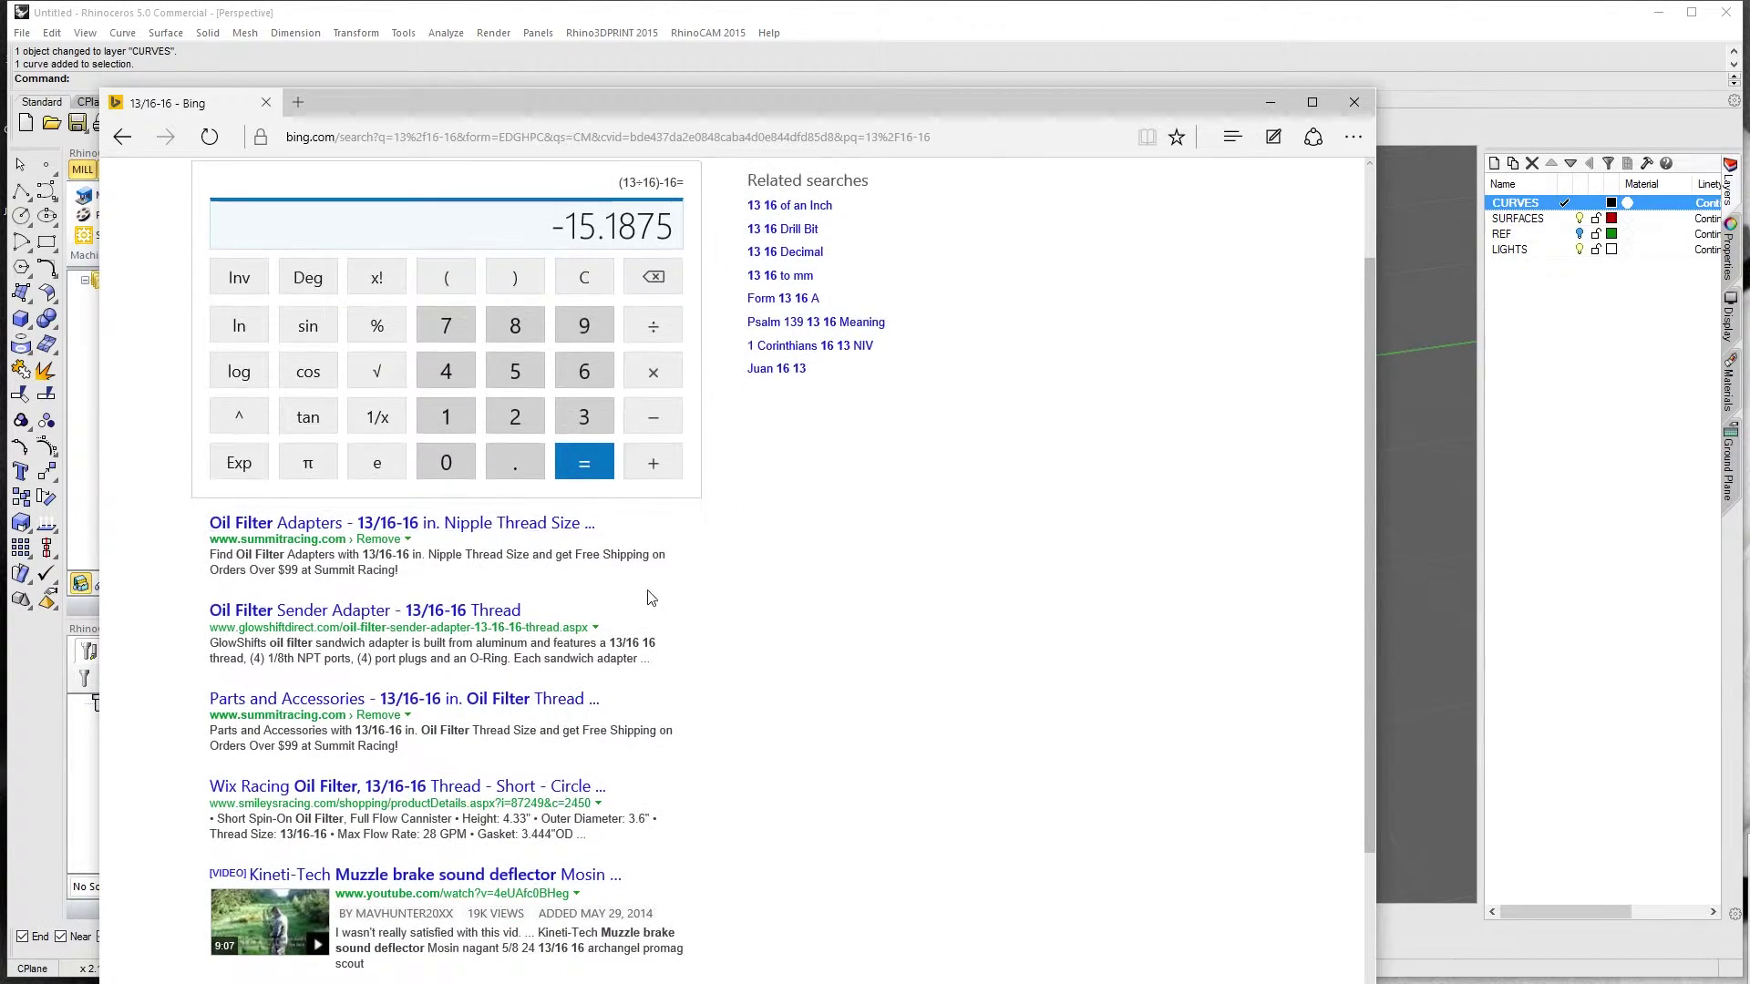
scroll(656, 609, up, 6)
Refine the web search to 13/16-16 thread size and open eFunda's Unified Screw Threads, Standard Series page
click(427, 192)
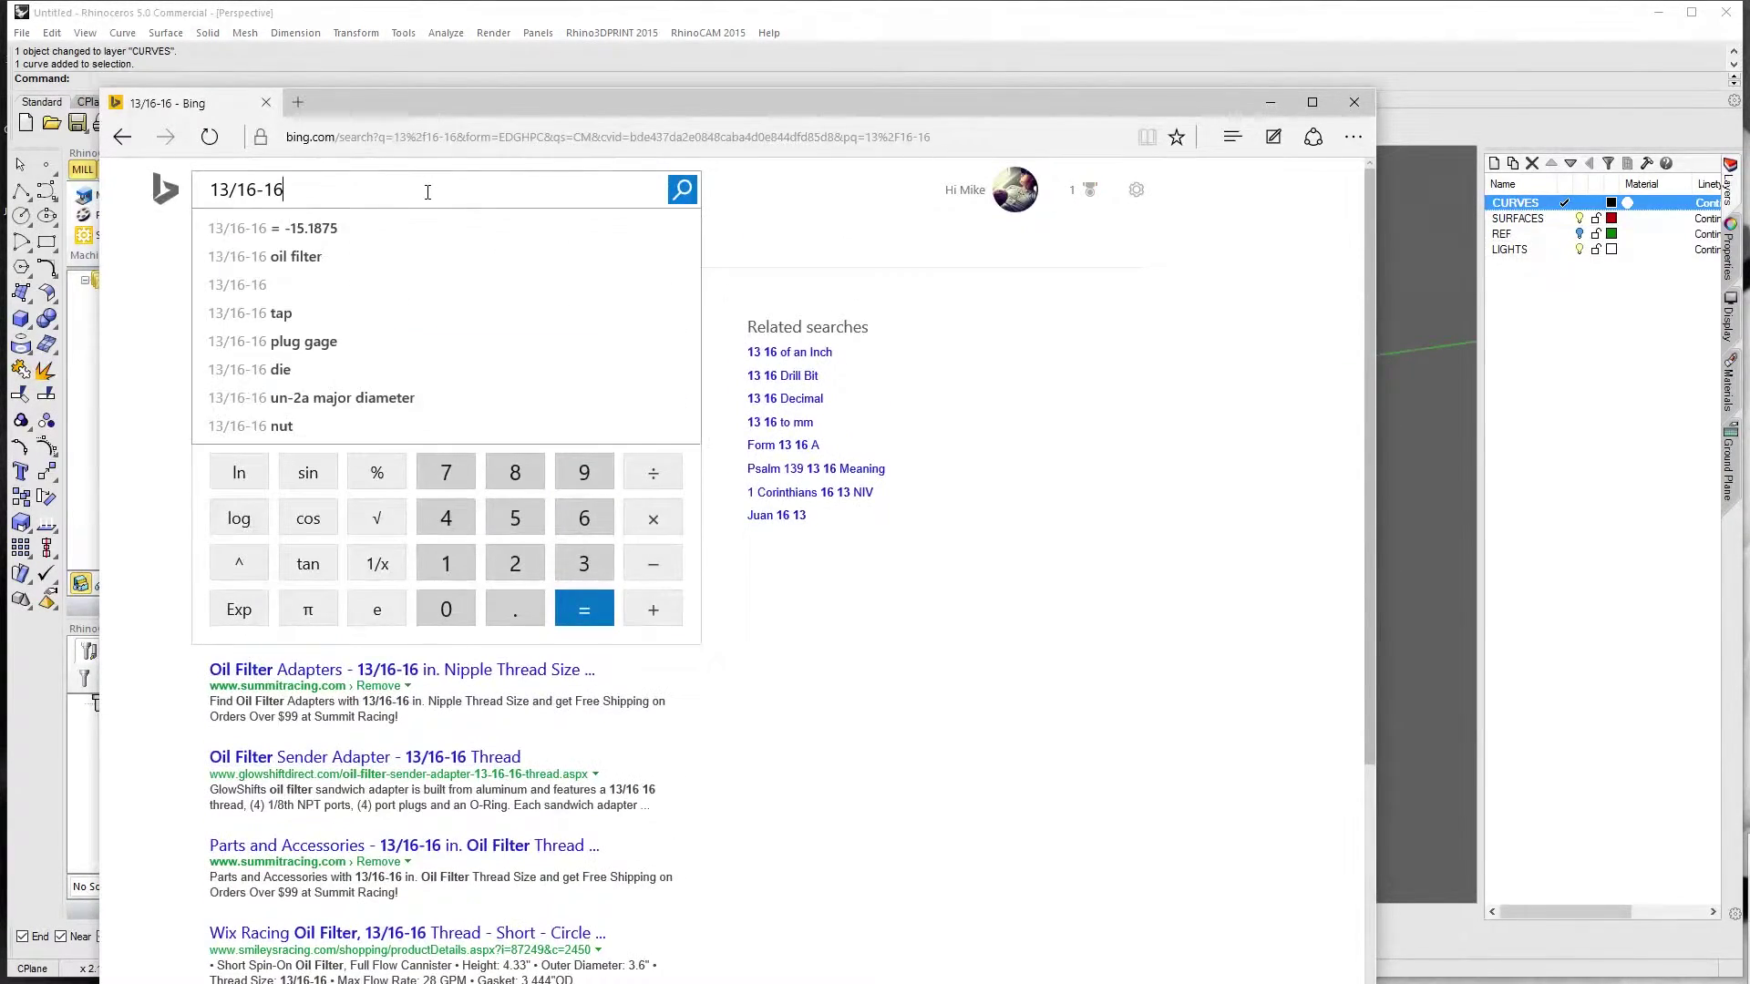
text(thread size)
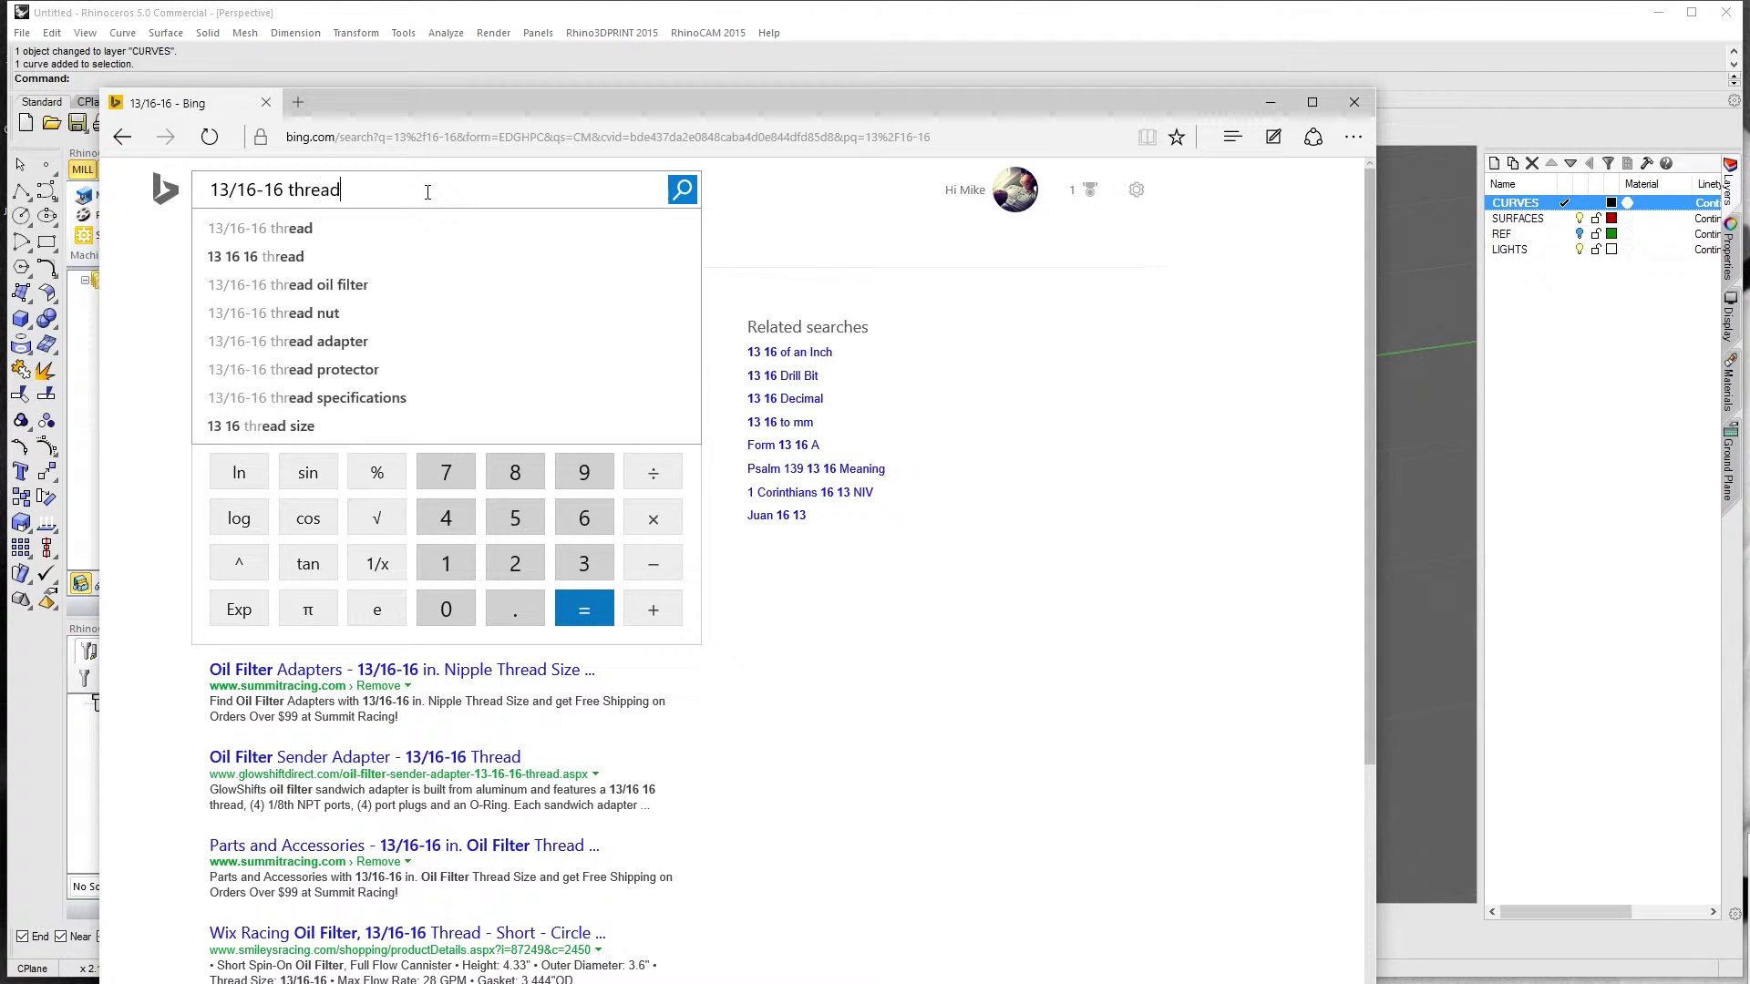
key(Return)
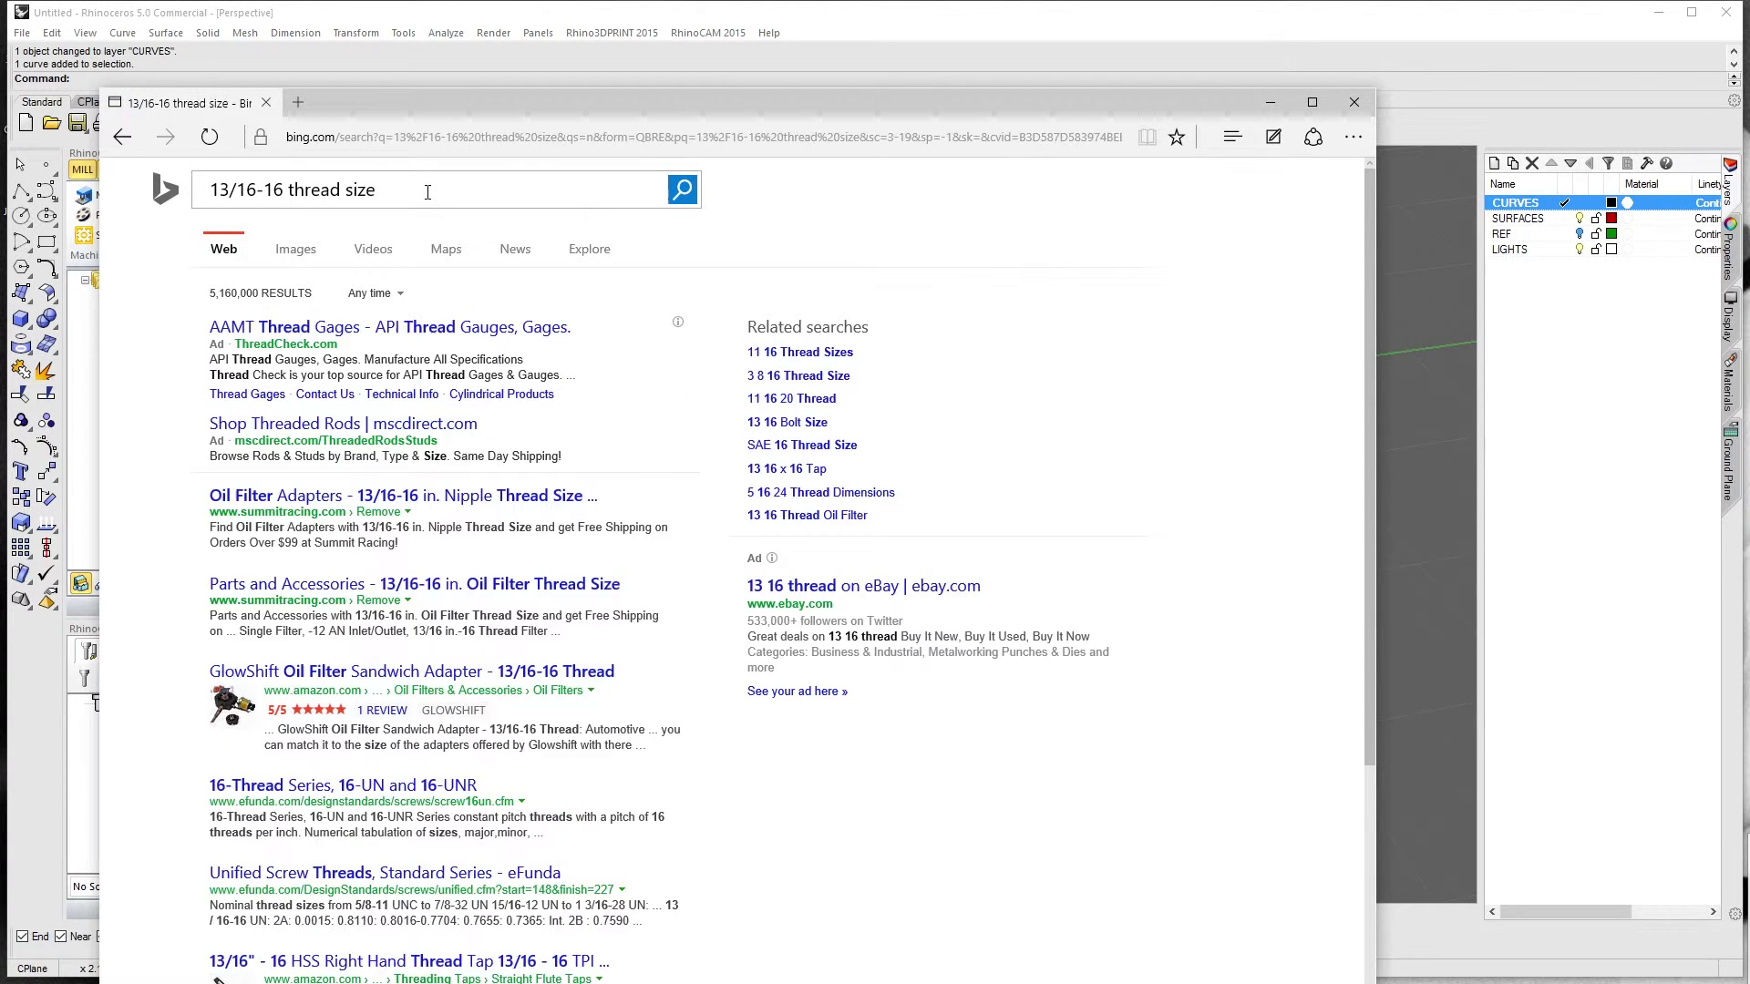
scroll(625, 523, down, 2)
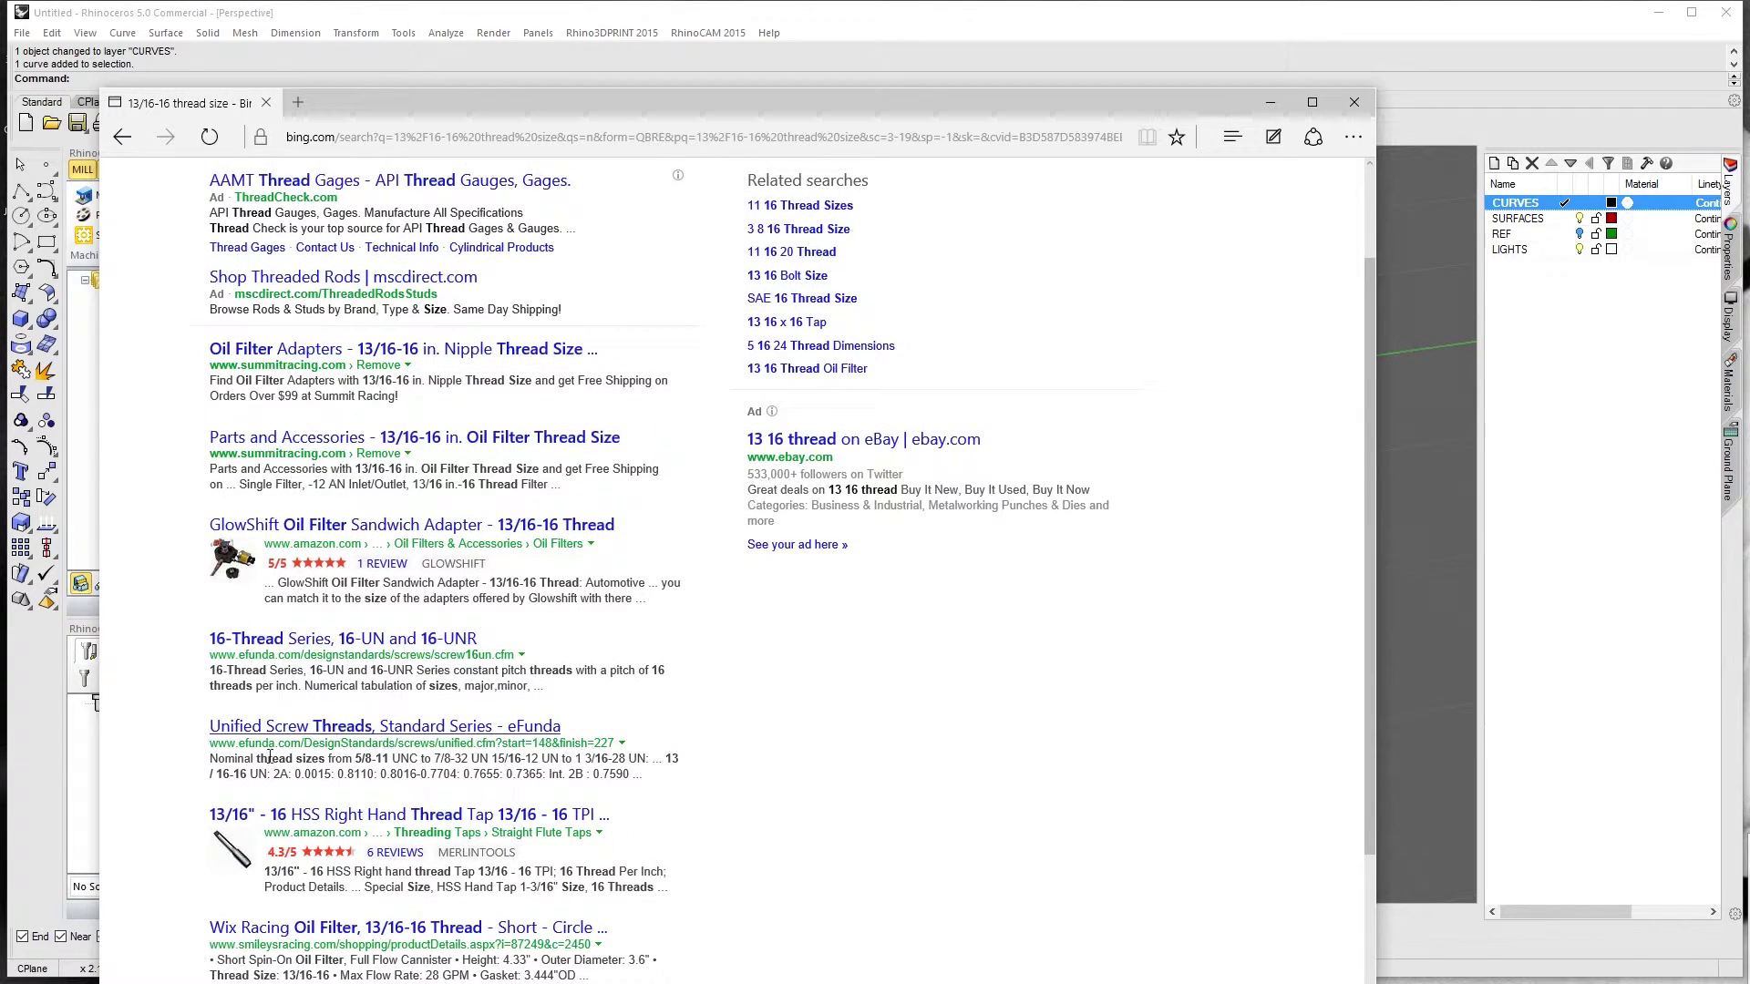
click(398, 727)
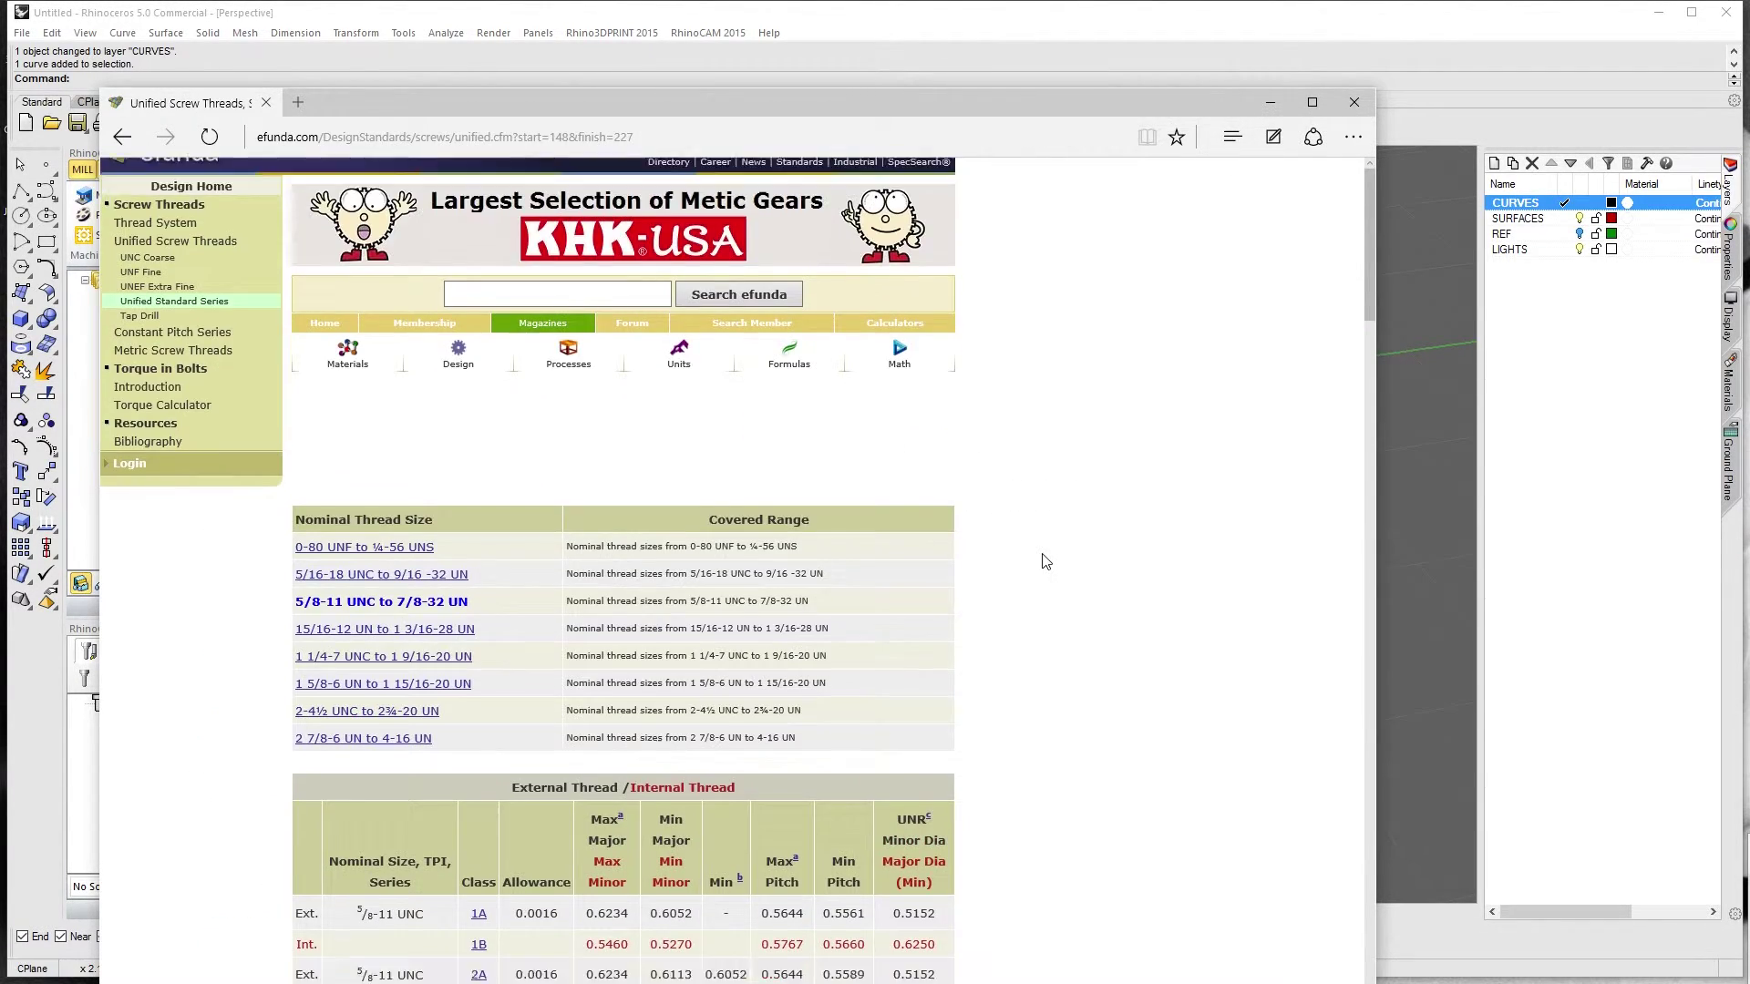
Look up the external 13/16-12 UN class 2A row and its column headings in the thread table, and return to Rhinoceros
scroll(1046, 558, down, 8)
scroll(1053, 558, down, 15)
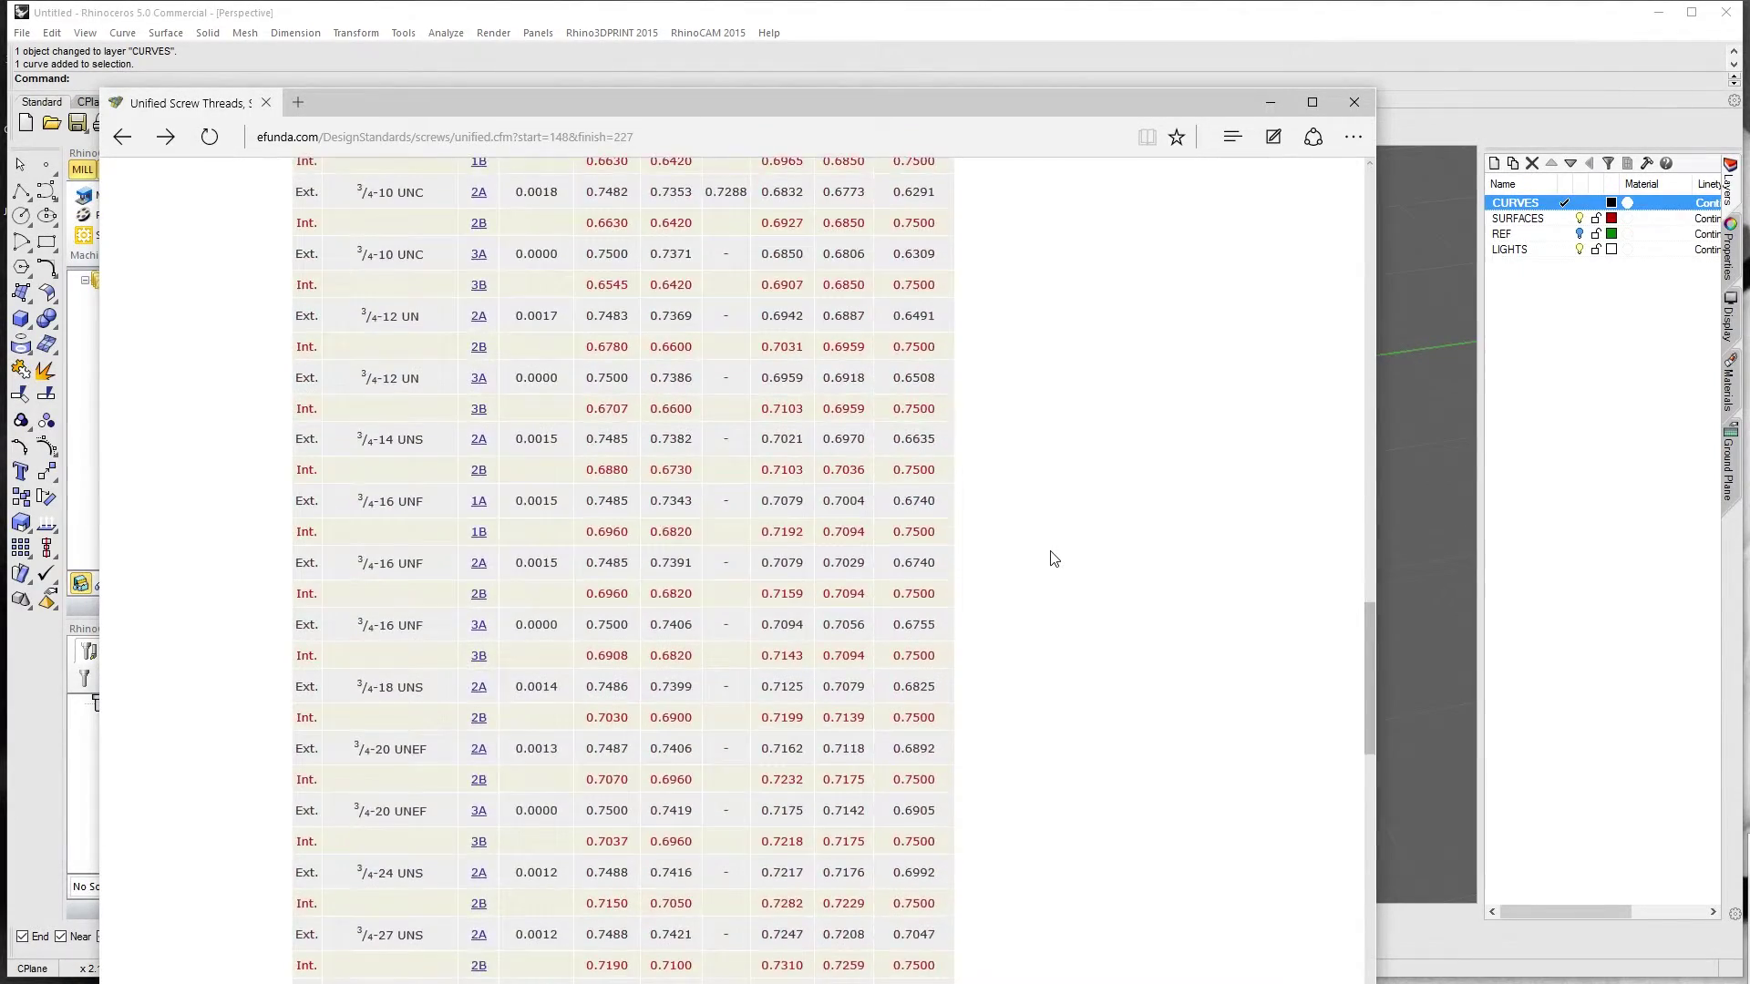
scroll(1053, 558, down, 1)
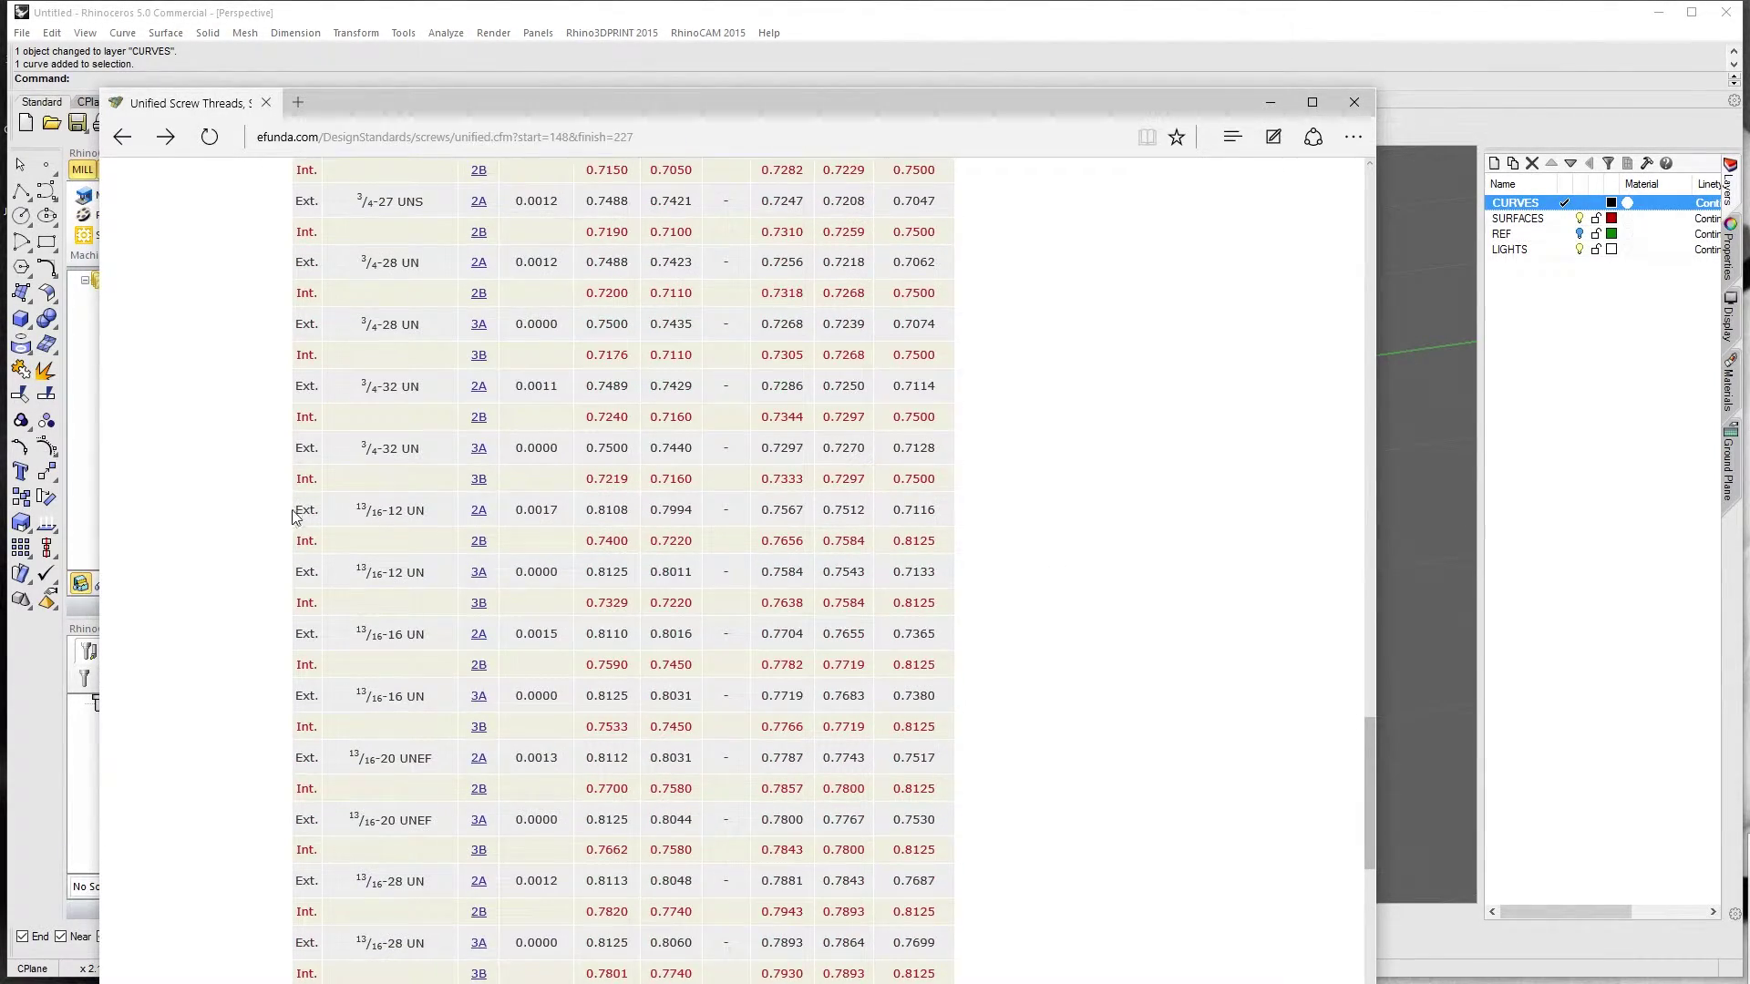
drag(295, 513, 882, 507)
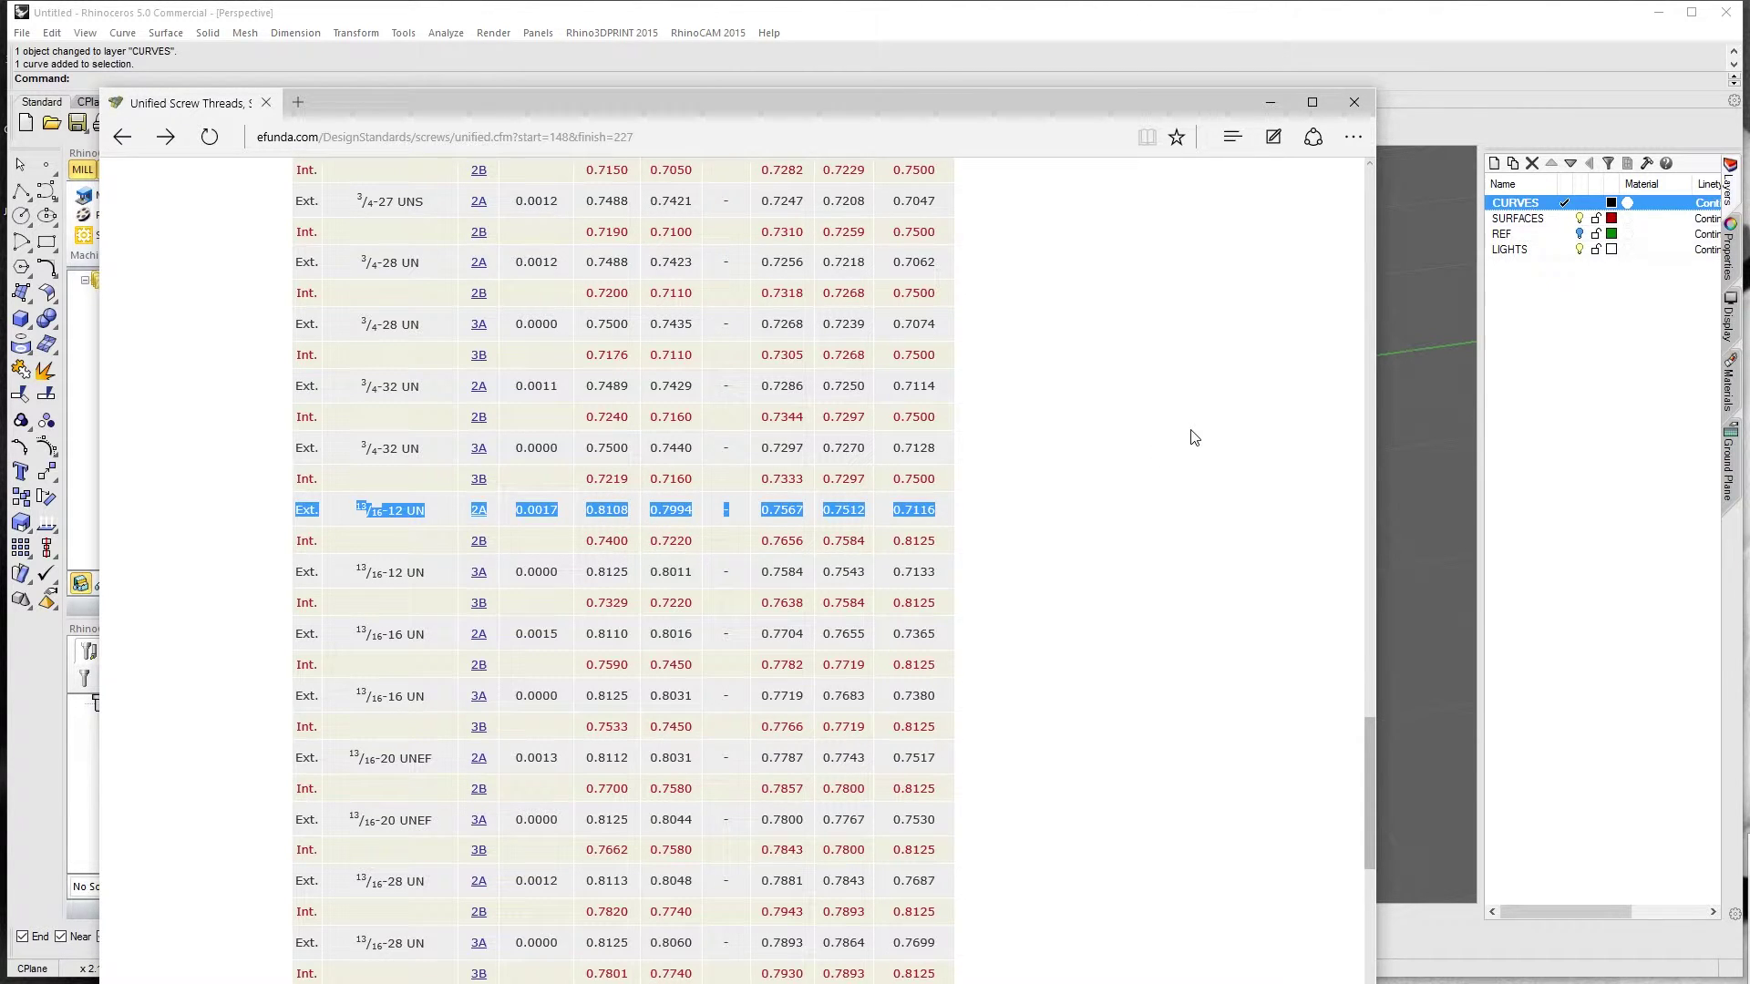
scroll(1126, 495, up, 20)
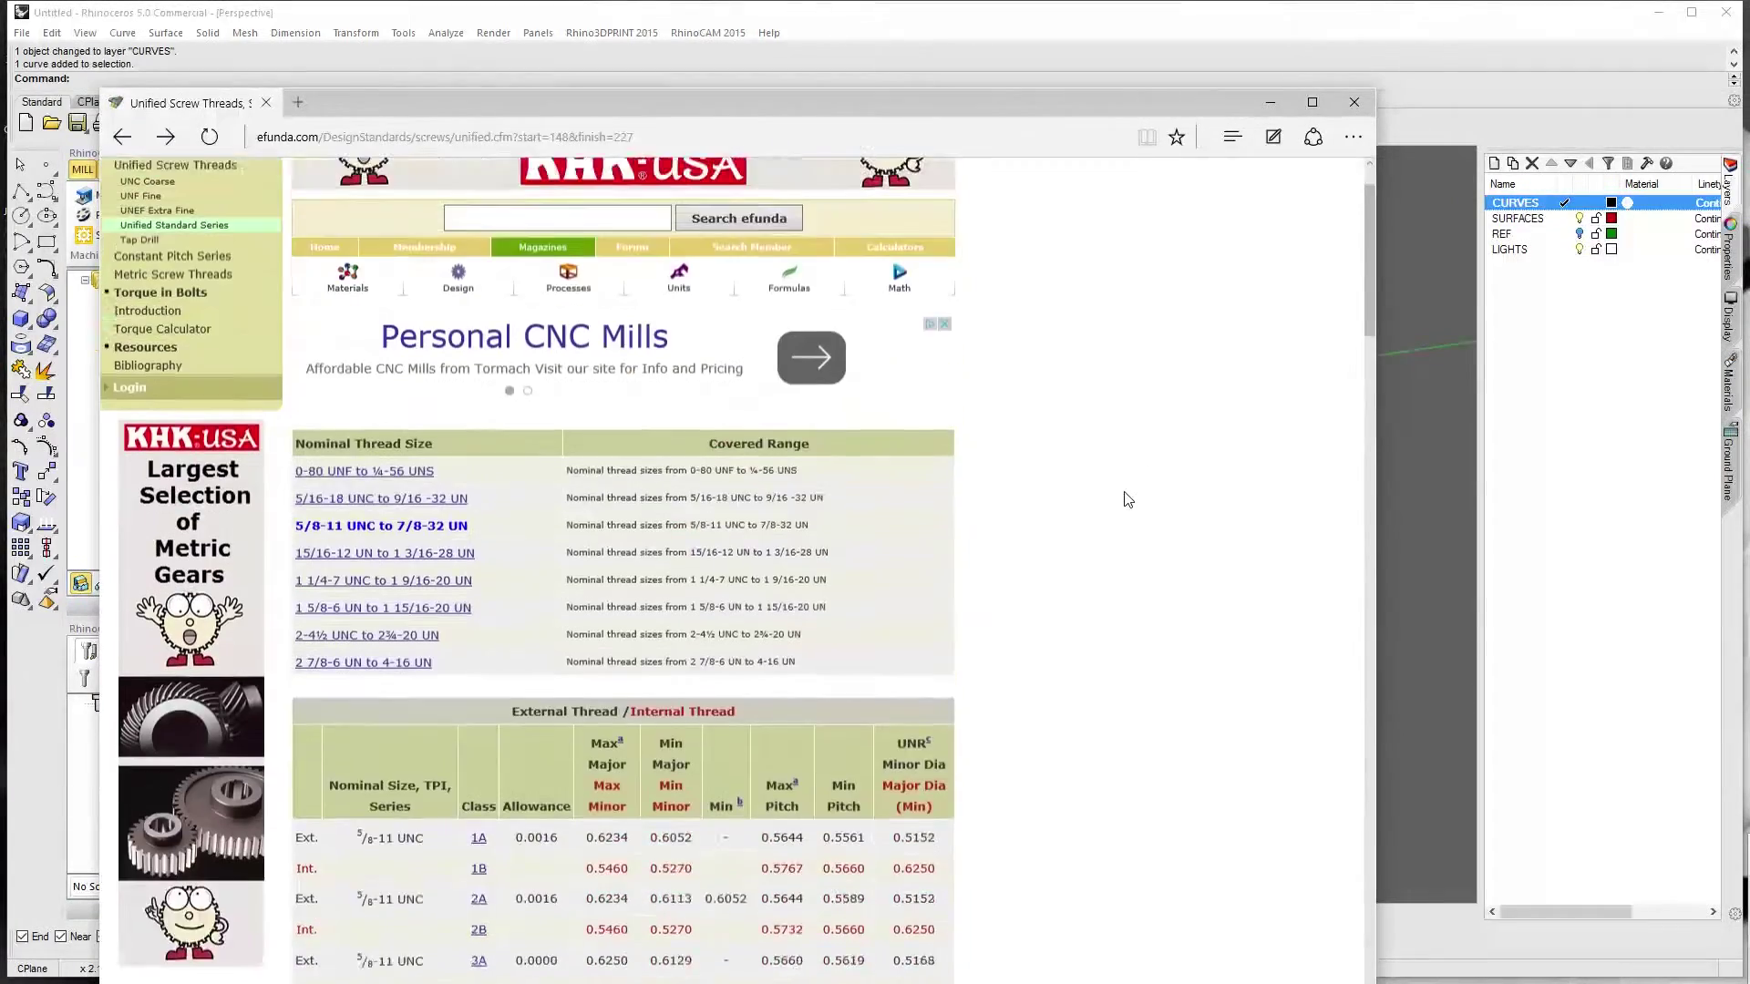
scroll(565, 548, down, 3)
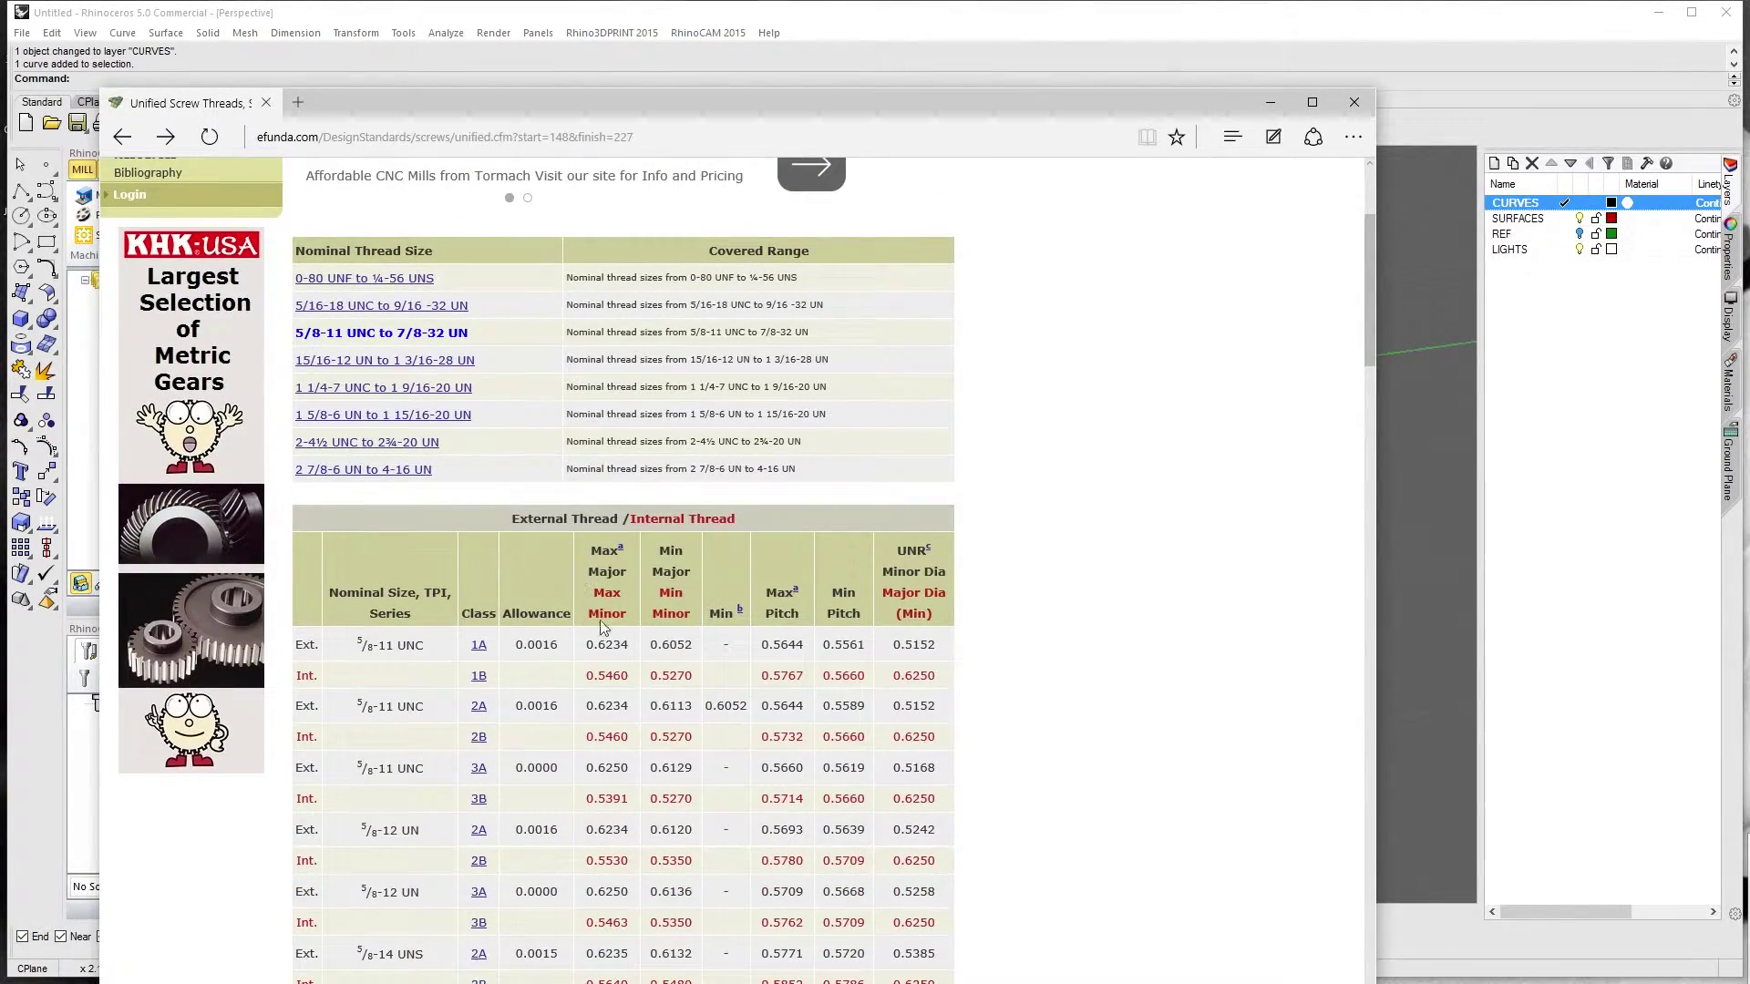
click(1270, 103)
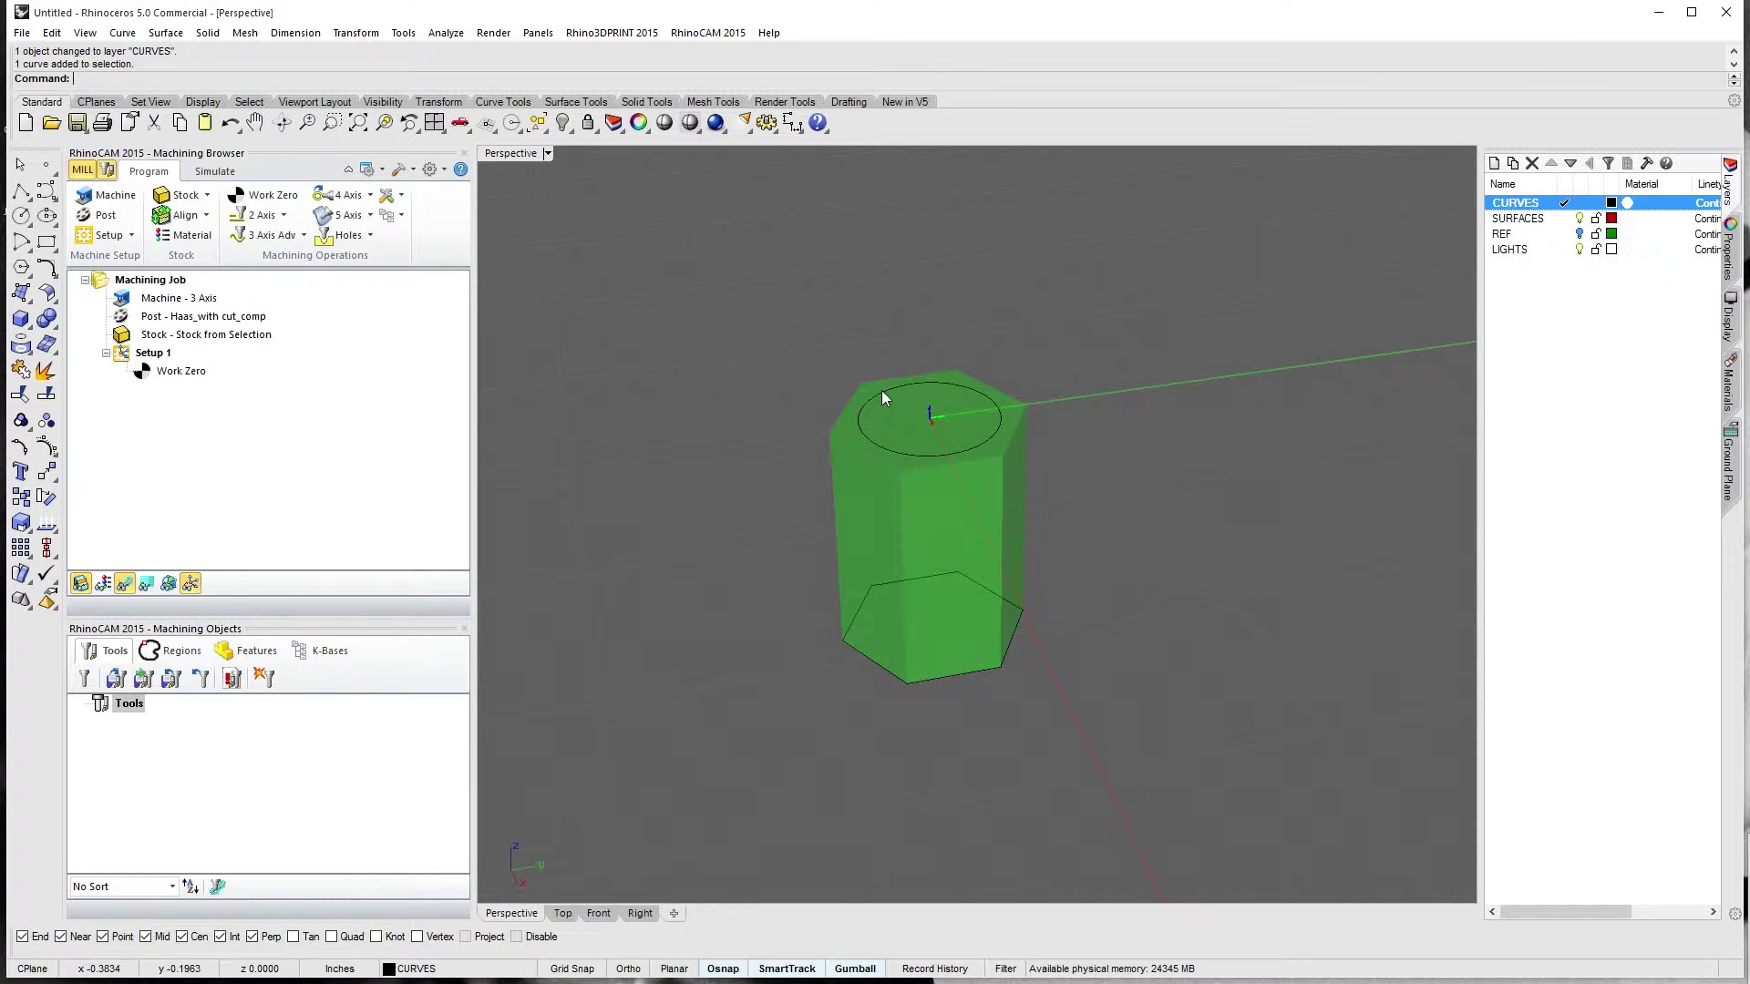
Draw a second circle of .8108 inch diameter centred on the origin in the Top view
click(882, 390)
click(779, 354)
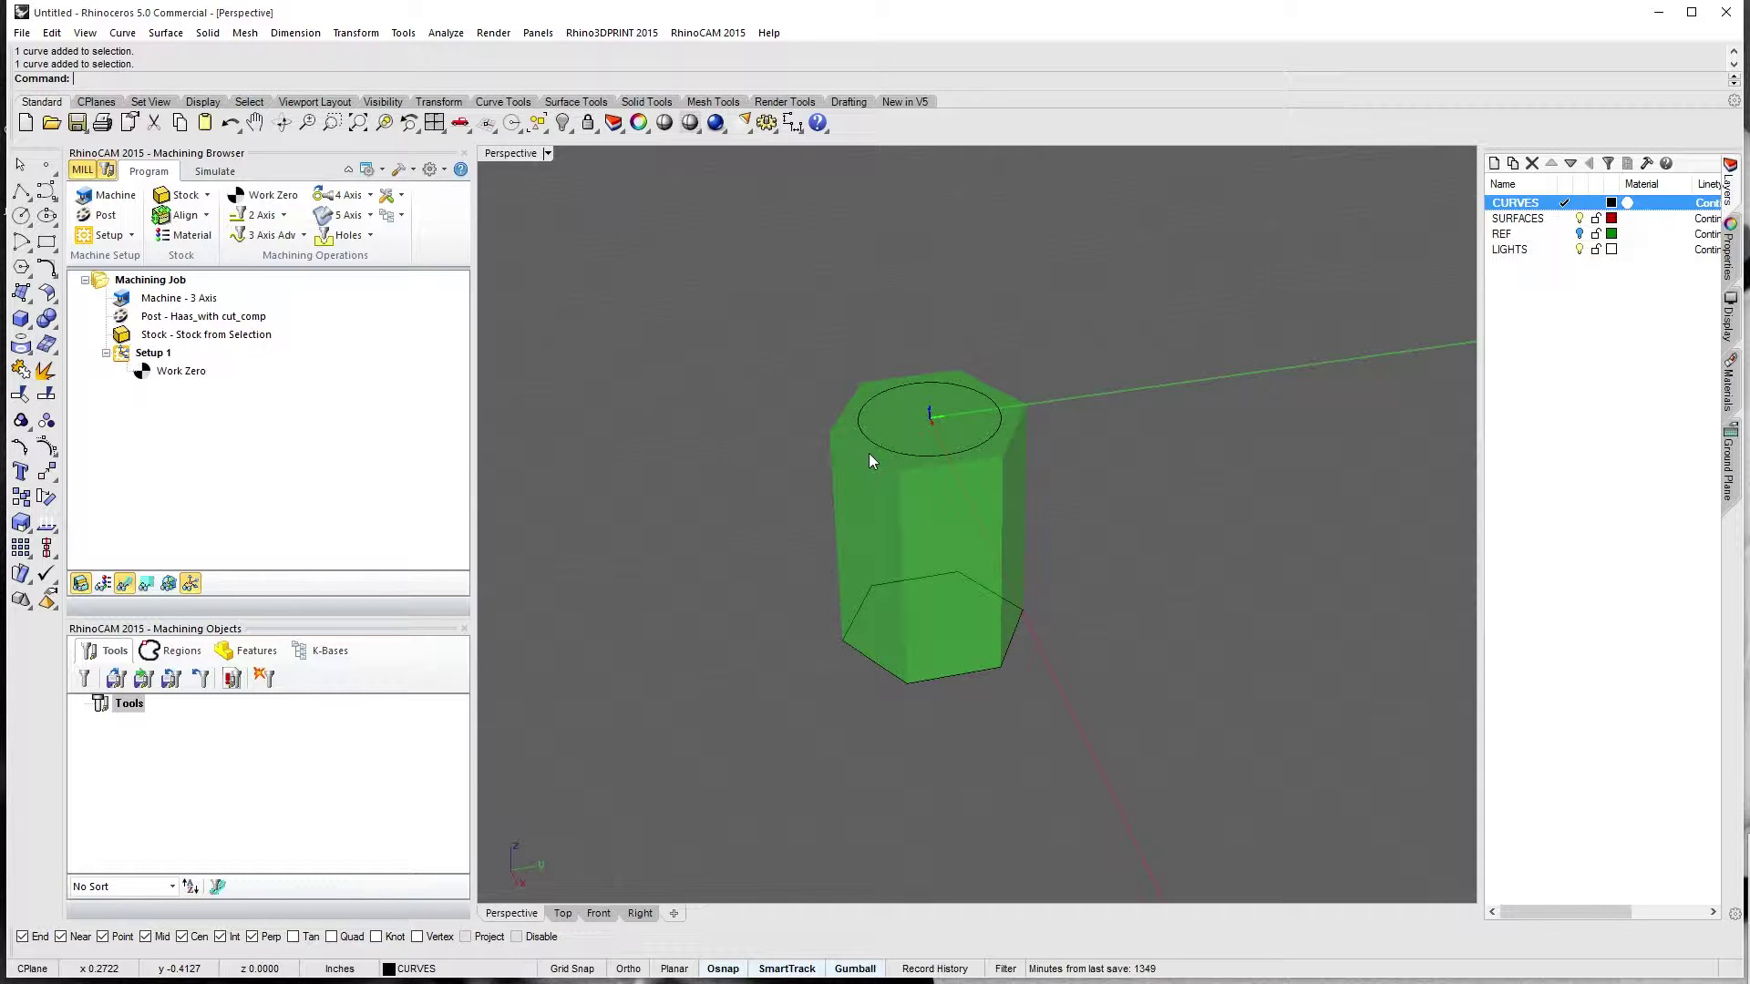
click(21, 217)
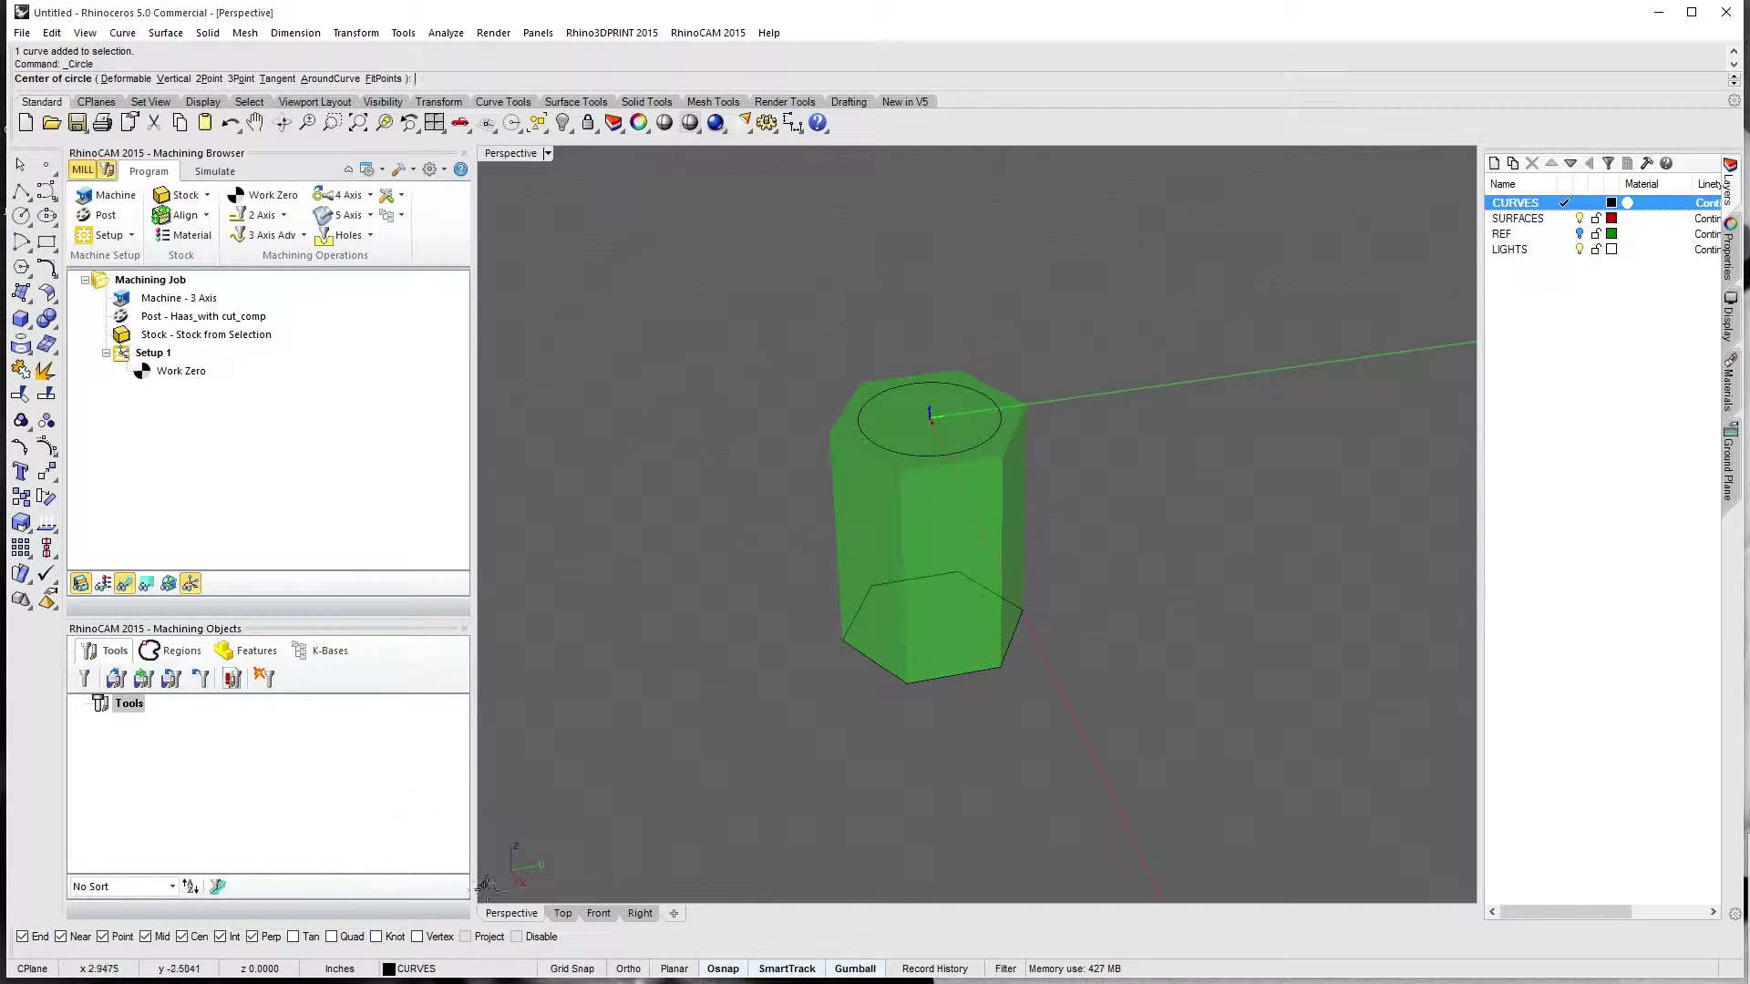
click(562, 913)
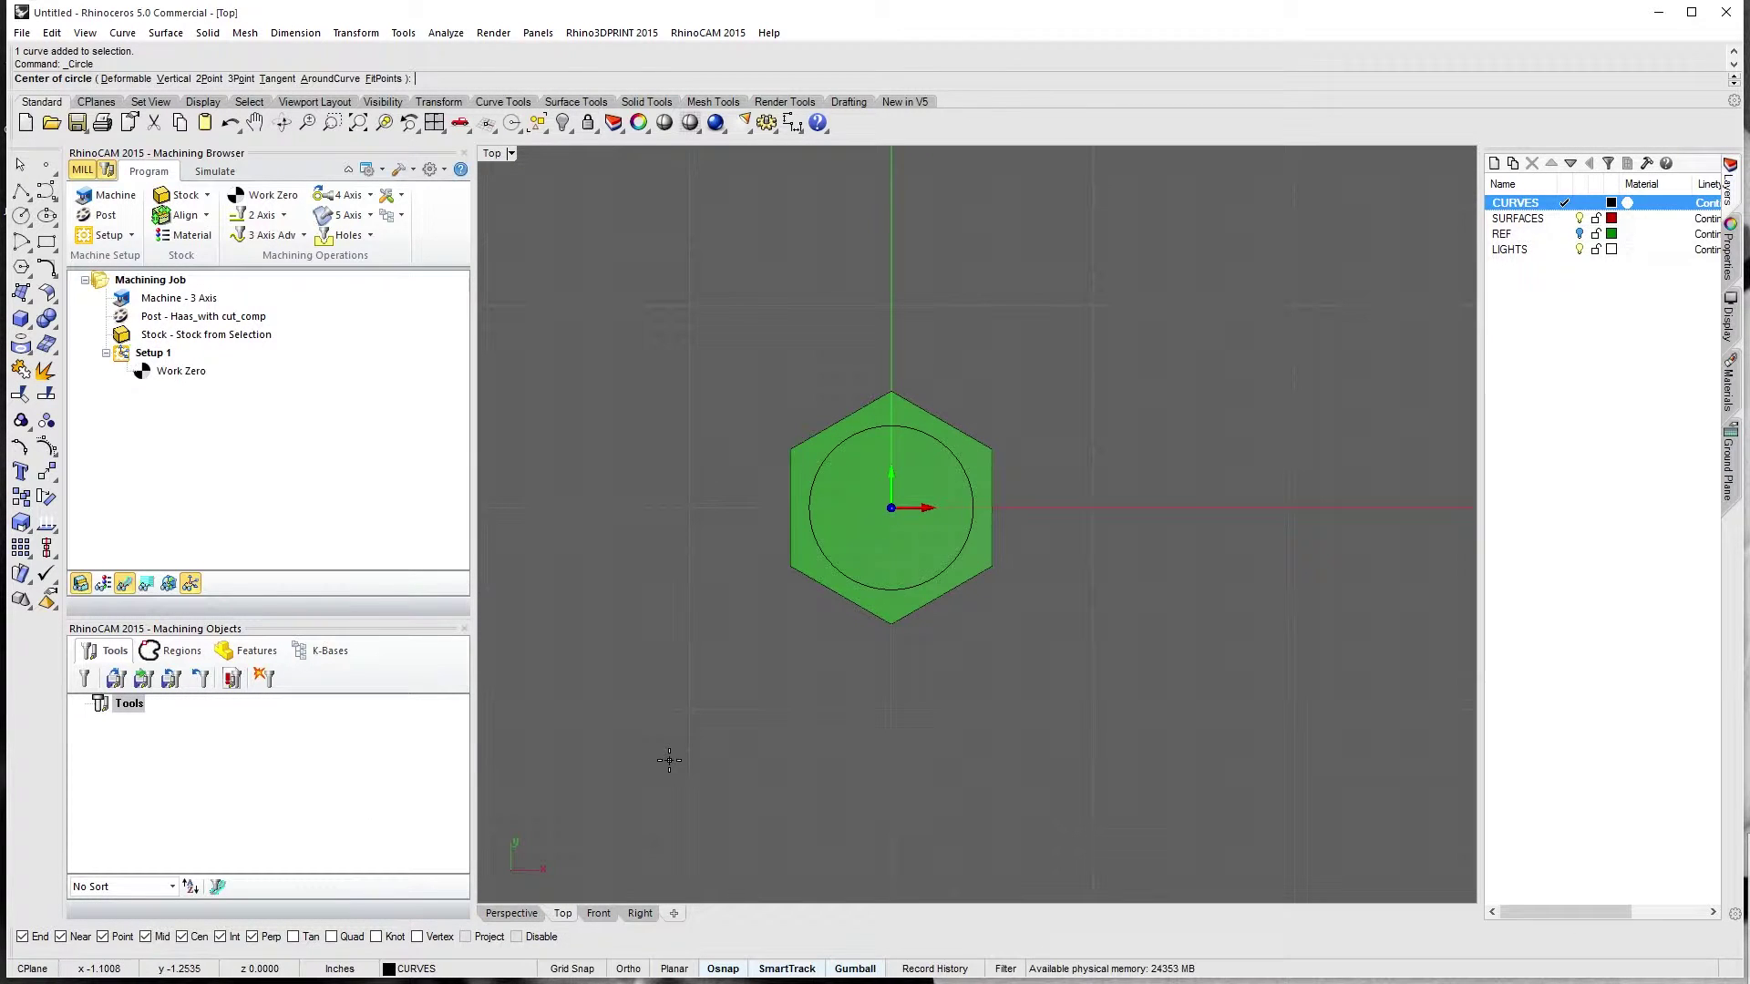
text(0)
key(Return)
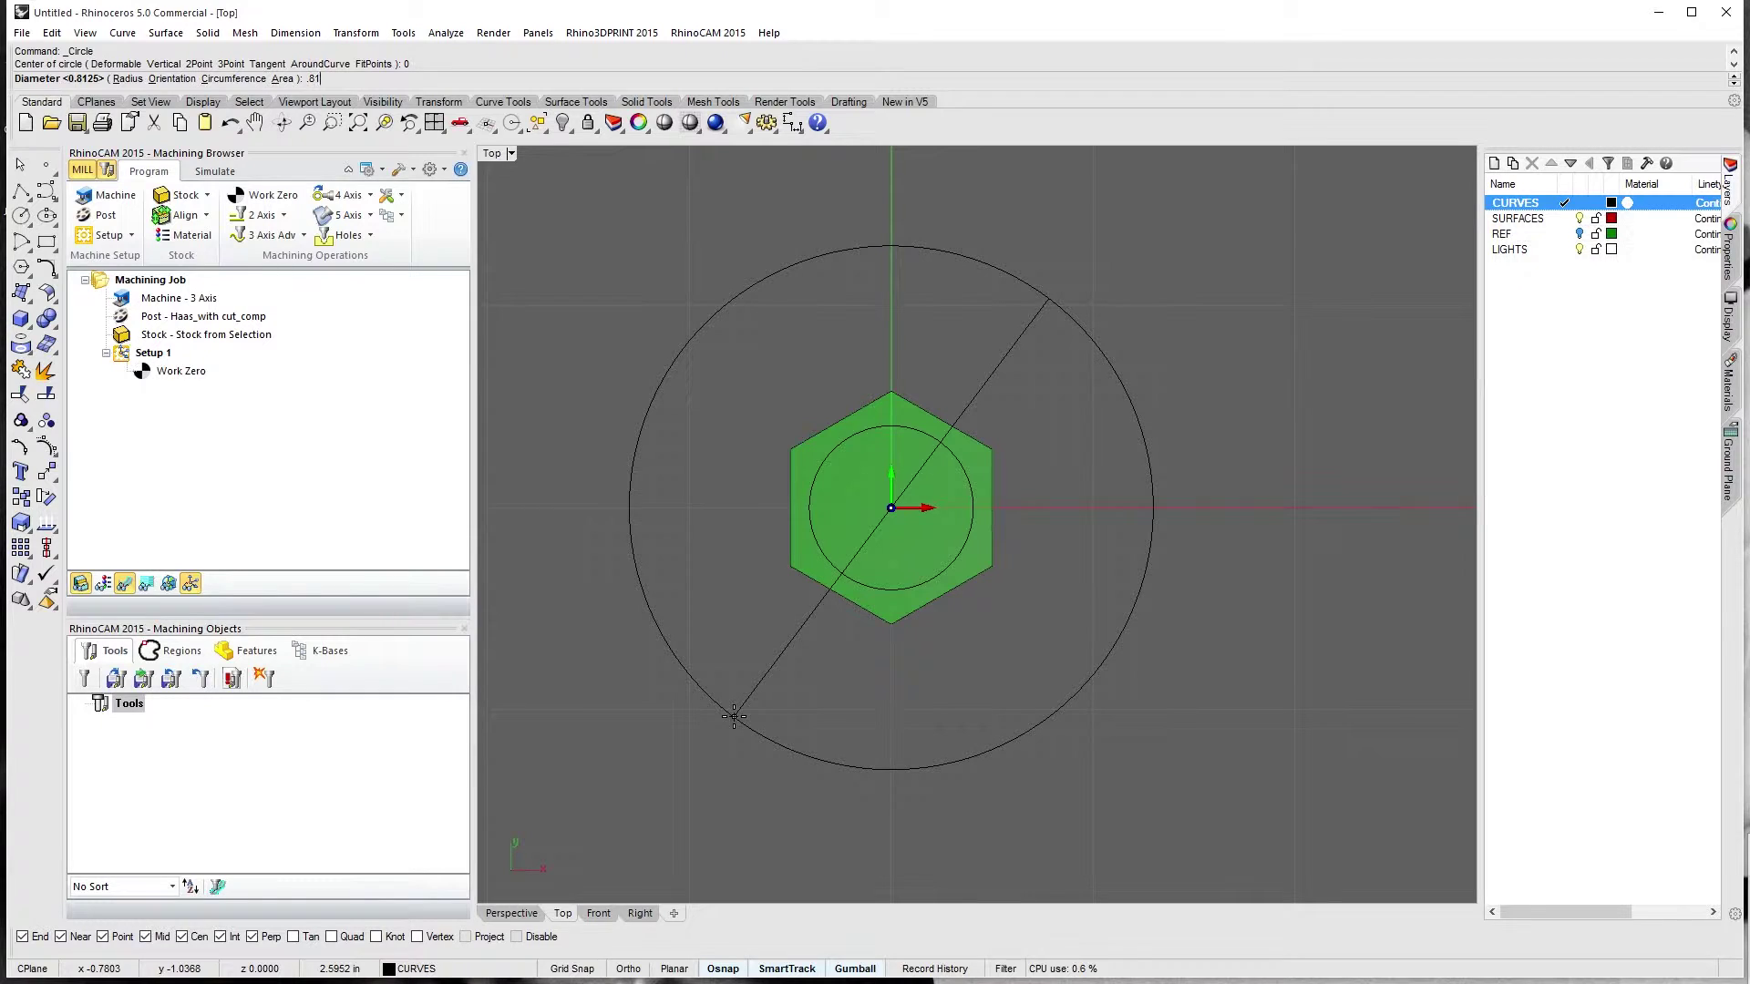
text(08)
key(Return)
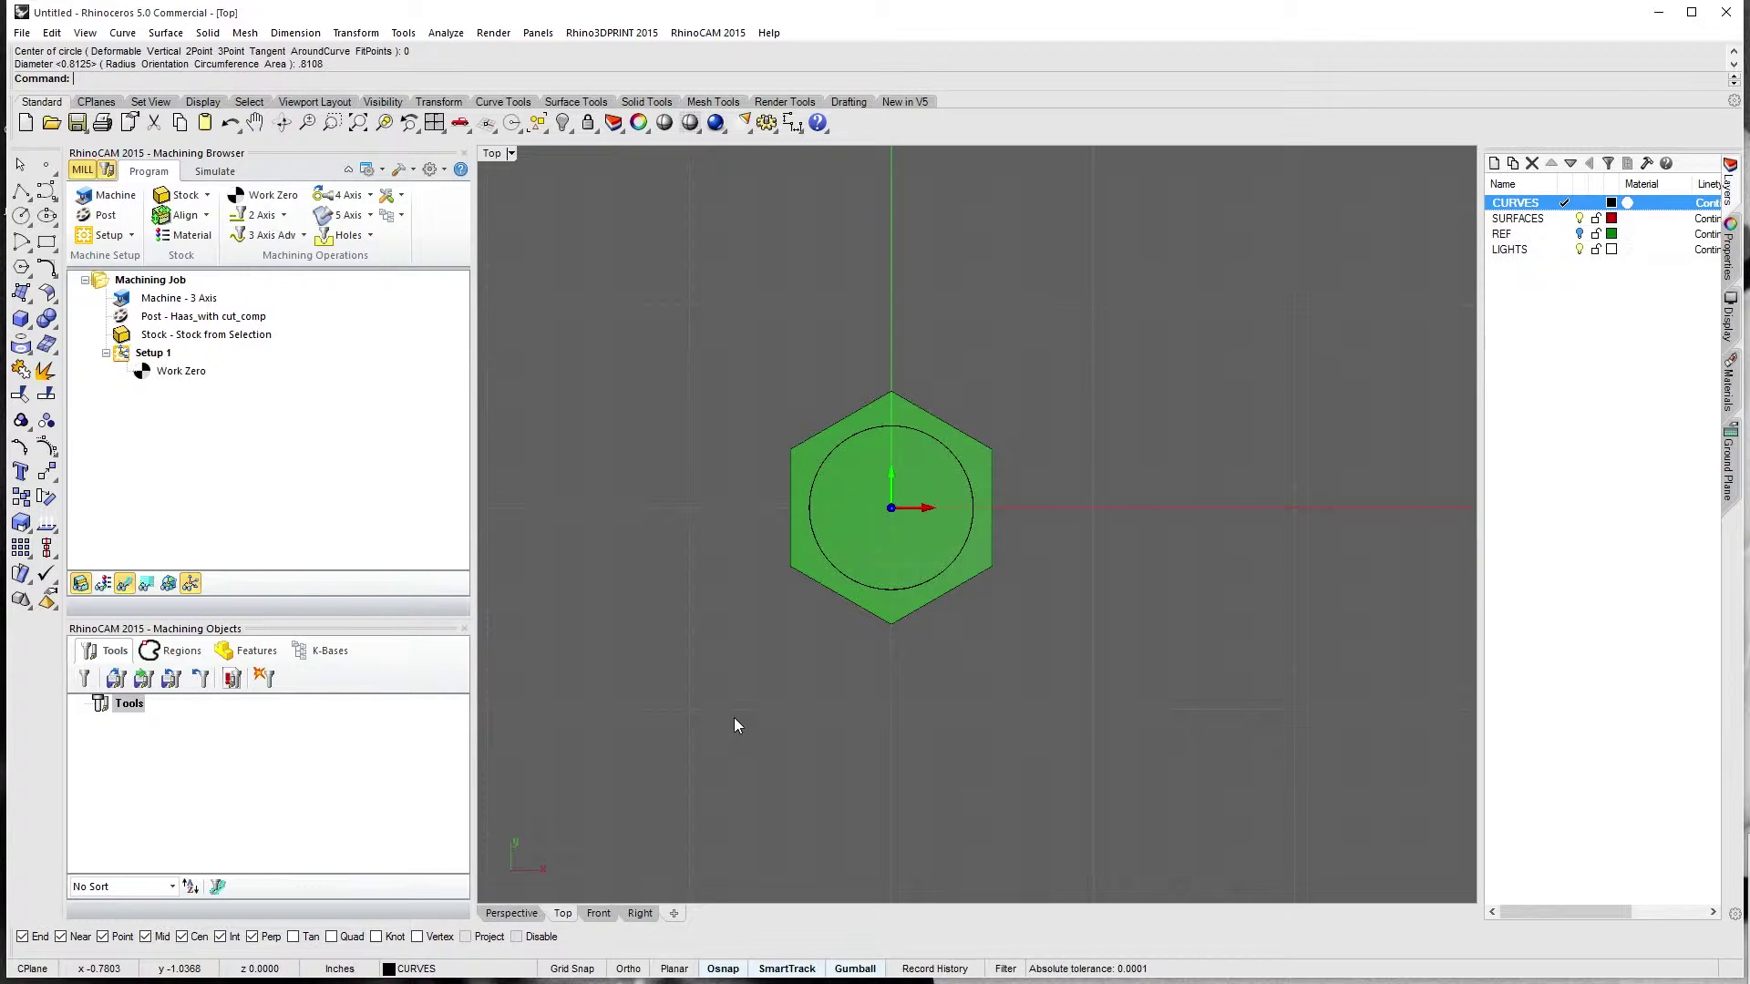
Create a new layer coloured Red and move the inner .8108 inch circle onto it
scroll(945, 406, up, 6)
scroll(780, 762, up, 5)
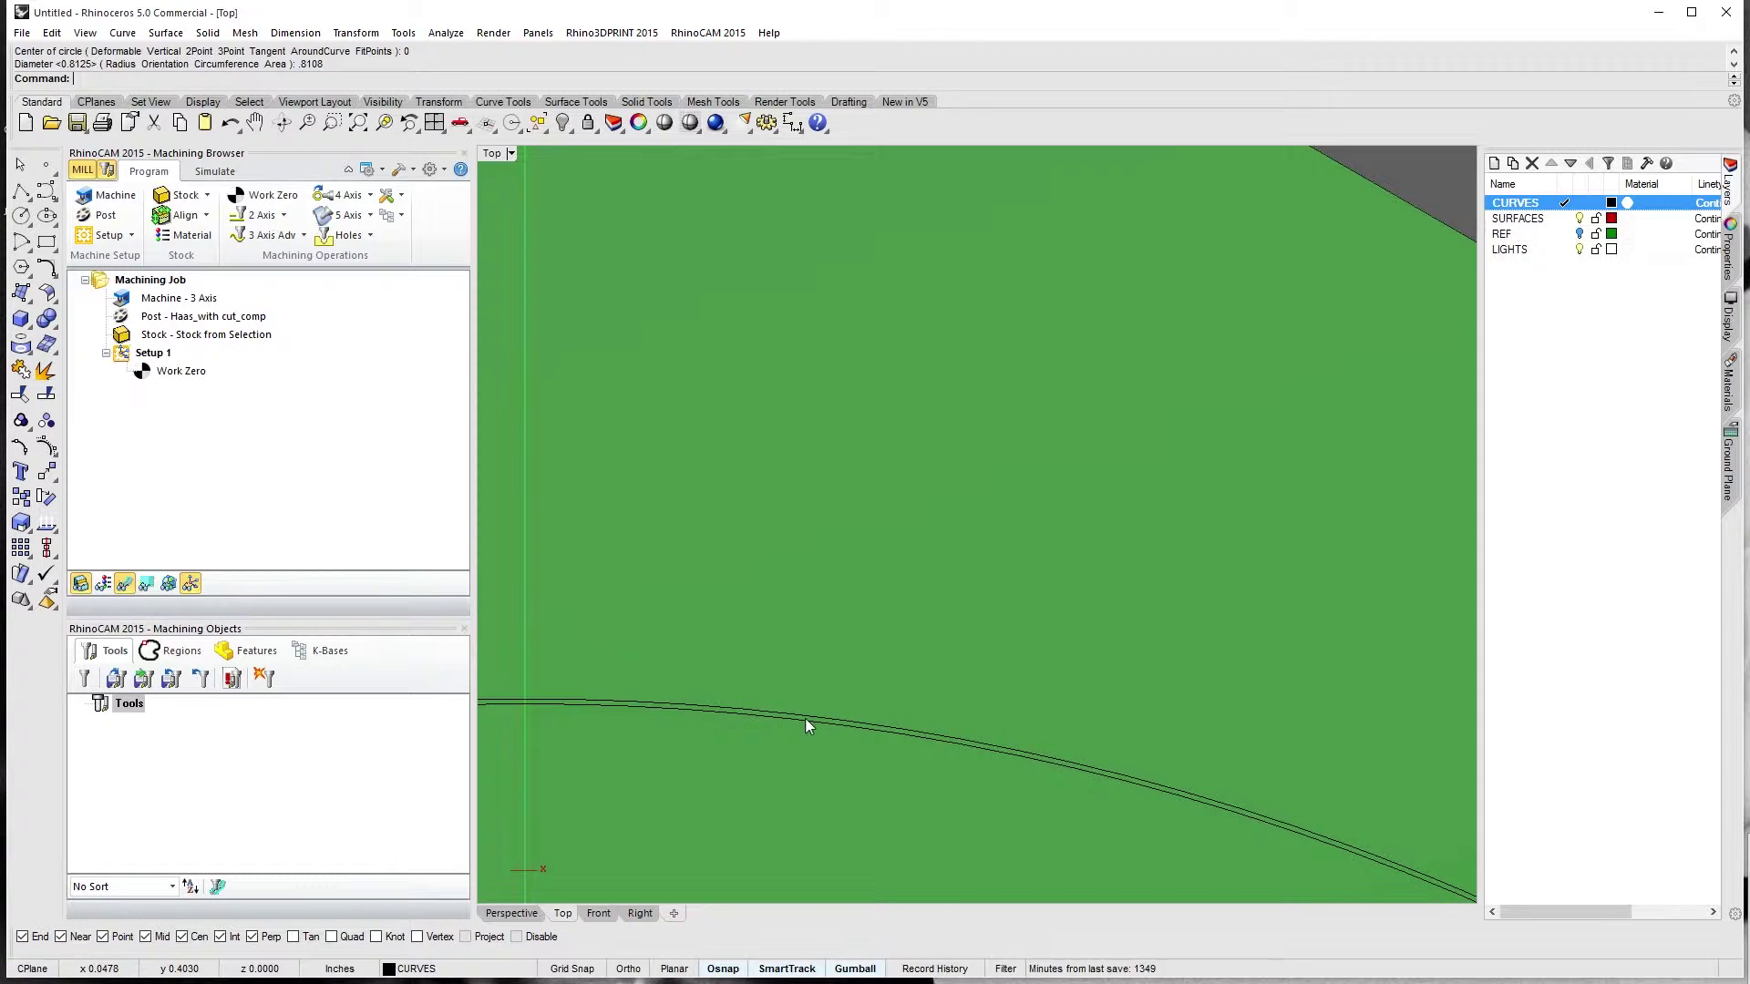
click(801, 723)
scroll(839, 743, down, 4)
scroll(839, 743, down, 5)
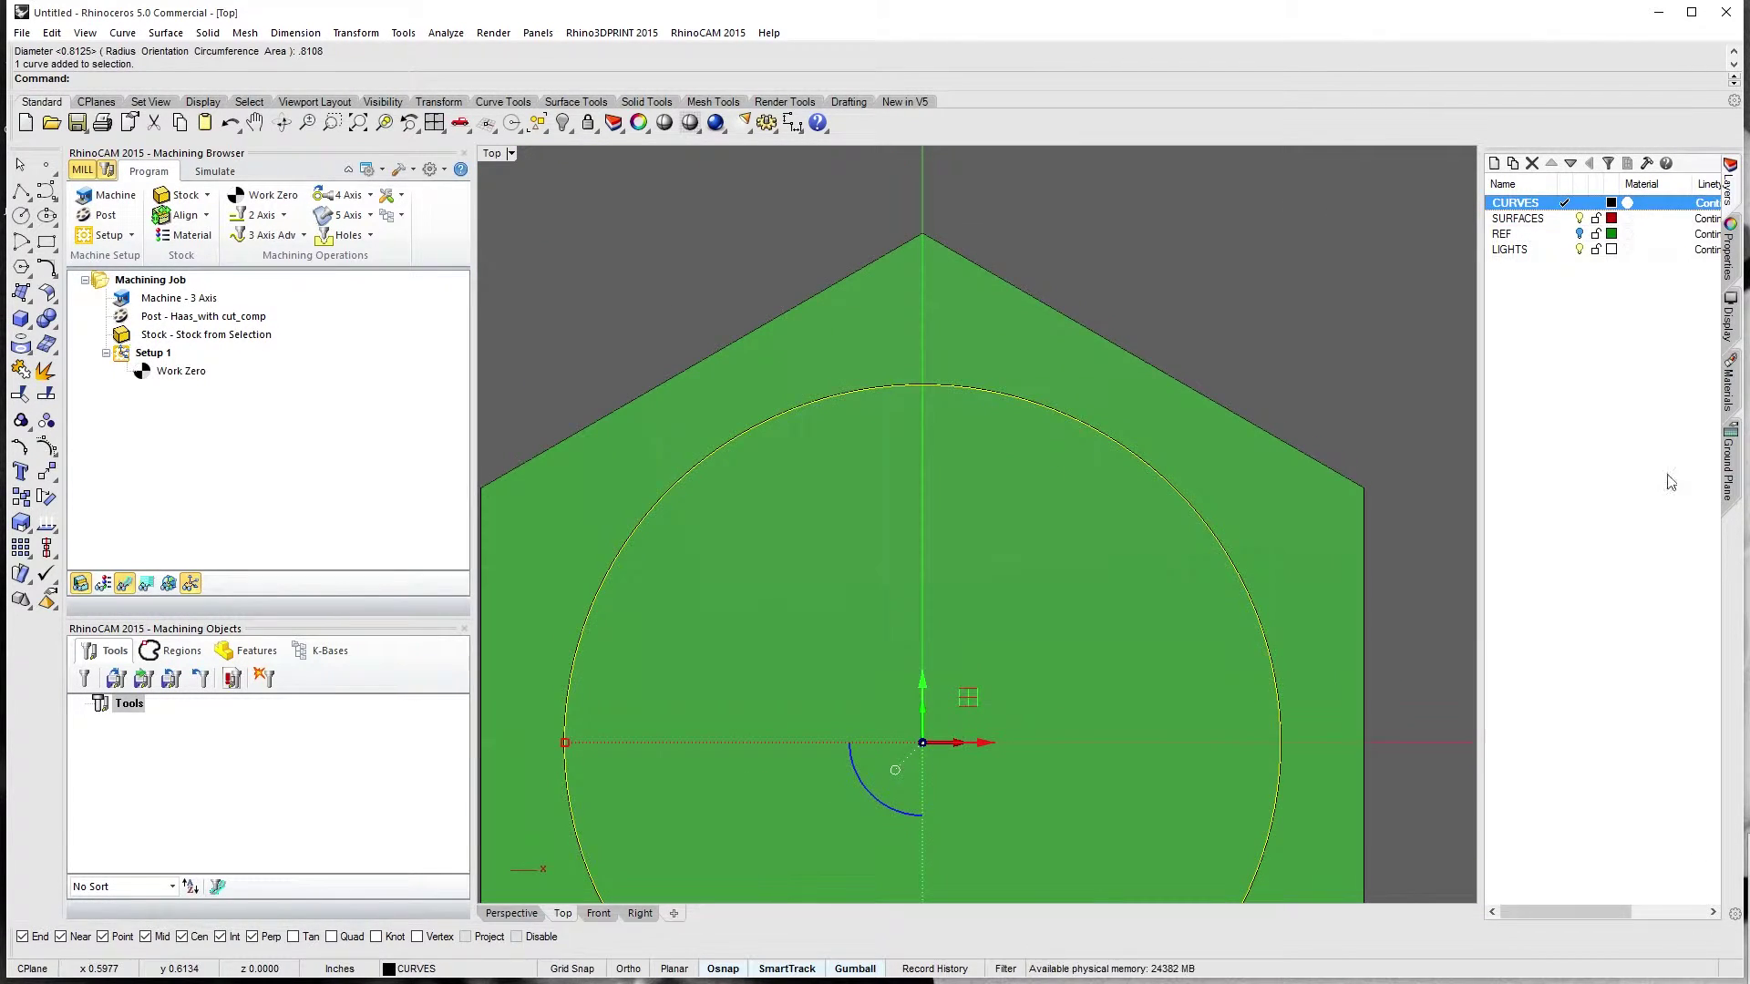
click(1514, 166)
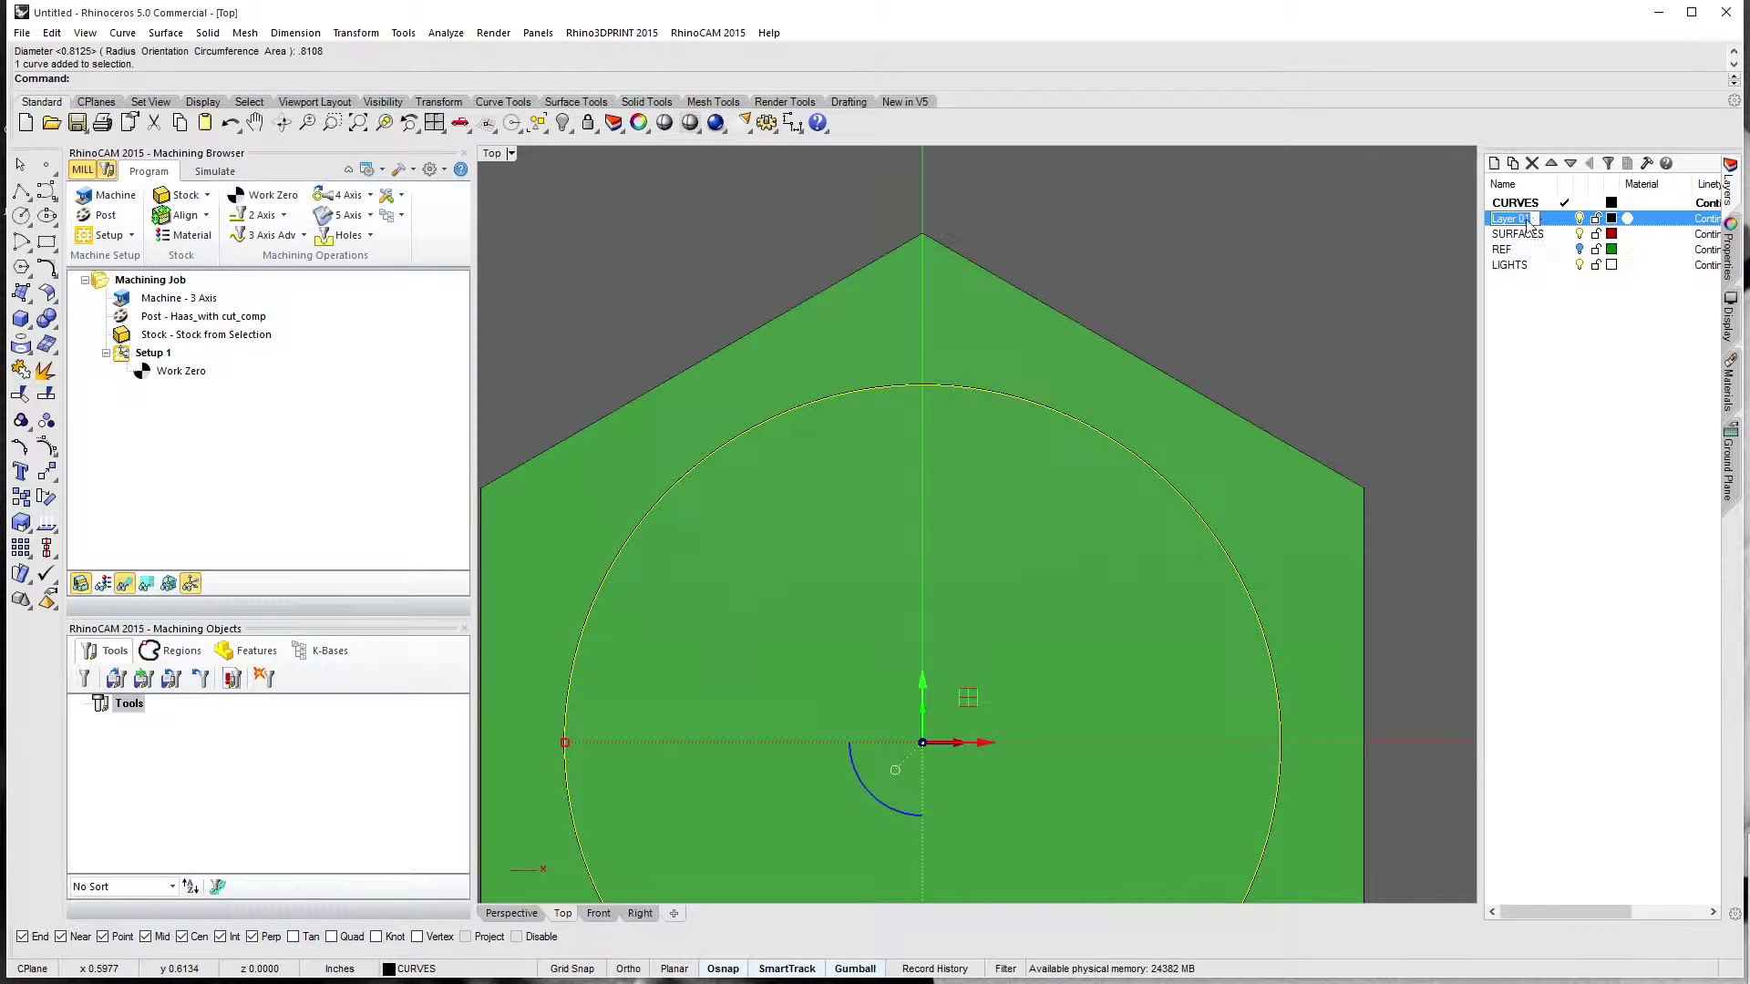
click(1611, 219)
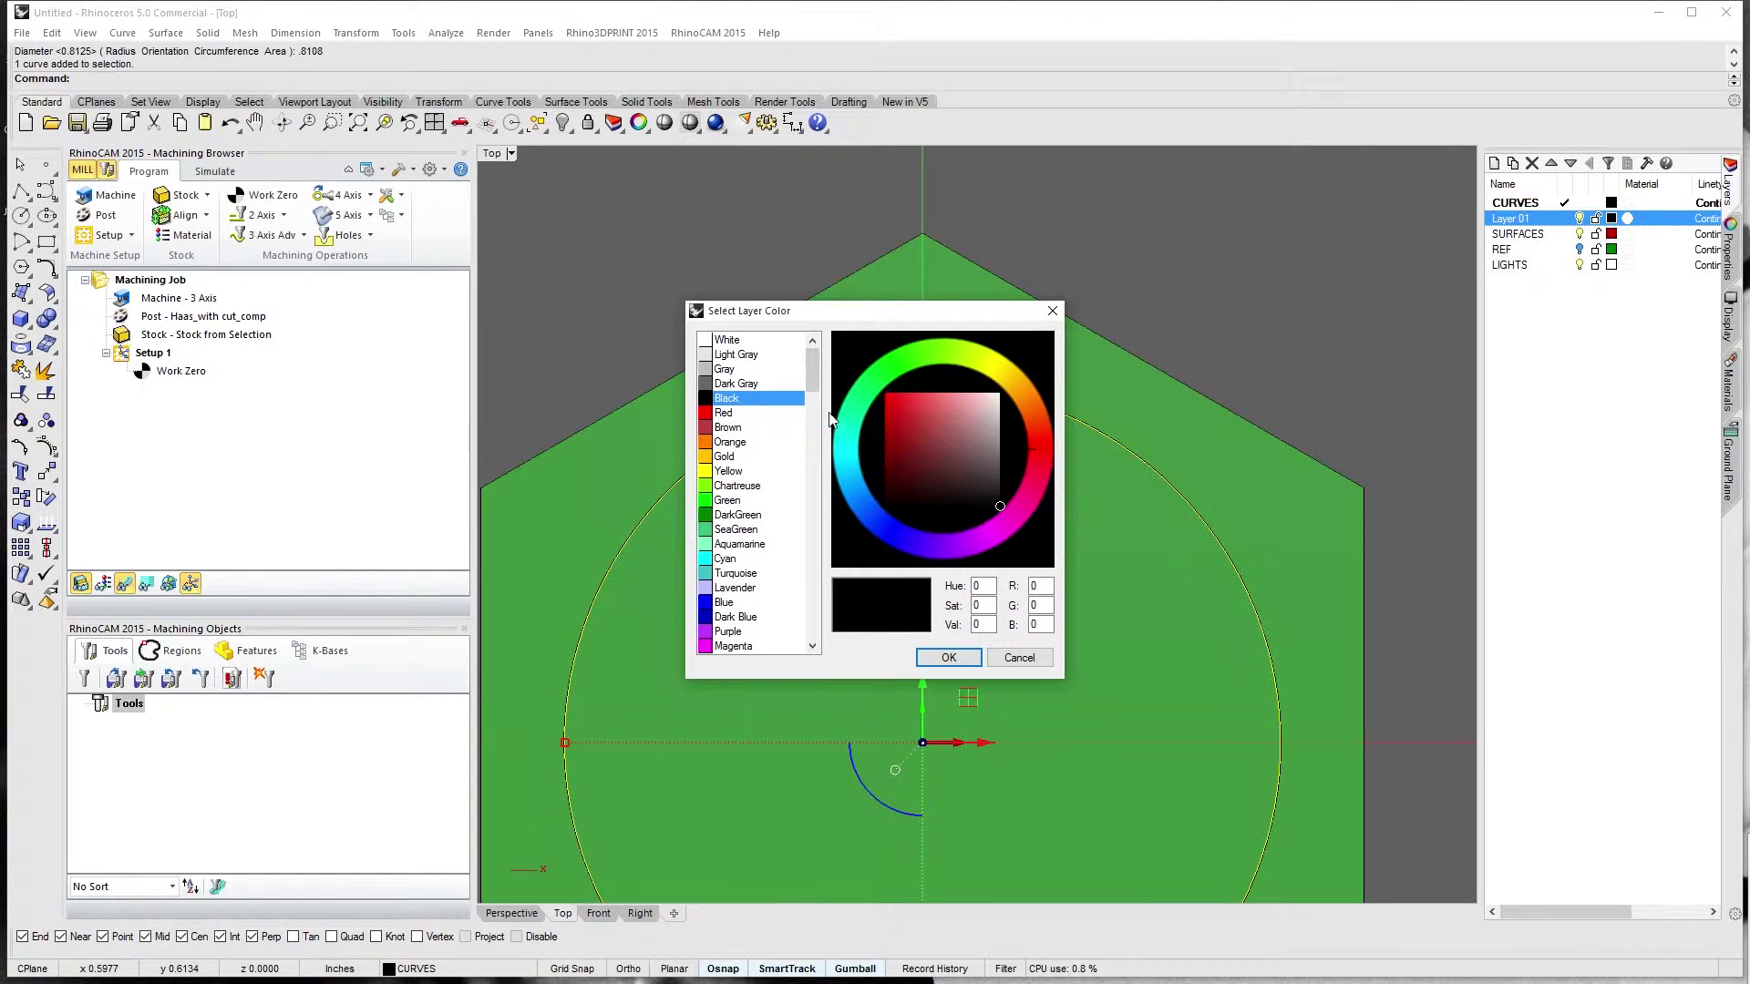
click(724, 413)
click(946, 656)
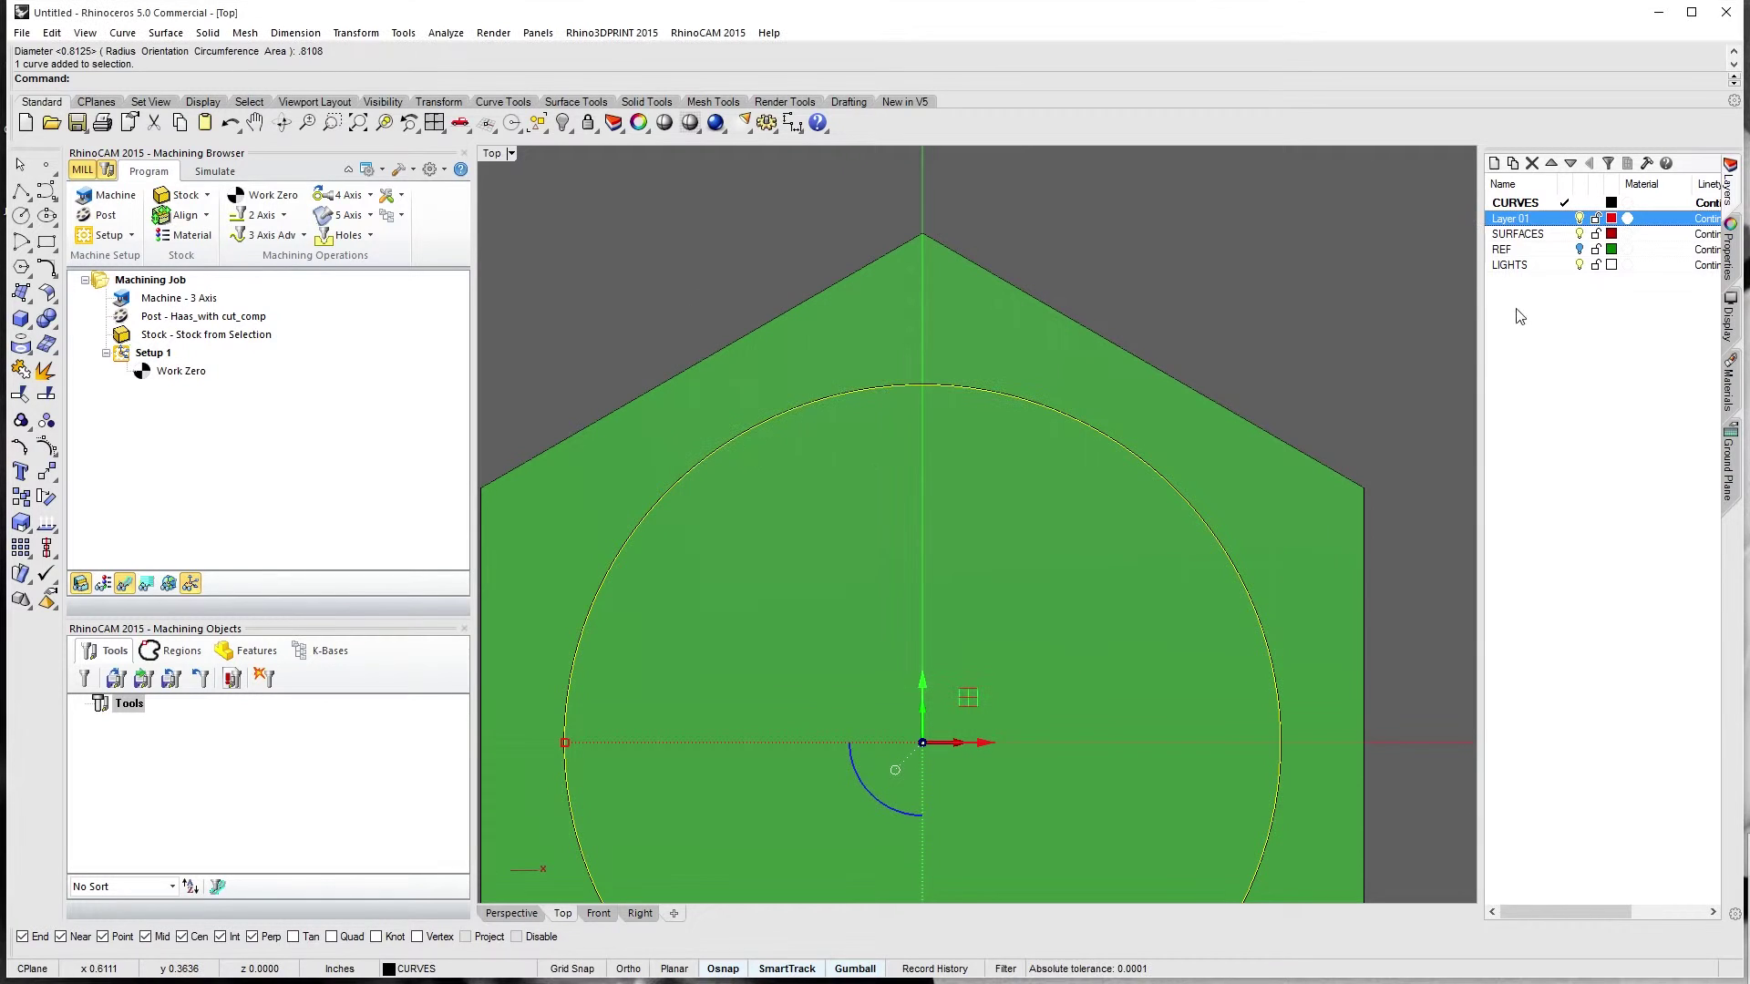
right_click(1528, 218)
click(1572, 539)
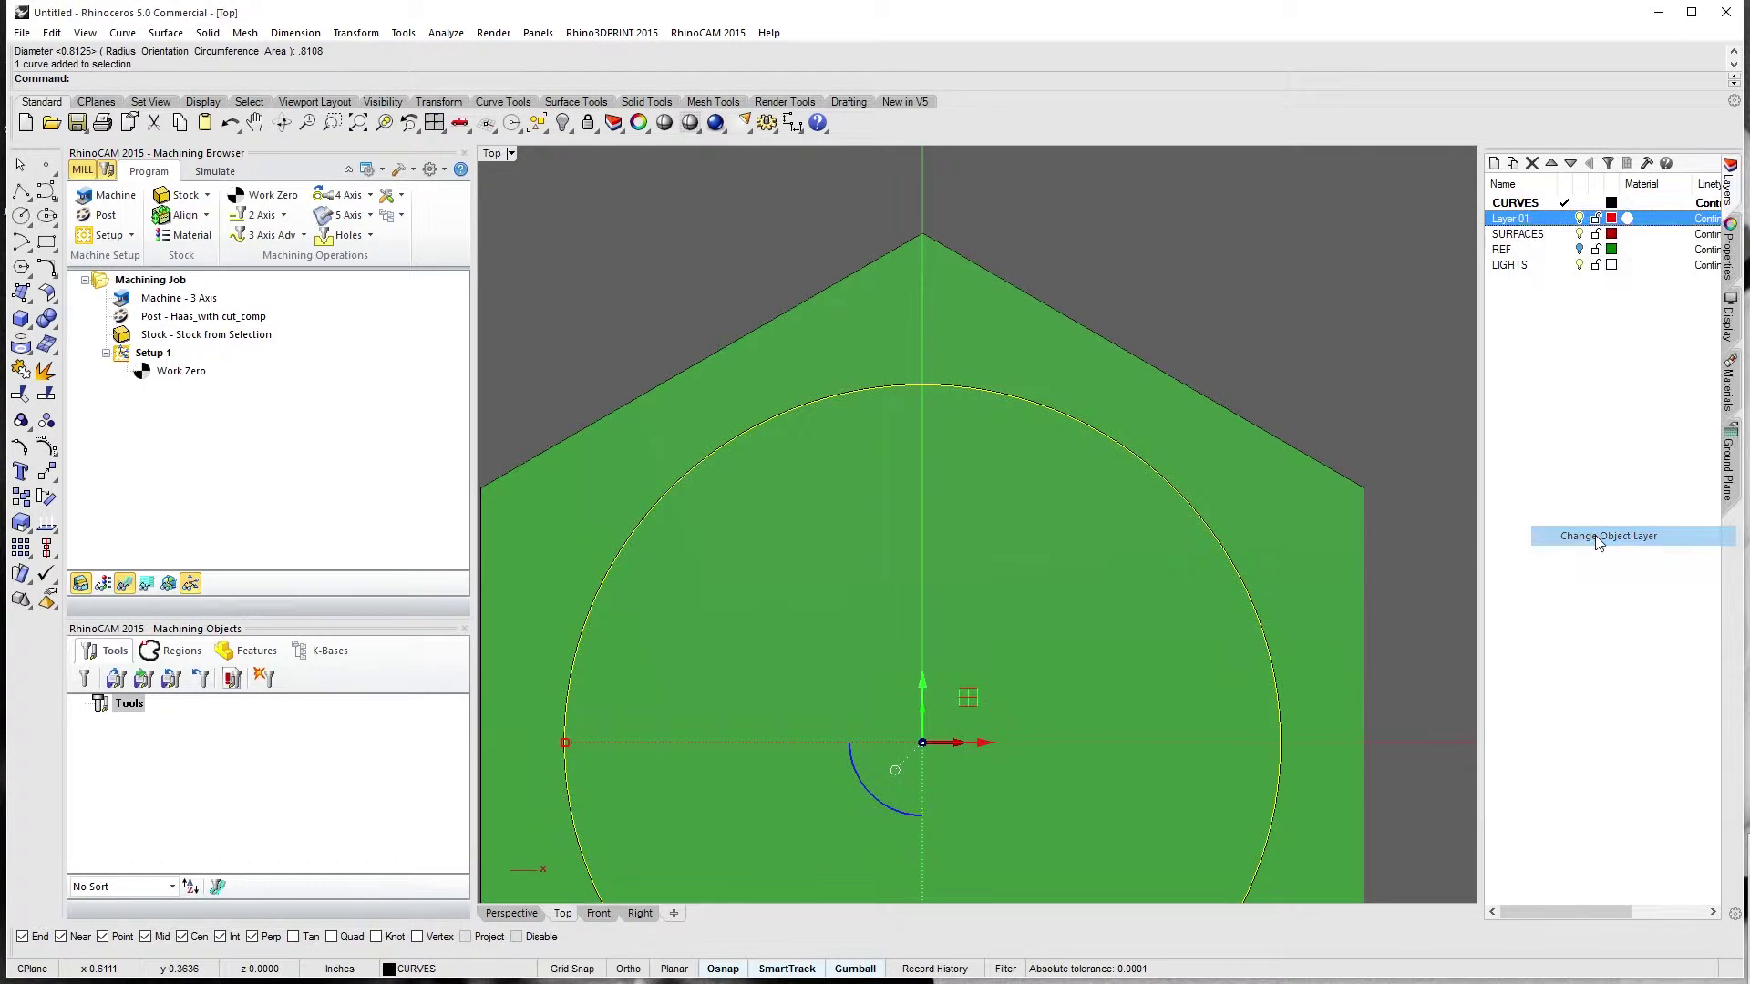
scroll(929, 637, down, 4)
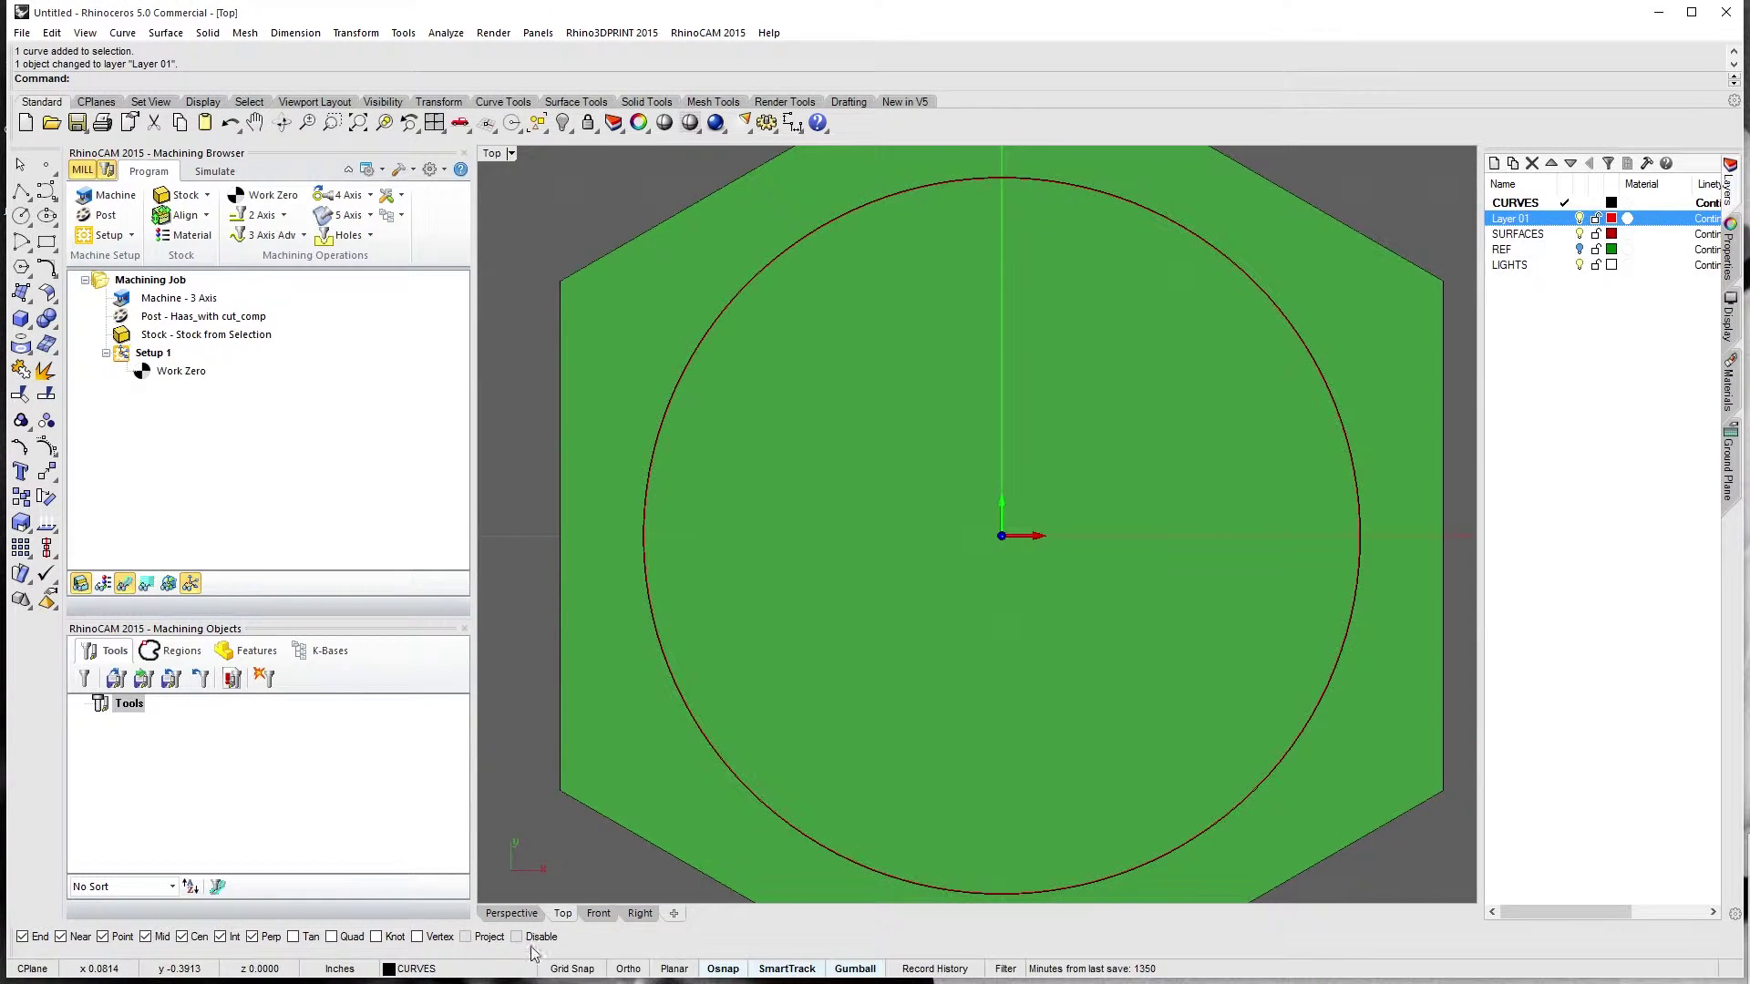
Select the circle on Layer 01 in the Perspective view and start a 2 1/2 Axis Profiling operation with it as drive region
click(513, 915)
scroll(926, 375, up, 5)
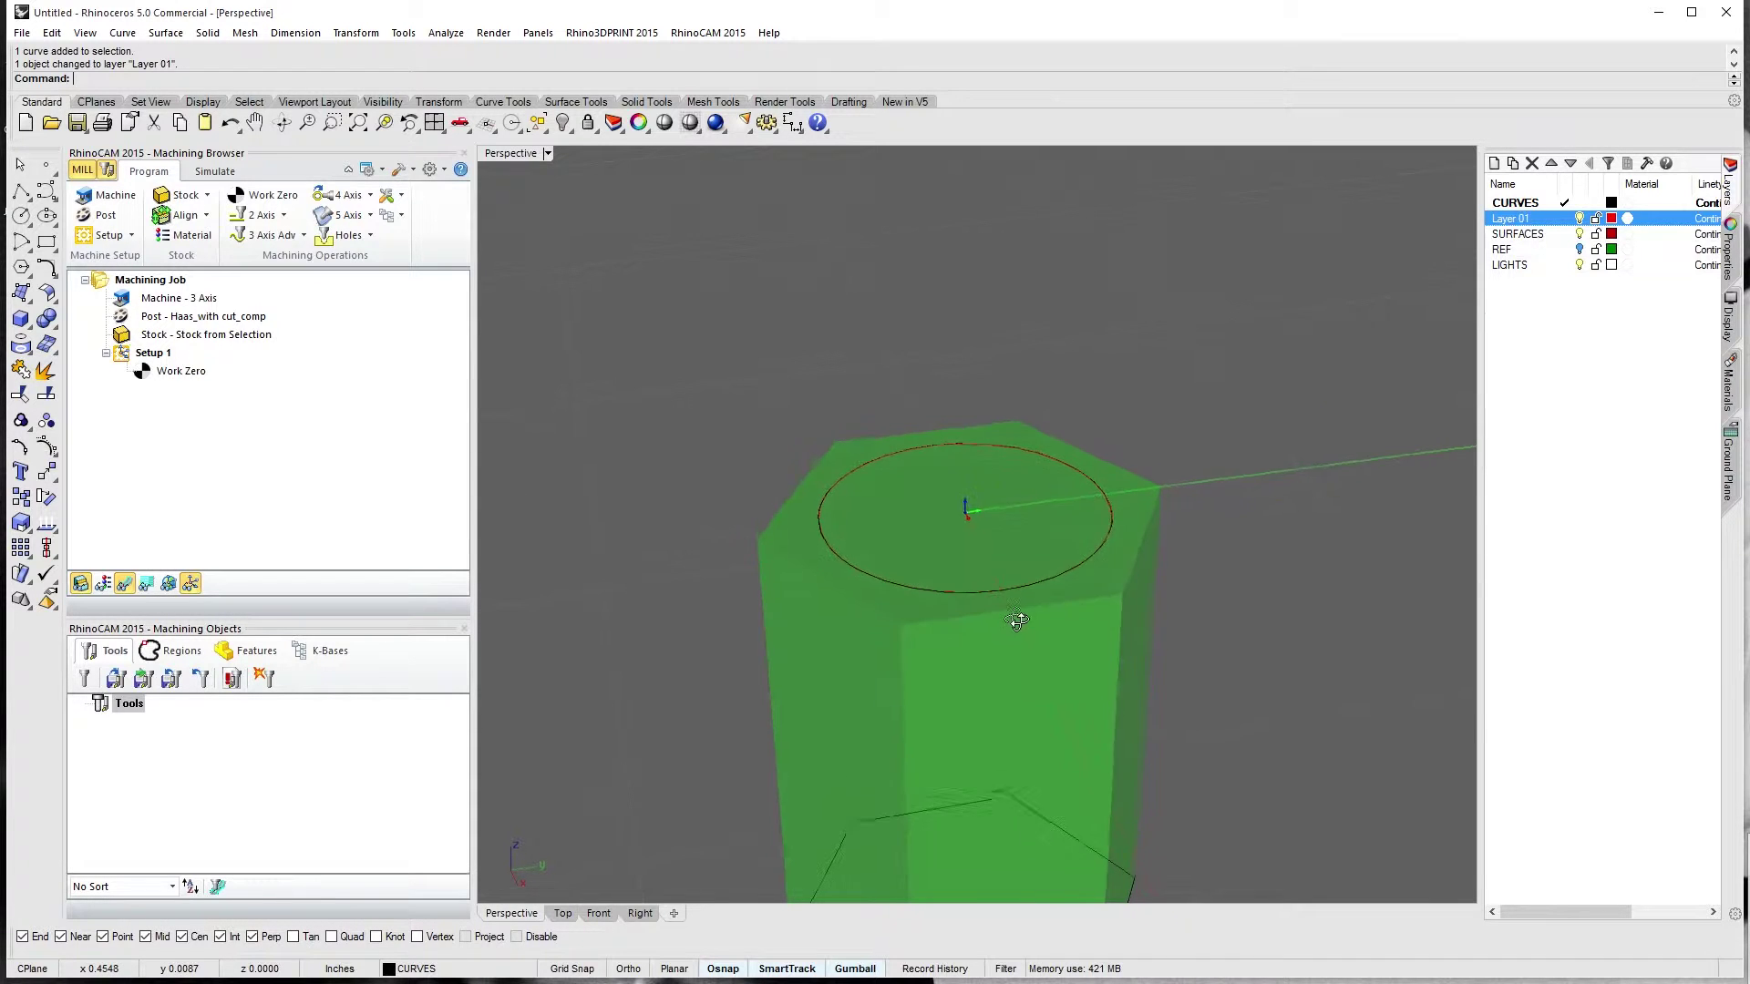
shift+right_drag(1018, 635, 1102, 404)
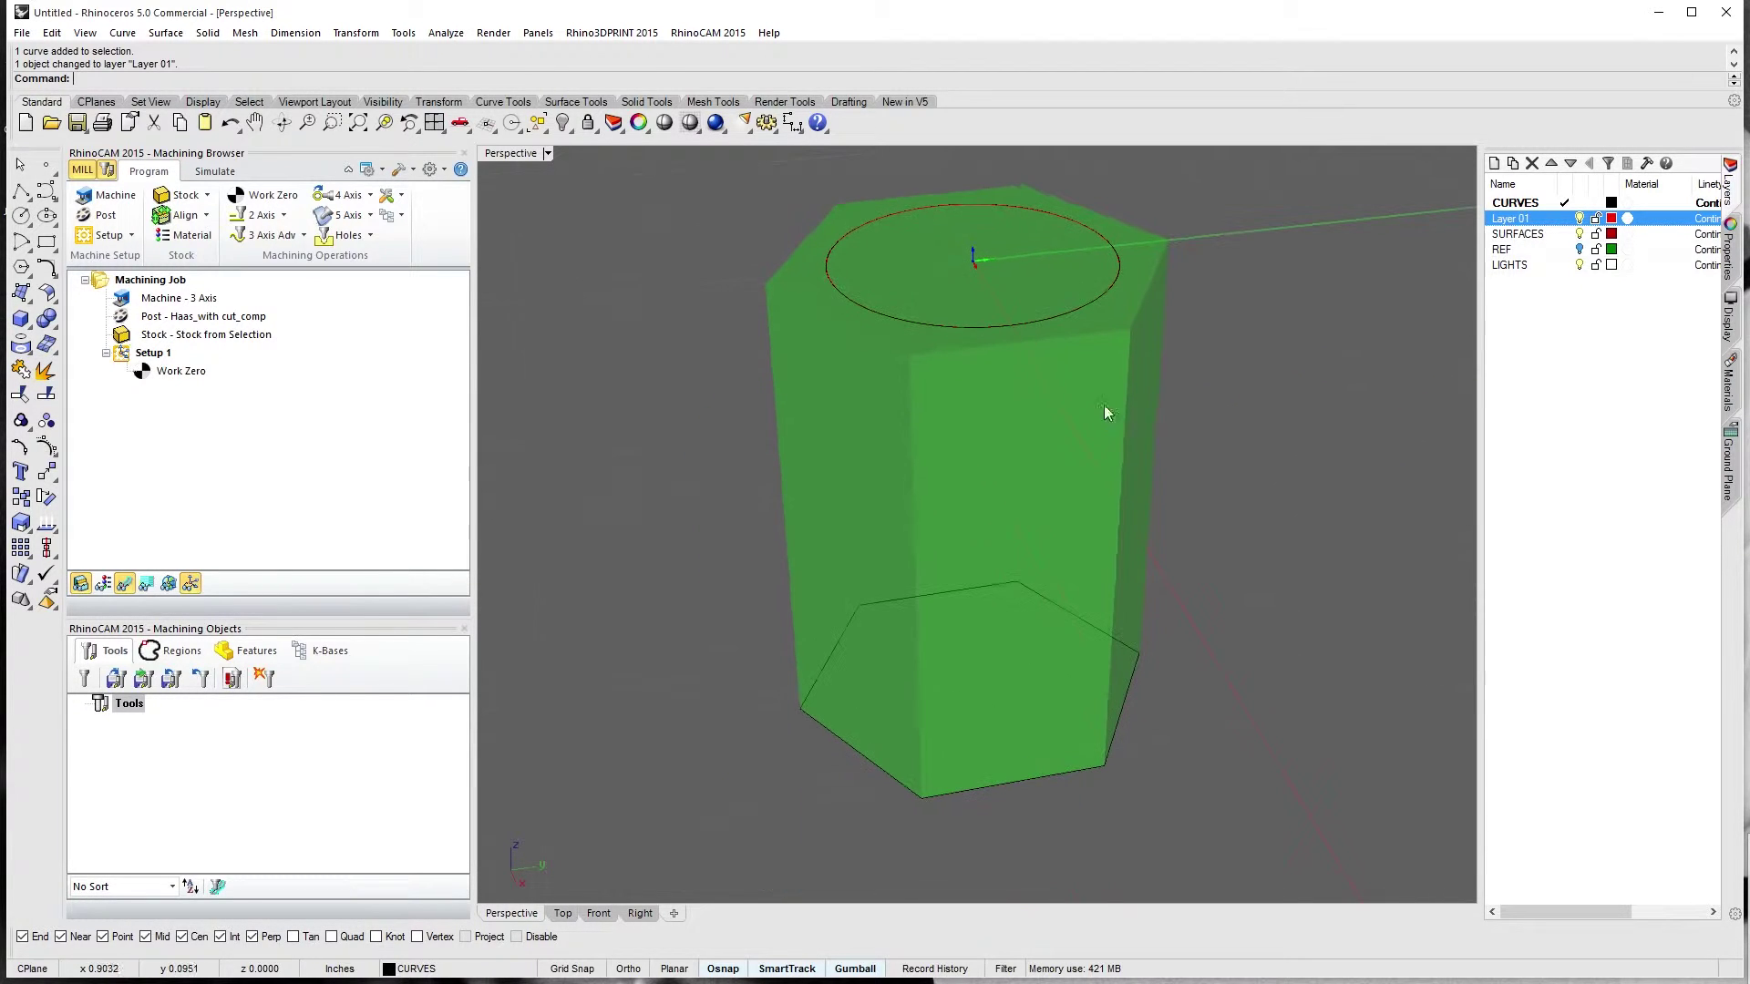
right_click(1536, 198)
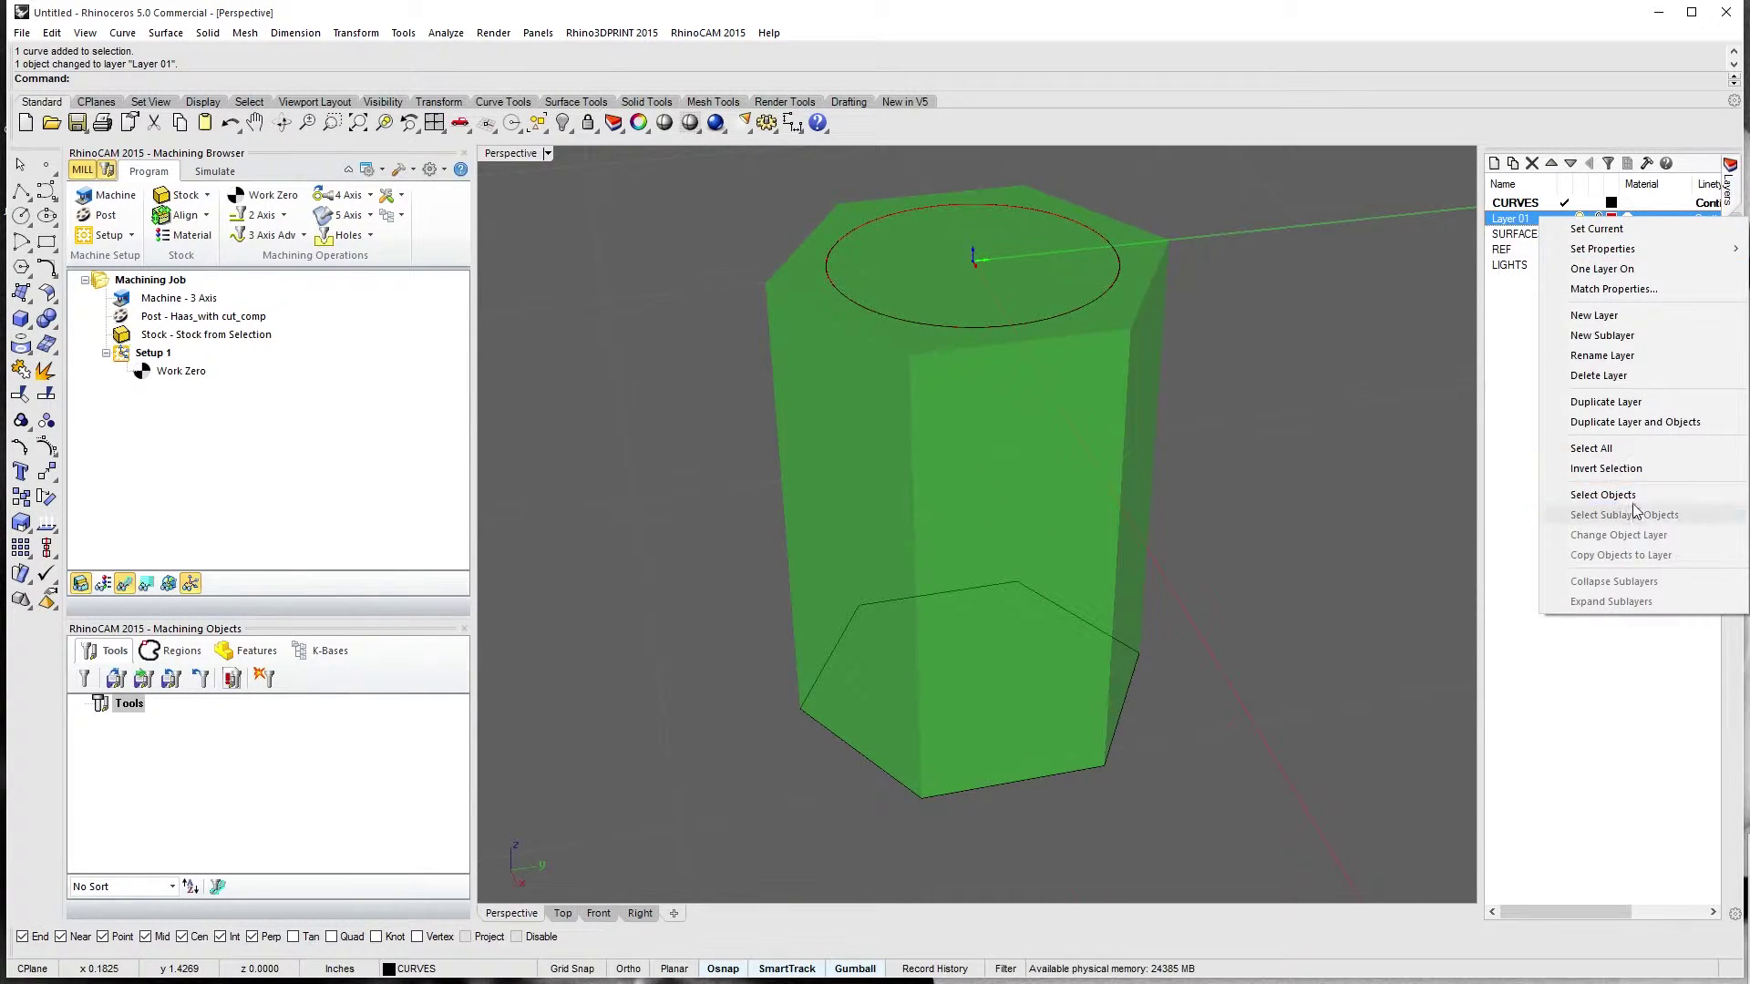
click(1601, 494)
right_drag(605, 506, 1020, 519)
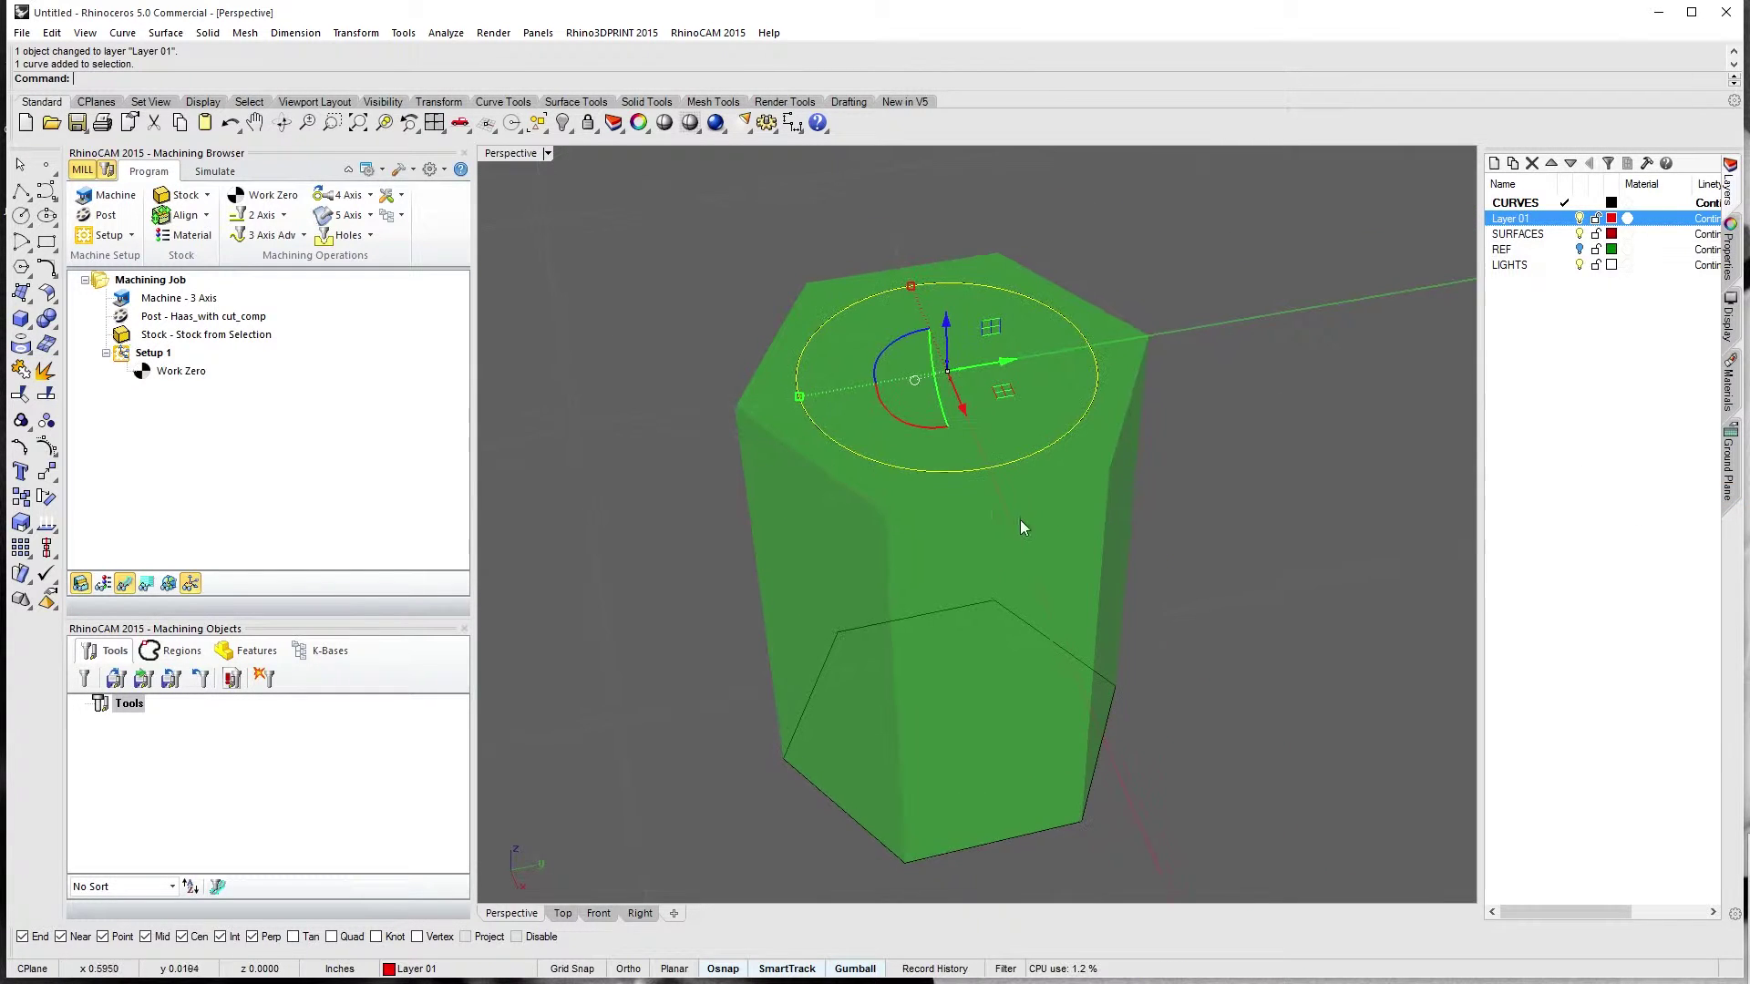
scroll(1108, 545, up, 3)
scroll(1108, 545, down, 6)
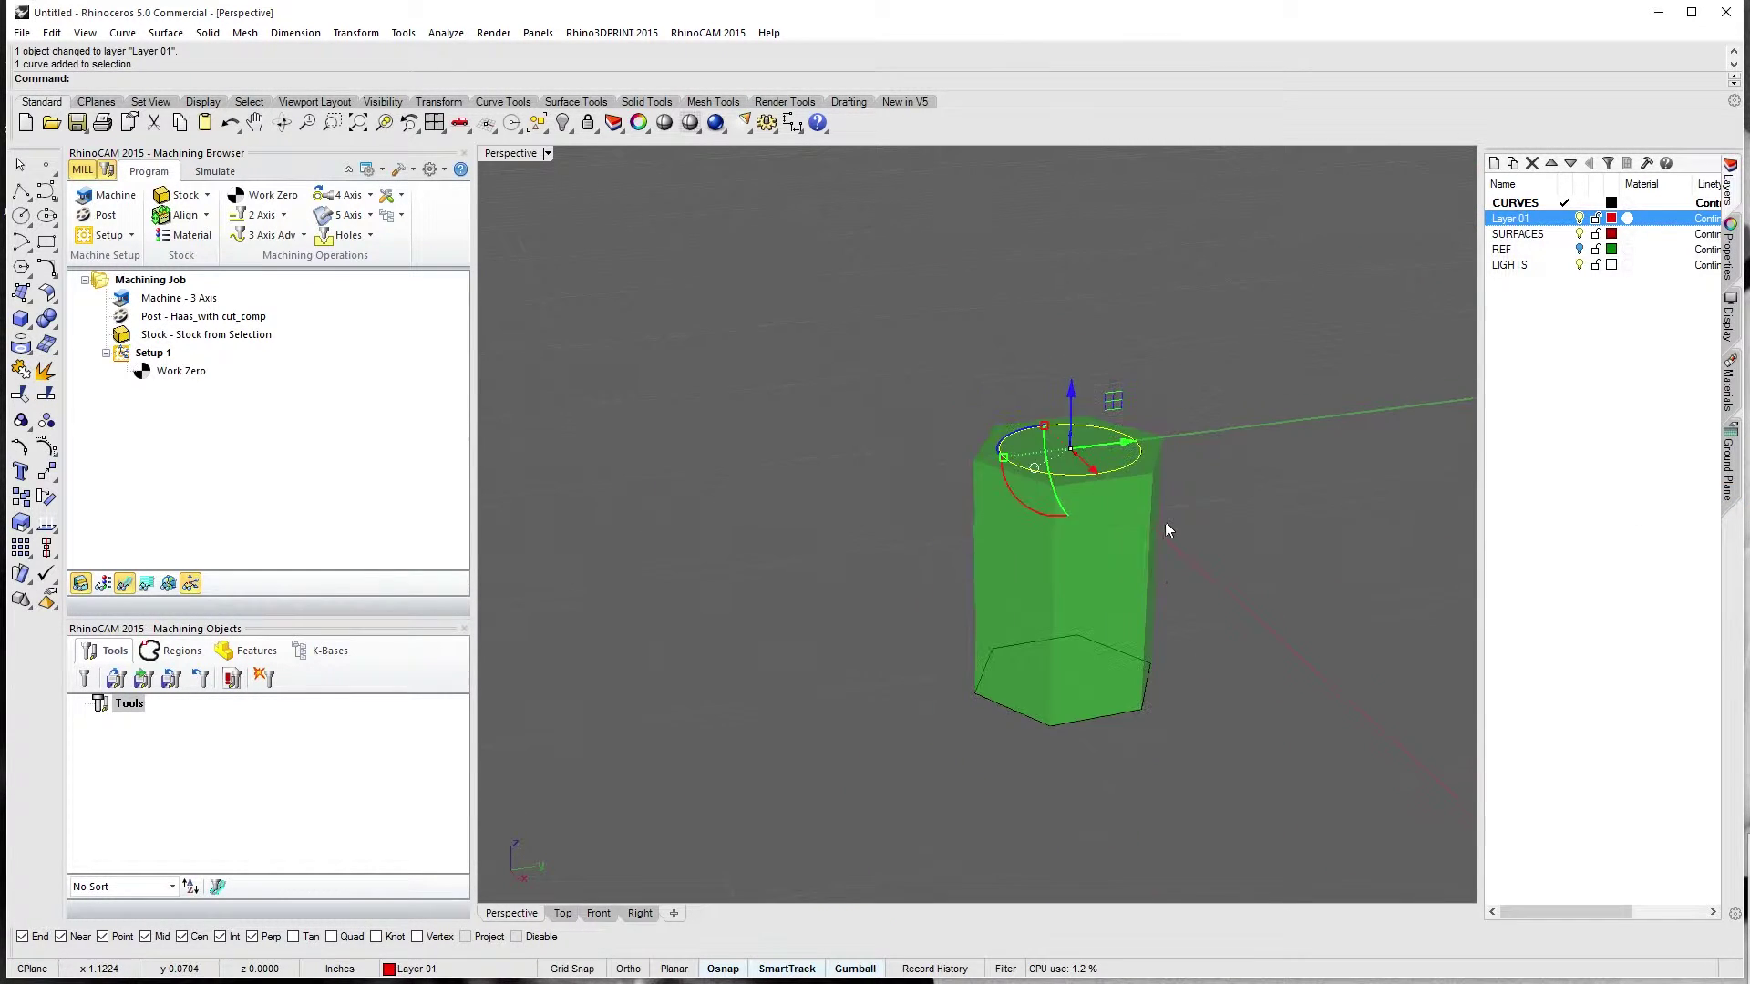
right_drag(1165, 521, 1097, 489)
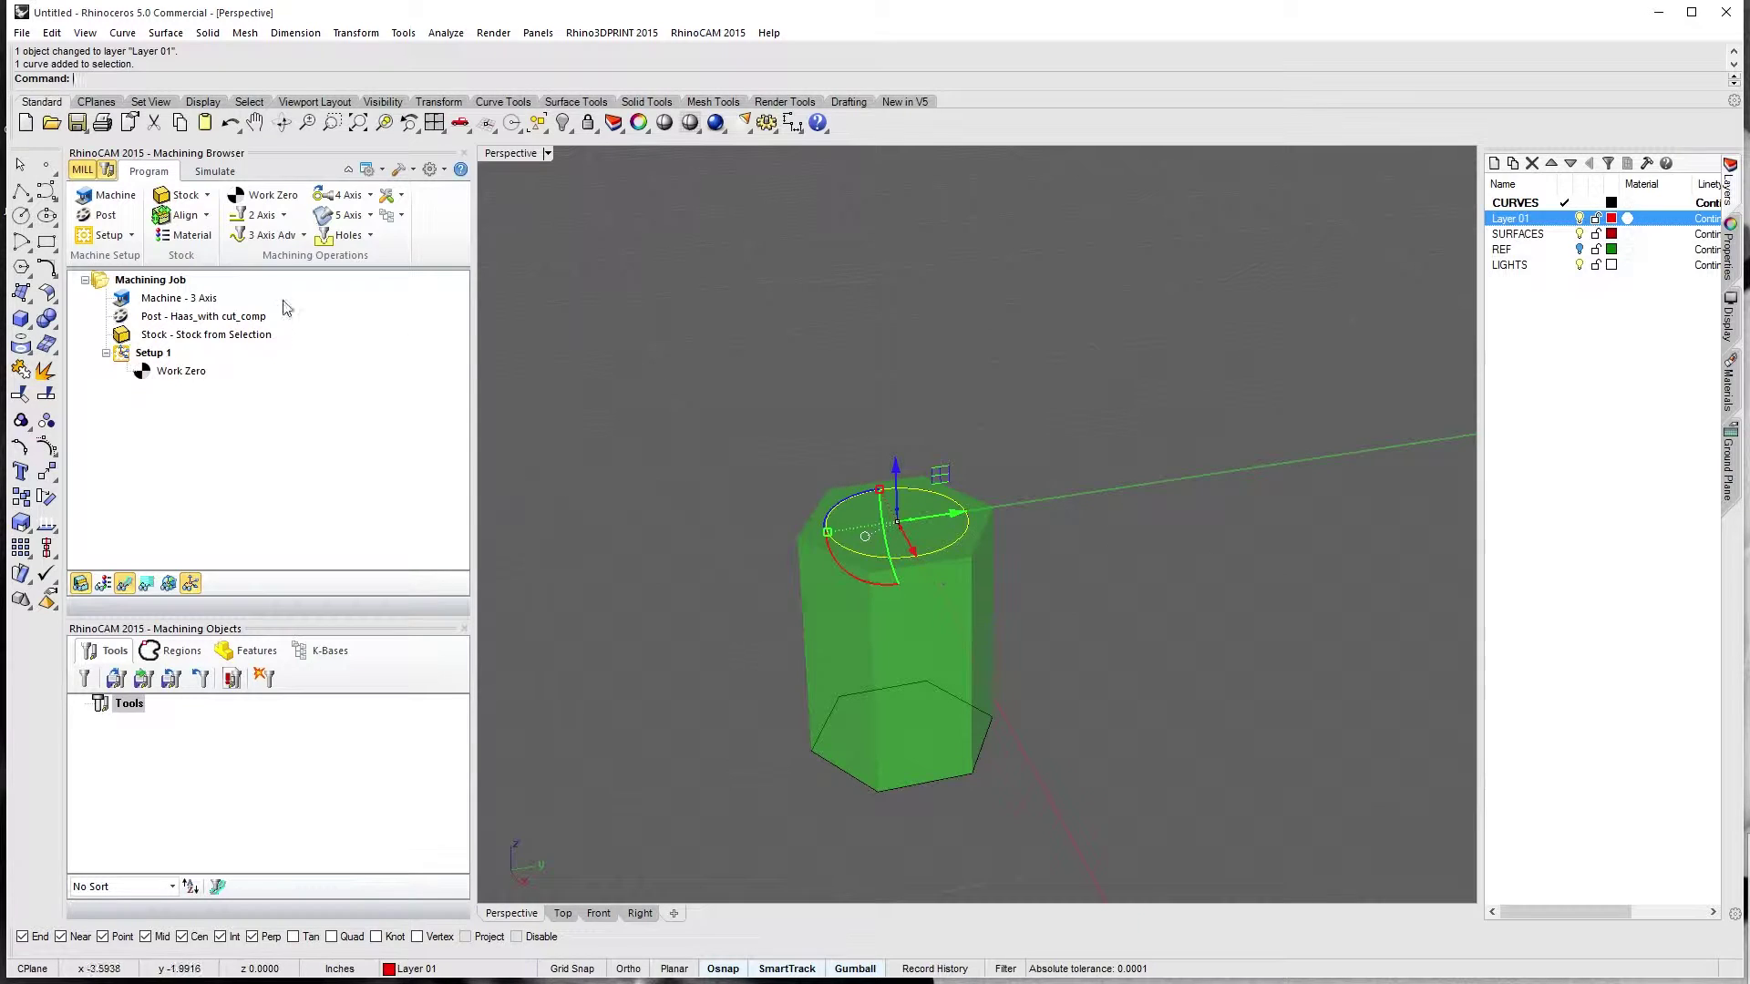
click(284, 217)
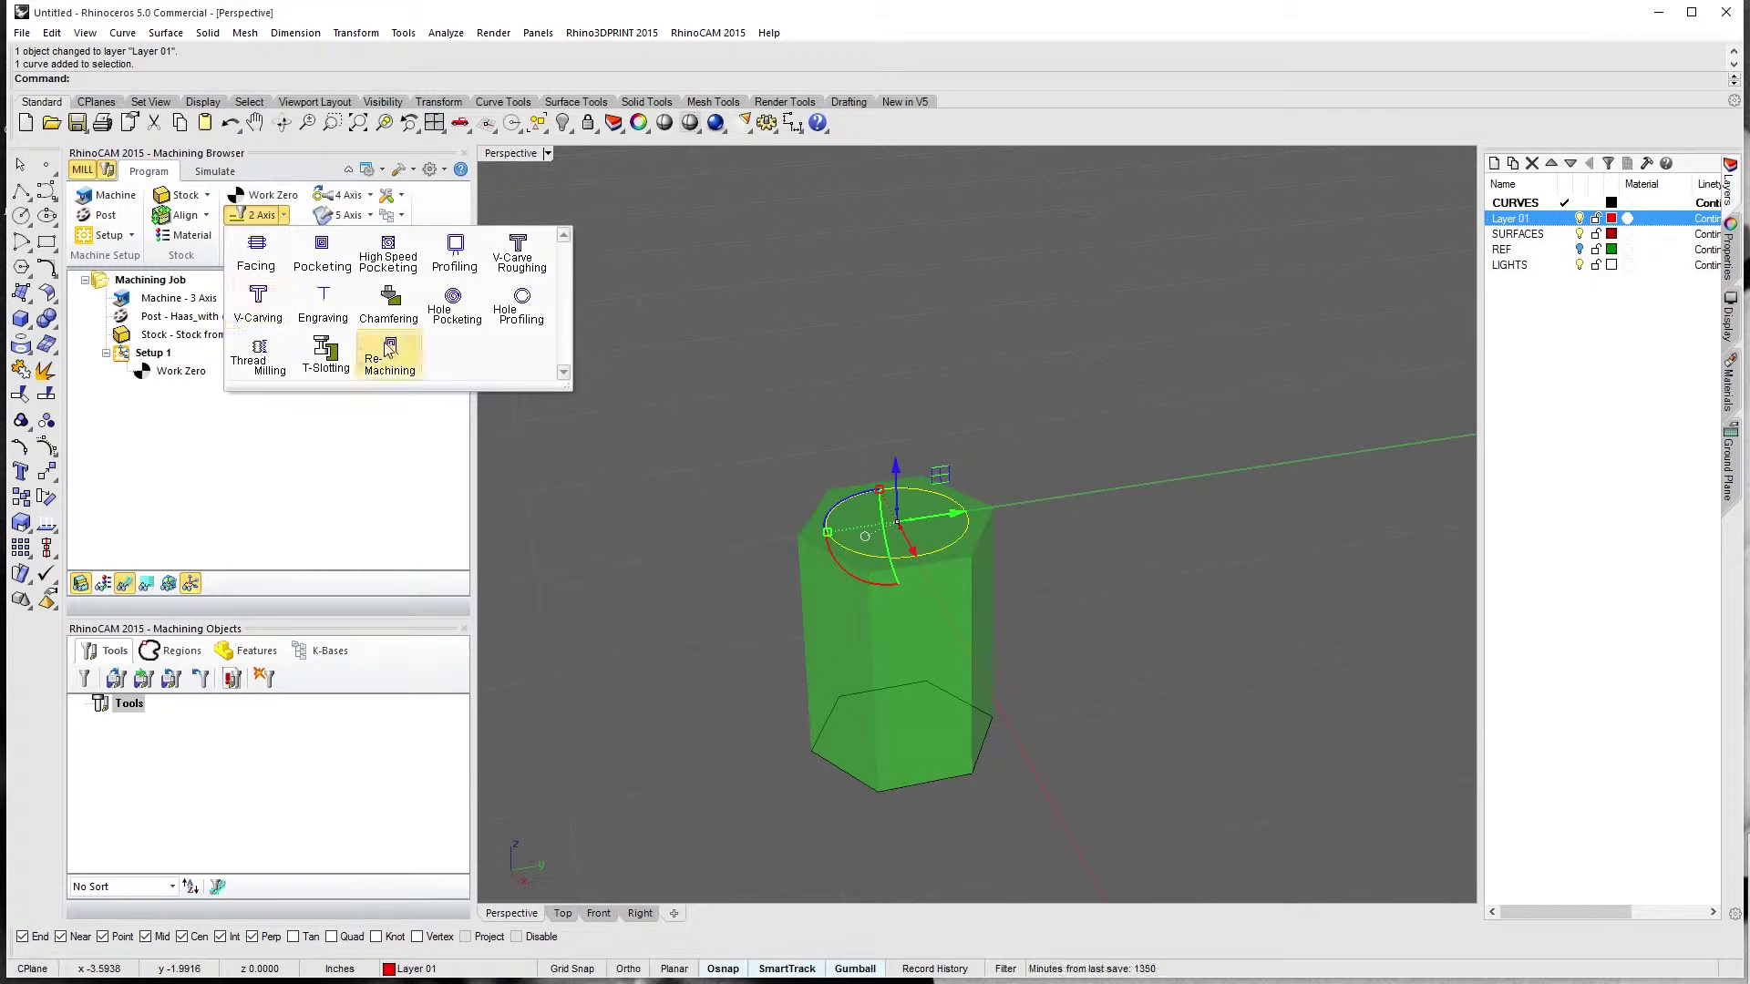
click(455, 255)
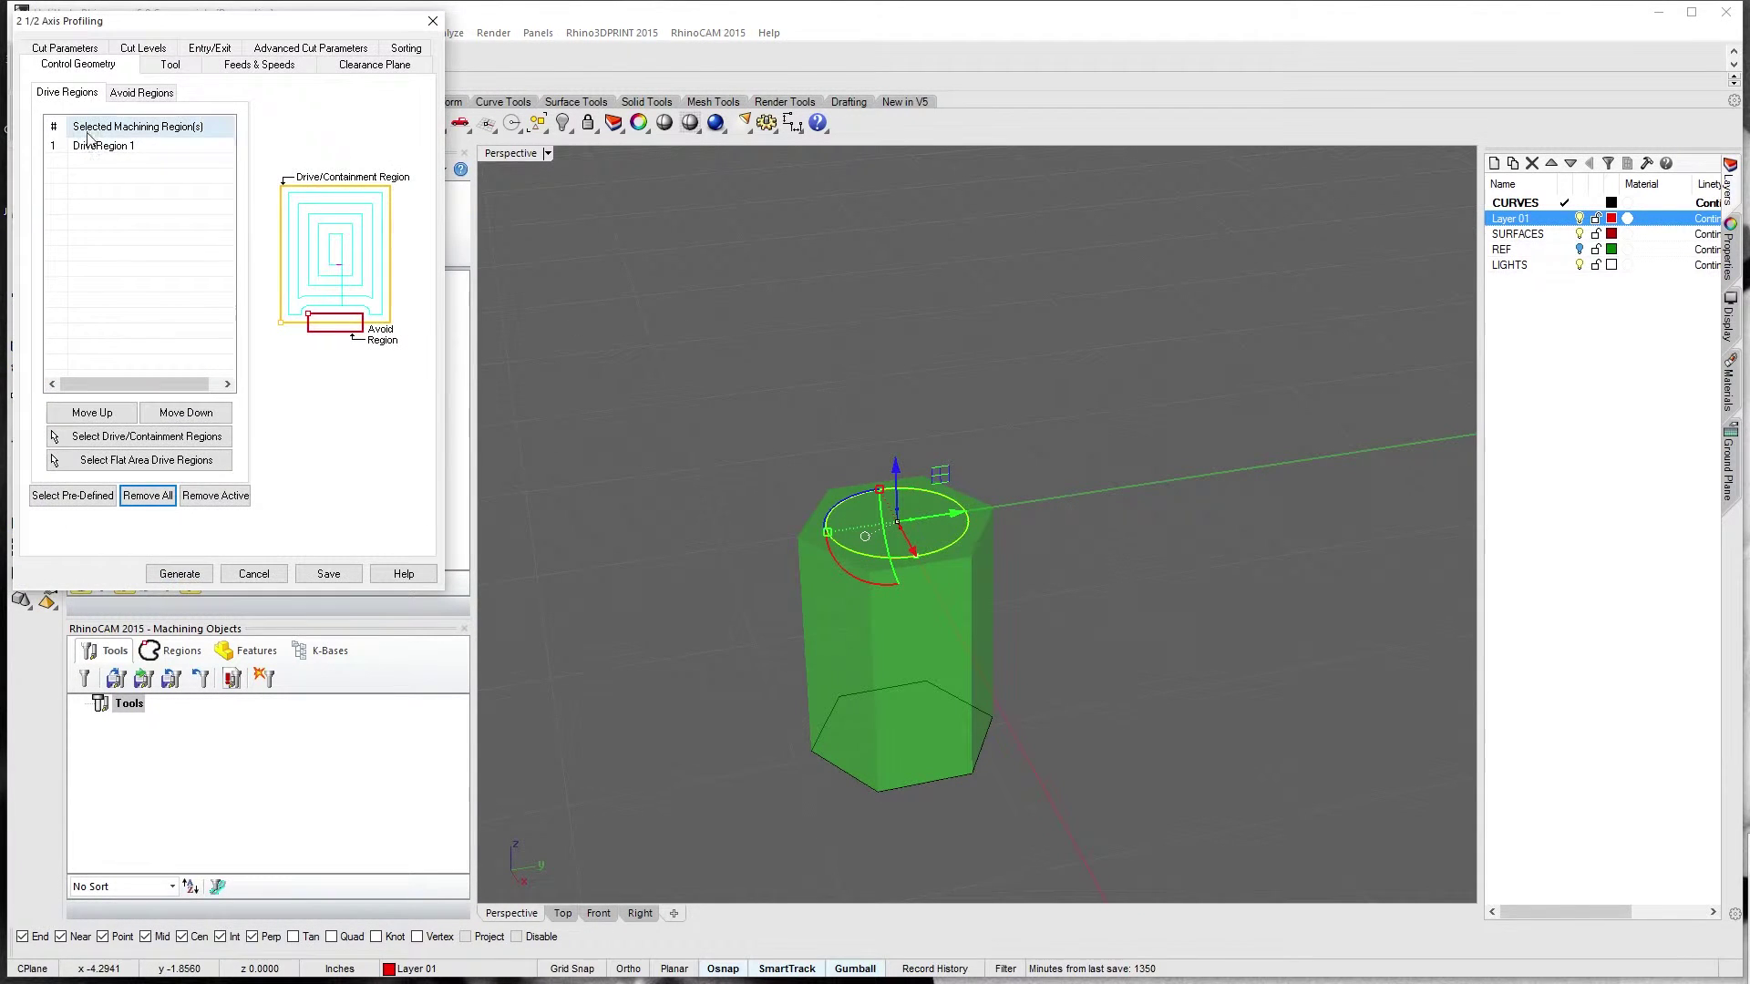
Create a flat mill for the profiling operation named 3/8 END MILL with a tool diameter of .3744 inch
click(170, 65)
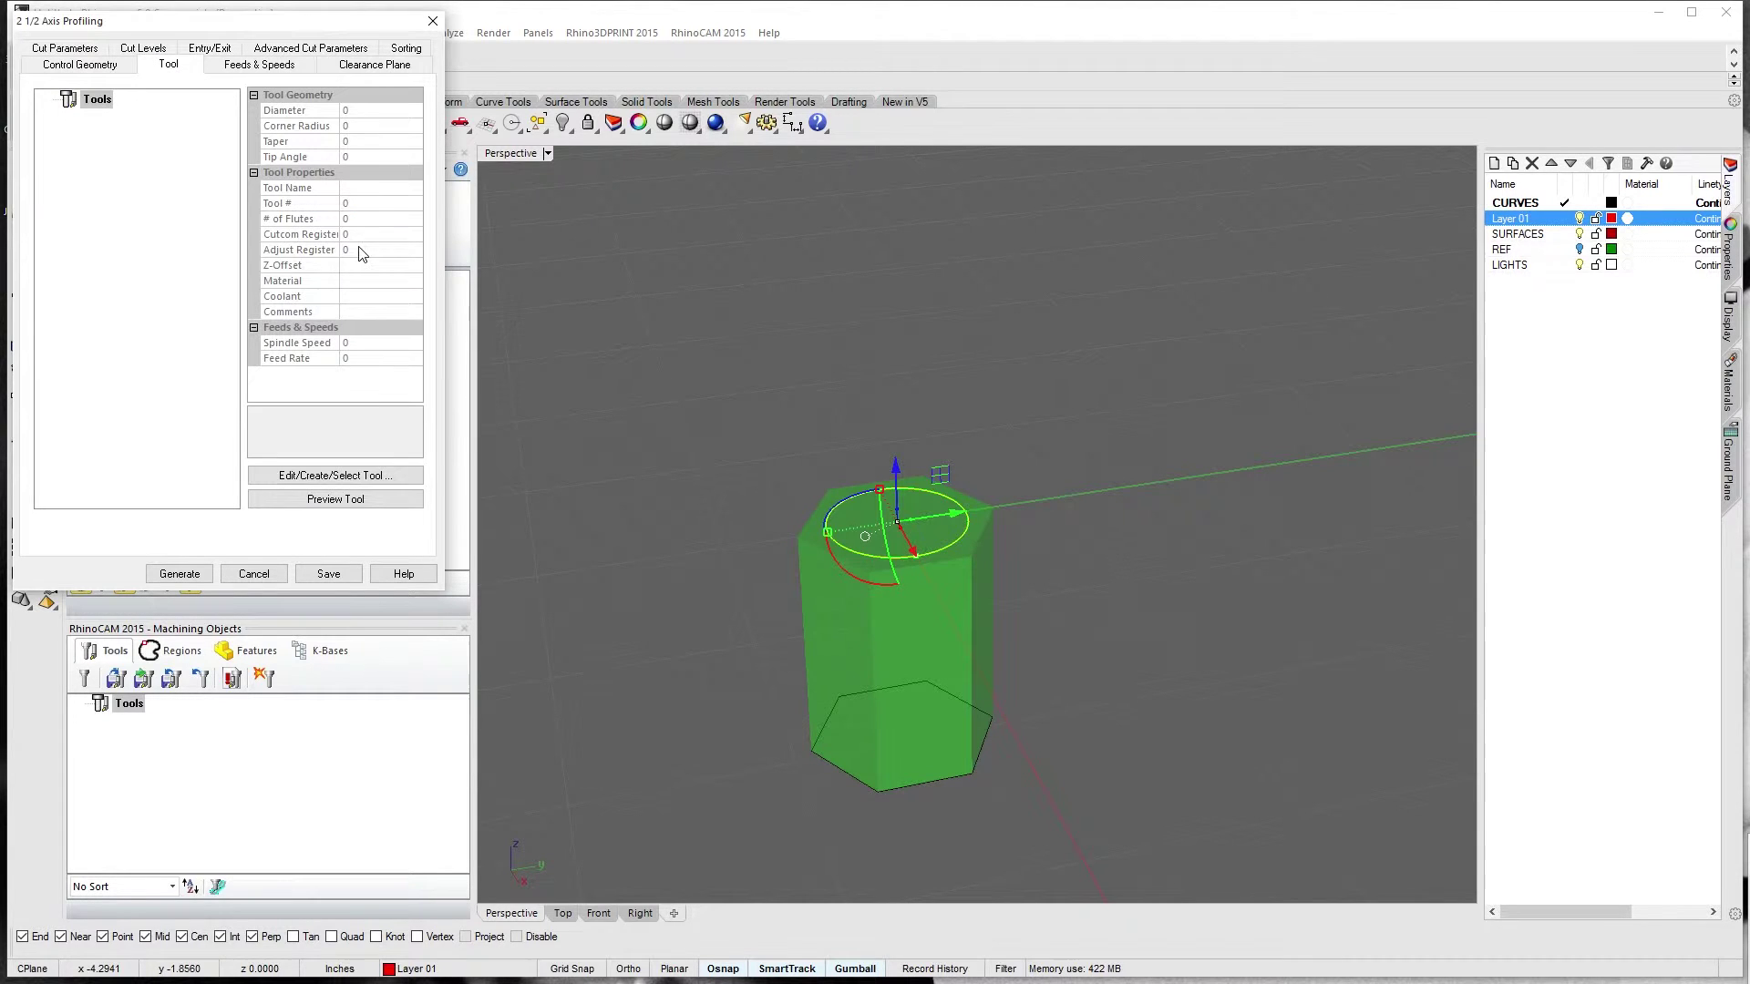
click(290, 475)
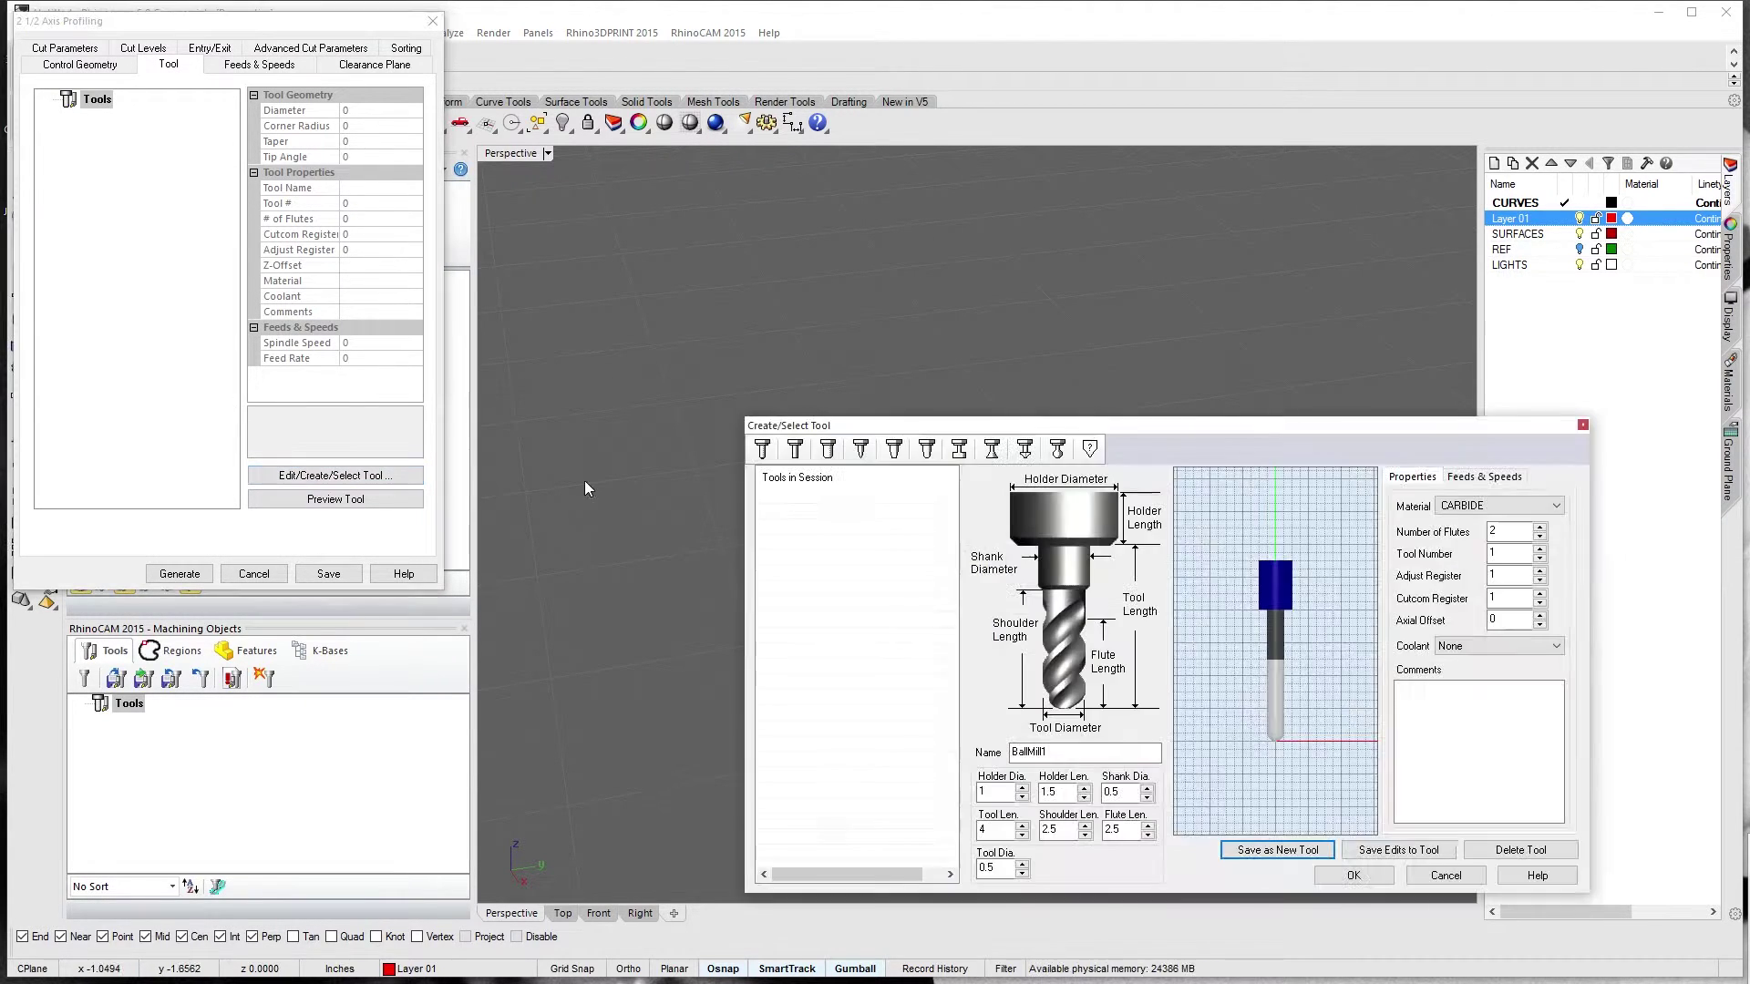
click(762, 449)
double_click(1030, 752)
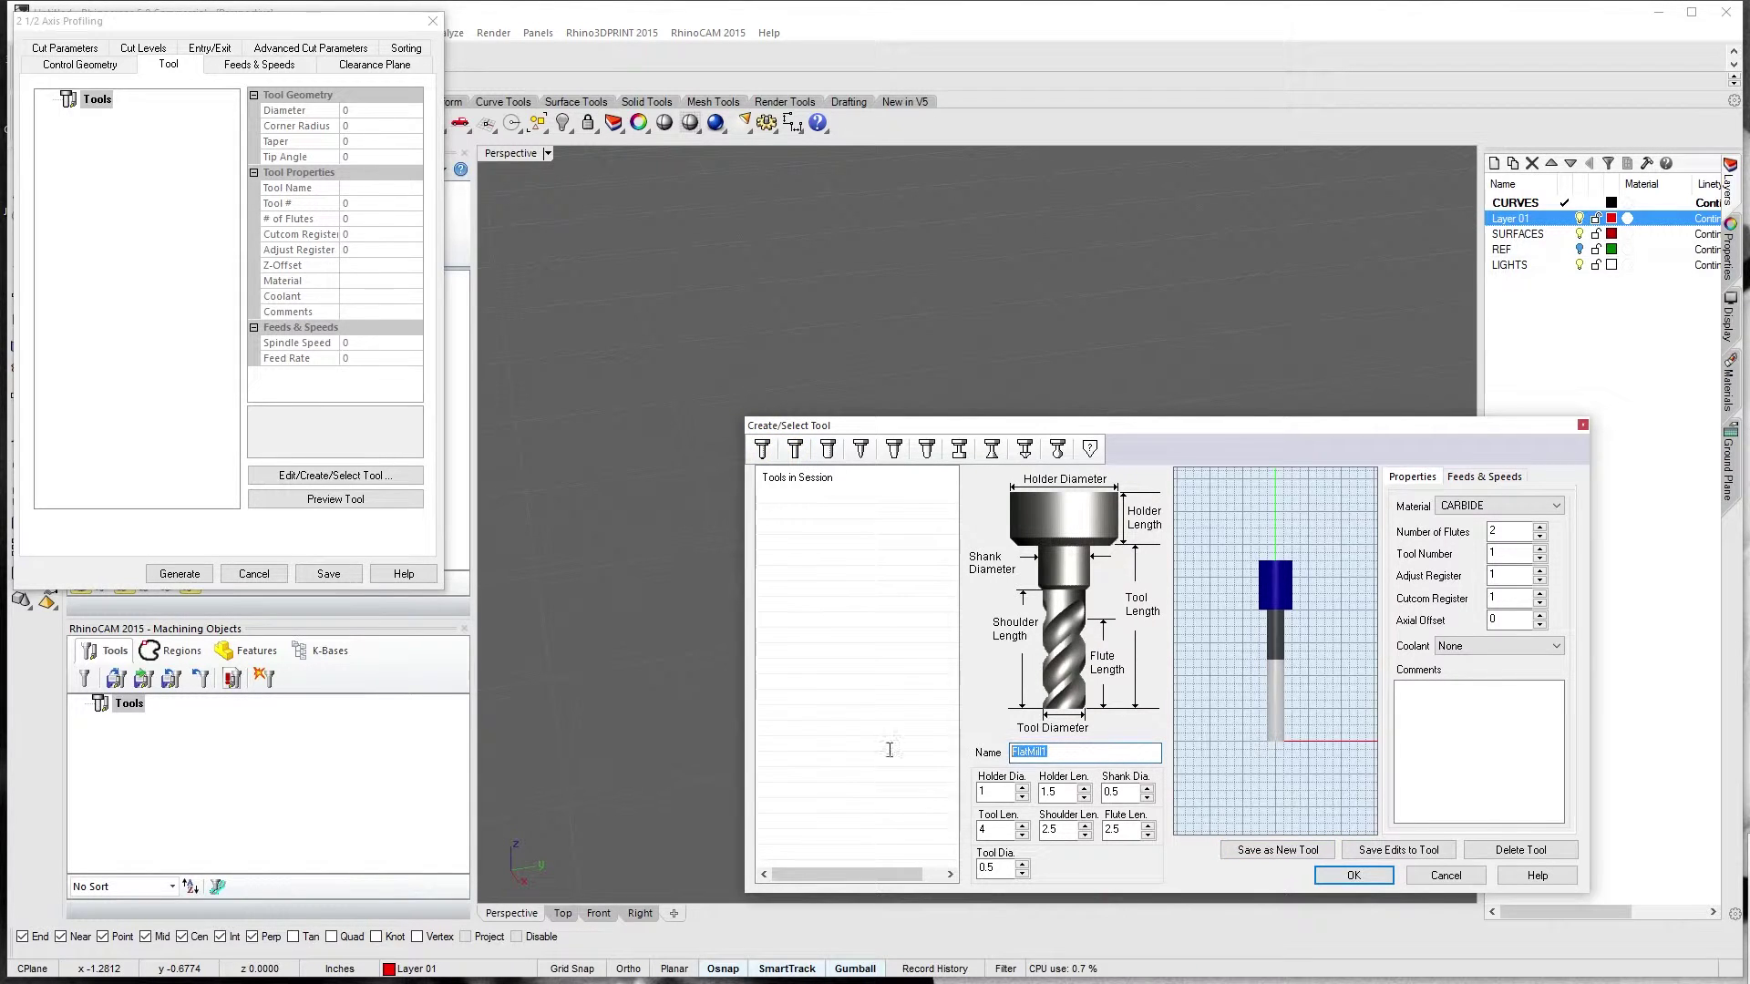
text(3/8 END MILL)
double_click(1002, 868)
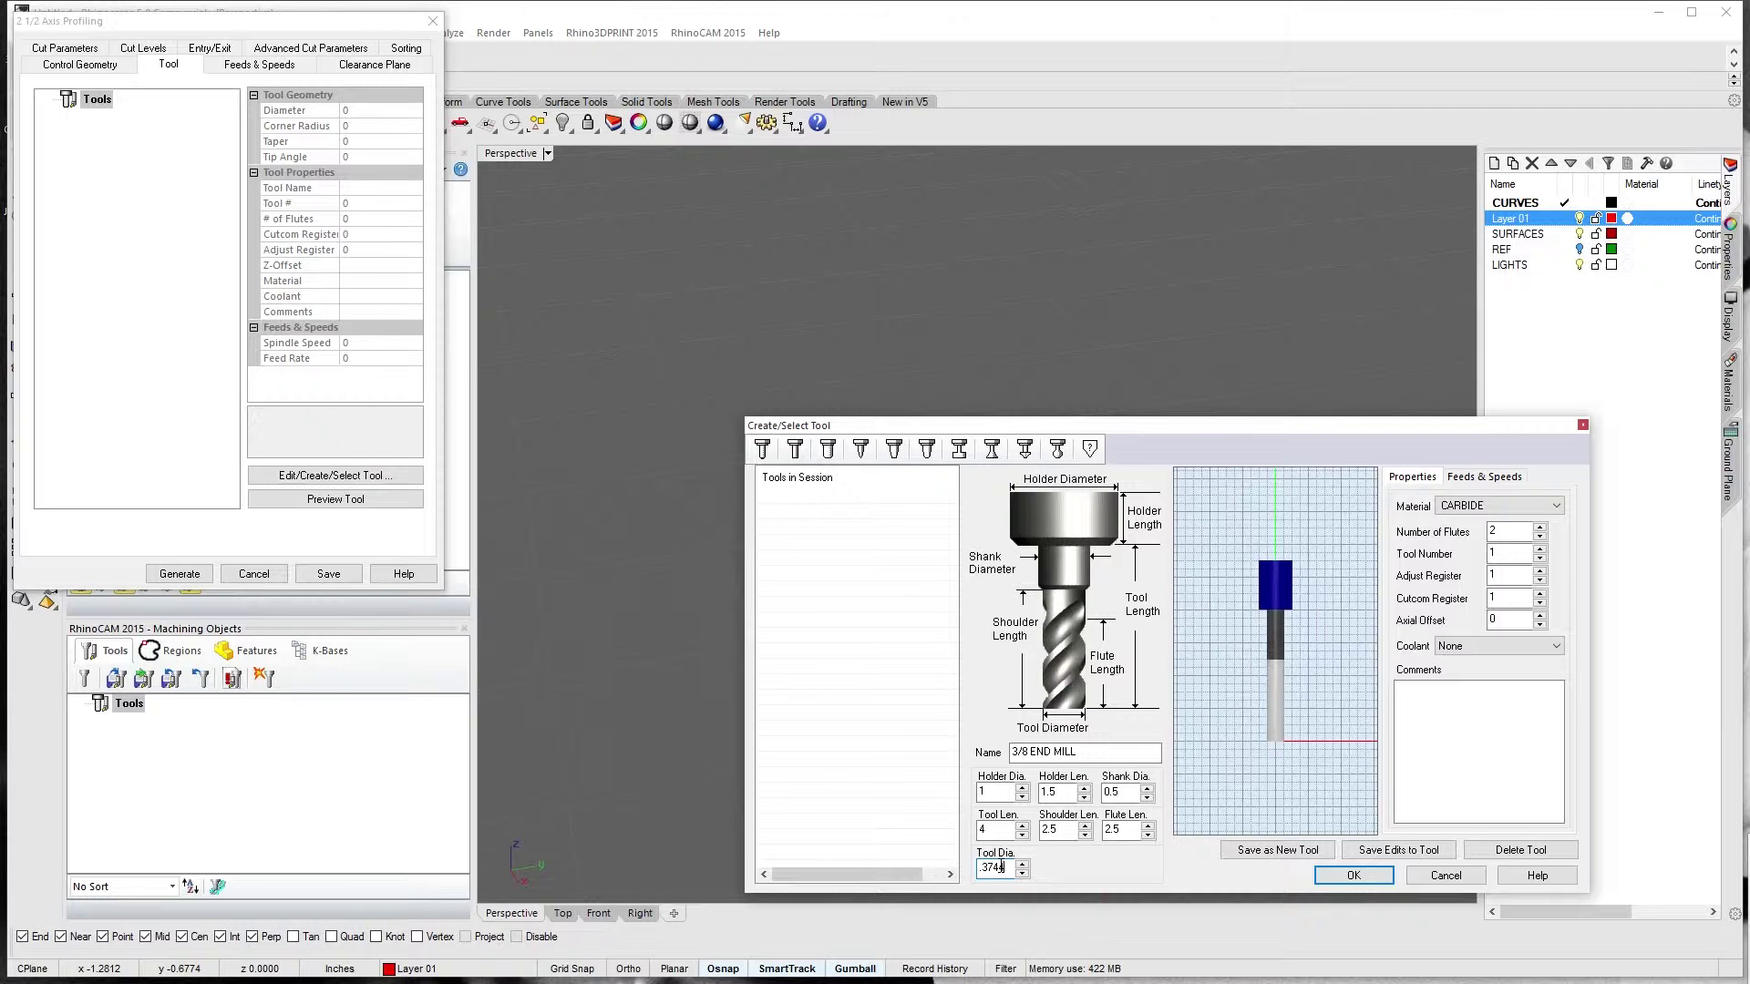
text(.3744)
key(Tab)
Set the end mill's flute length to 1 inch and its tool length to 2 inches
double_click(1119, 829)
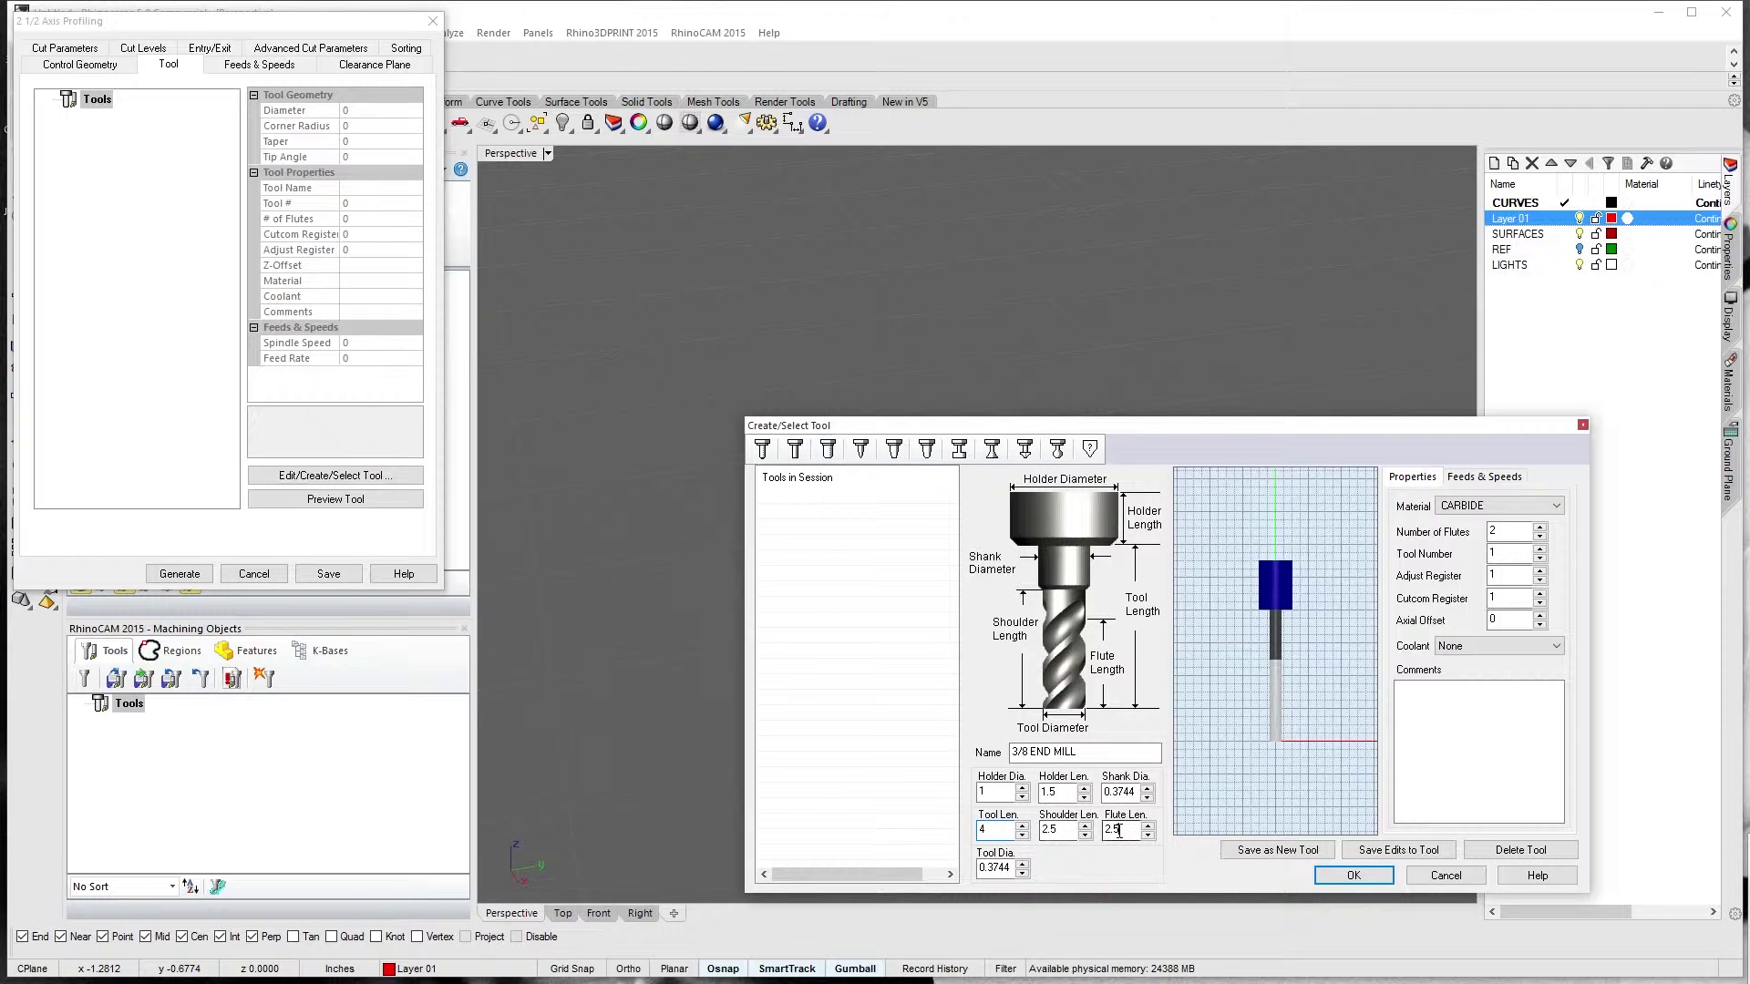
text(1)
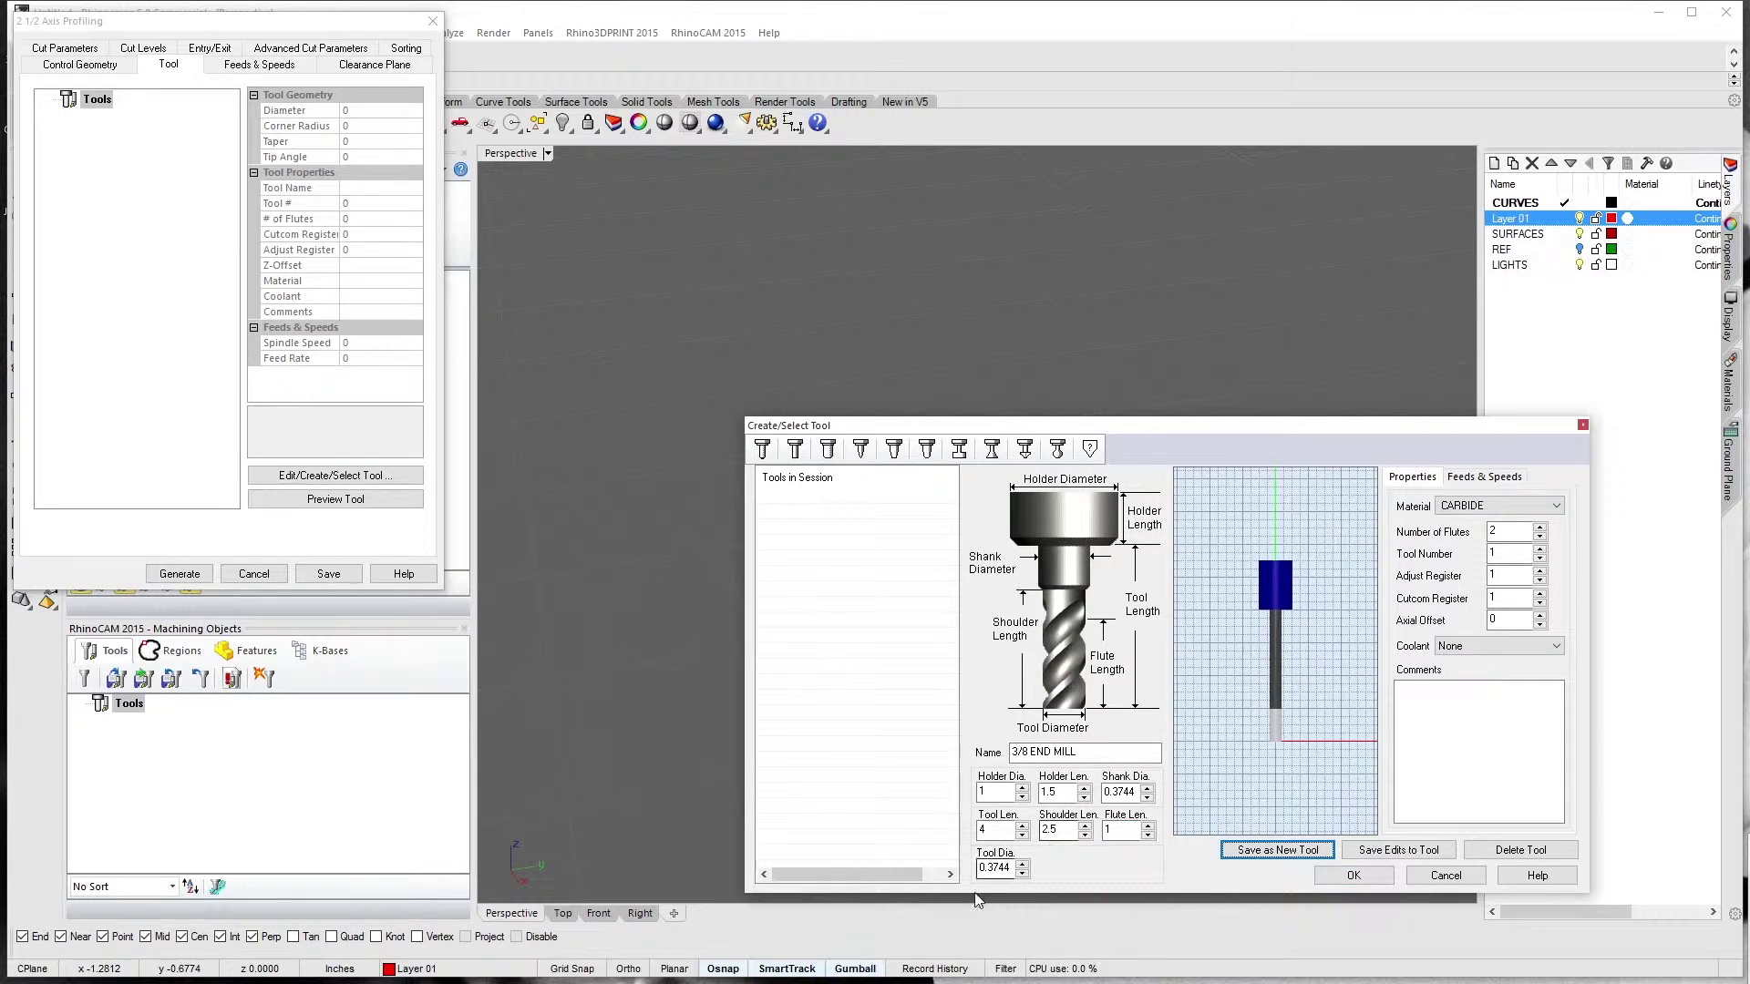
key(Tab)
key(Tab)
text(2)
key(Tab)
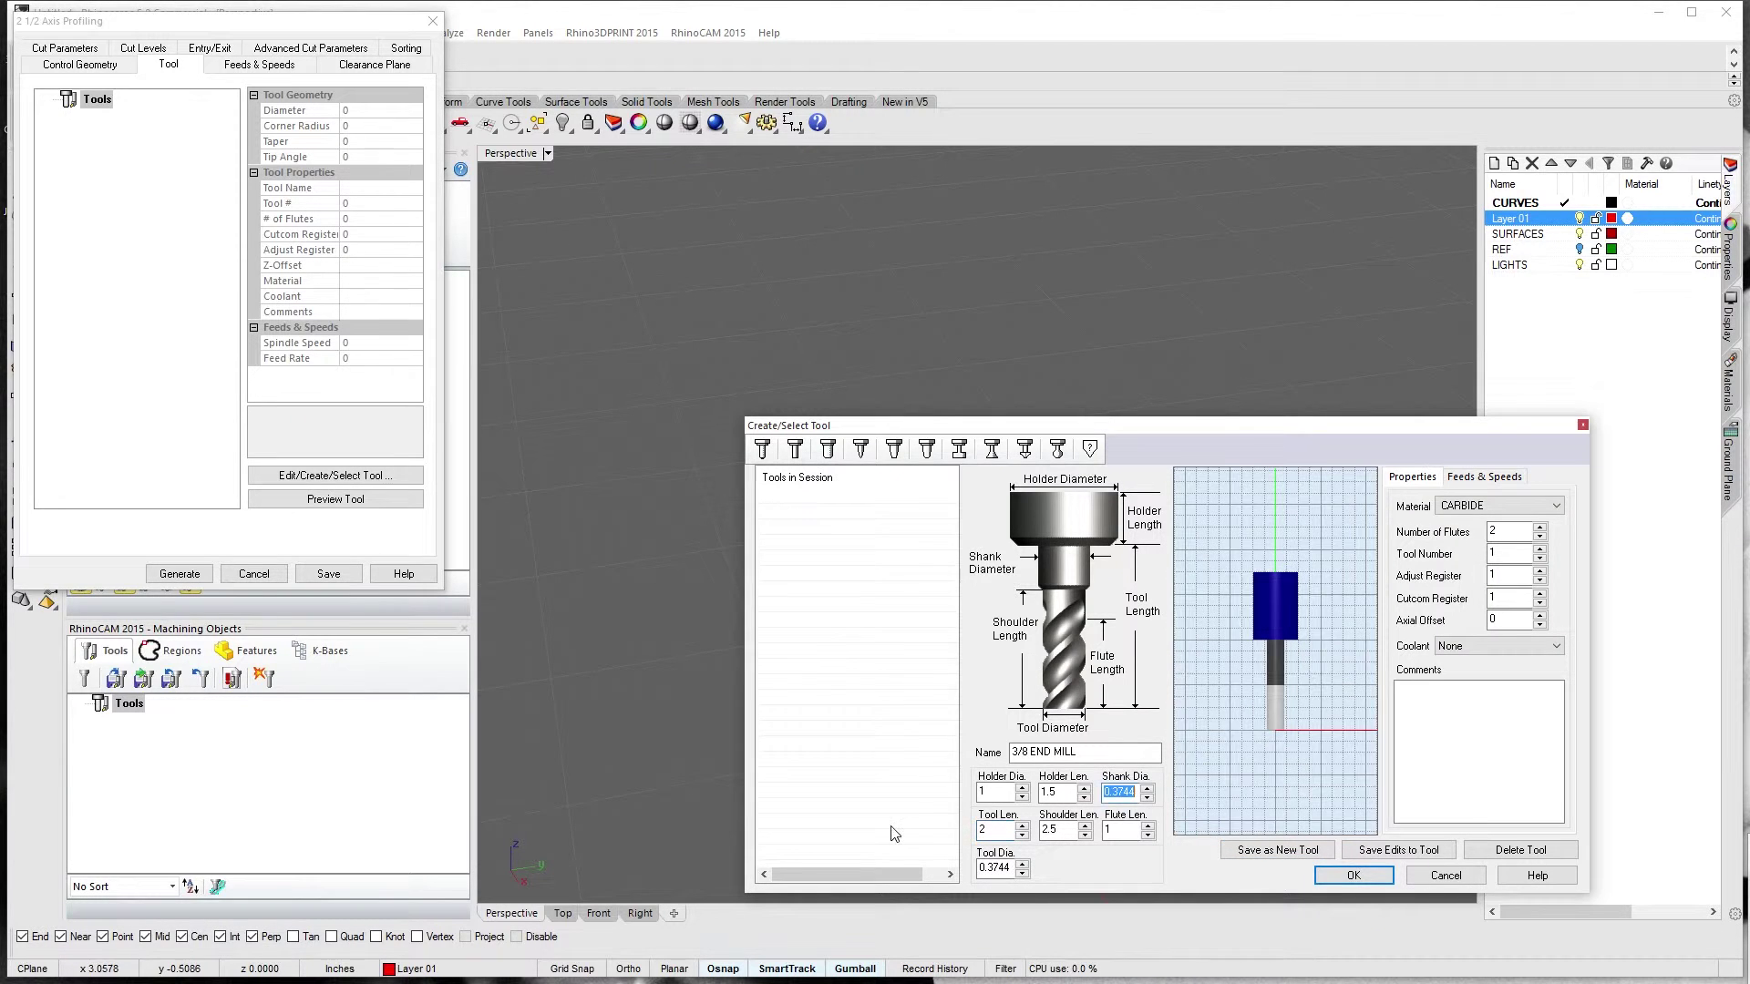
Give the end mill 4 flutes, tool number 6 and adjust register 6
click(1496, 532)
key(BackSpace)
text(4)
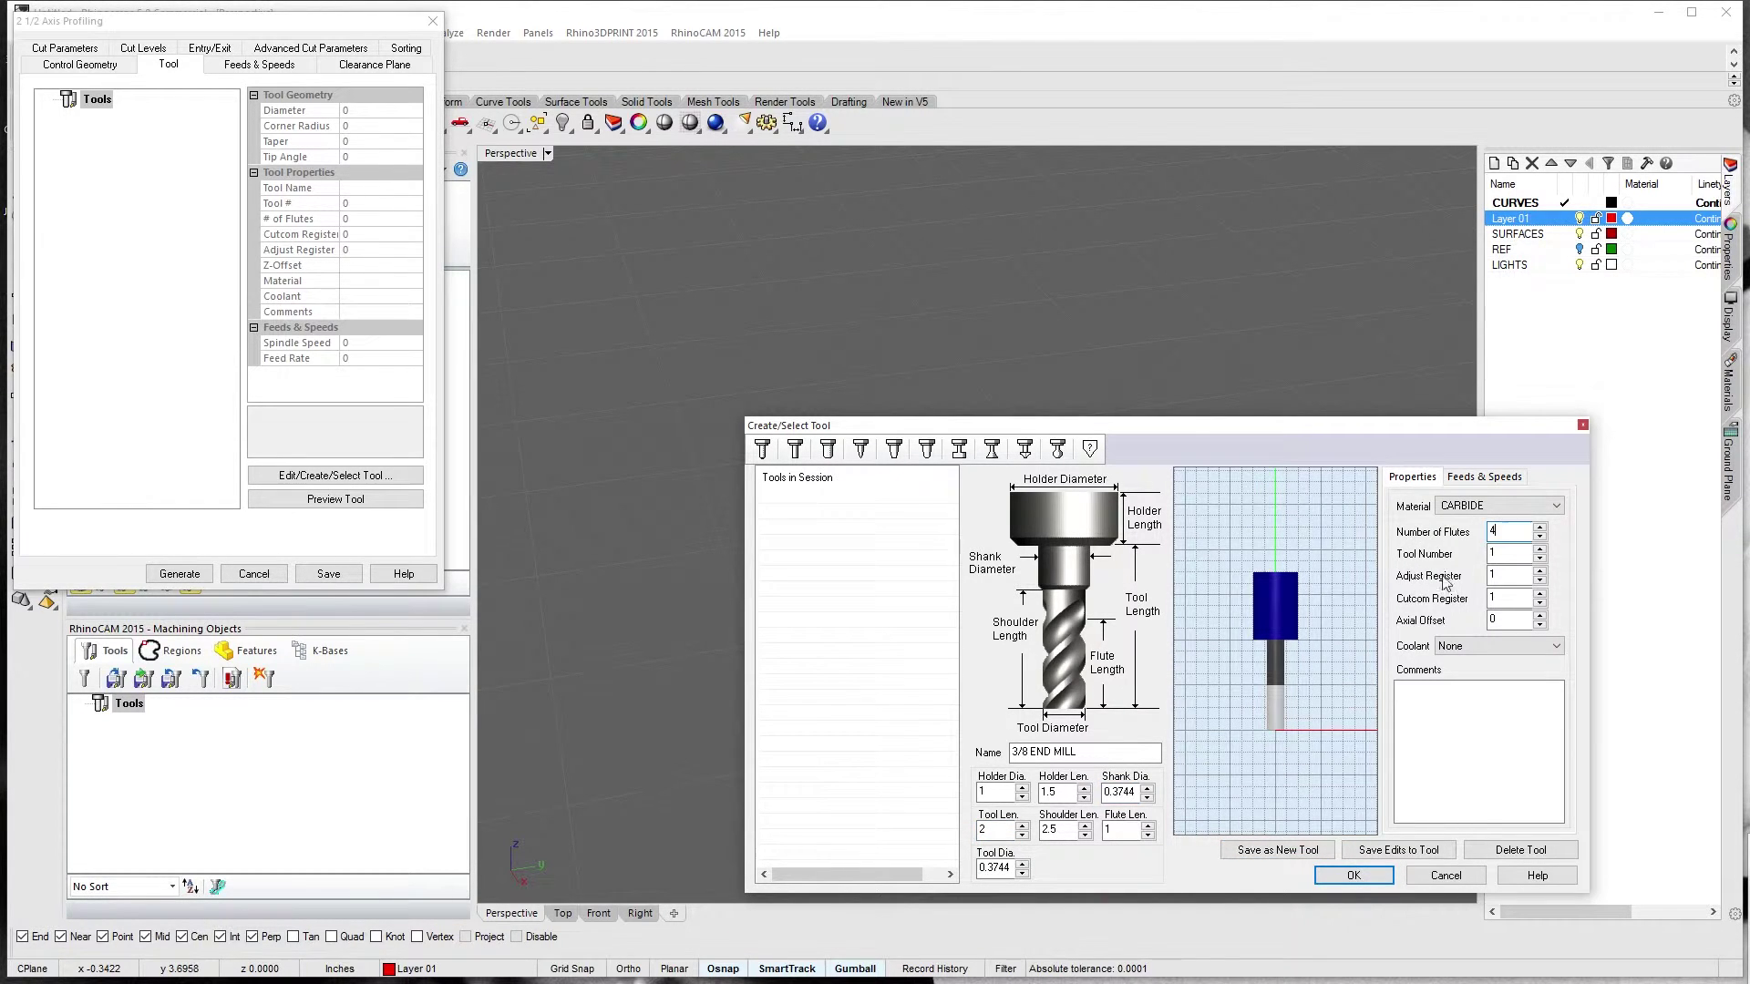
key(Tab)
text(6)
key(Tab)
text(6)
key(Tab)
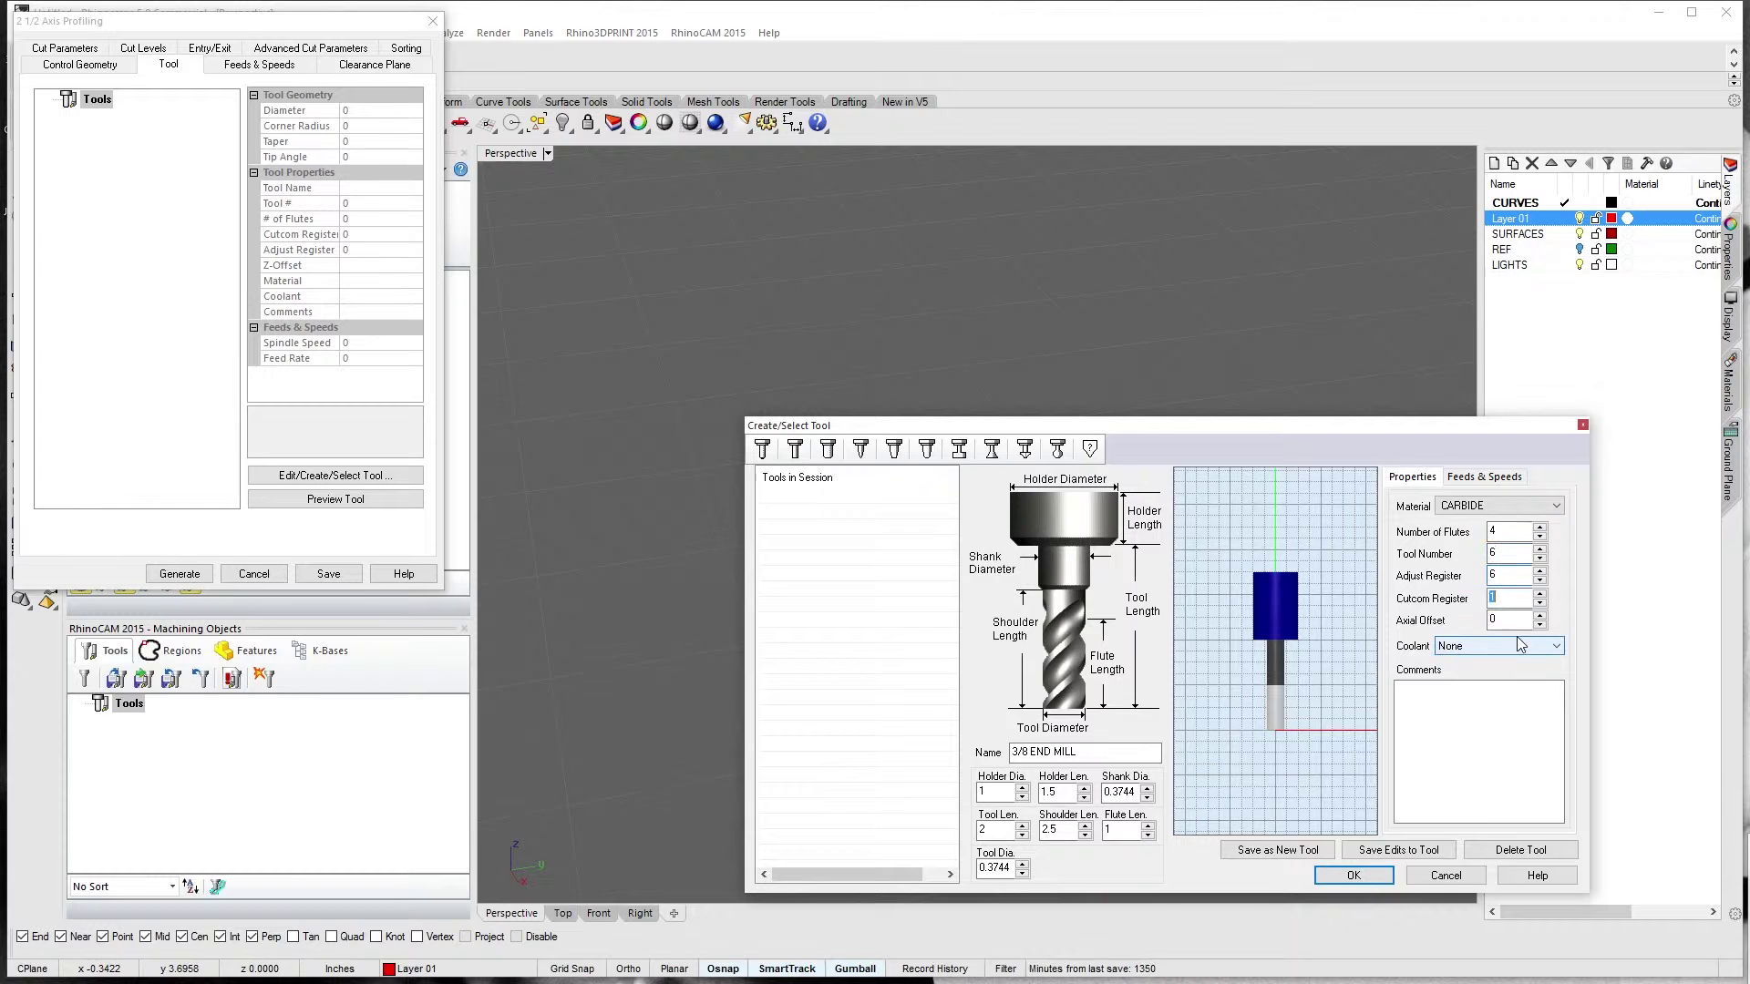
Set the end mill's coolant to Flood and copy its name, 3/8 END MILL, into the comments
click(1471, 647)
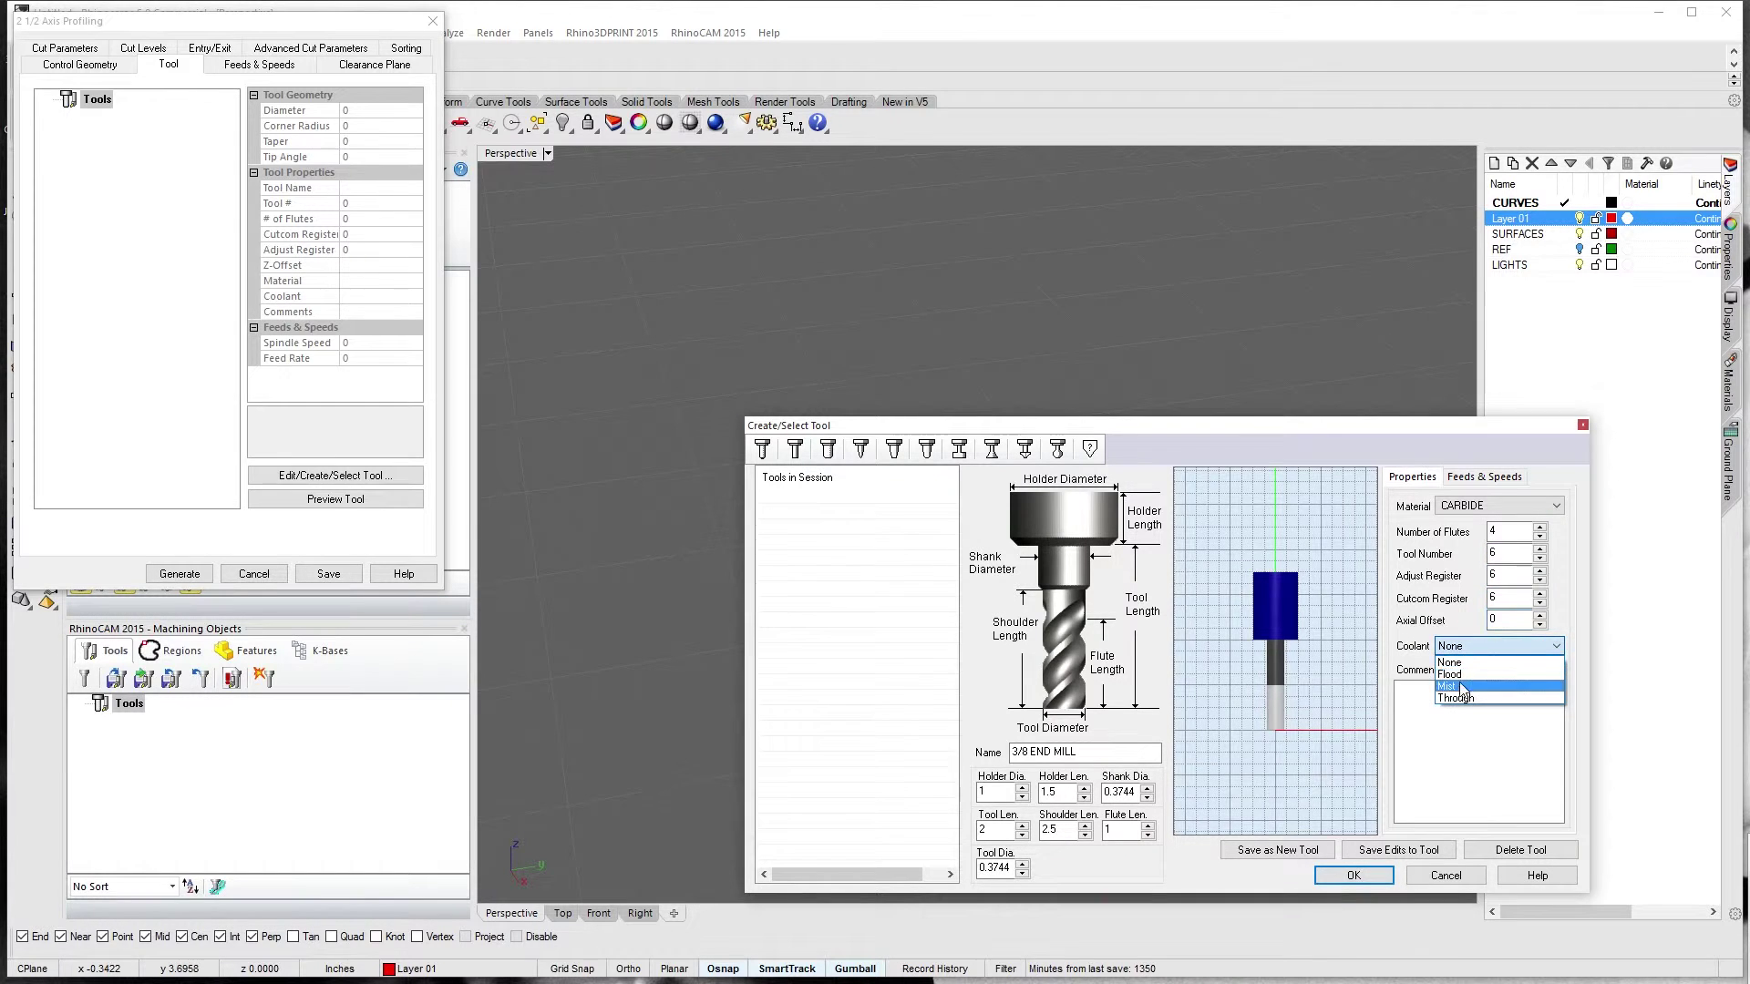
click(1469, 671)
drag(1148, 752, 829, 760)
key(ctrl+c)
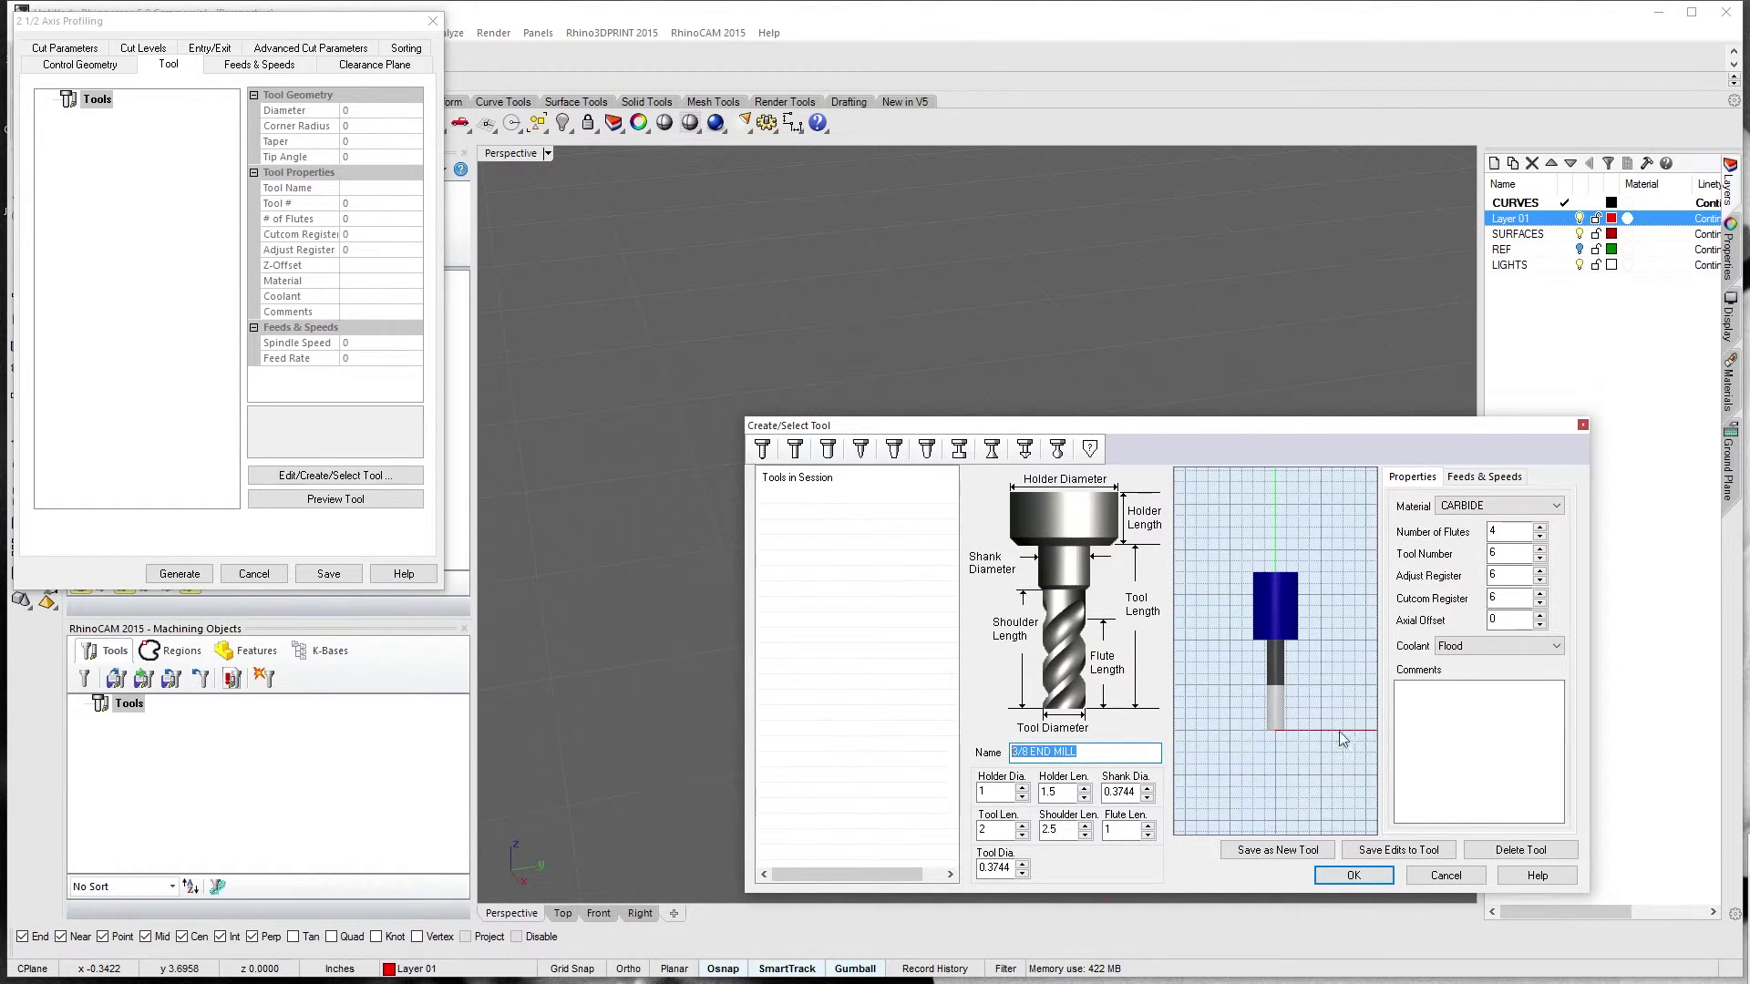
click(1453, 707)
key(ctrl+v)
Load the end mill's feeds and speeds from the table for STEEL - 420 STAINLESS stock
click(1484, 476)
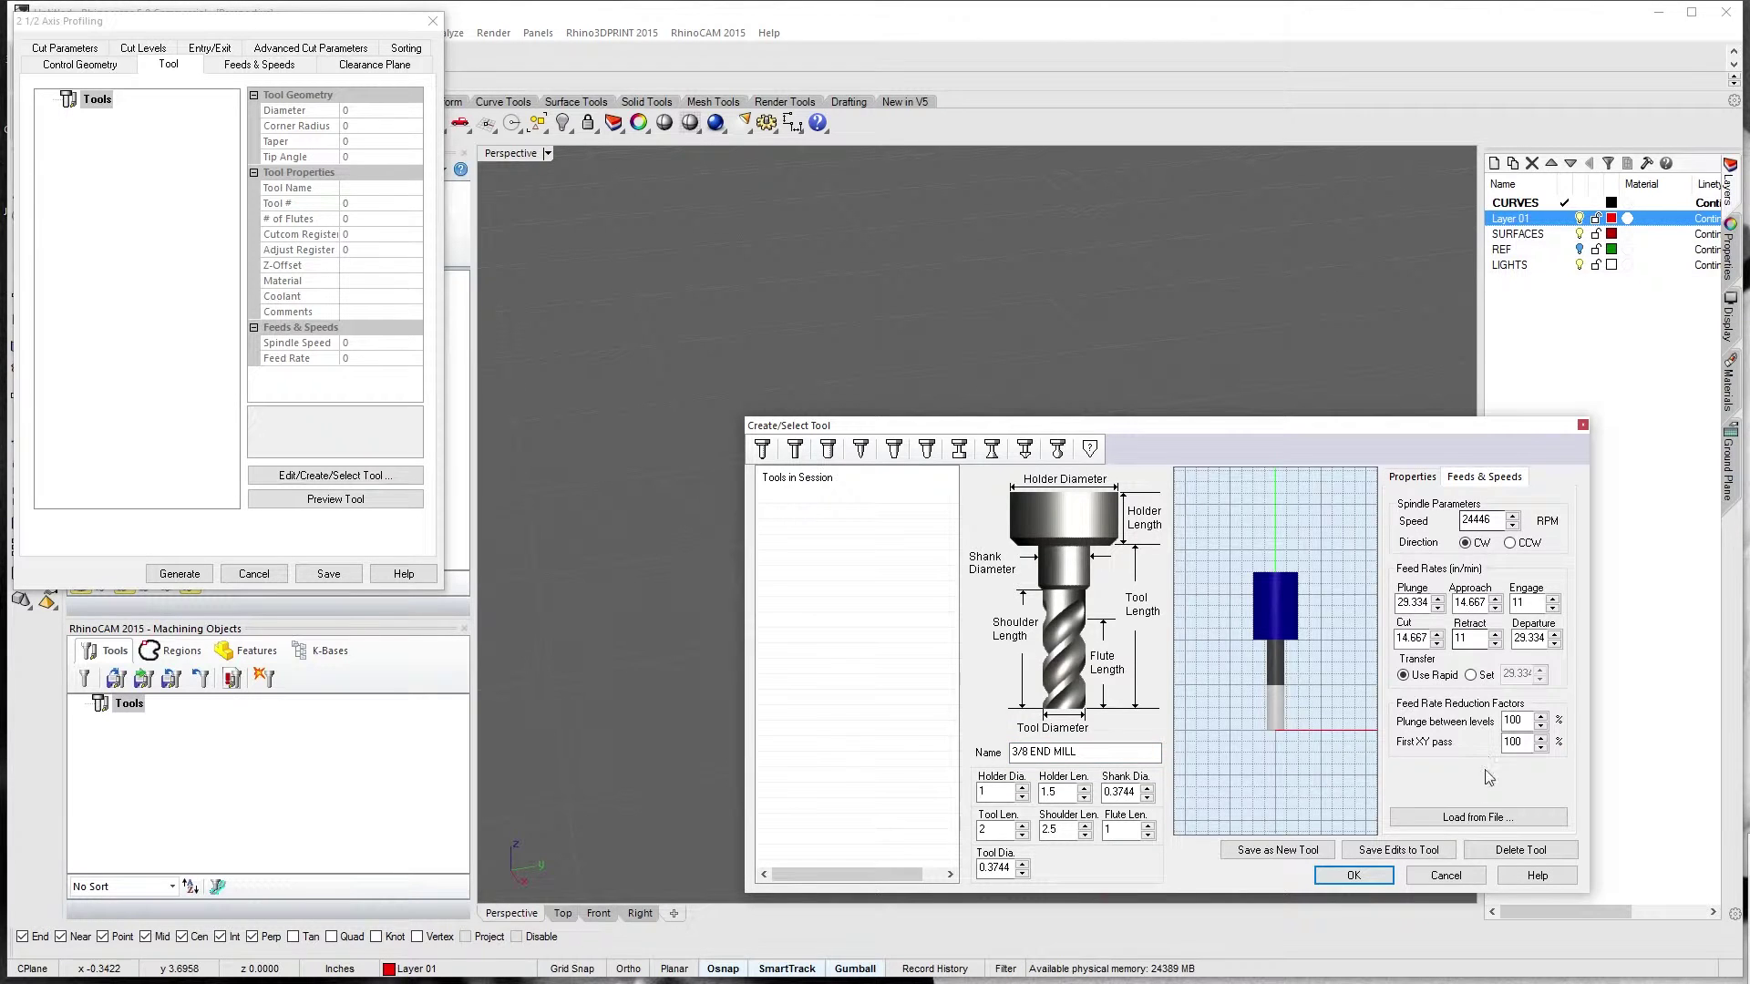
click(1481, 817)
click(1212, 543)
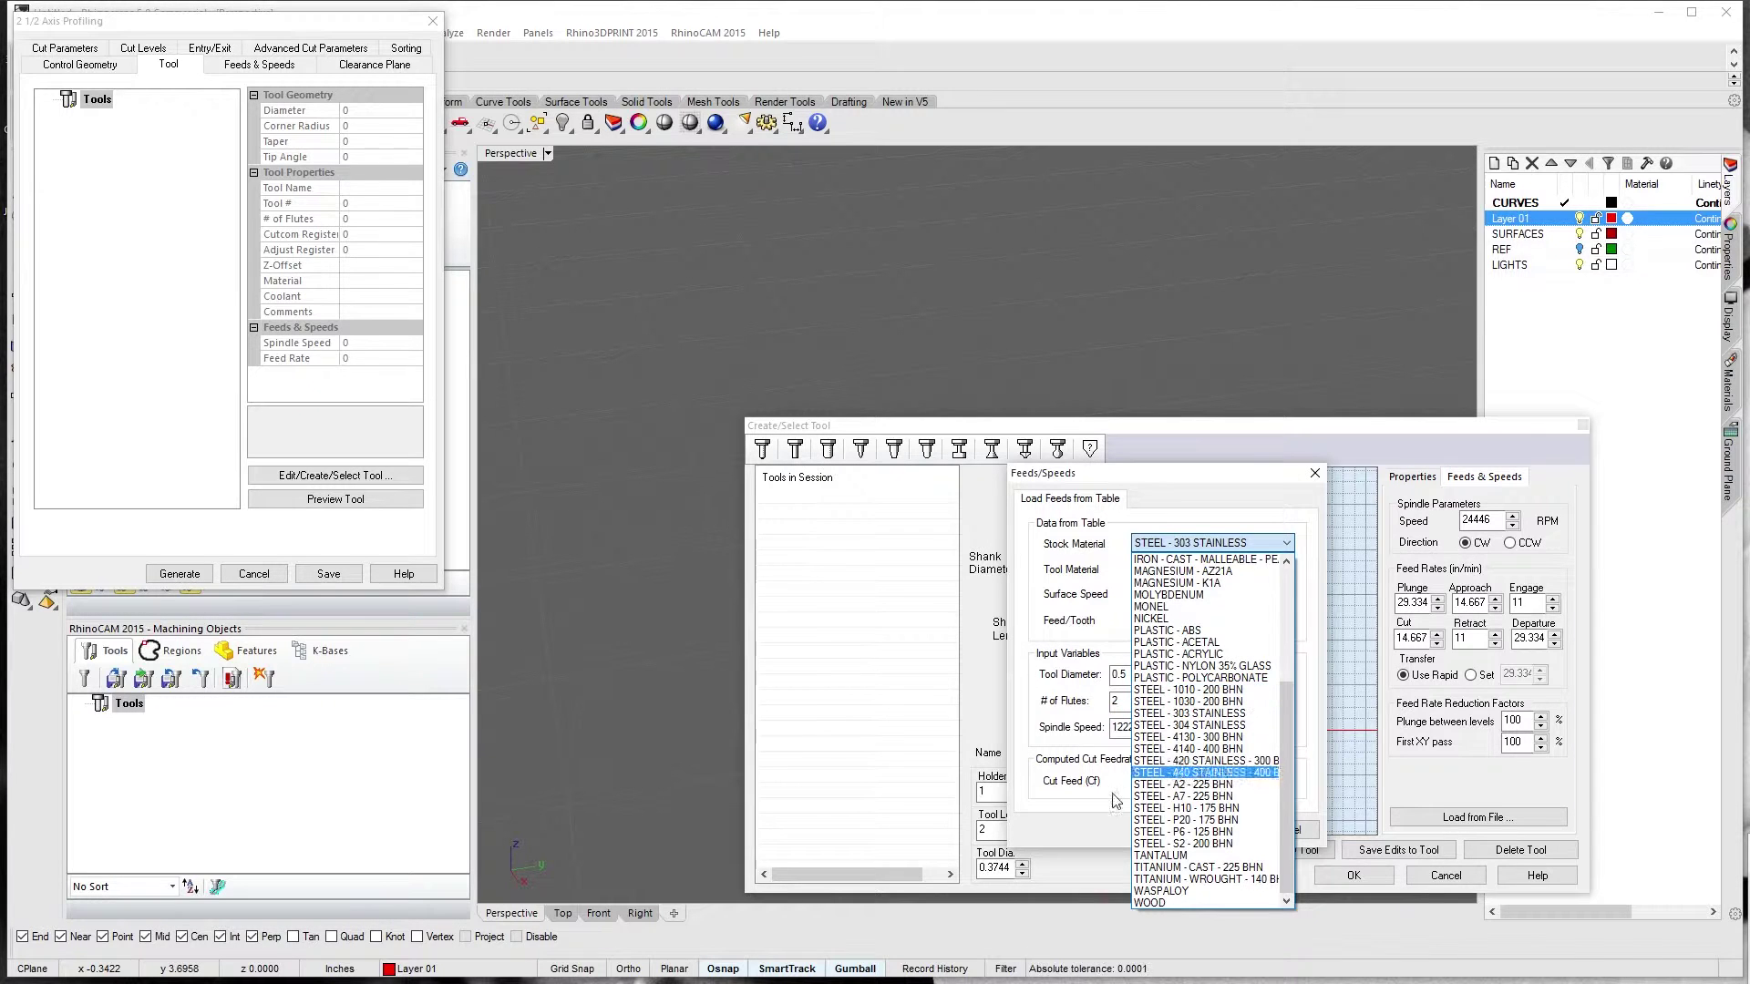
click(1185, 760)
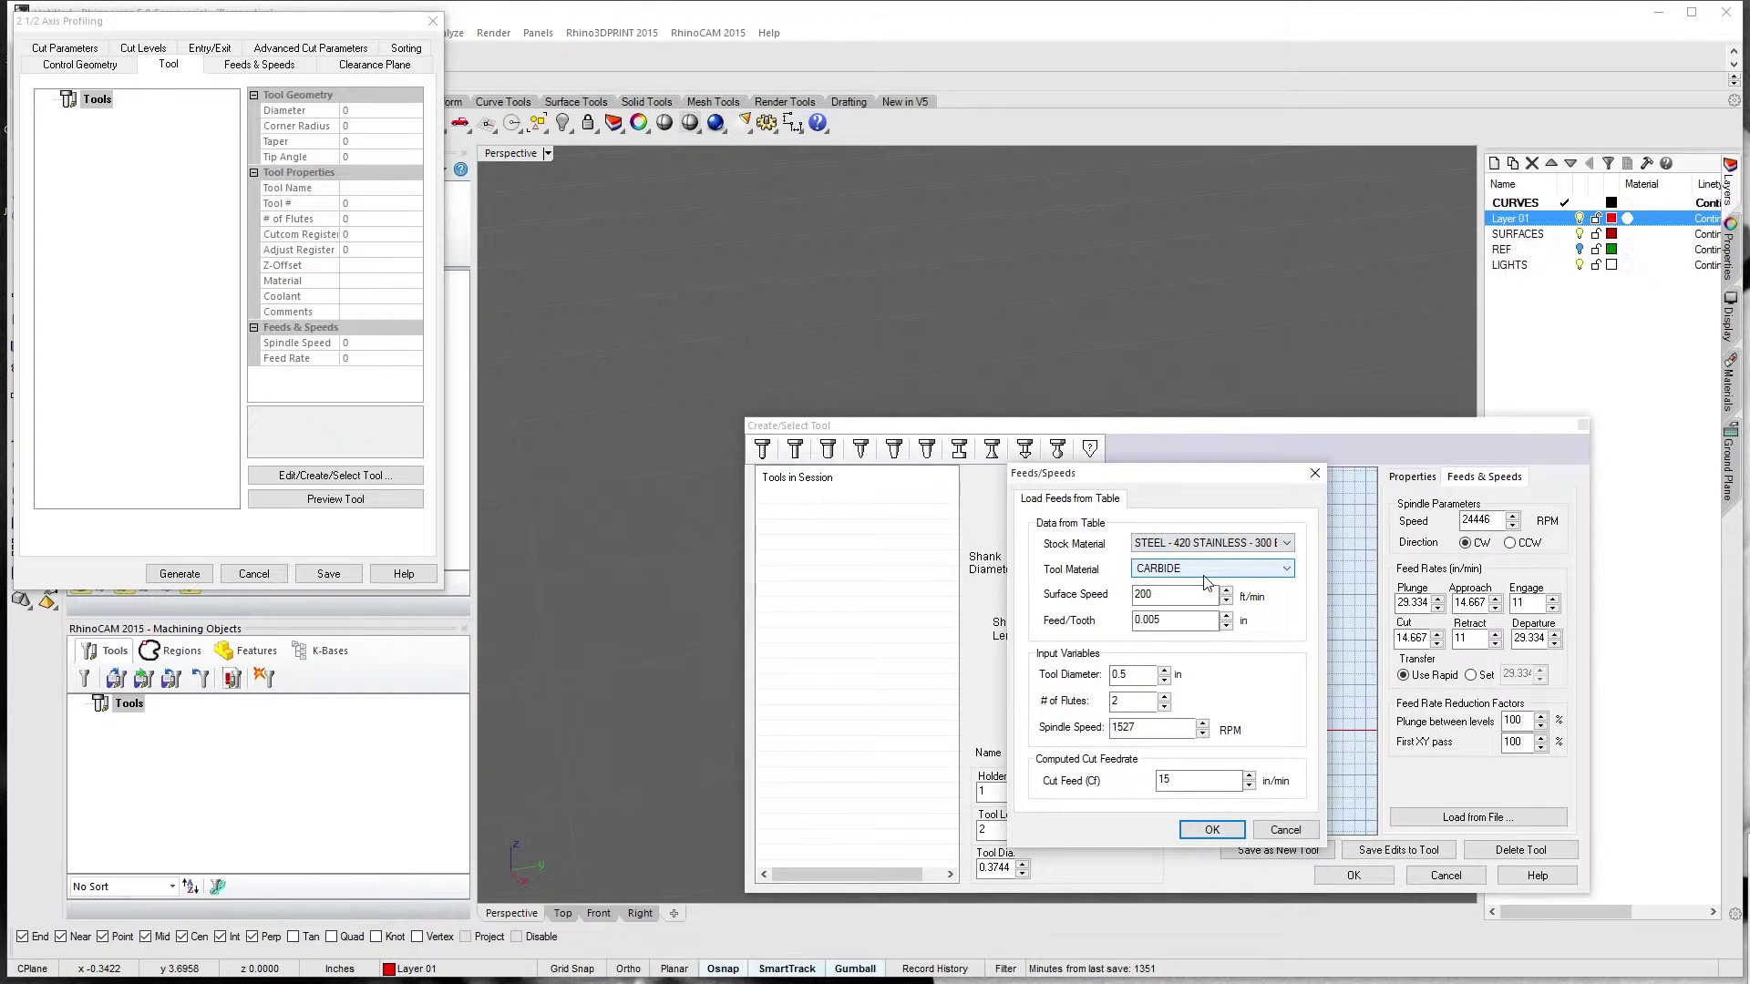
Apply a feed per tooth of 0.002 in and a tool diameter of .3744 in, and save the end mill as a new tool
click(1175, 620)
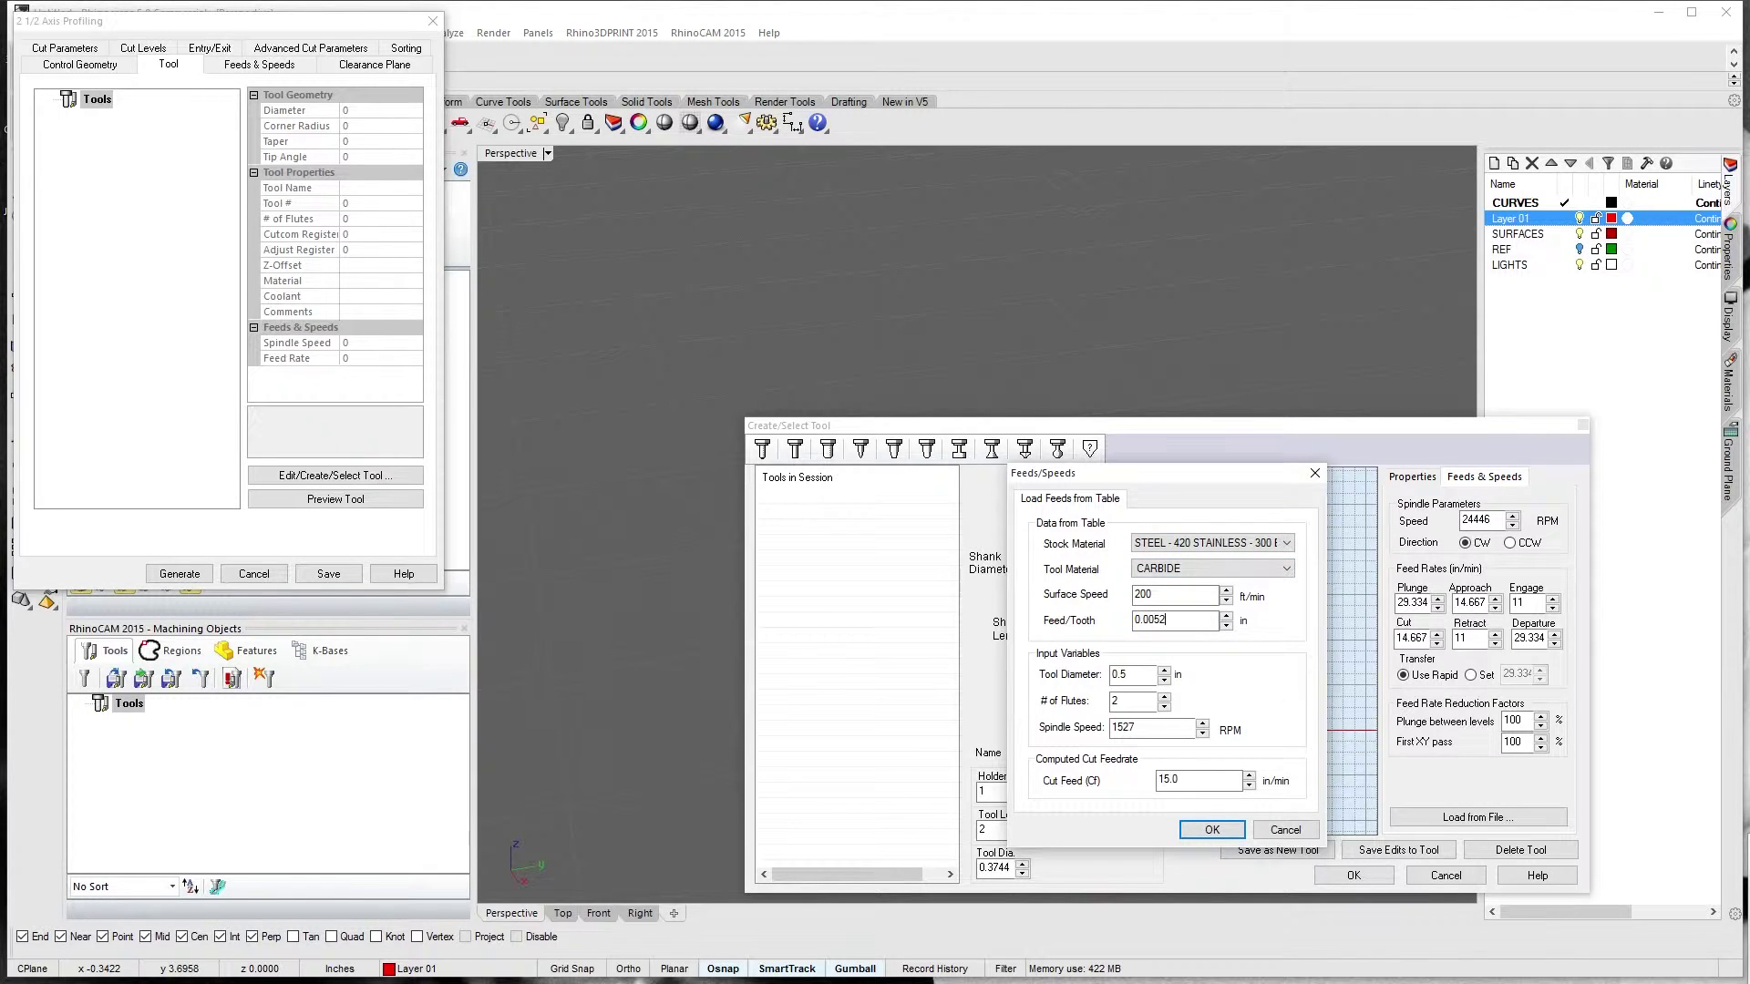
text(2)
double_click(1139, 674)
text(.3744)
key(Tab)
click(1211, 830)
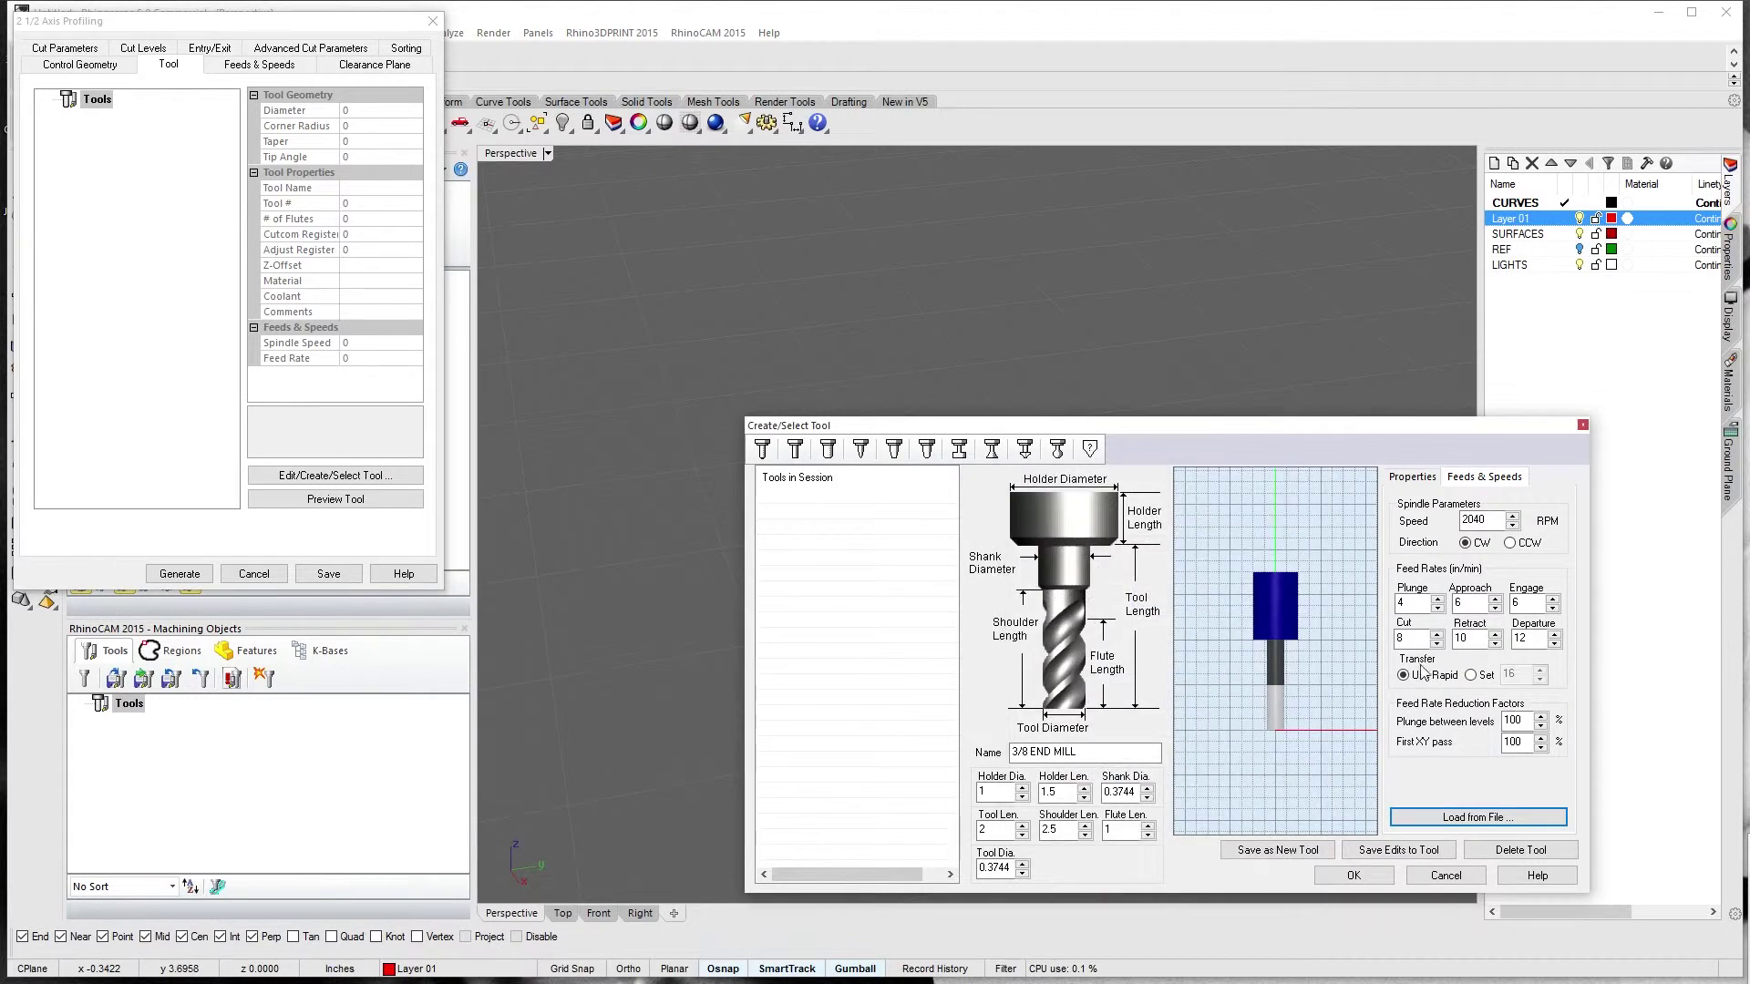
click(1297, 857)
click(1328, 875)
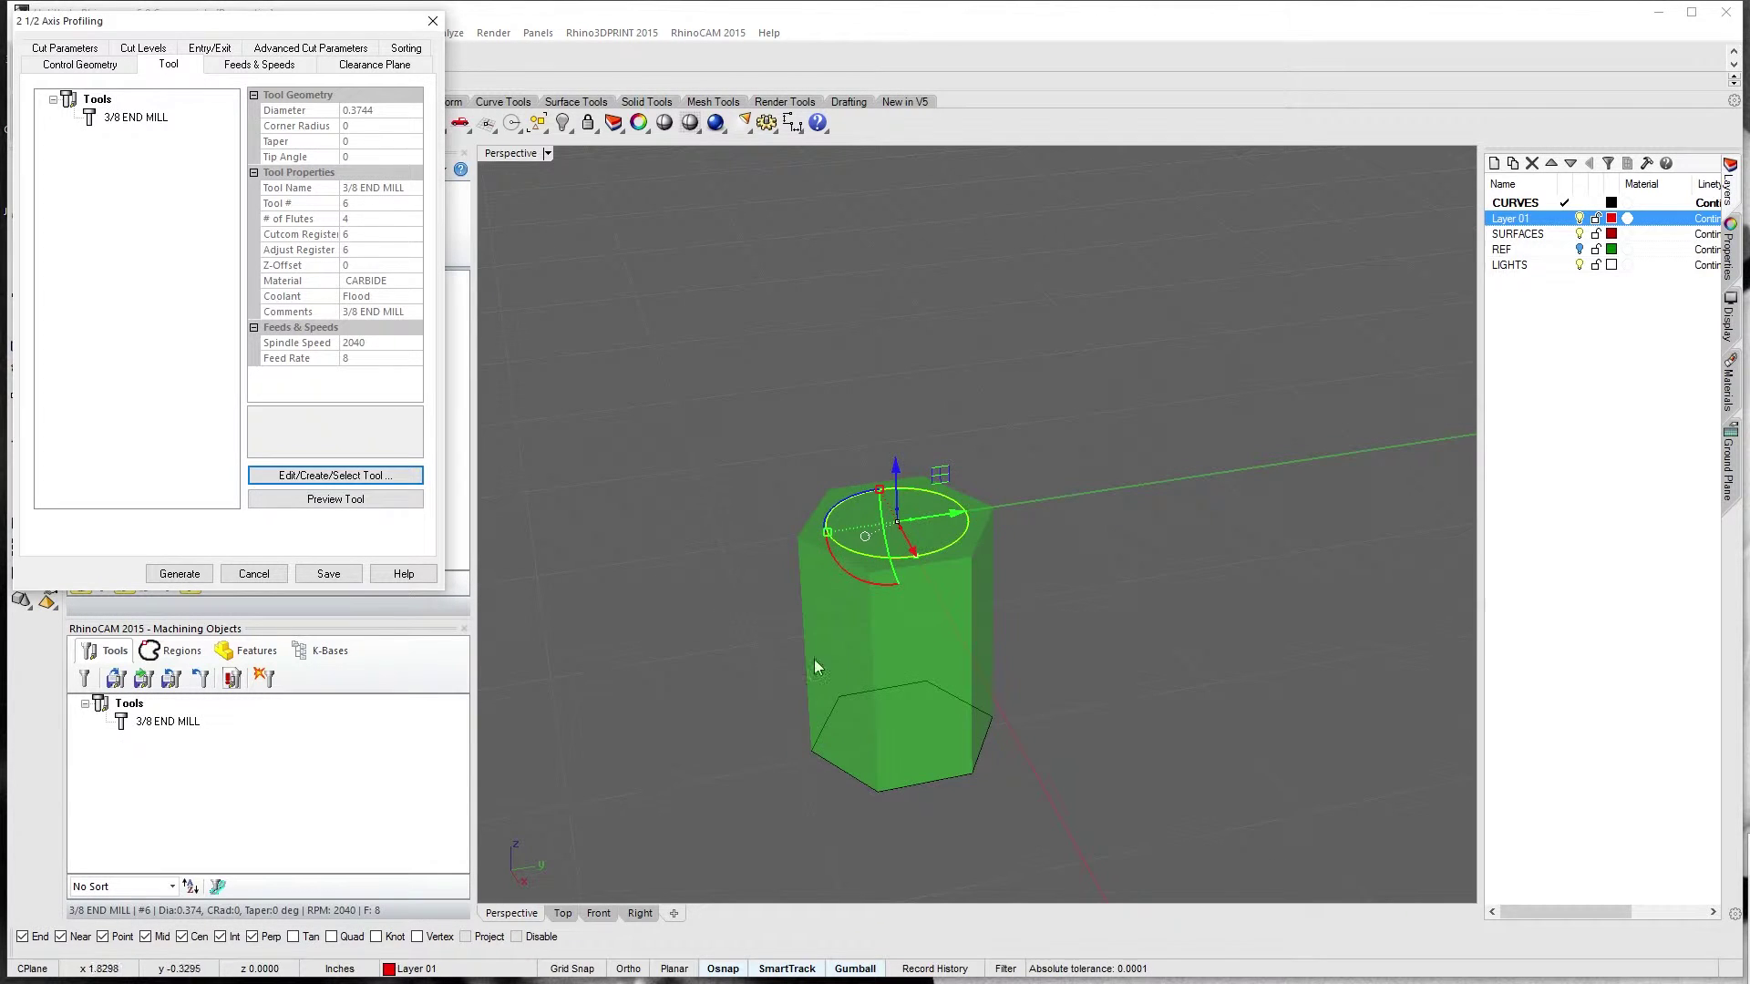
Check the profiling feeds and clearance plane, and set the cut start side to Outside for closed curves
click(259, 66)
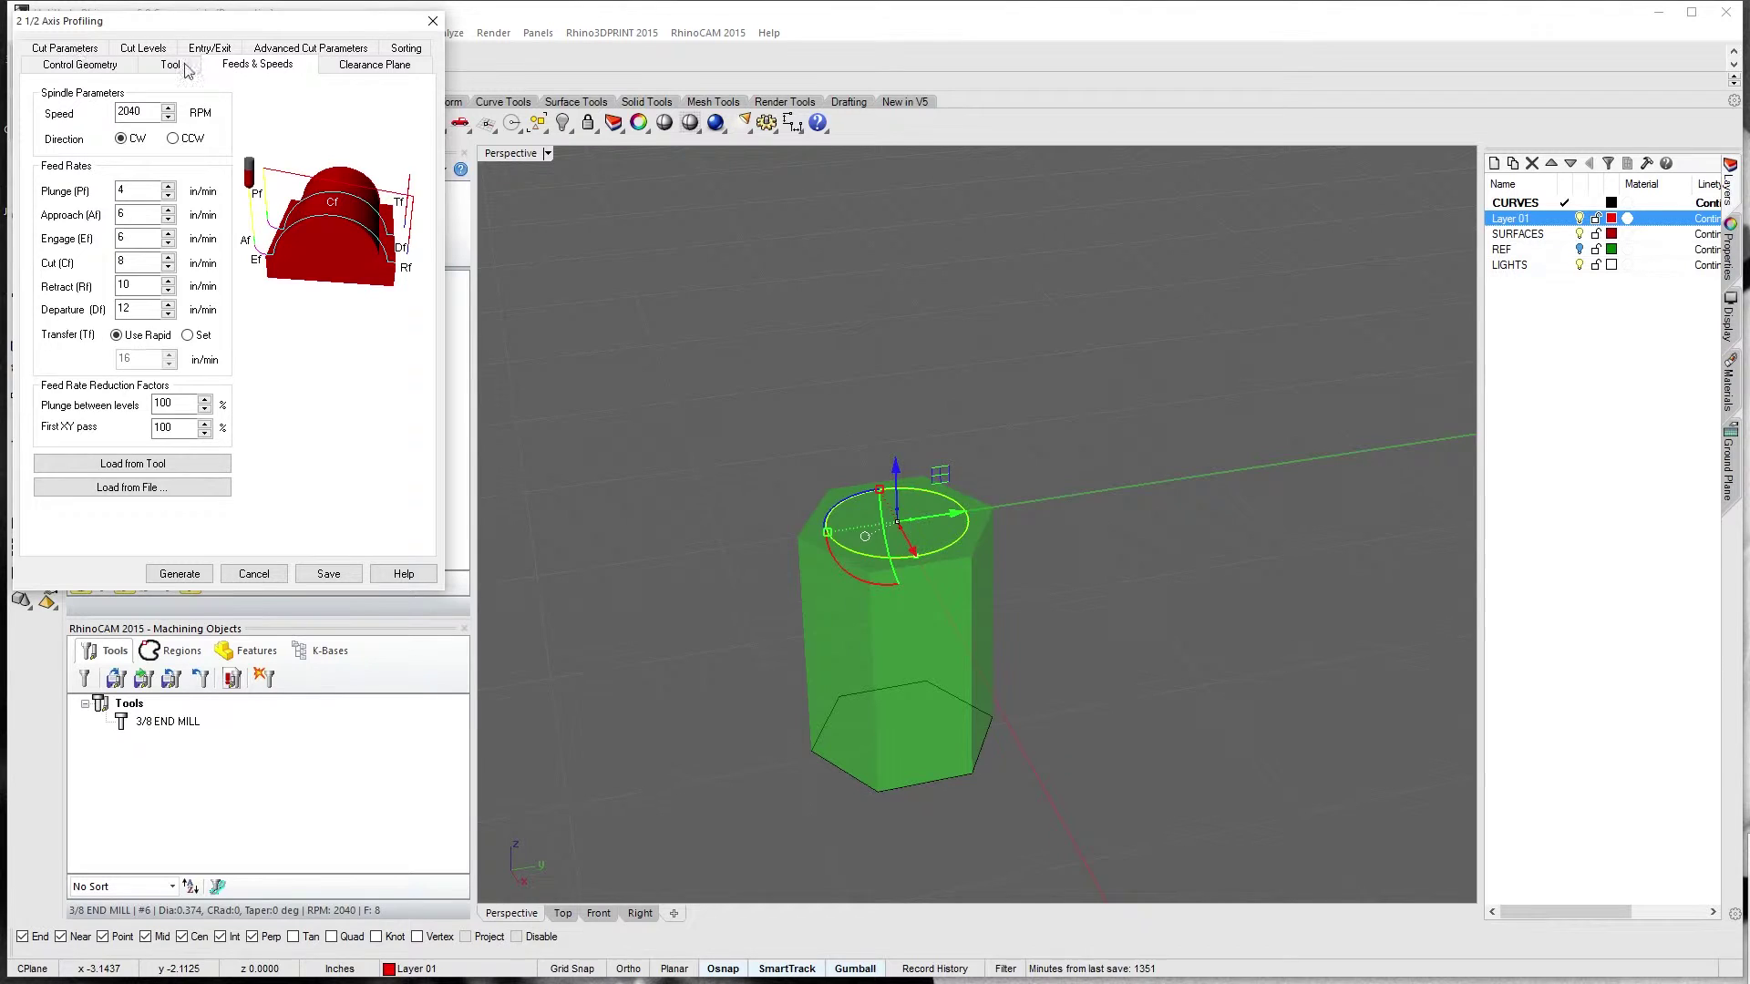
click(362, 67)
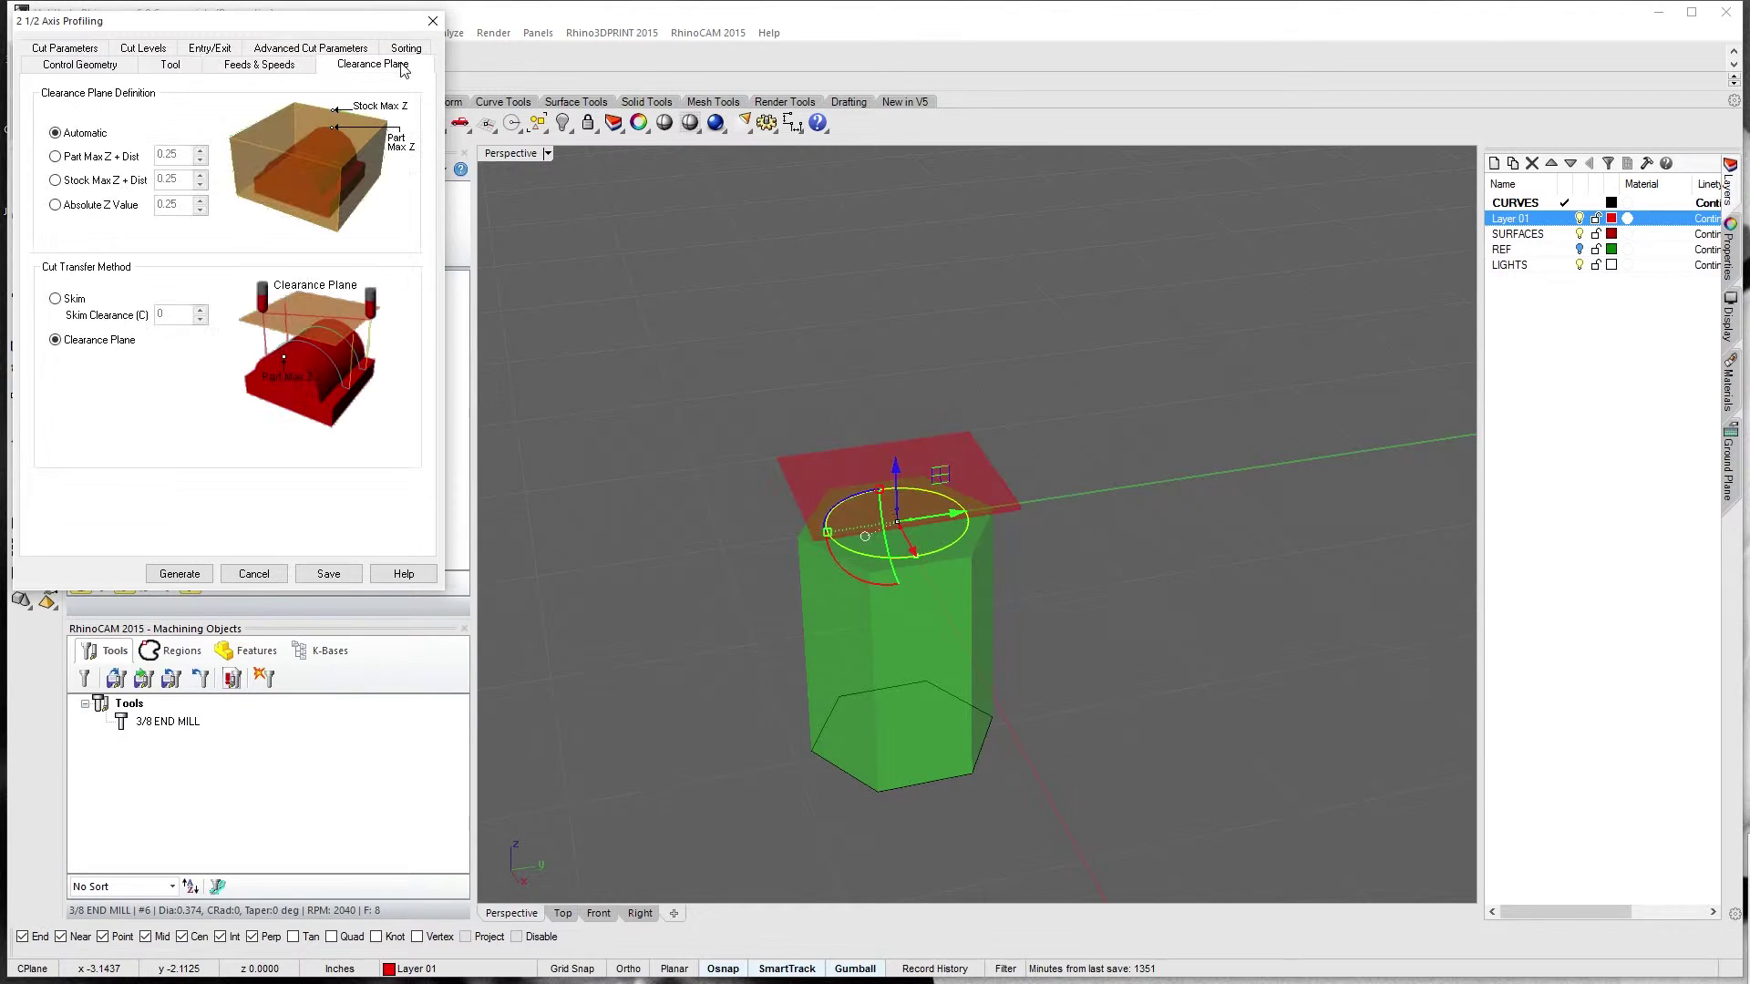
click(82, 50)
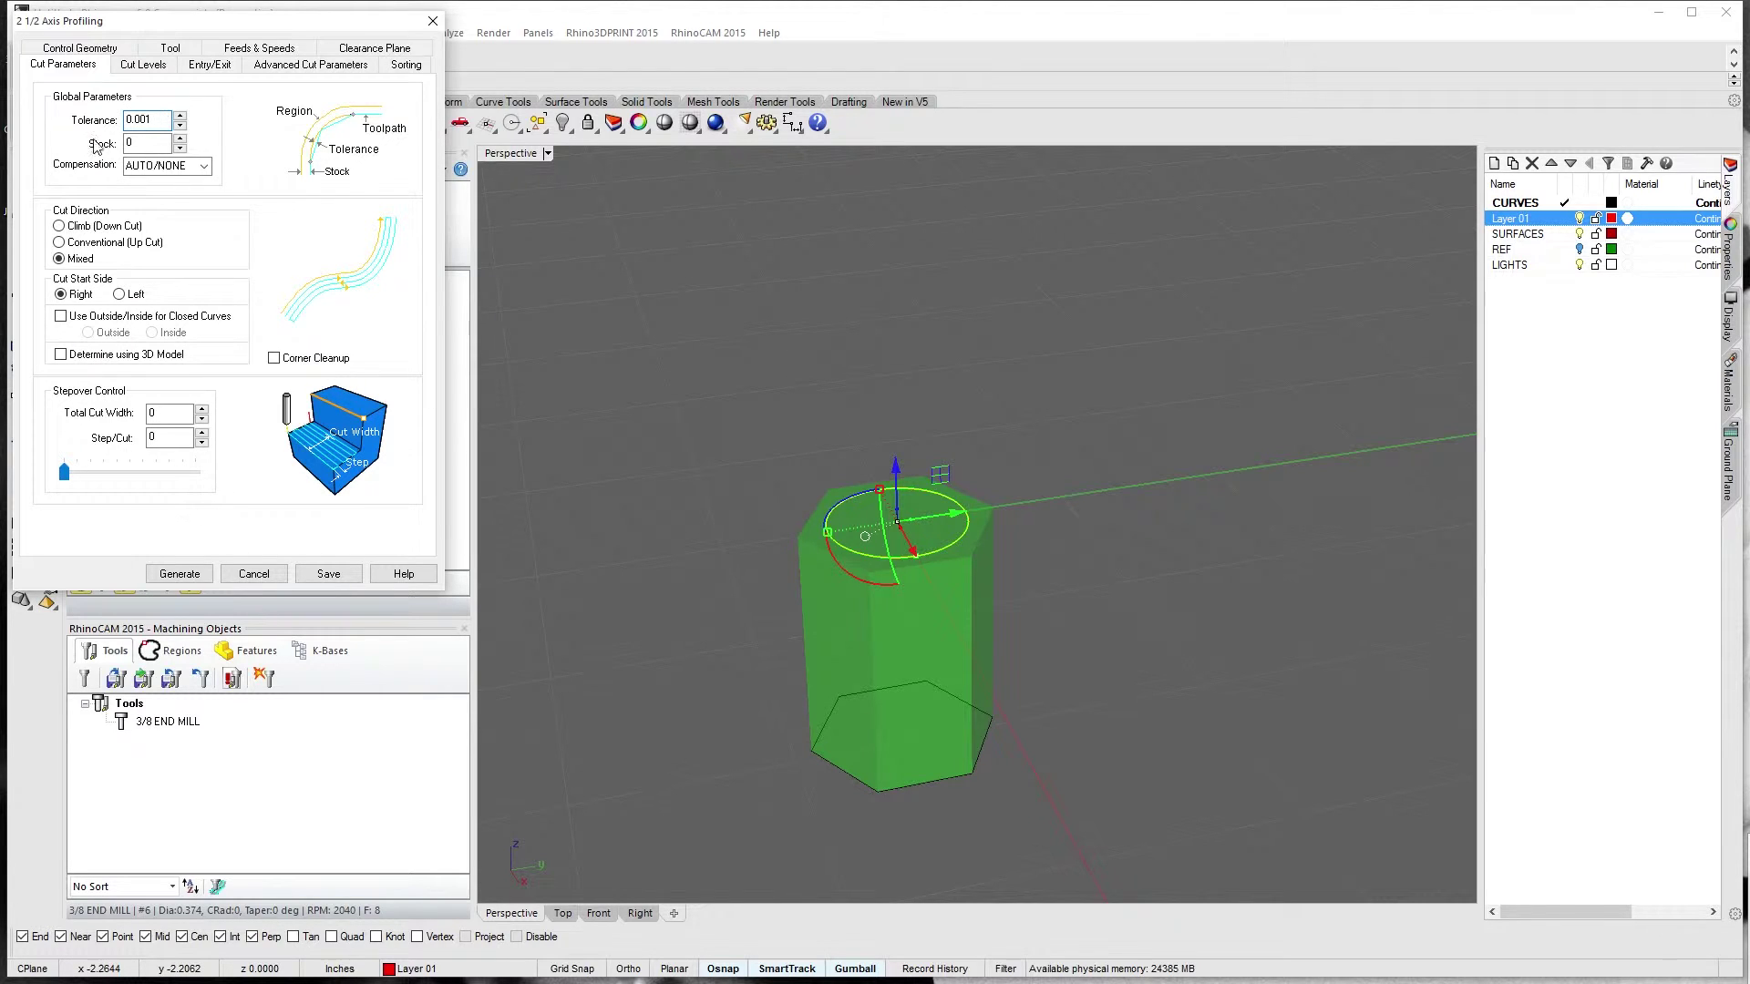
click(61, 317)
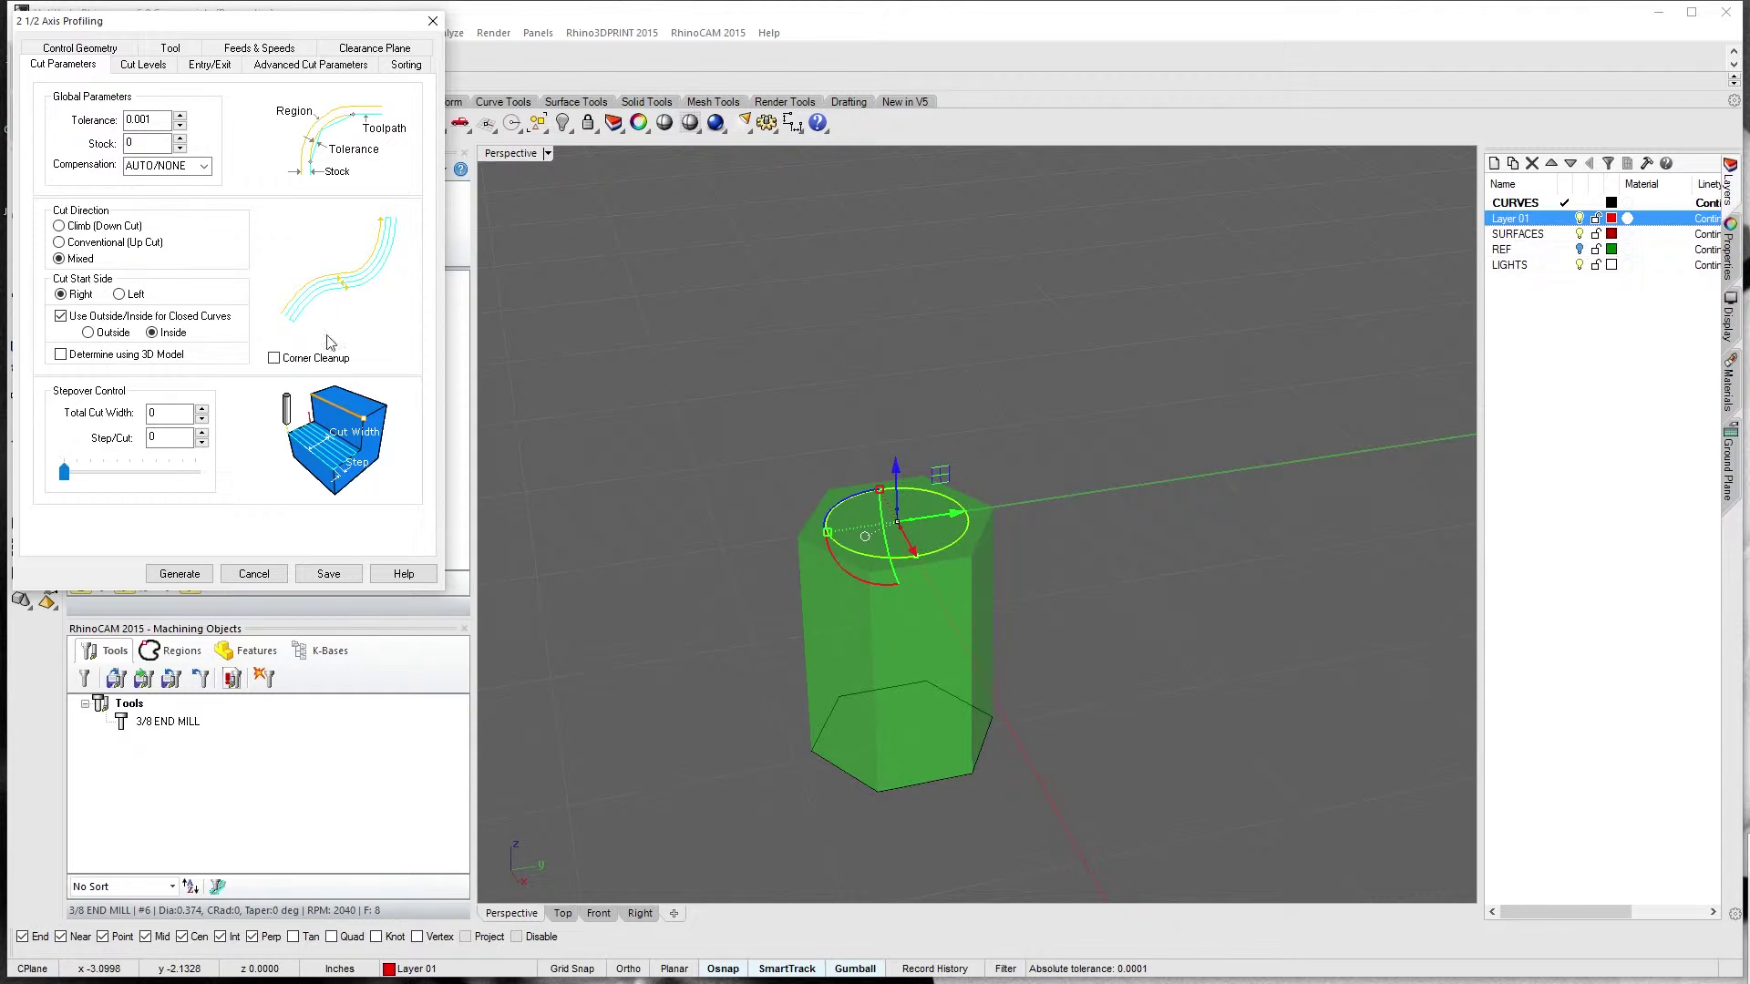
click(88, 332)
Set the profiling total cut depth to .8125 inch and the rough depth per cut to .0625 inch
click(142, 65)
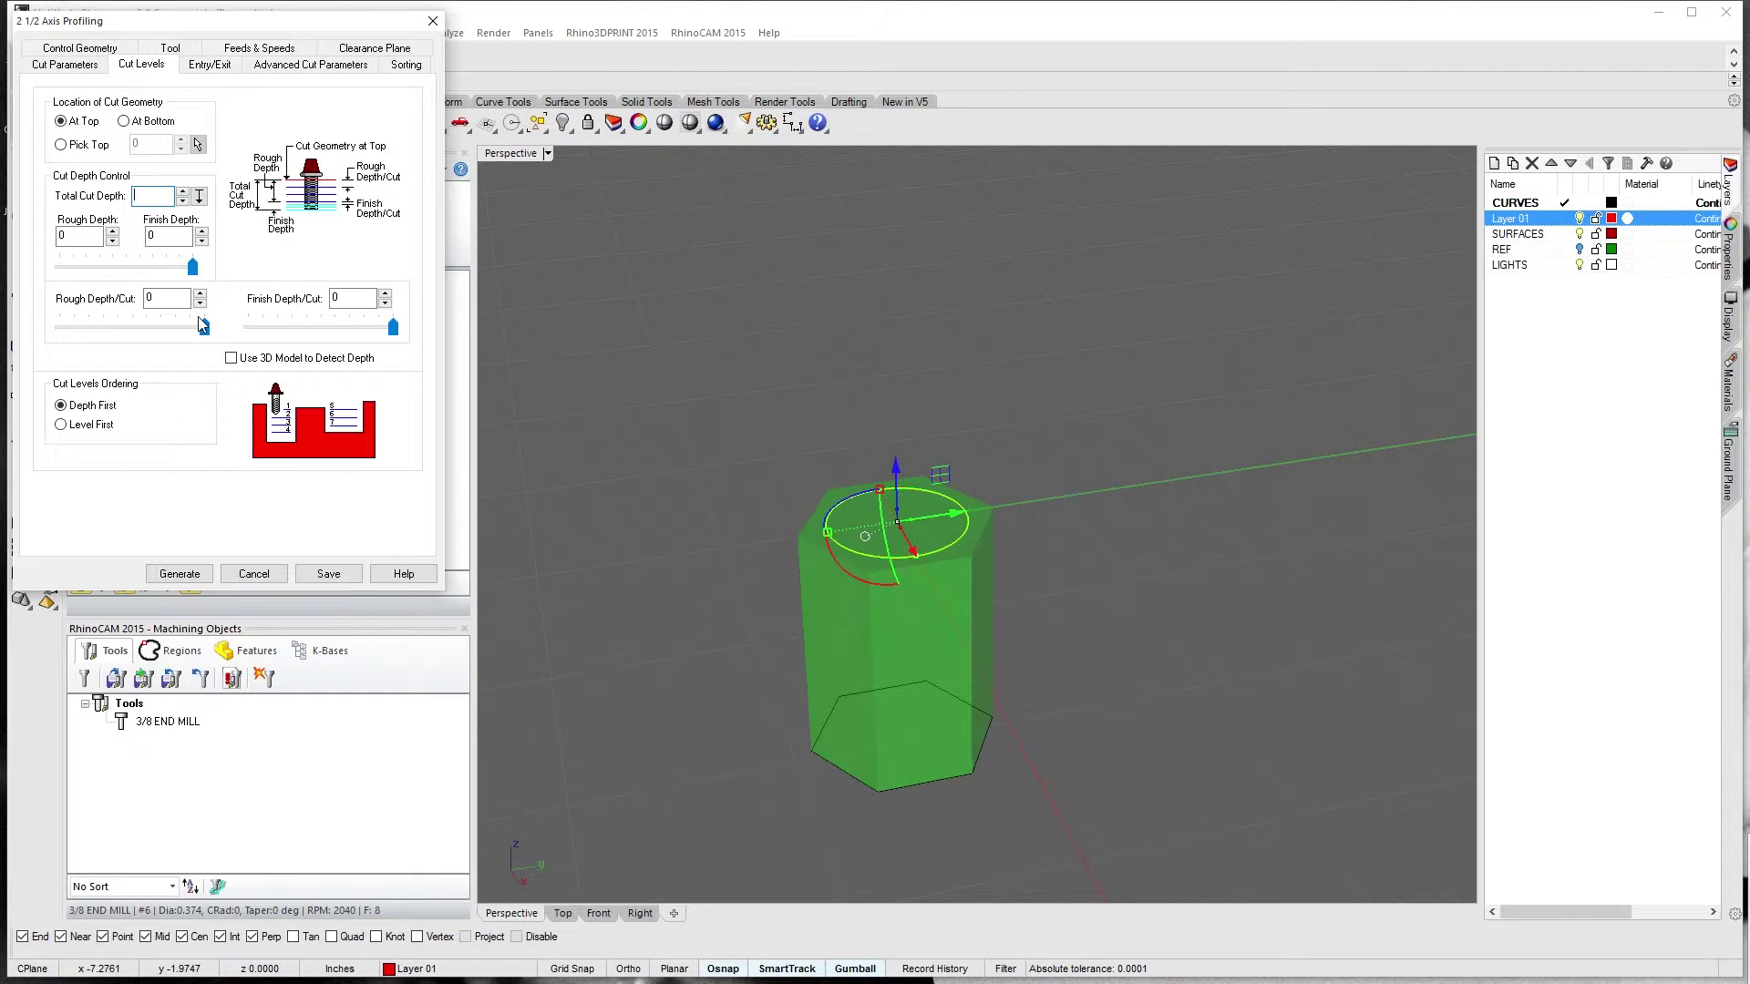
text(.8125)
key(Tab)
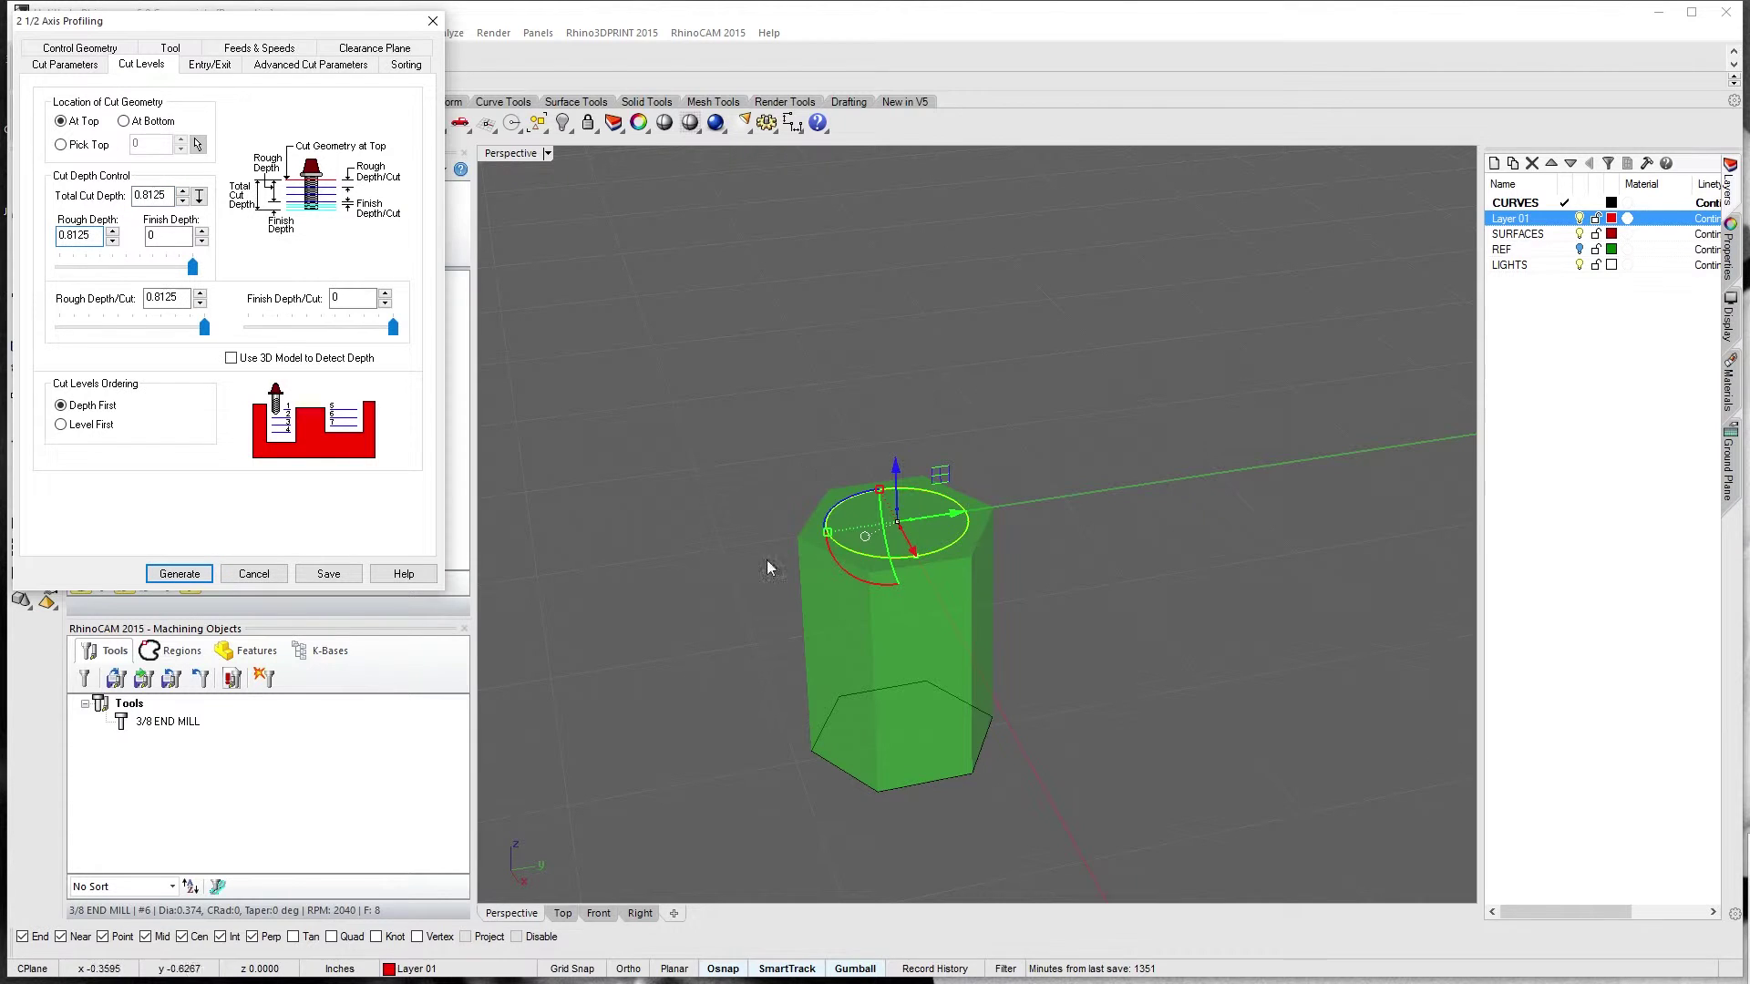
drag(203, 326, 69, 332)
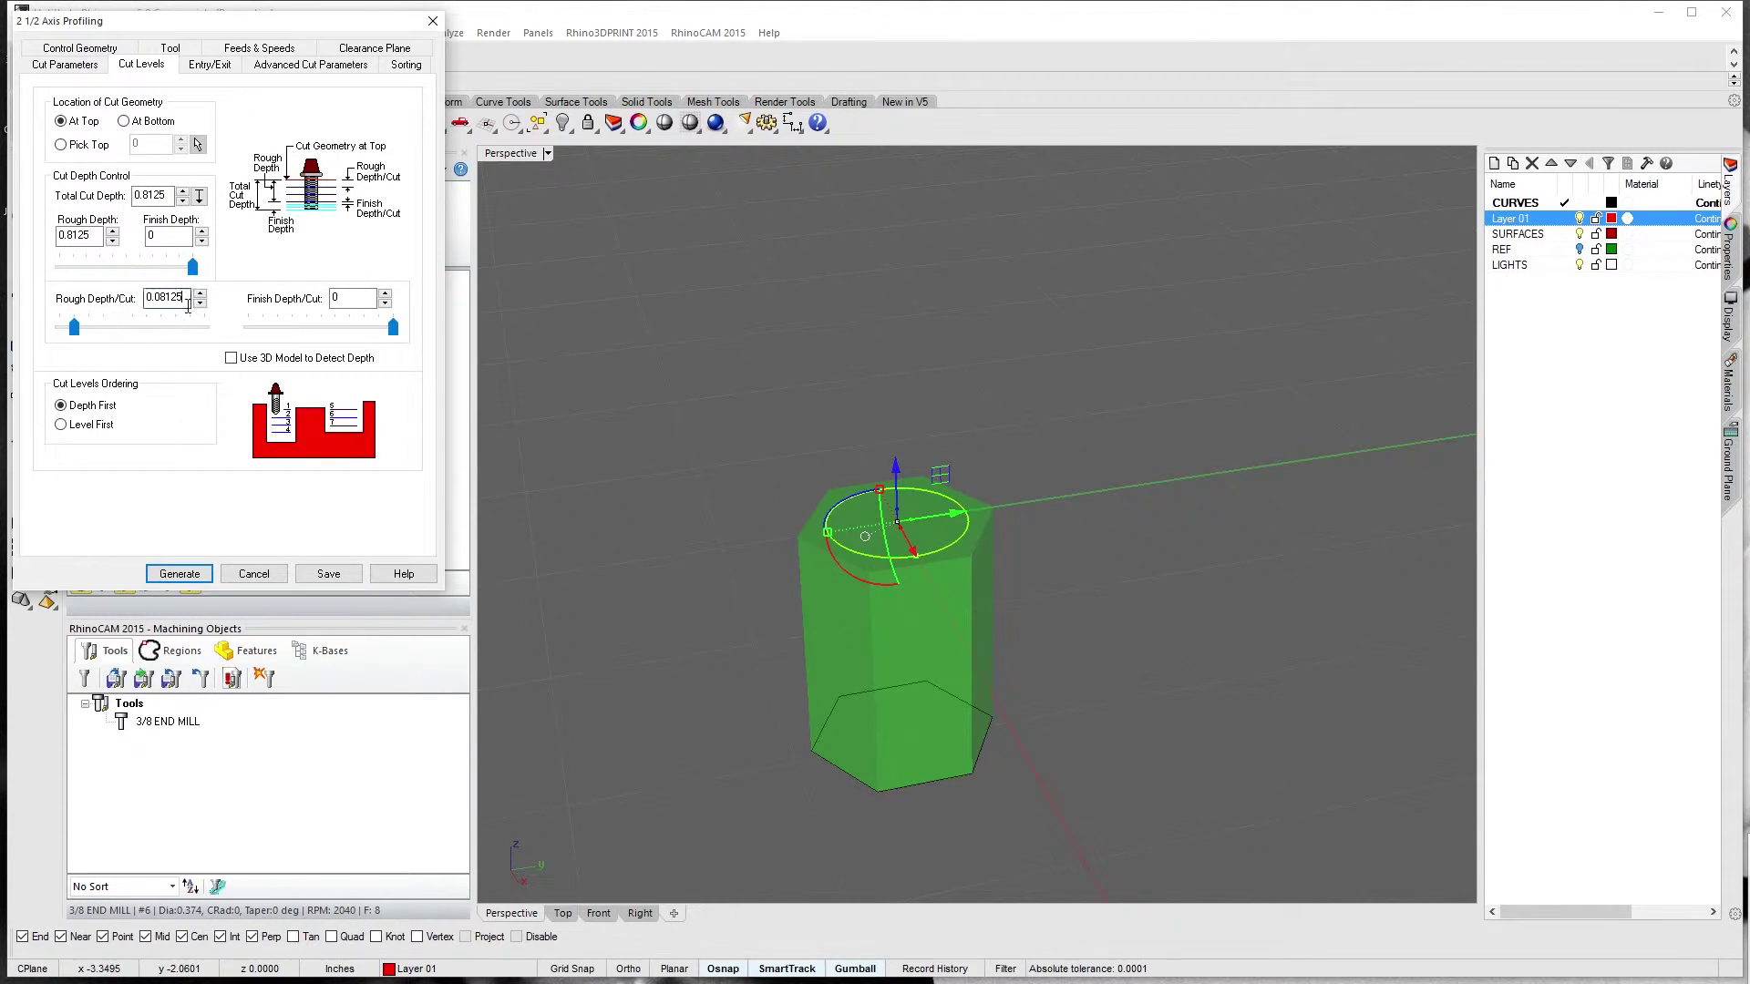
drag(186, 298, 93, 304)
text(.0625)
key(Tab)
Review the entry/exit motions, enable arc fitting with a .002 tolerance and smooth cut connections, and generate the profiling toolpath
click(211, 64)
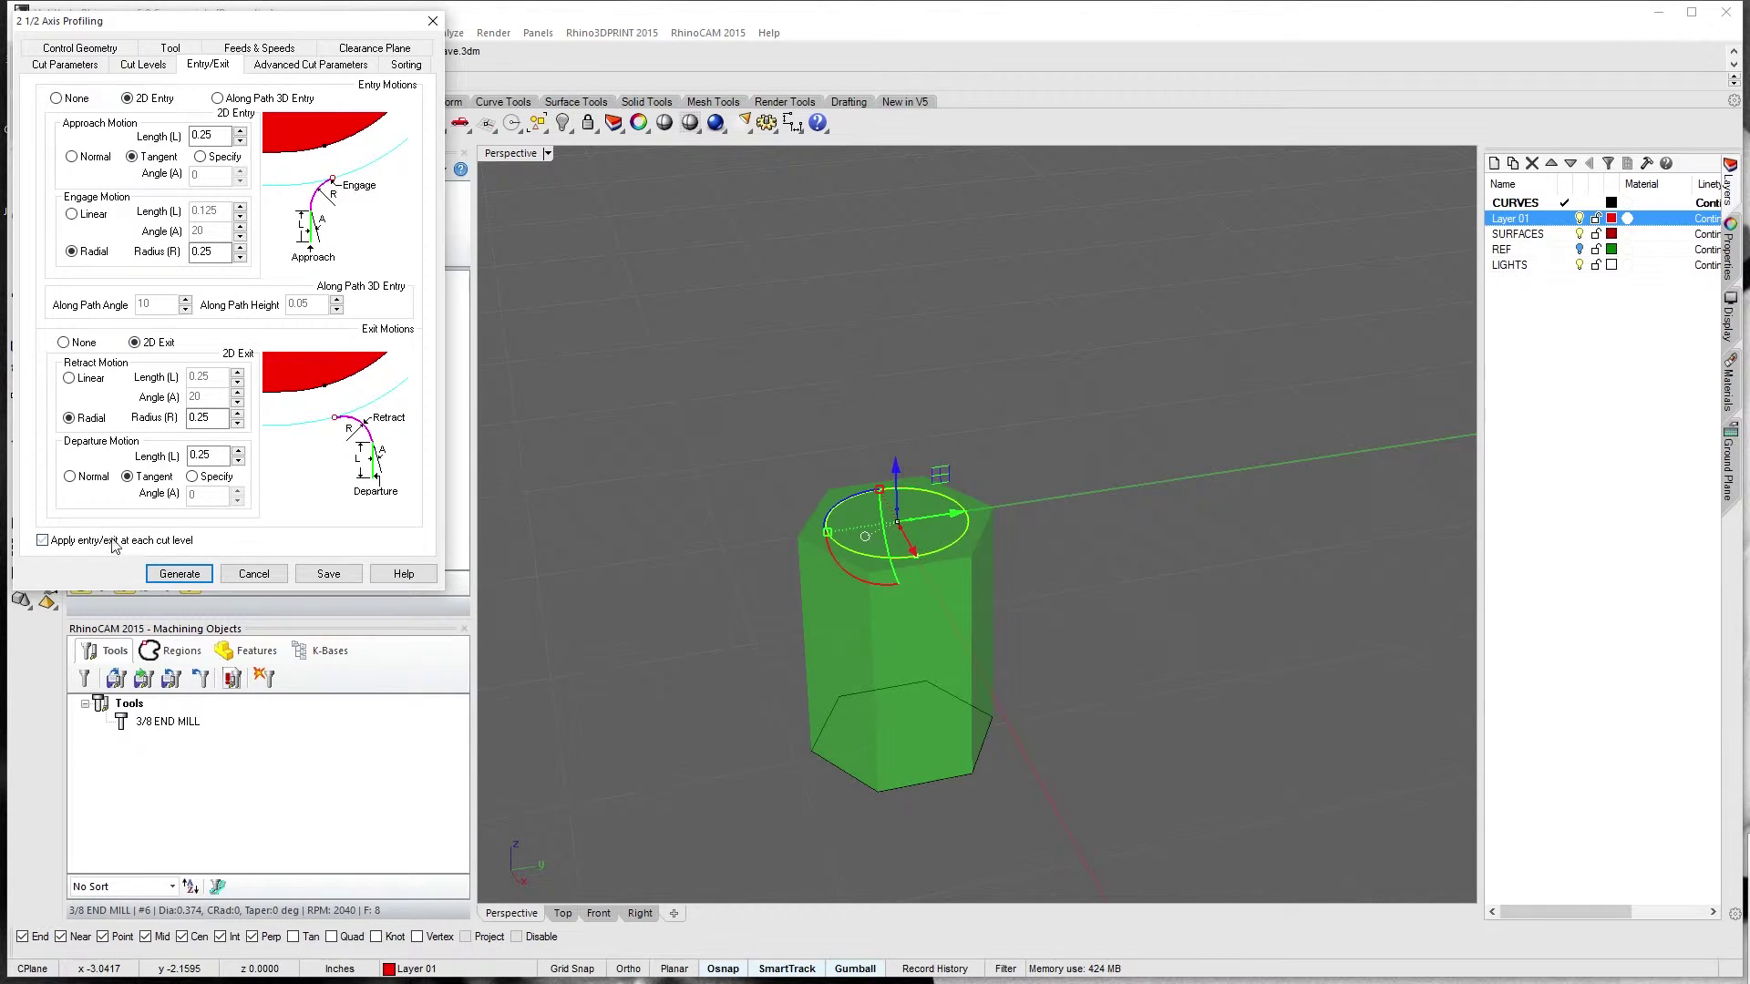
click(309, 65)
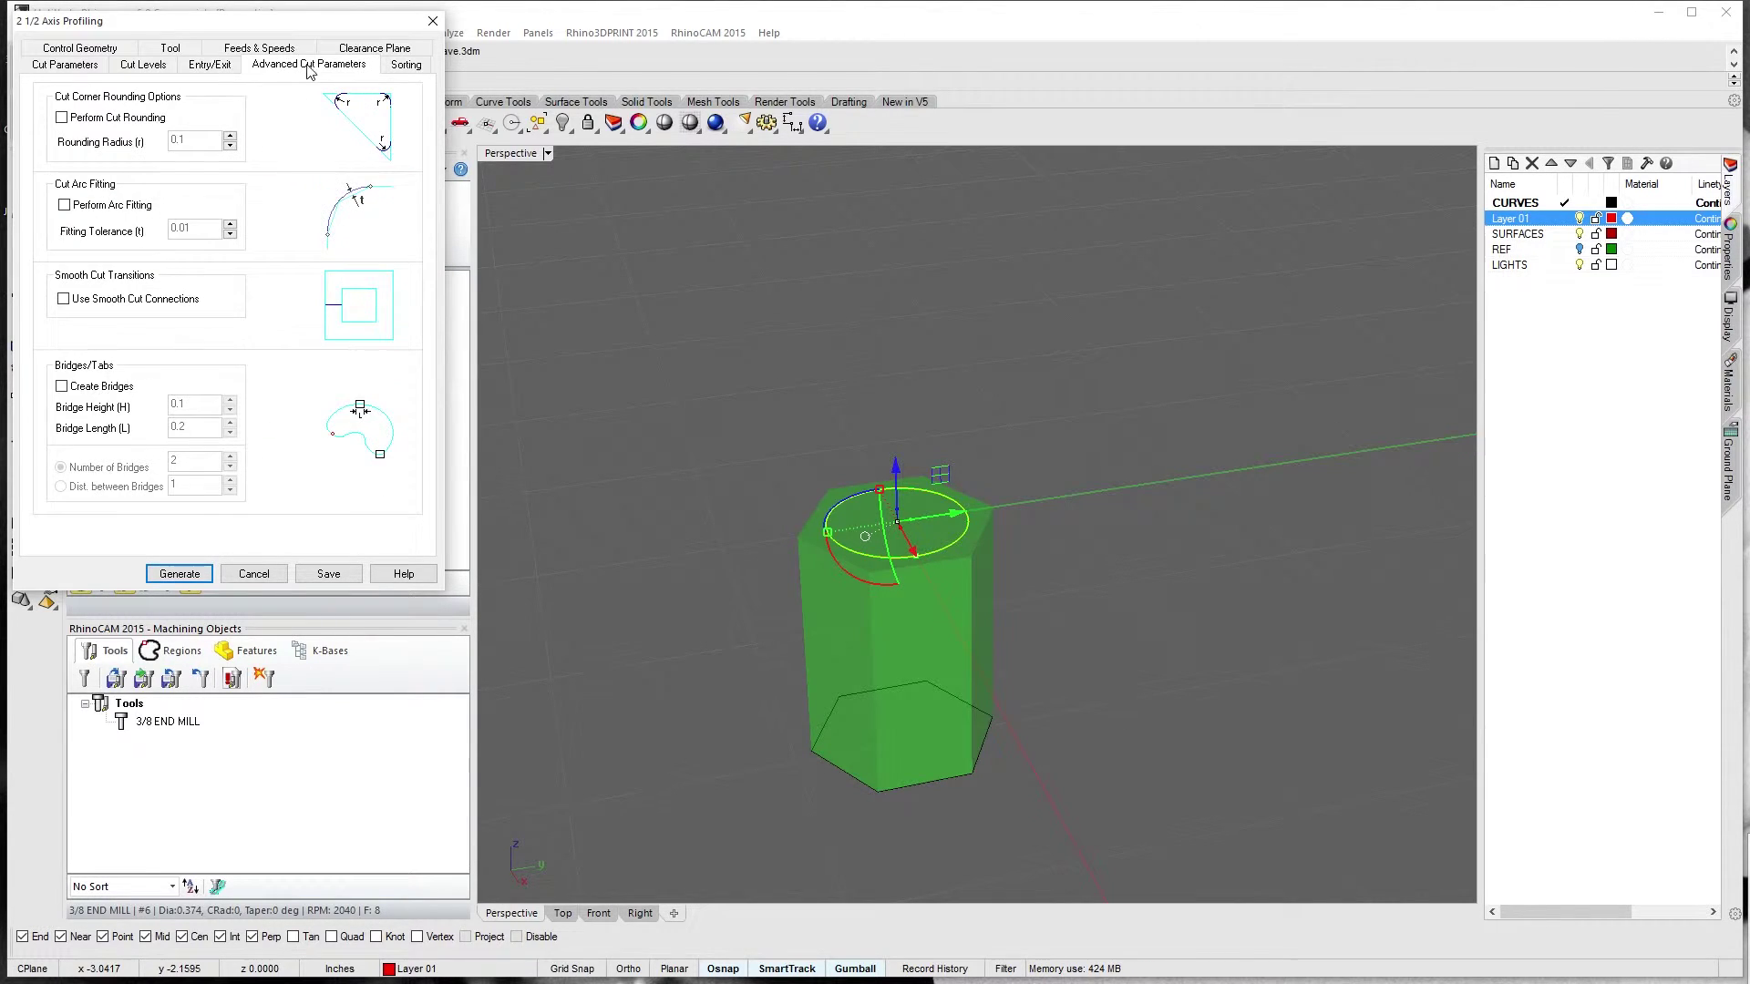
click(132, 216)
key(Tab)
text(.00)
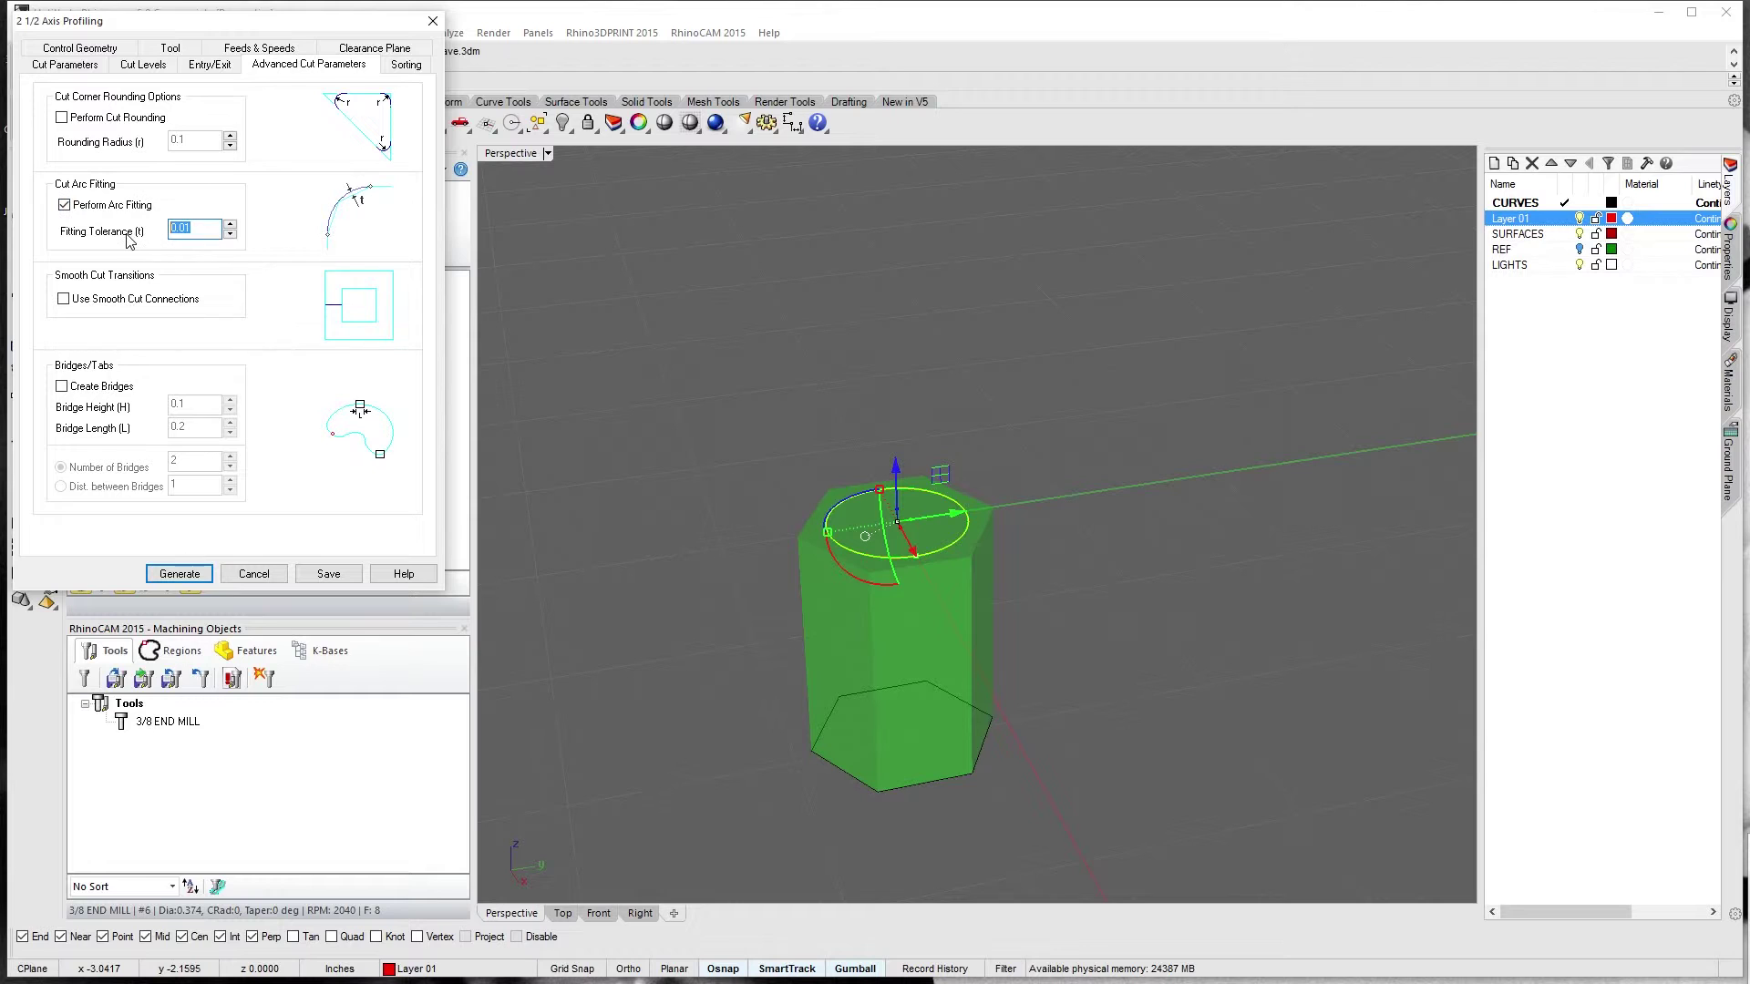
text(2)
click(109, 299)
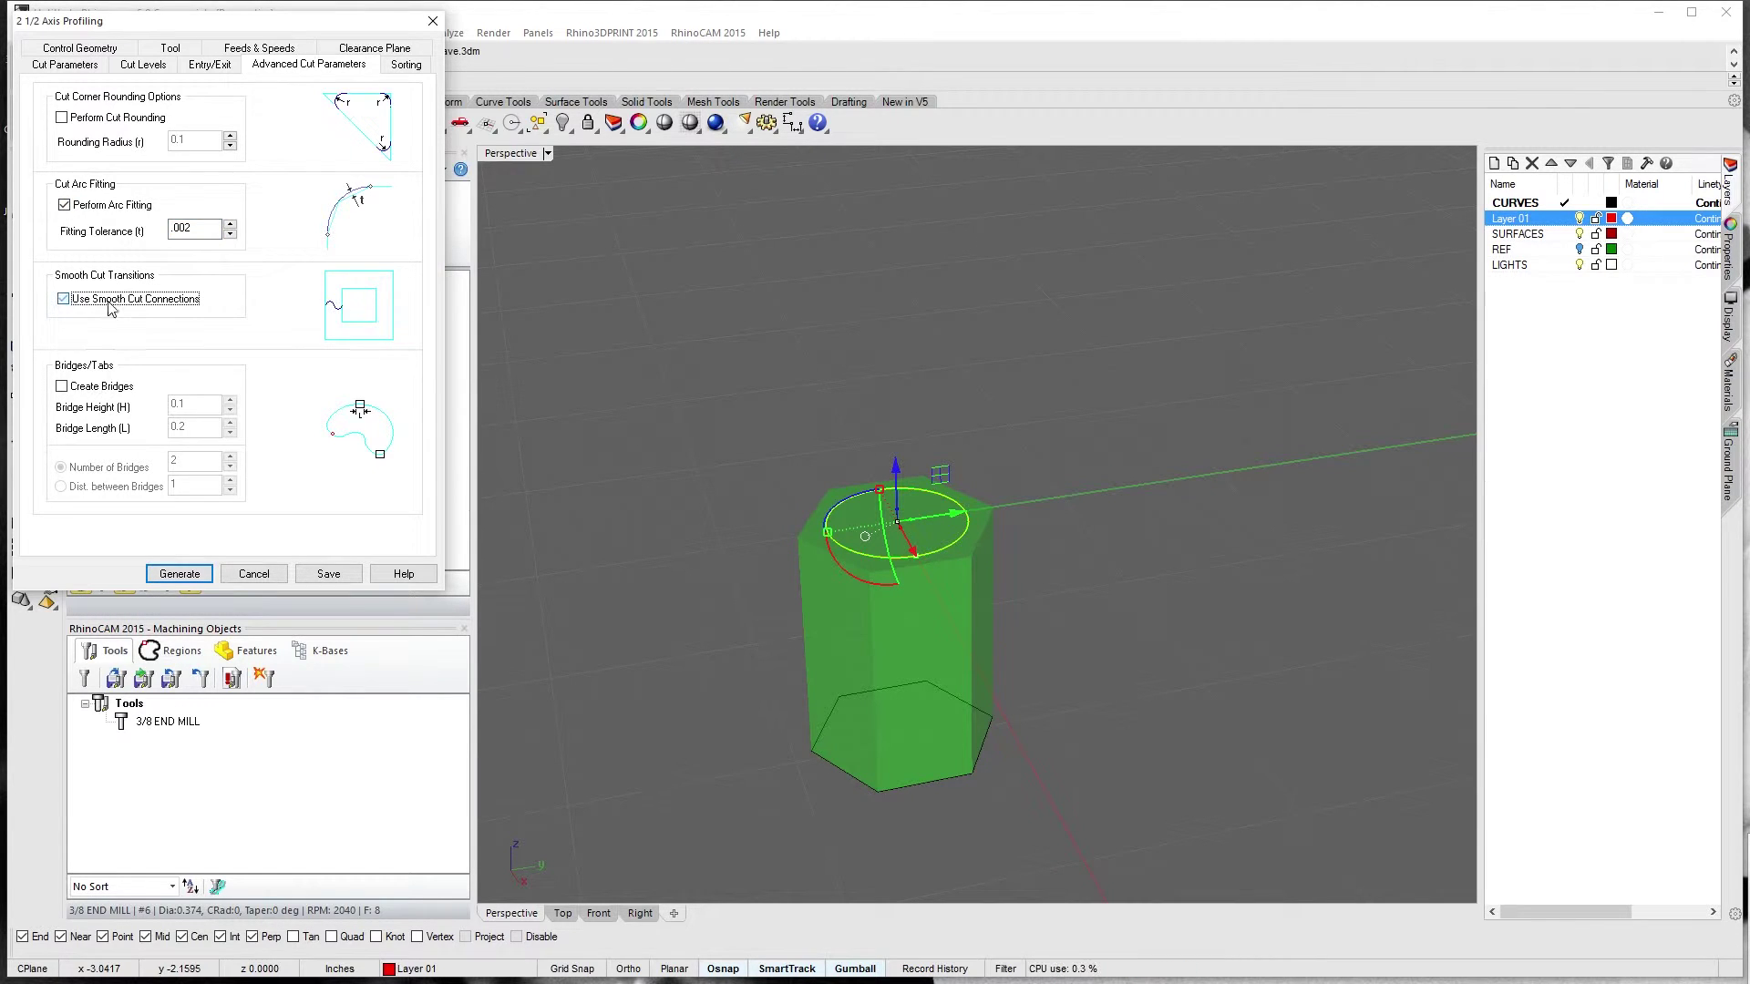
click(180, 574)
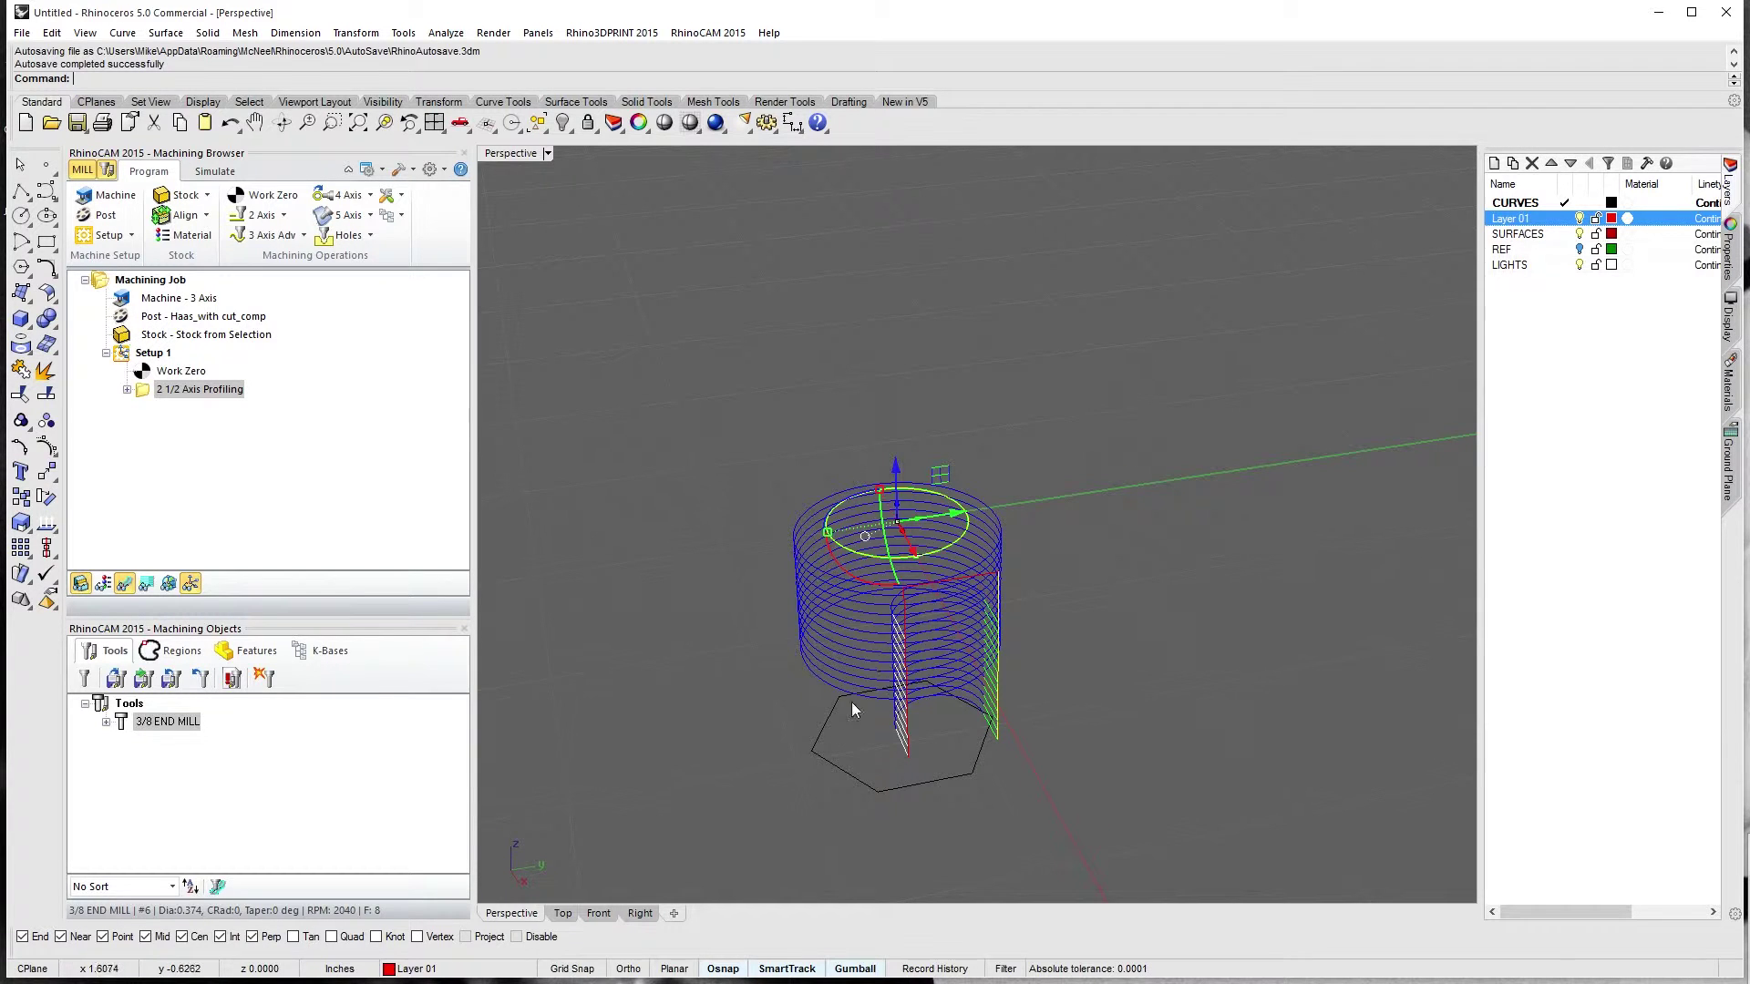
Change the profiling operation's cut transfer method to Skim and regenerate its toolpath
right_drag(851, 702, 1177, 600)
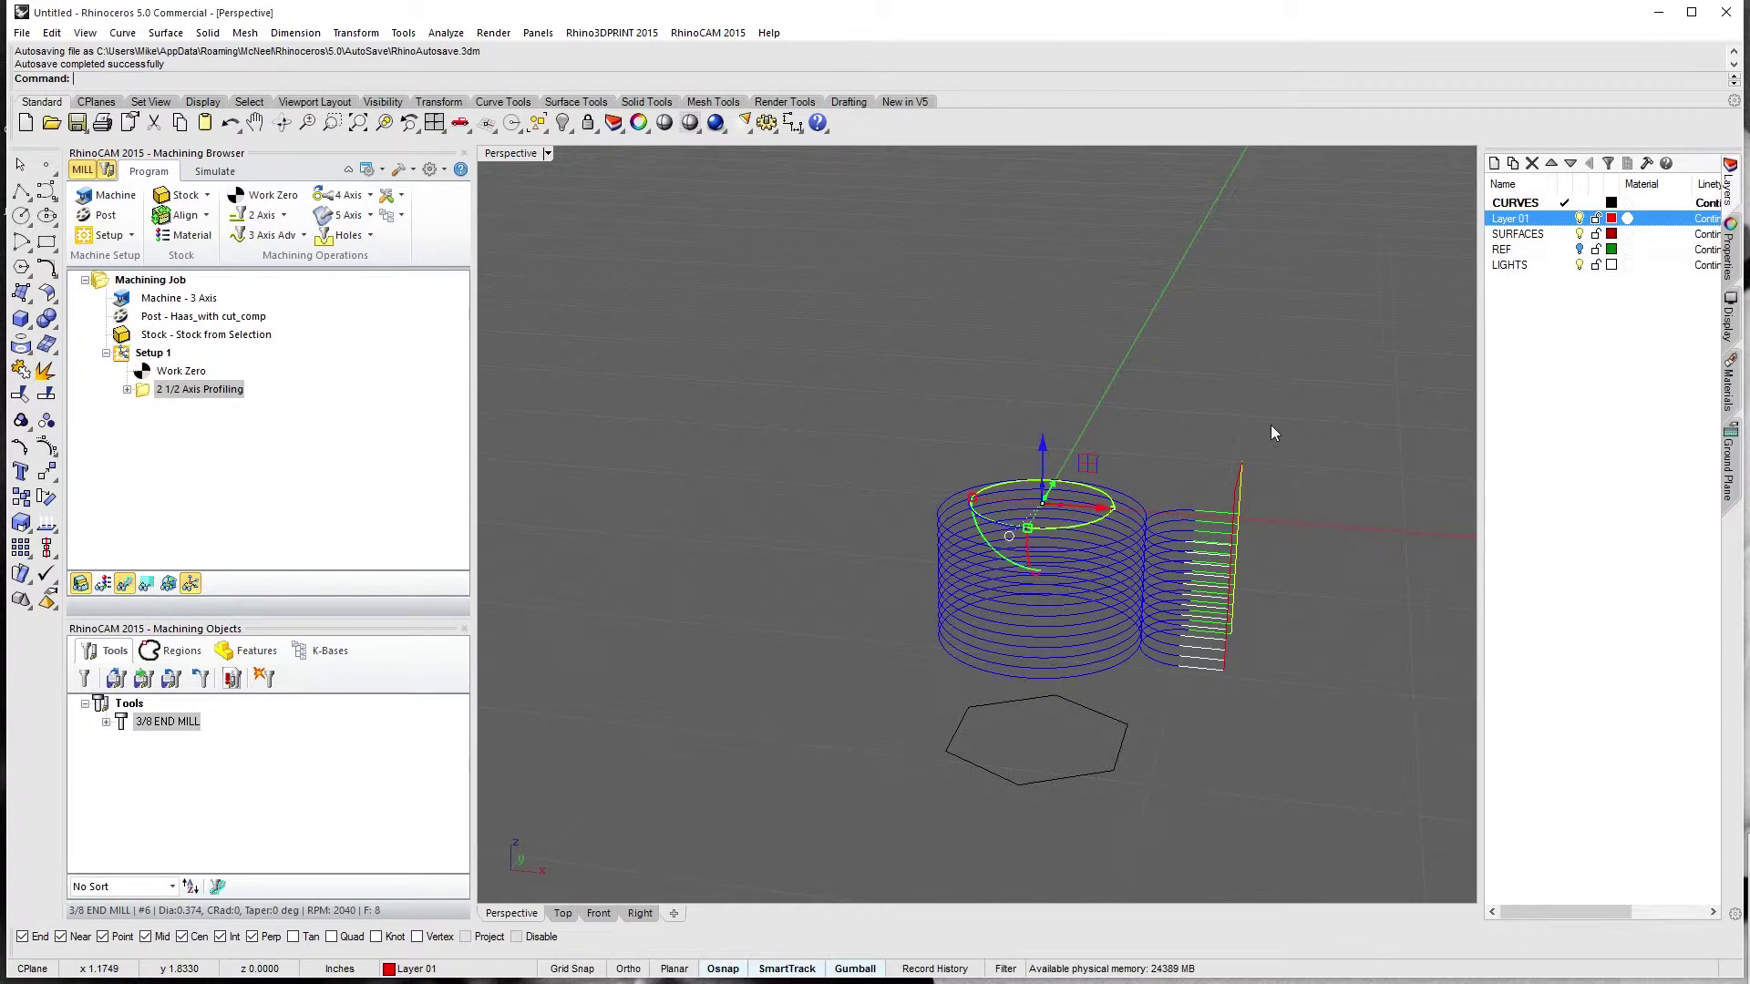
right_drag(1254, 567, 1173, 622)
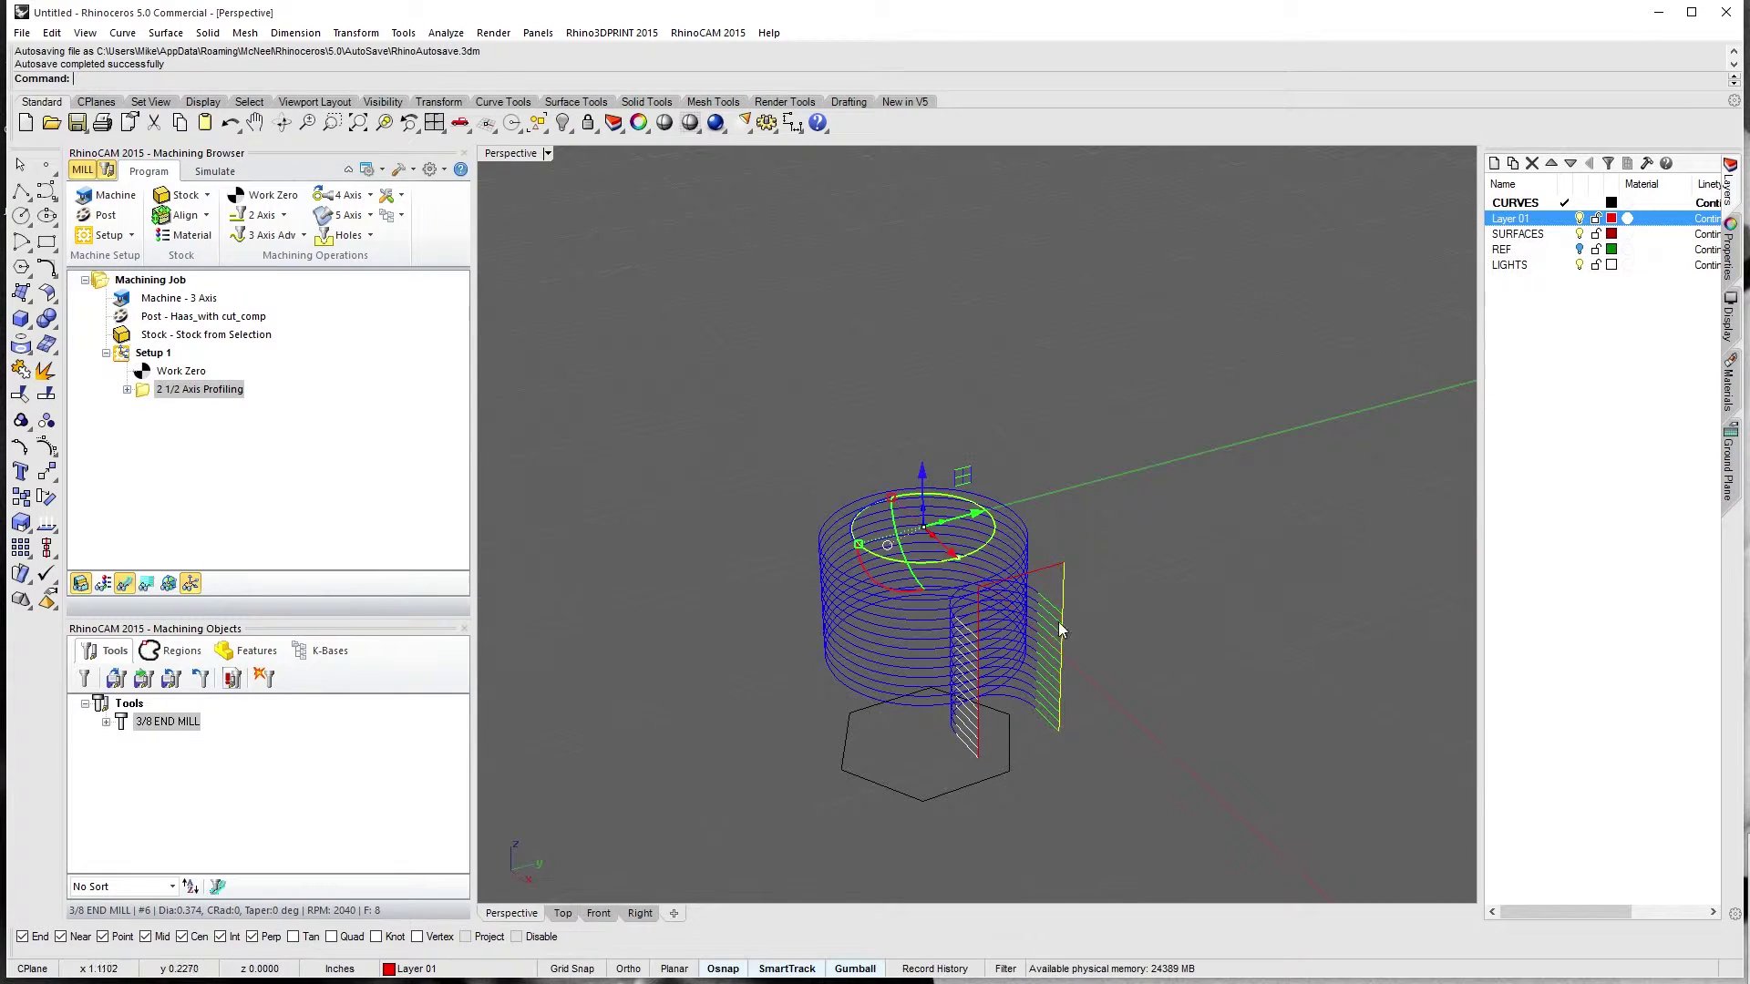
double_click(143, 395)
click(348, 71)
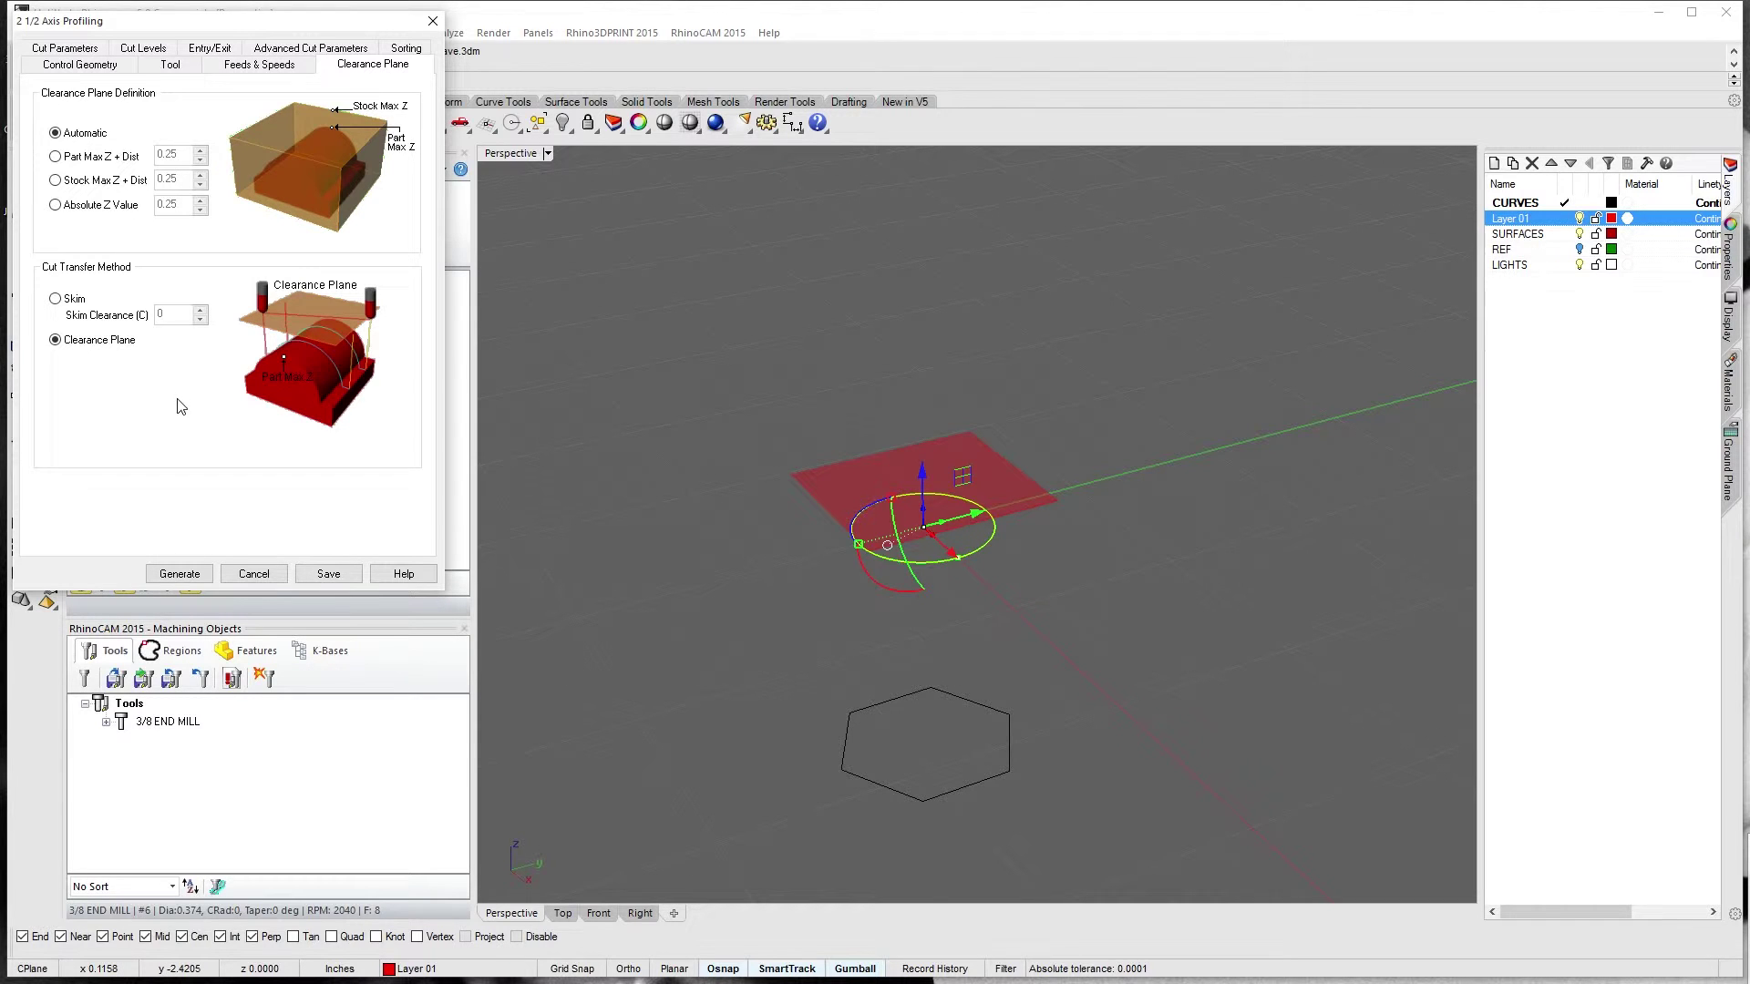
click(73, 300)
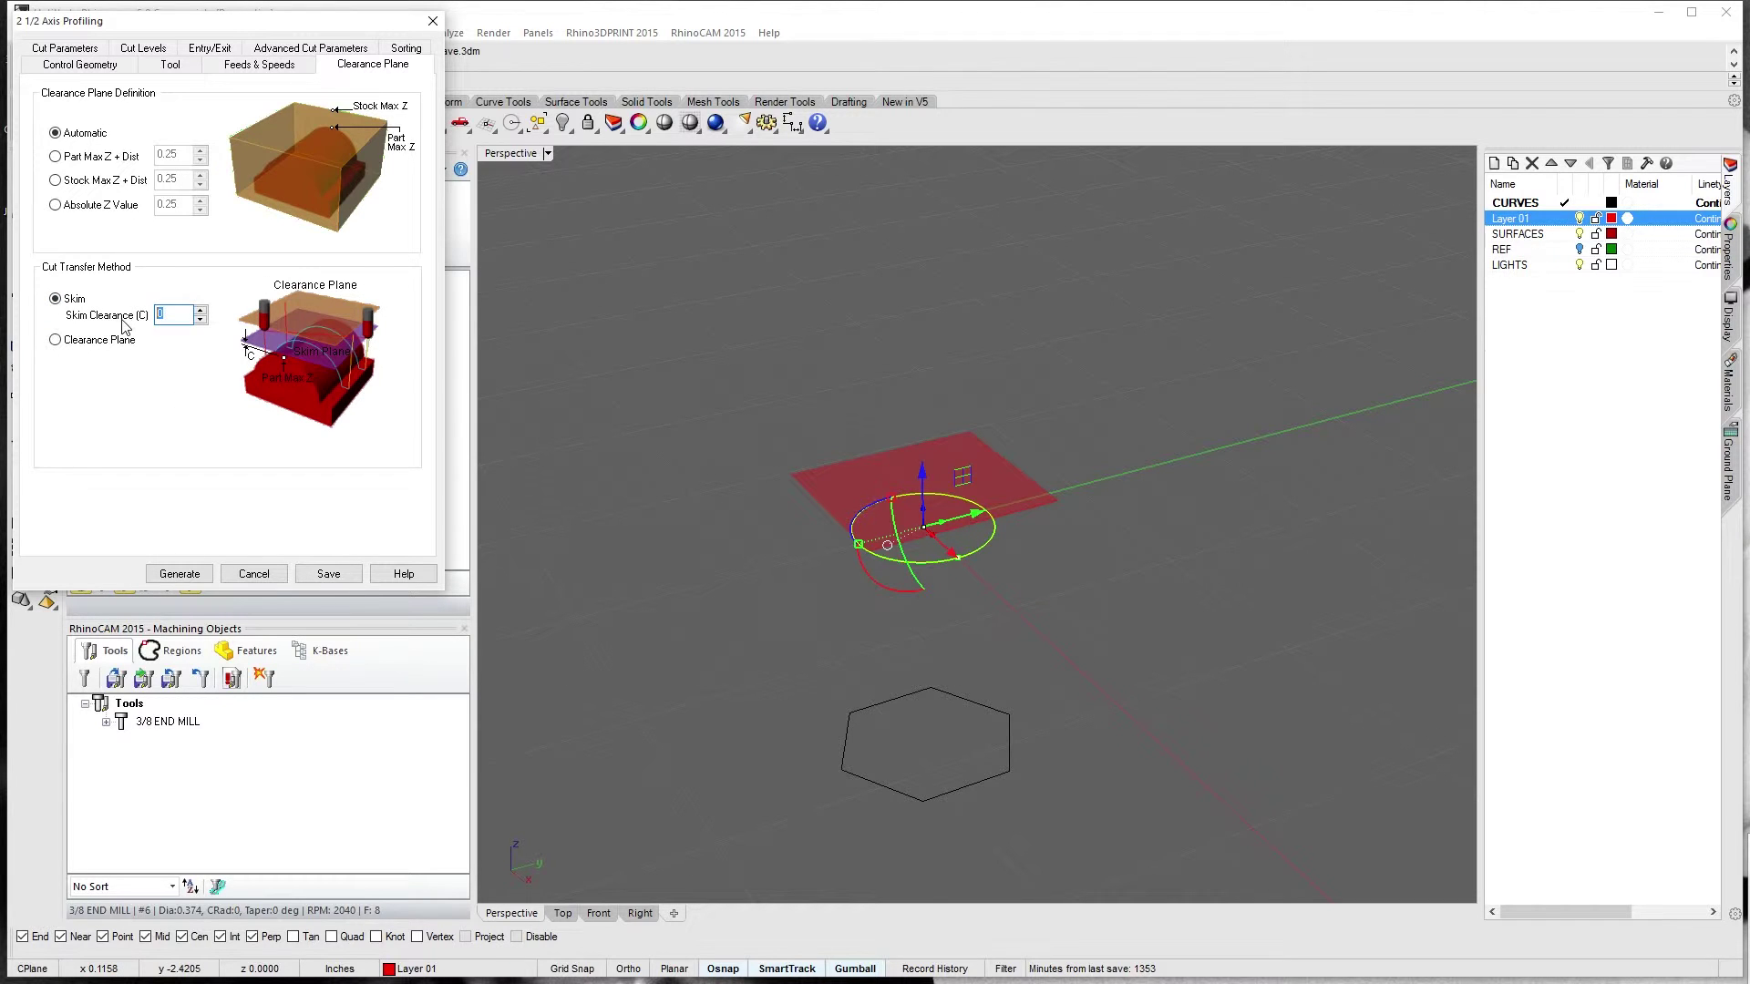
click(180, 573)
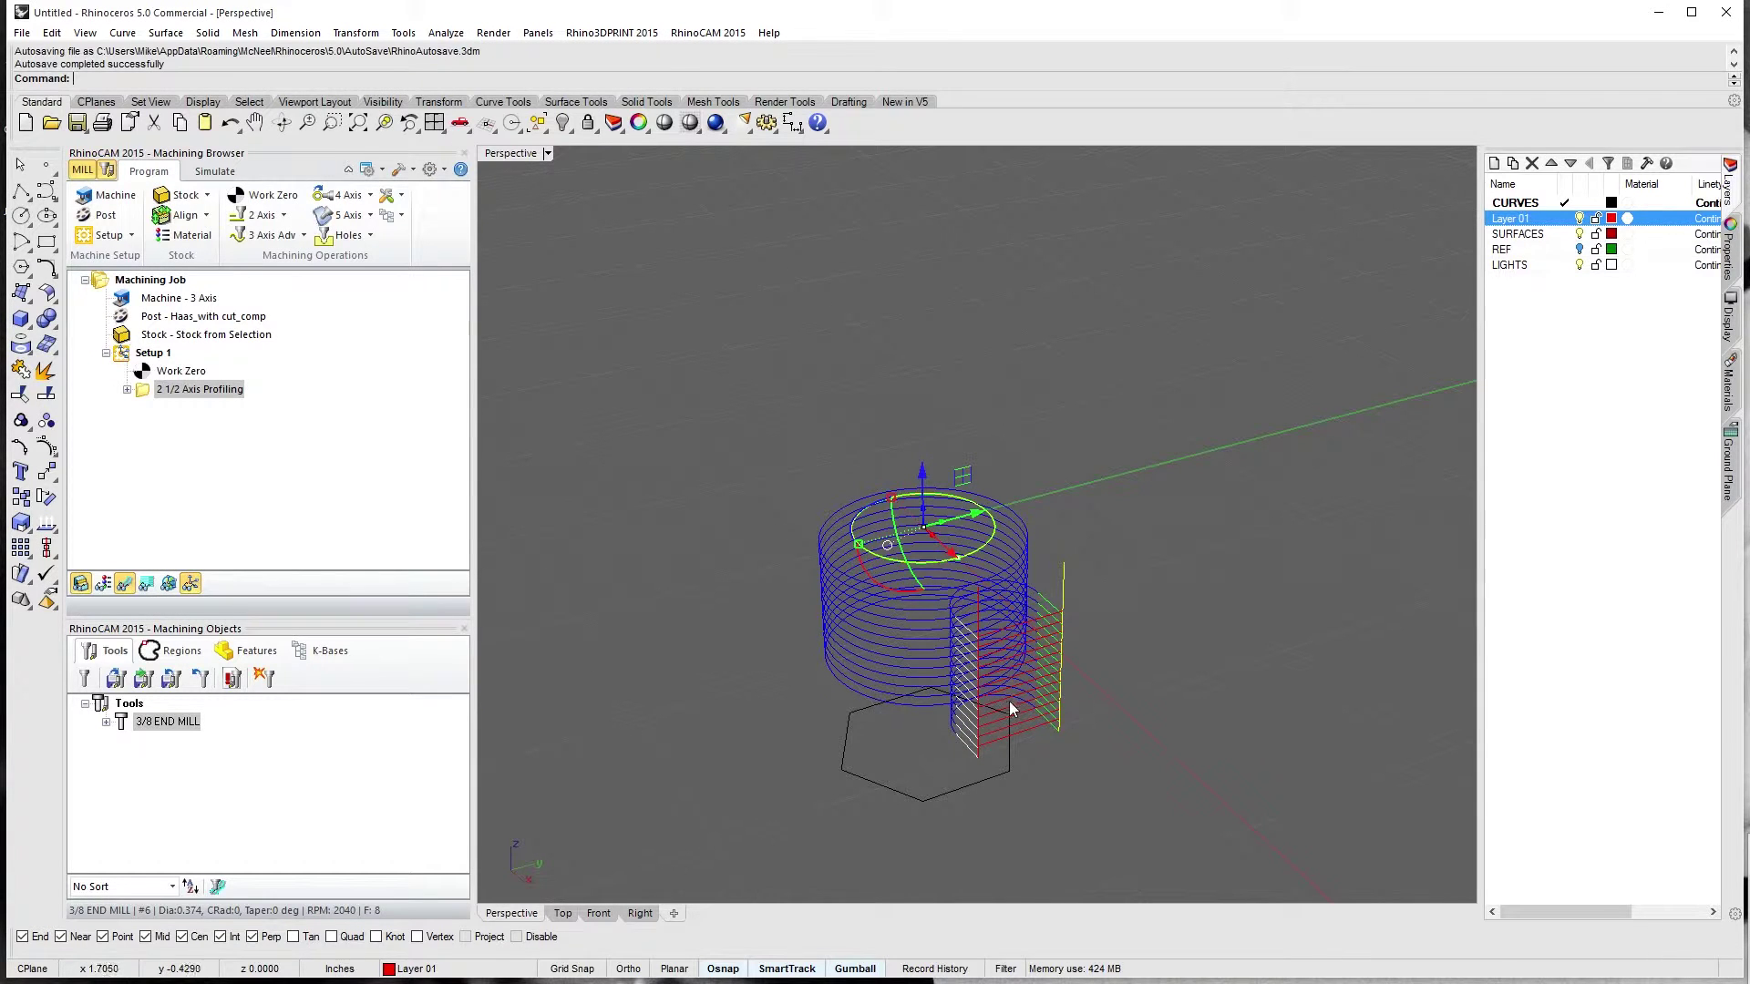
Inspect the skim transfers between cut levels and simulate the profiling cut on the hexagonal stock
right_drag(910, 769, 950, 751)
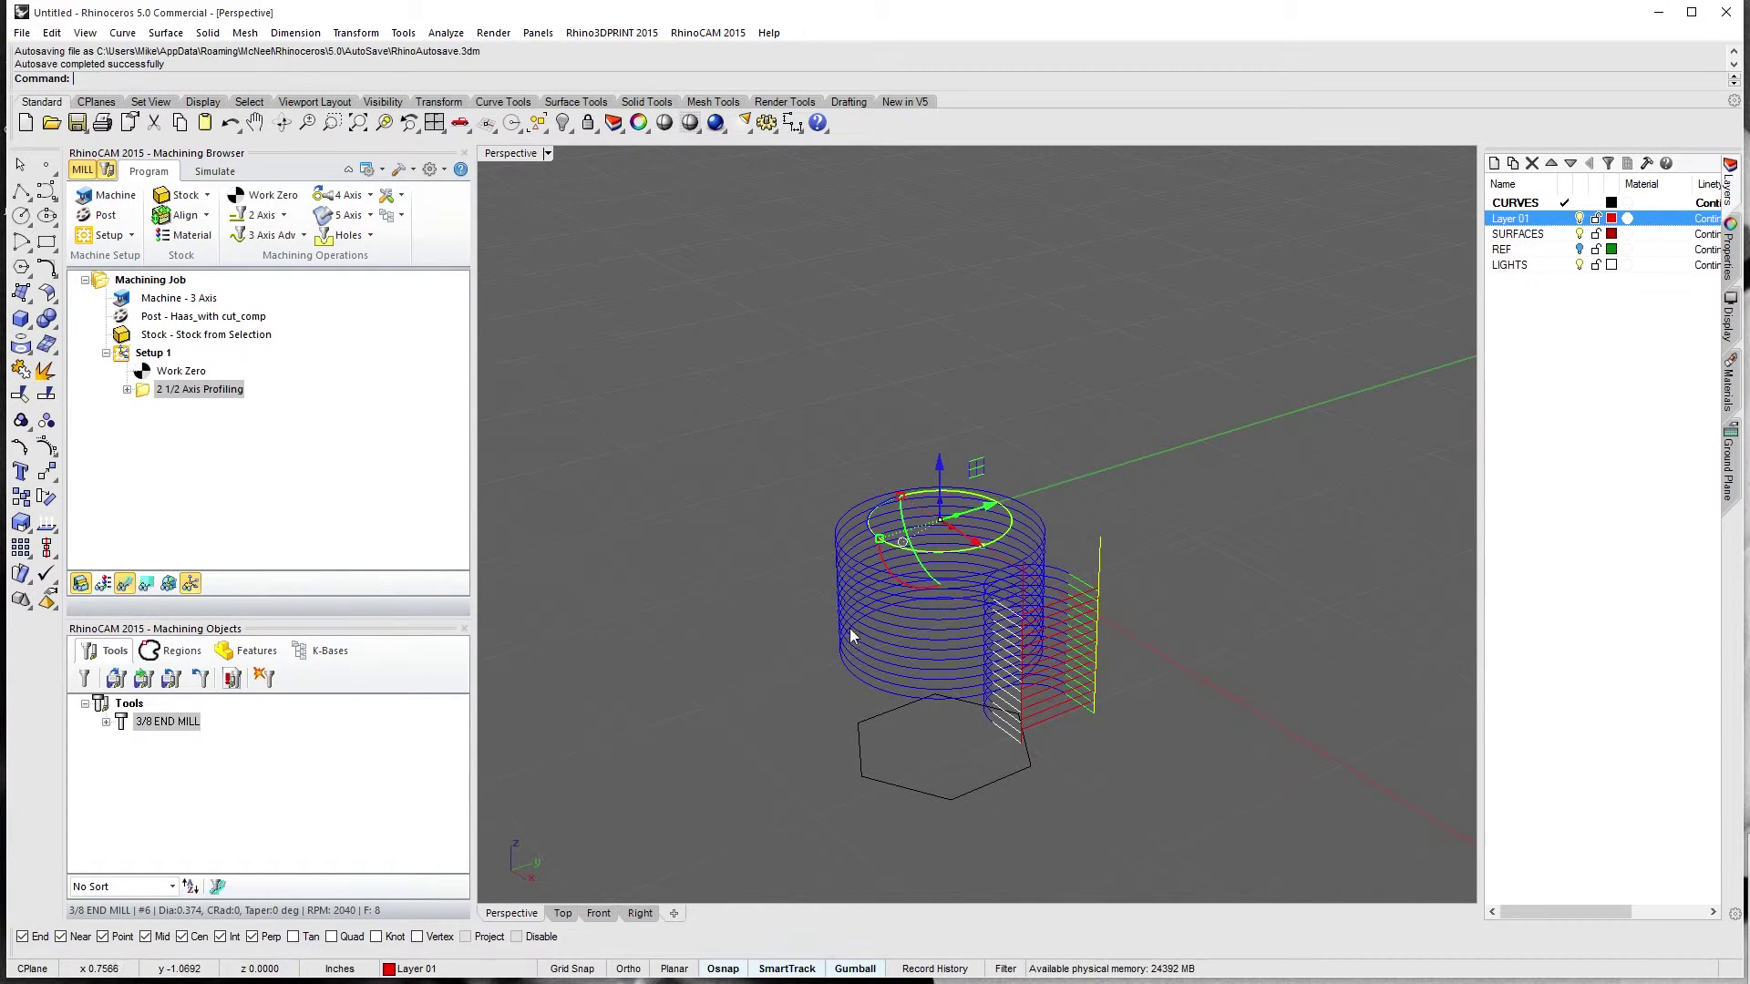
right_drag(849, 627, 897, 648)
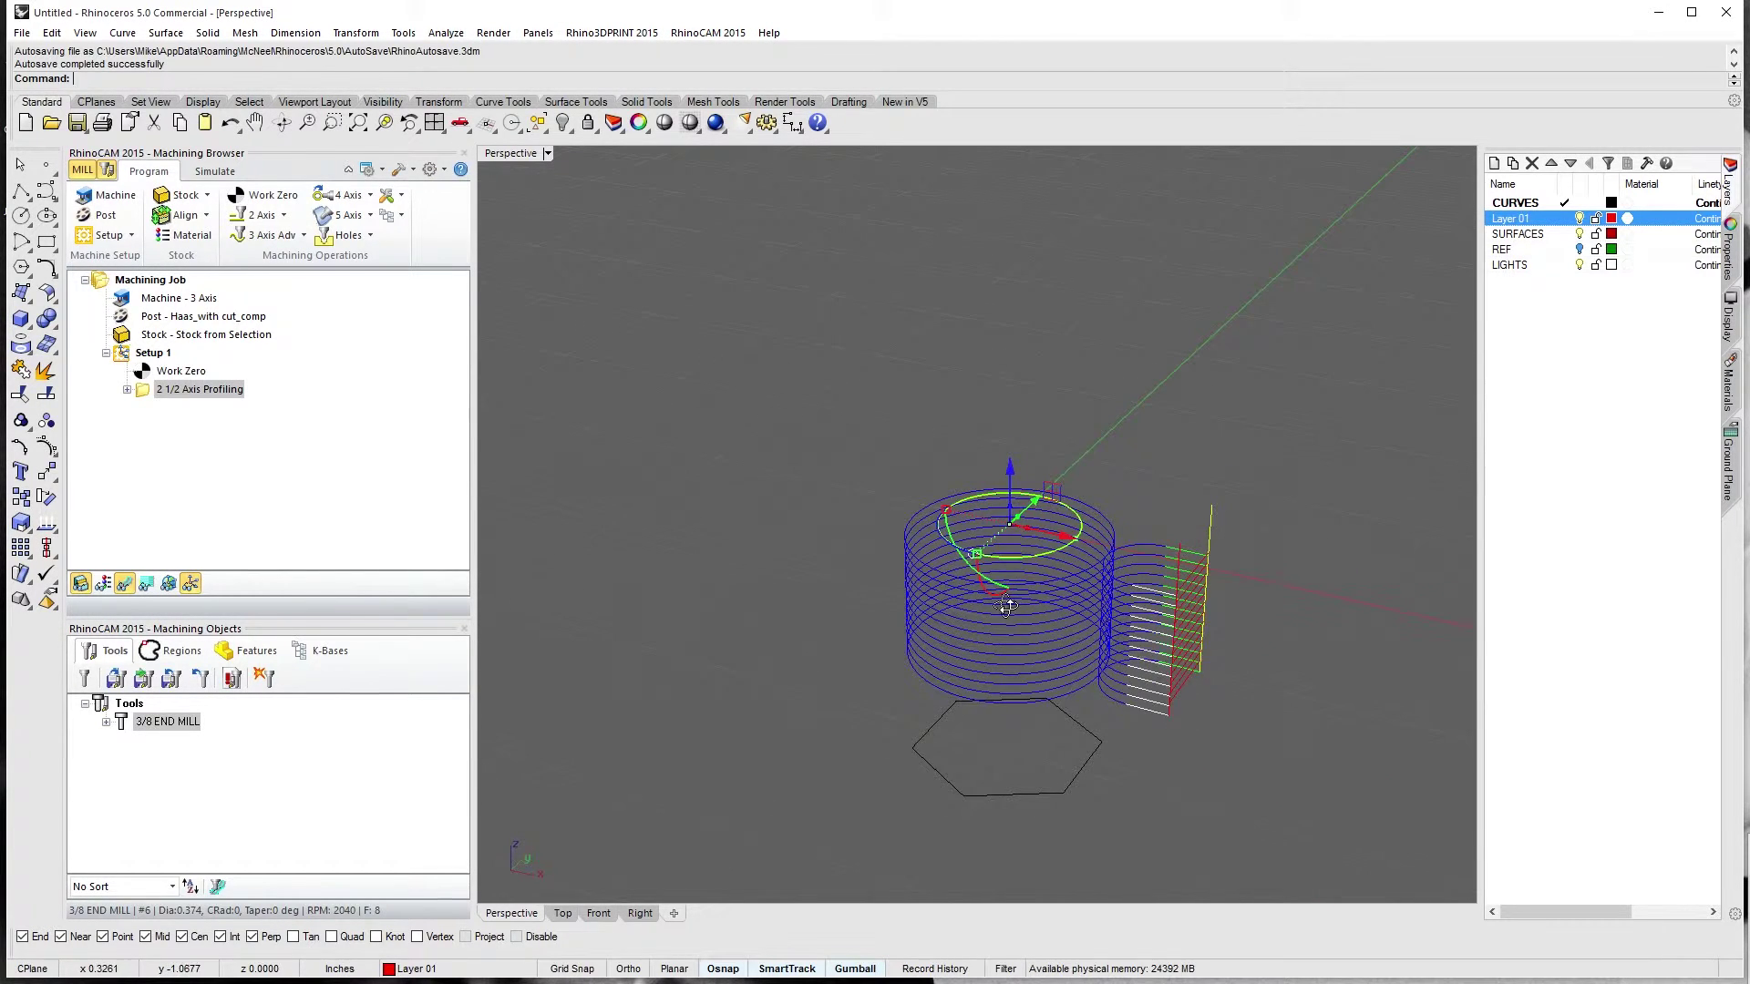
click(215, 171)
click(225, 216)
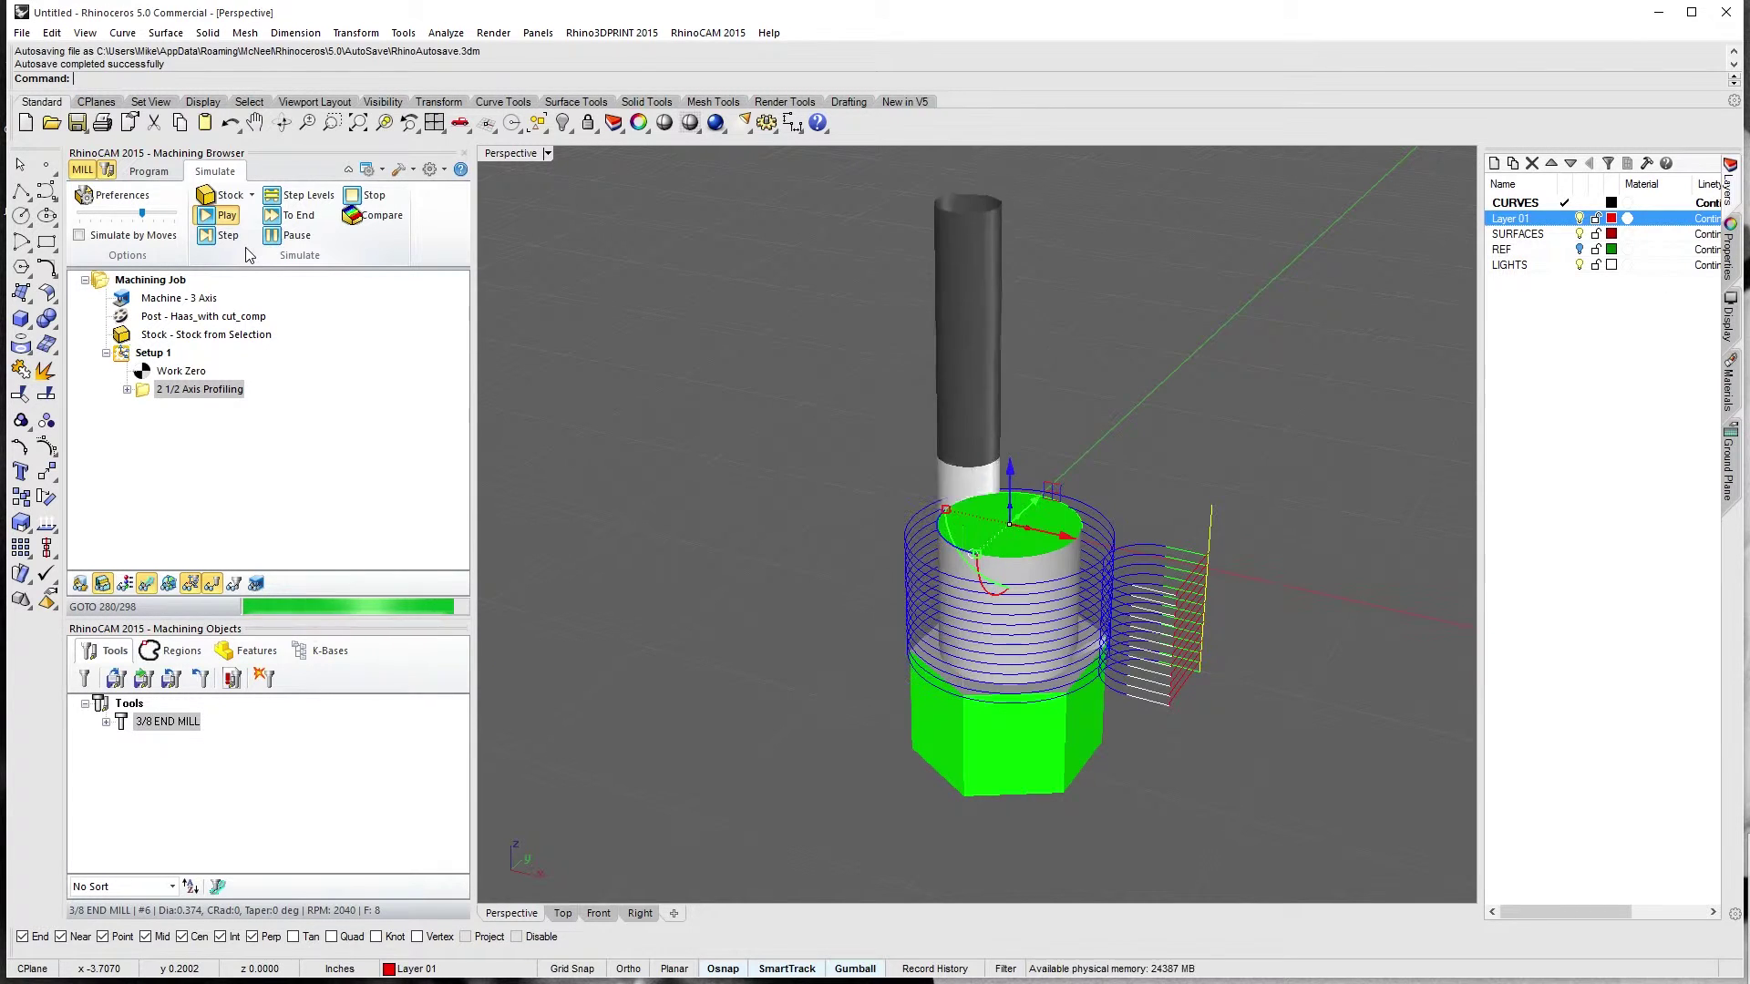
Switch the profiling entry motion to Along Path 3D Entry, regenerate the toolpath and inspect the ramped entries
double_click(153, 391)
click(212, 50)
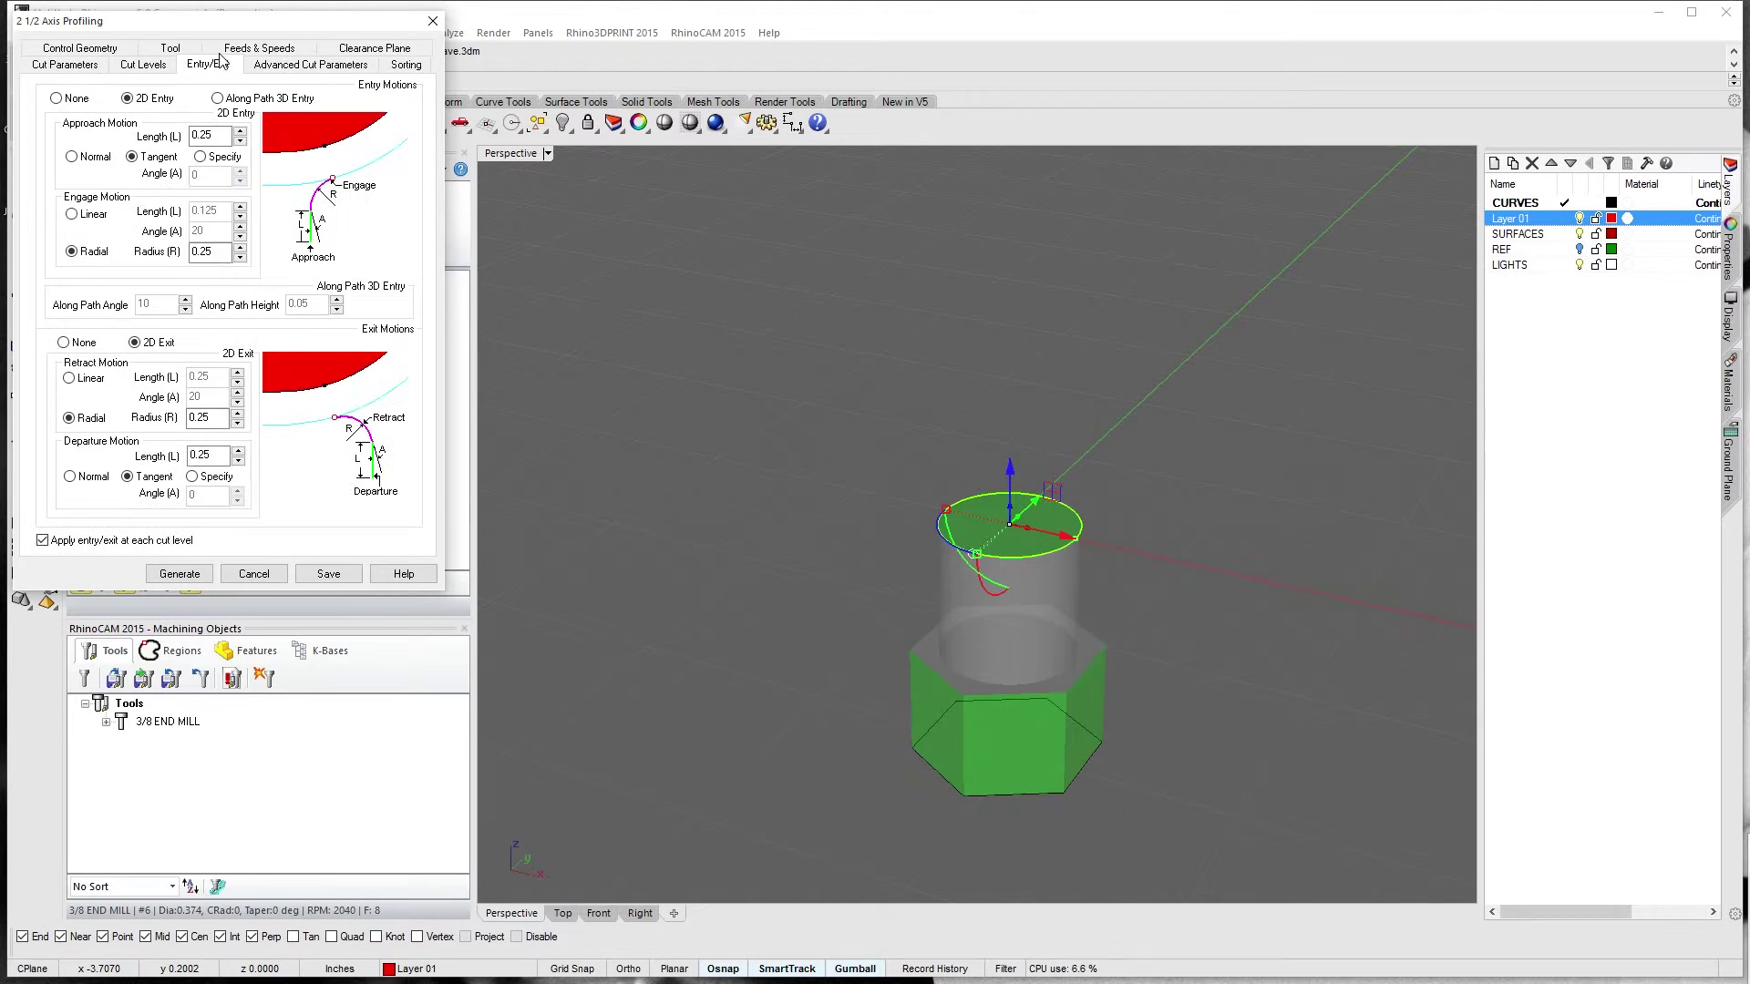
click(269, 98)
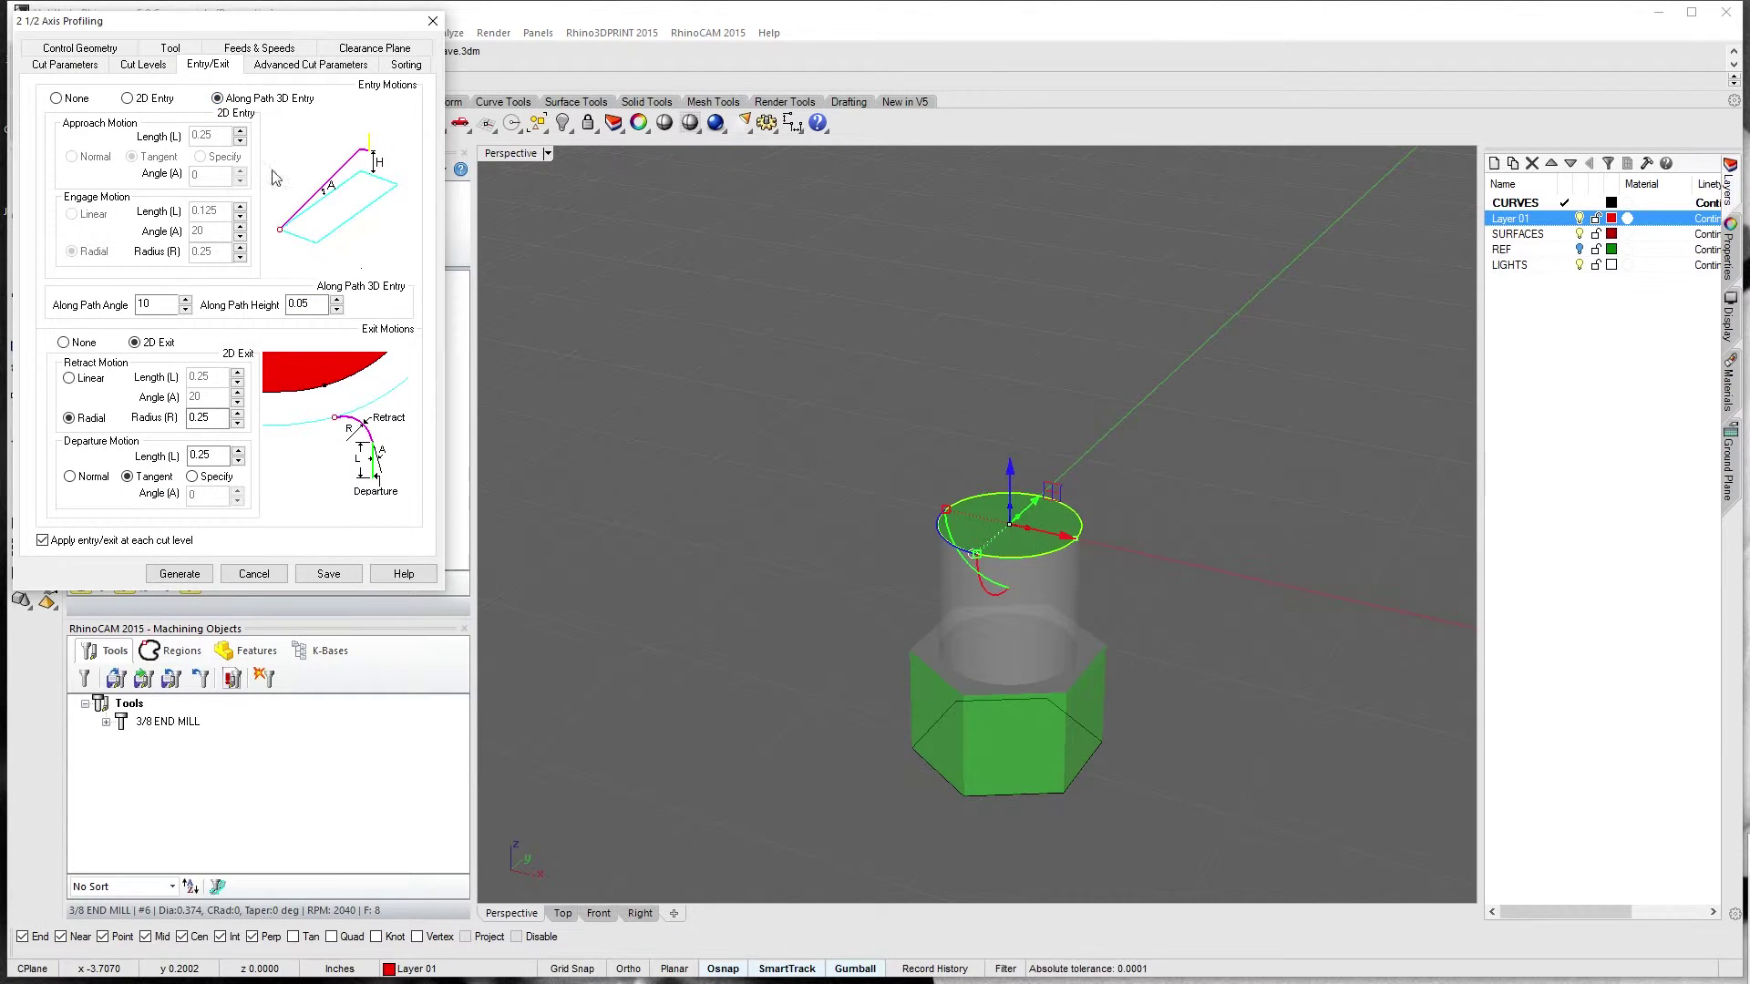
click(201, 574)
right_drag(1288, 629, 988, 632)
scroll(878, 603, up, 5)
right_drag(853, 639, 864, 636)
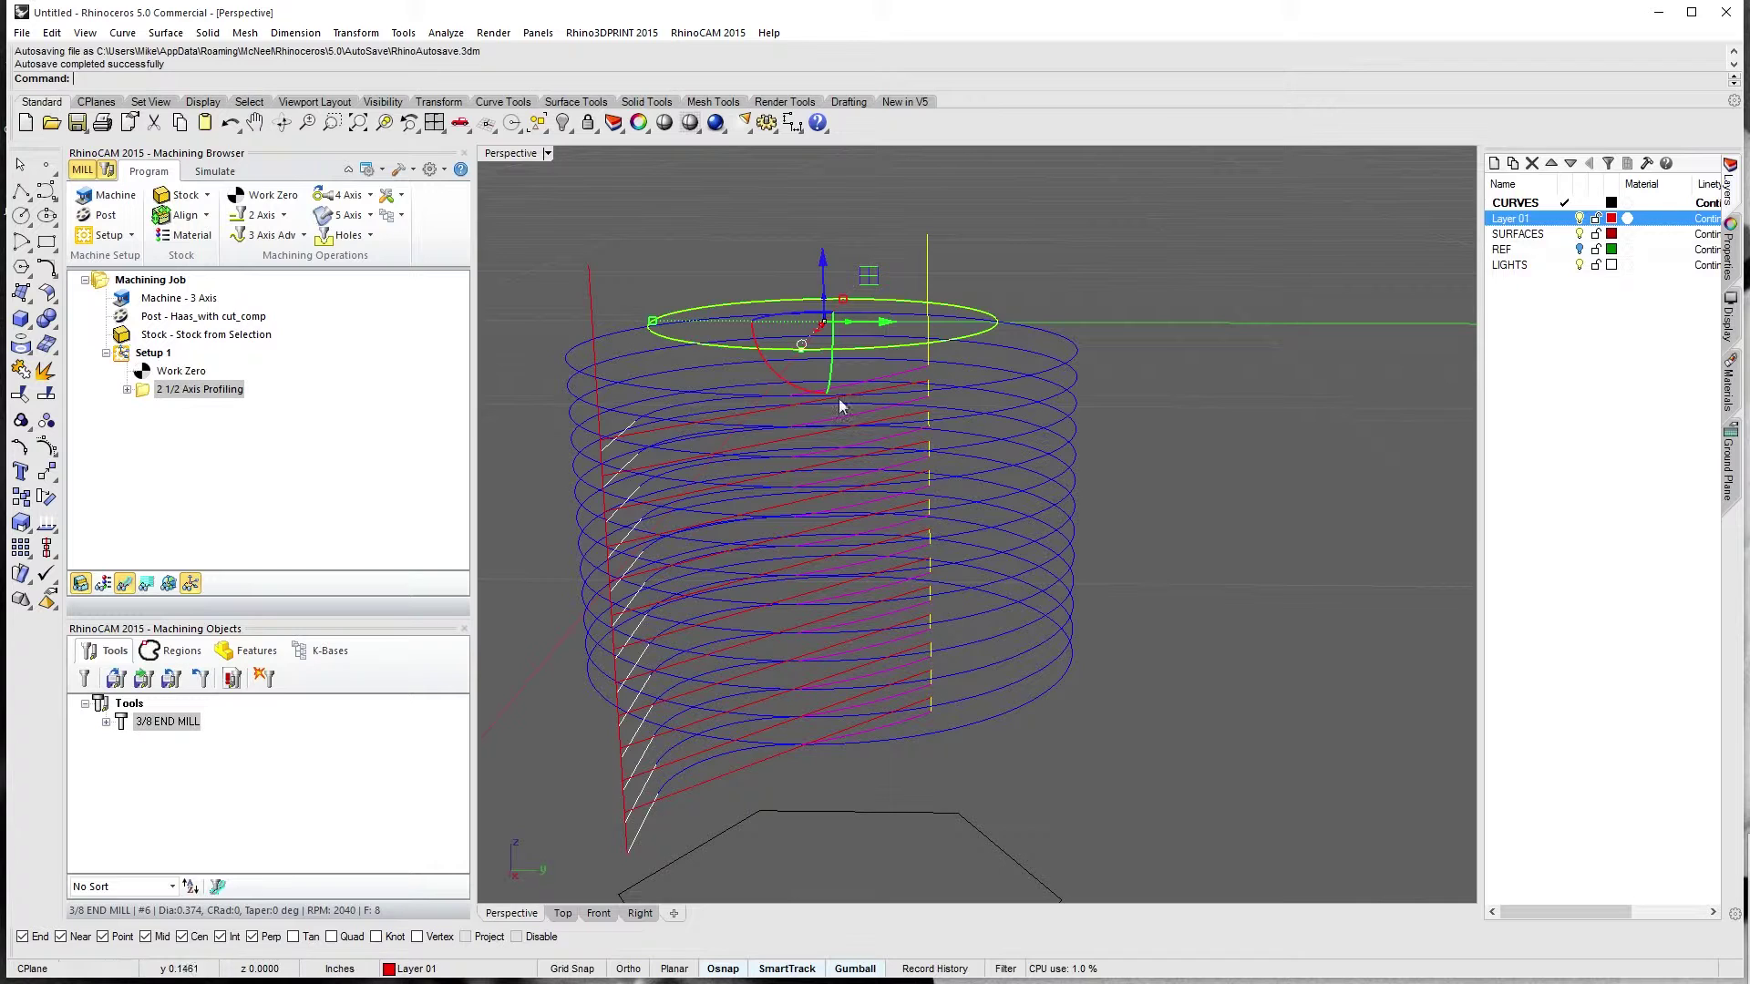
scroll(988, 550, down, 5)
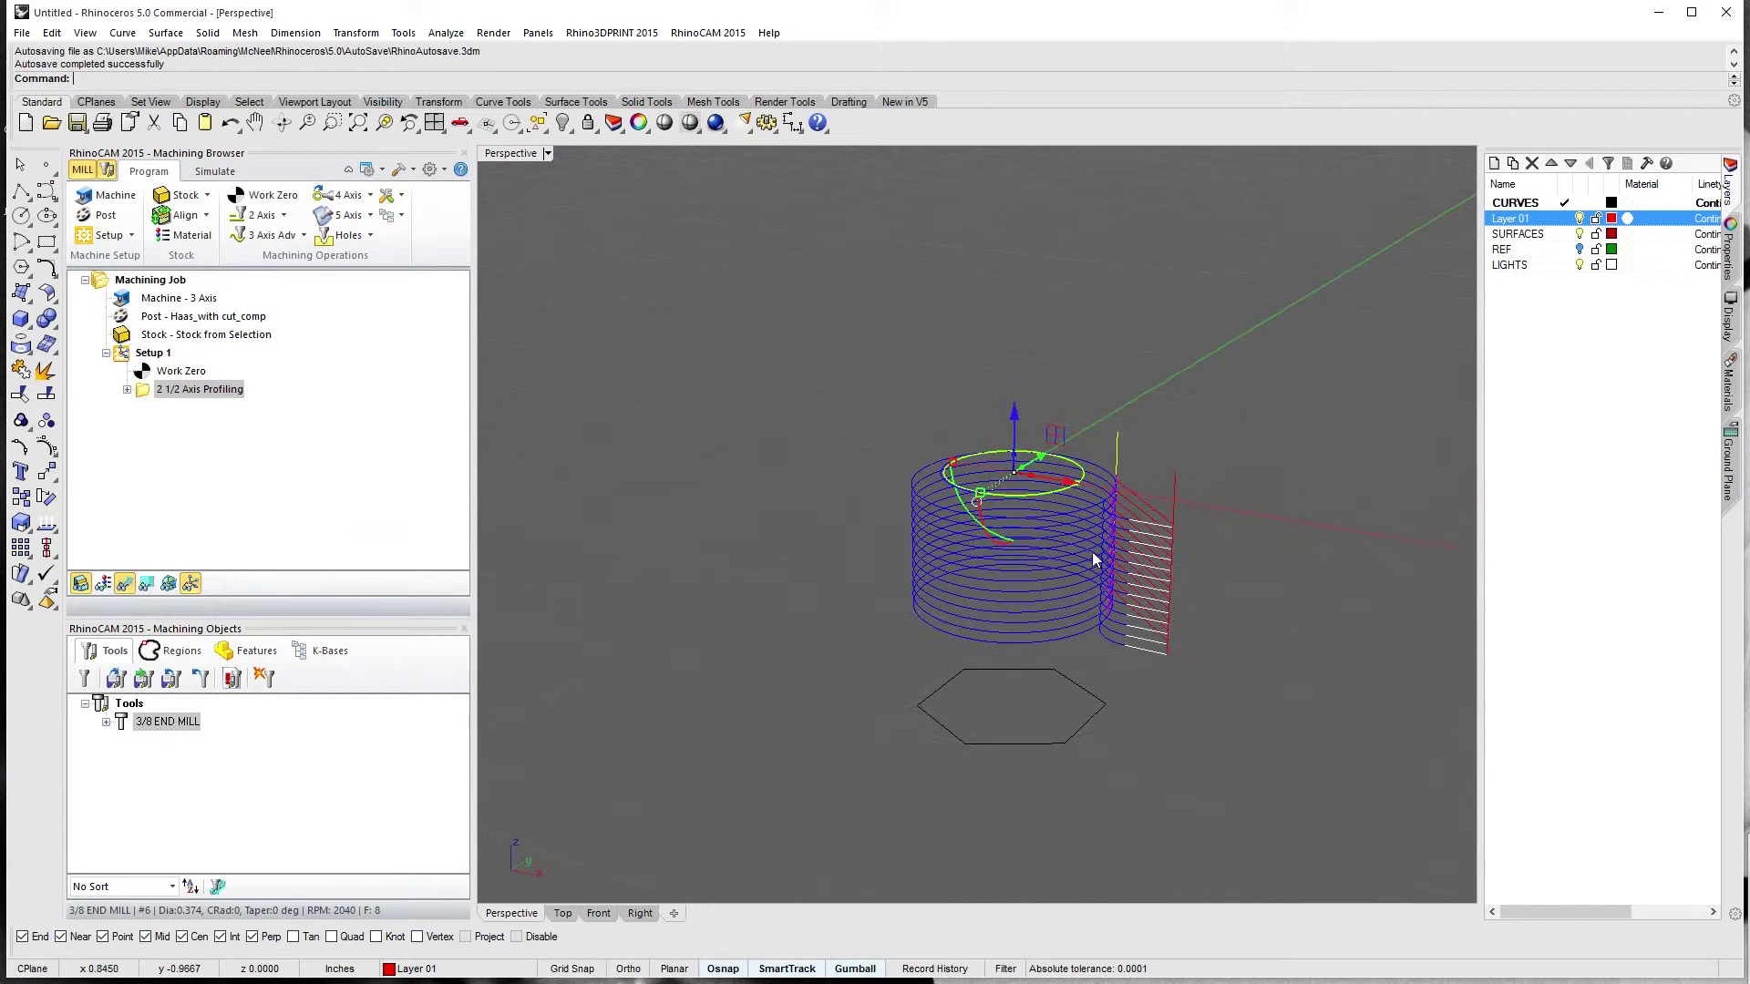
shift+right_drag(1239, 514, 1220, 518)
Simulate the profiling operation with the ramped entries and examine the machined cylinder and toolpath from several angles
click(215, 171)
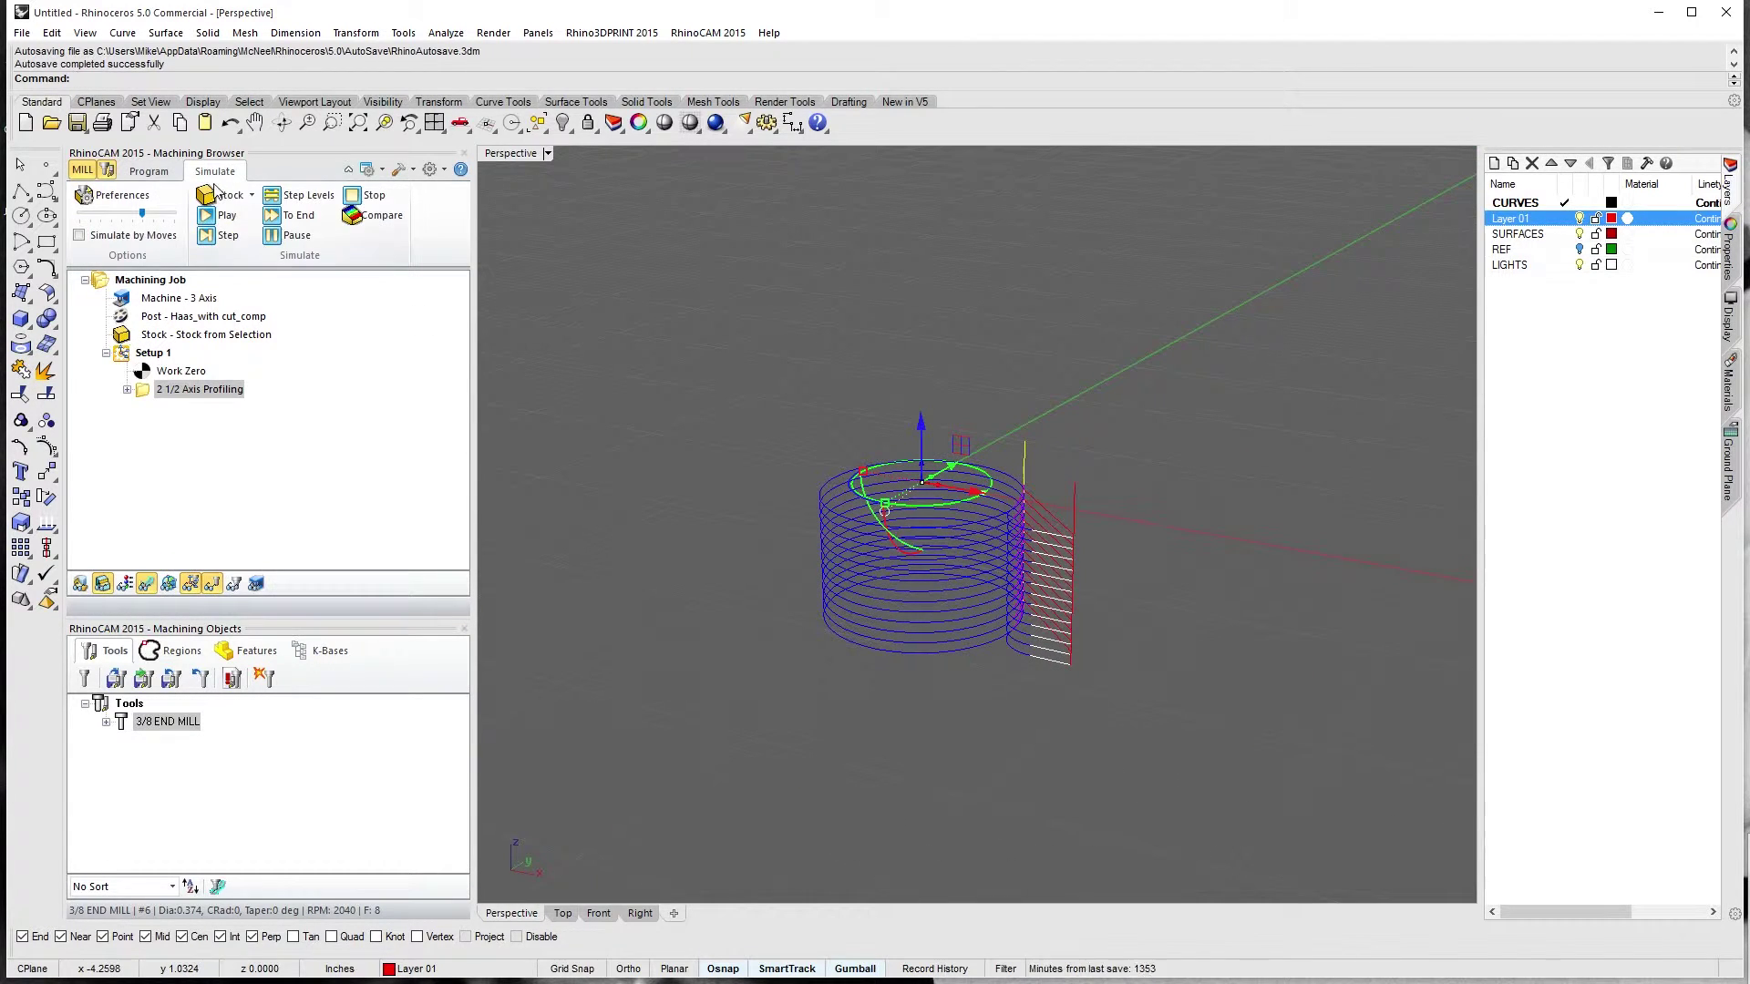
click(215, 216)
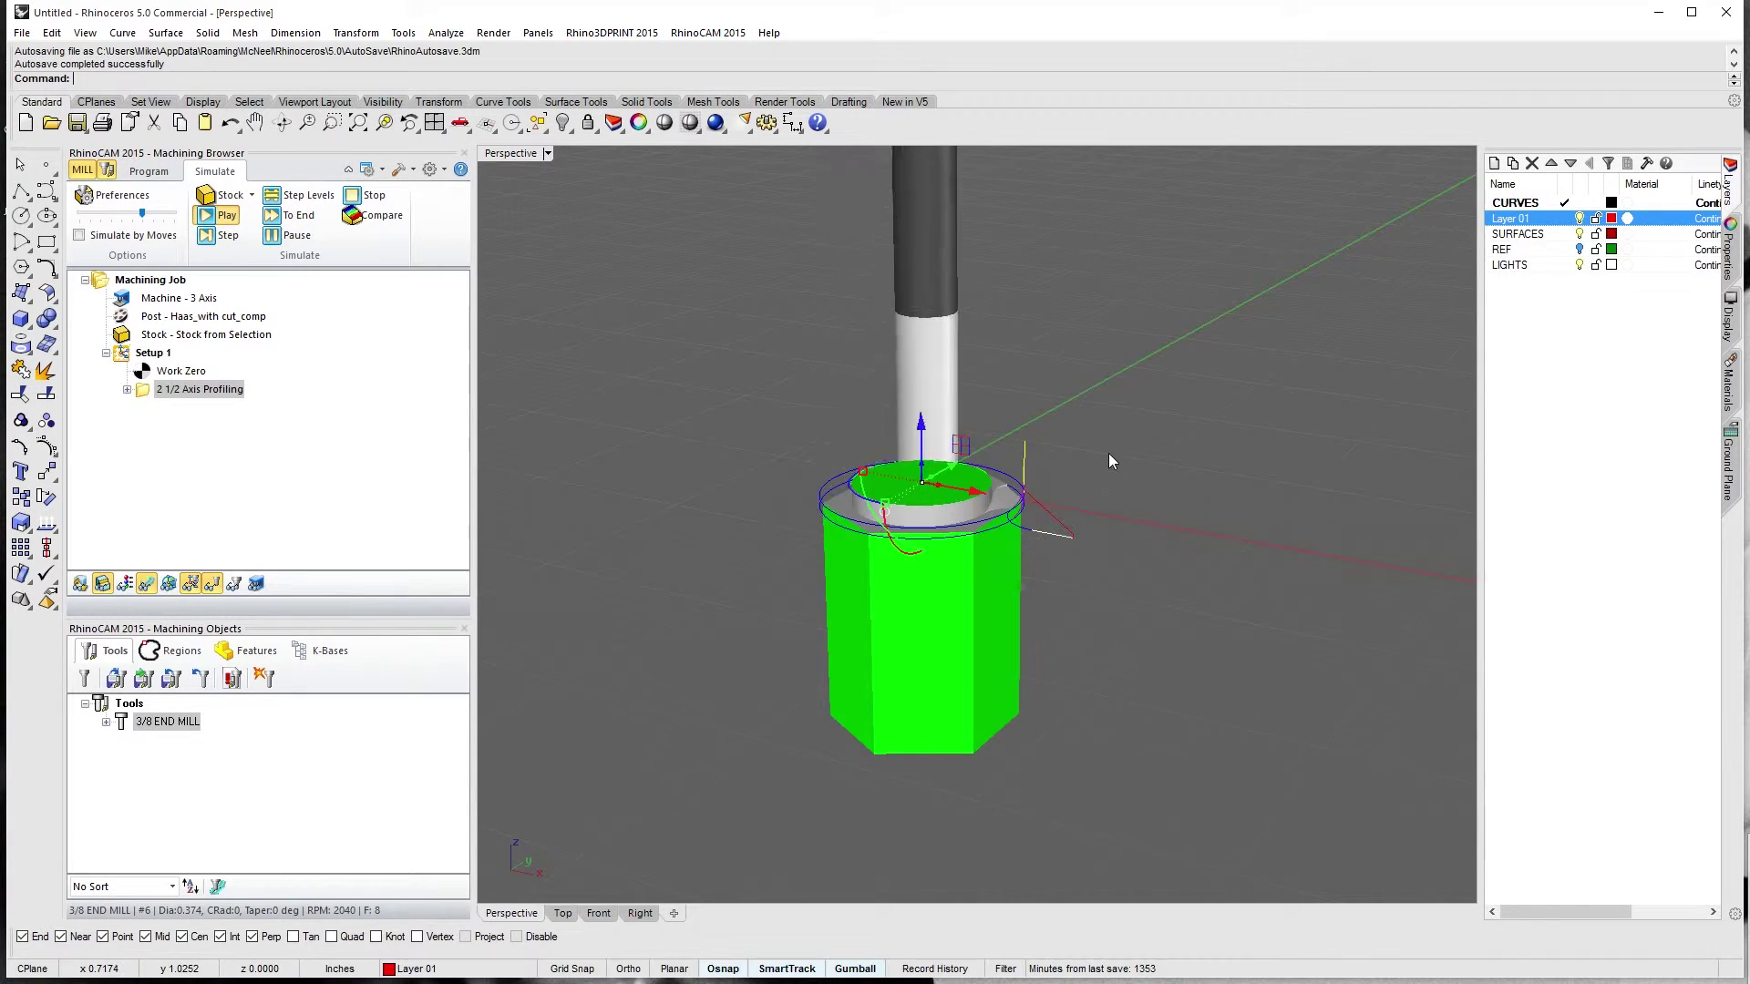
right_drag(1108, 452, 932, 533)
scroll(931, 533, up, 5)
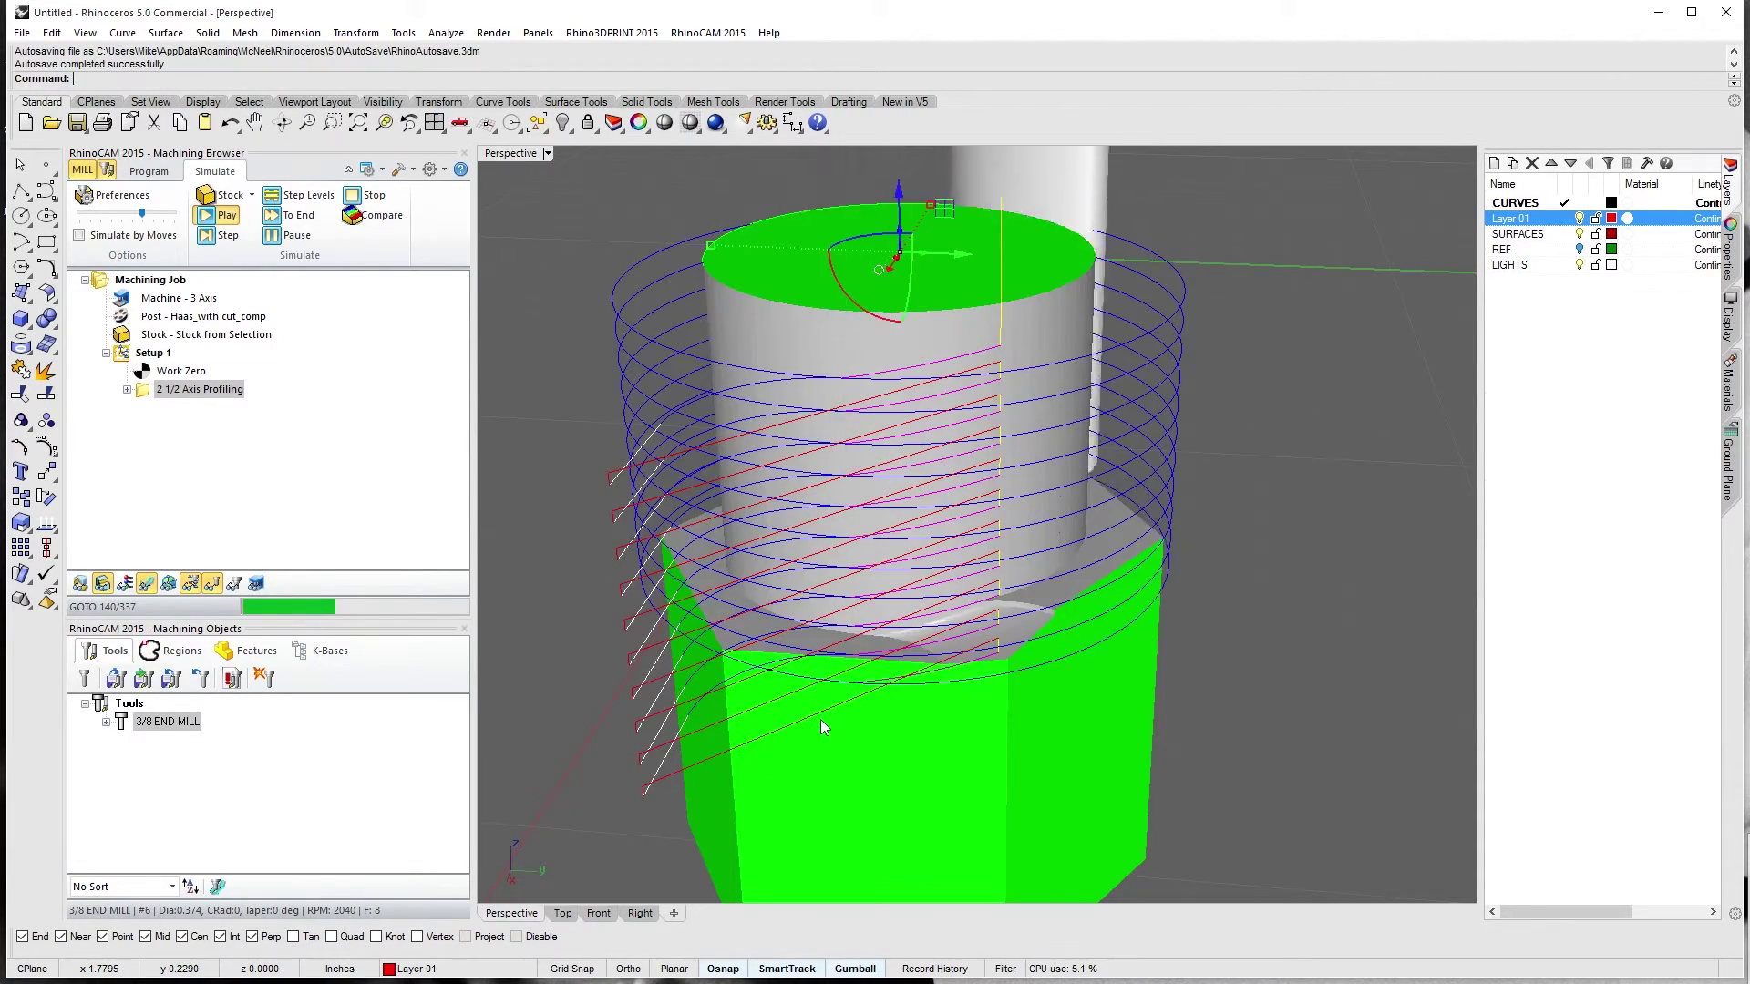
right_drag(788, 736, 920, 635)
scroll(824, 720, down, 8)
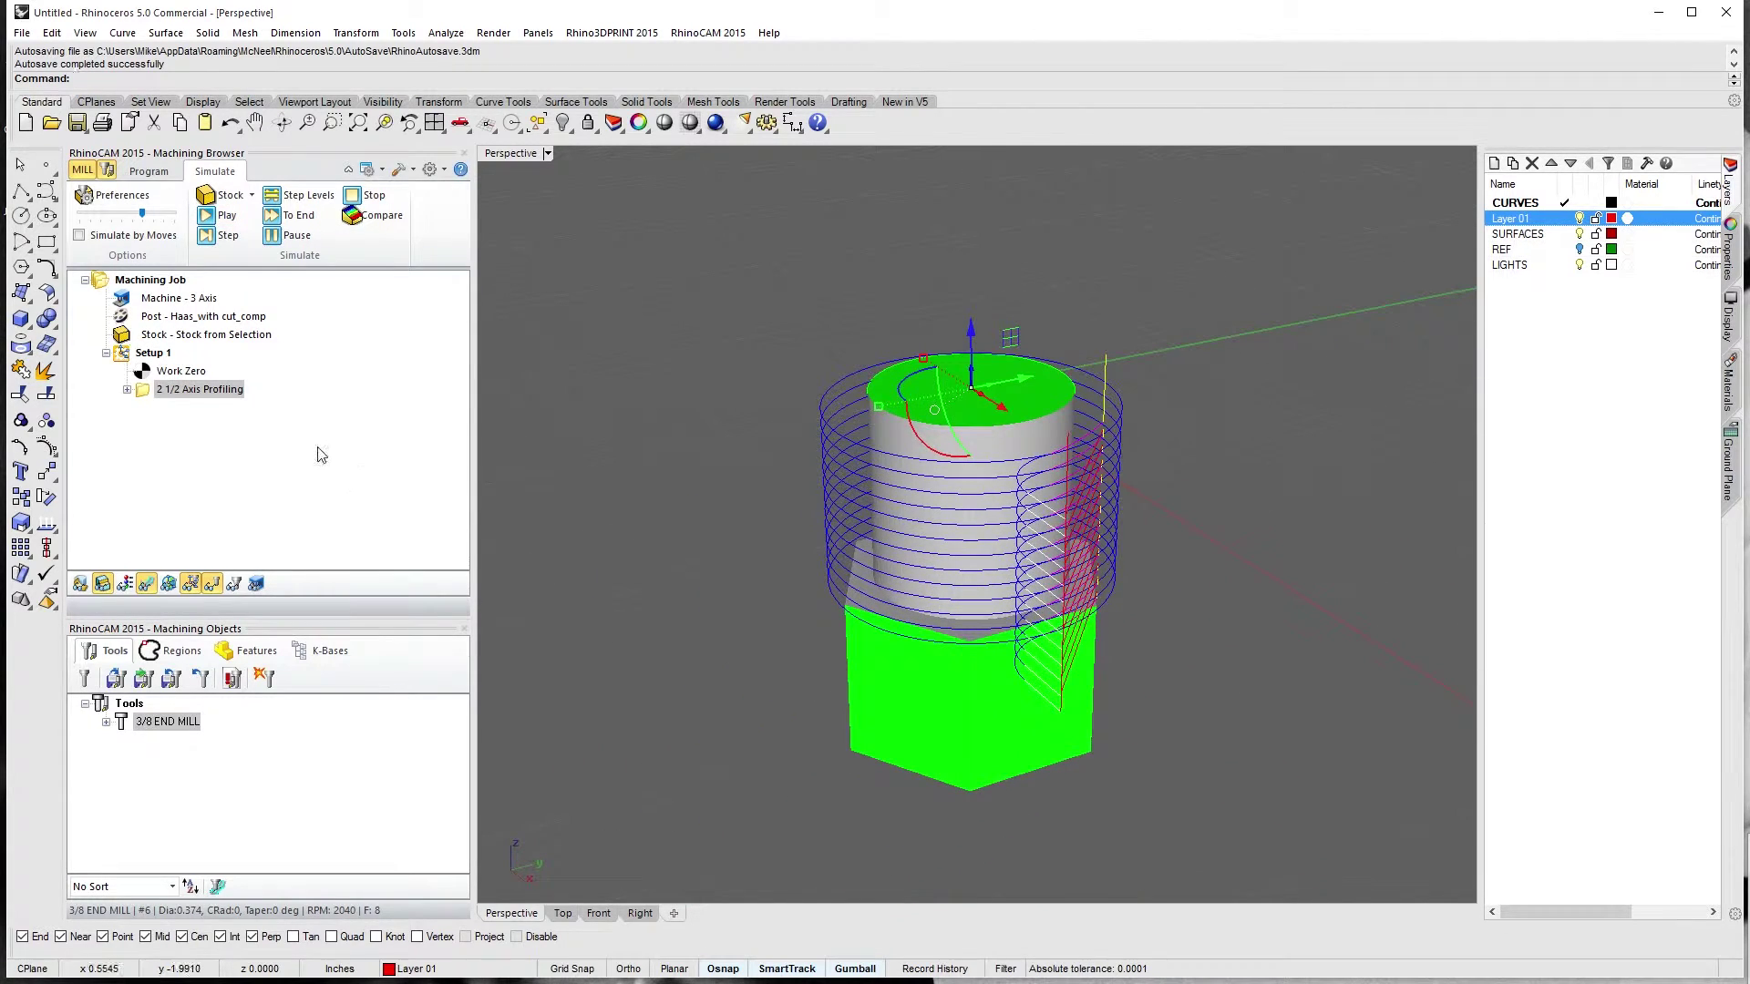
click(685, 378)
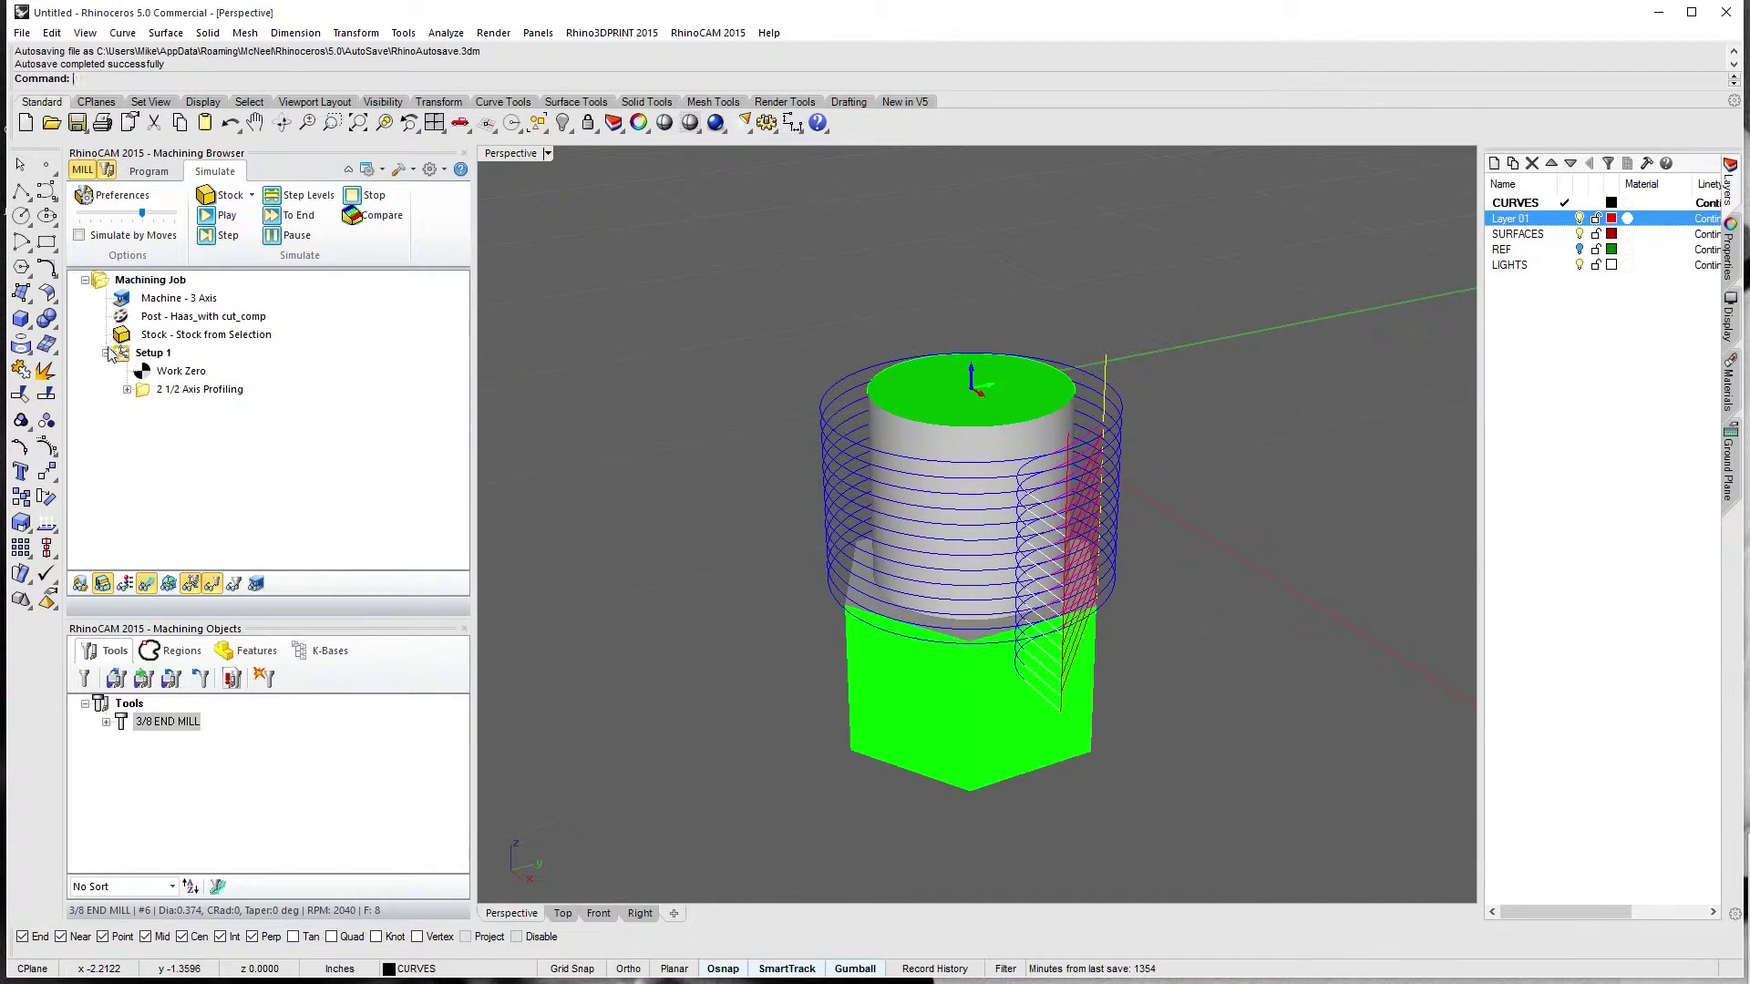
click(151, 353)
click(147, 392)
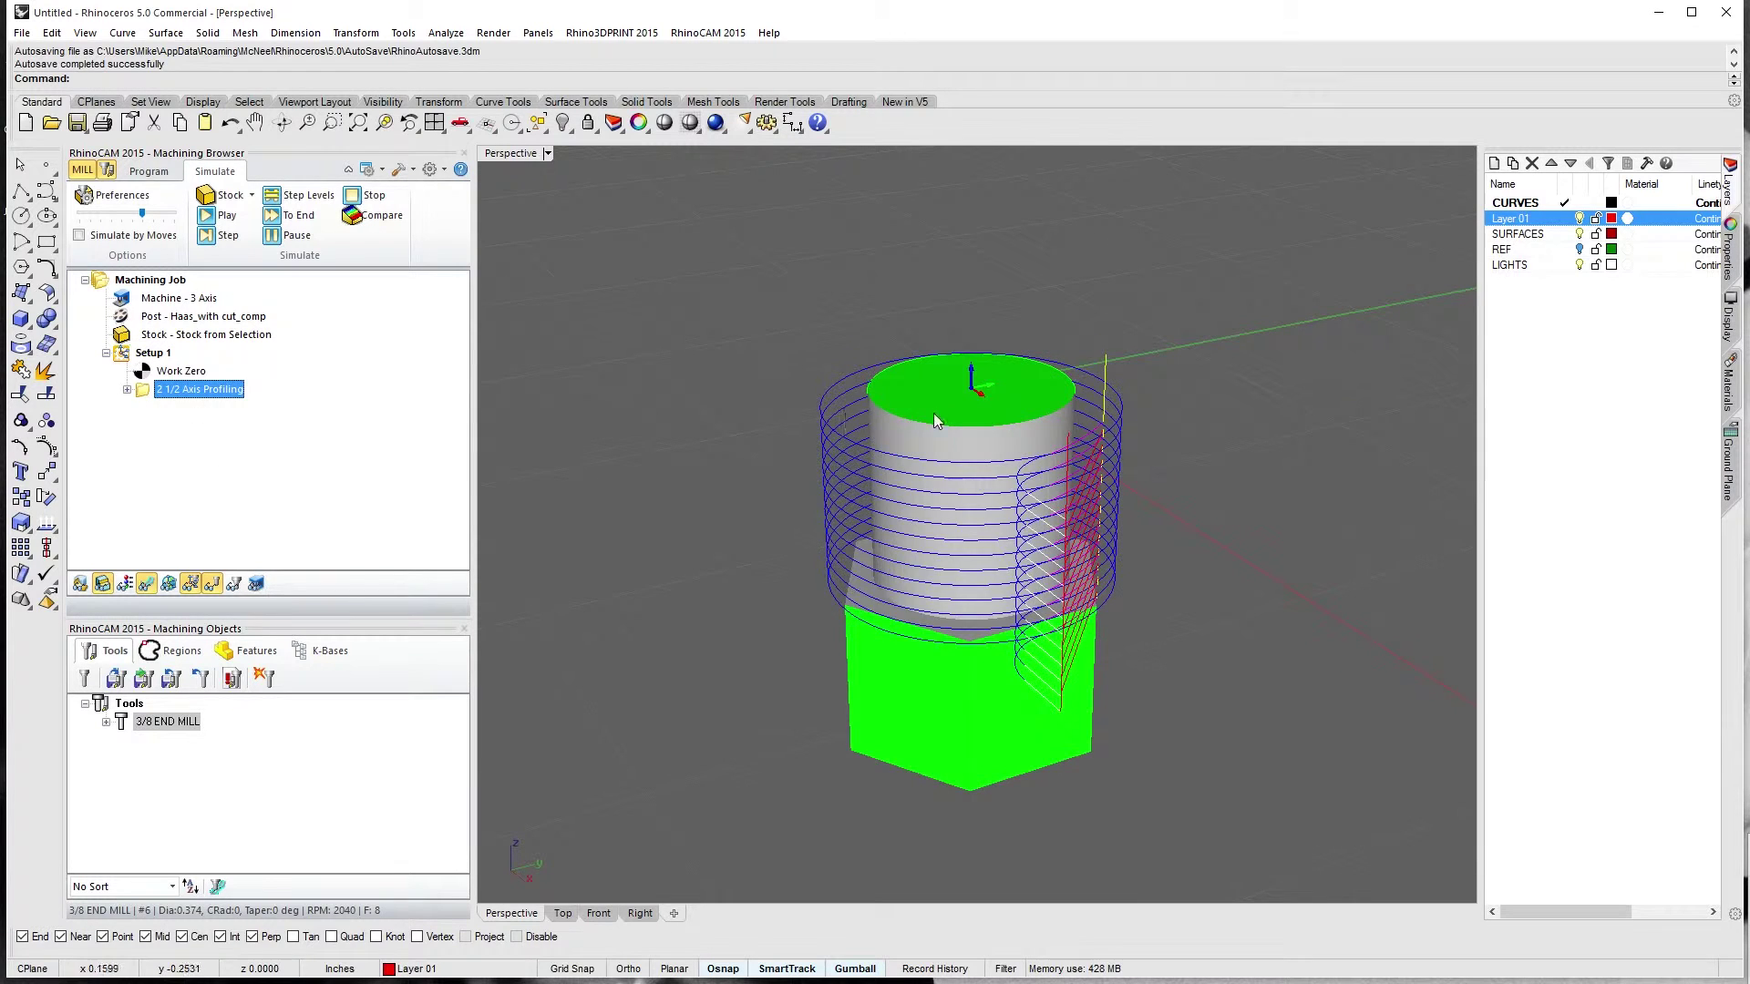
right_drag(933, 413, 1003, 545)
scroll(1114, 511, down, 4)
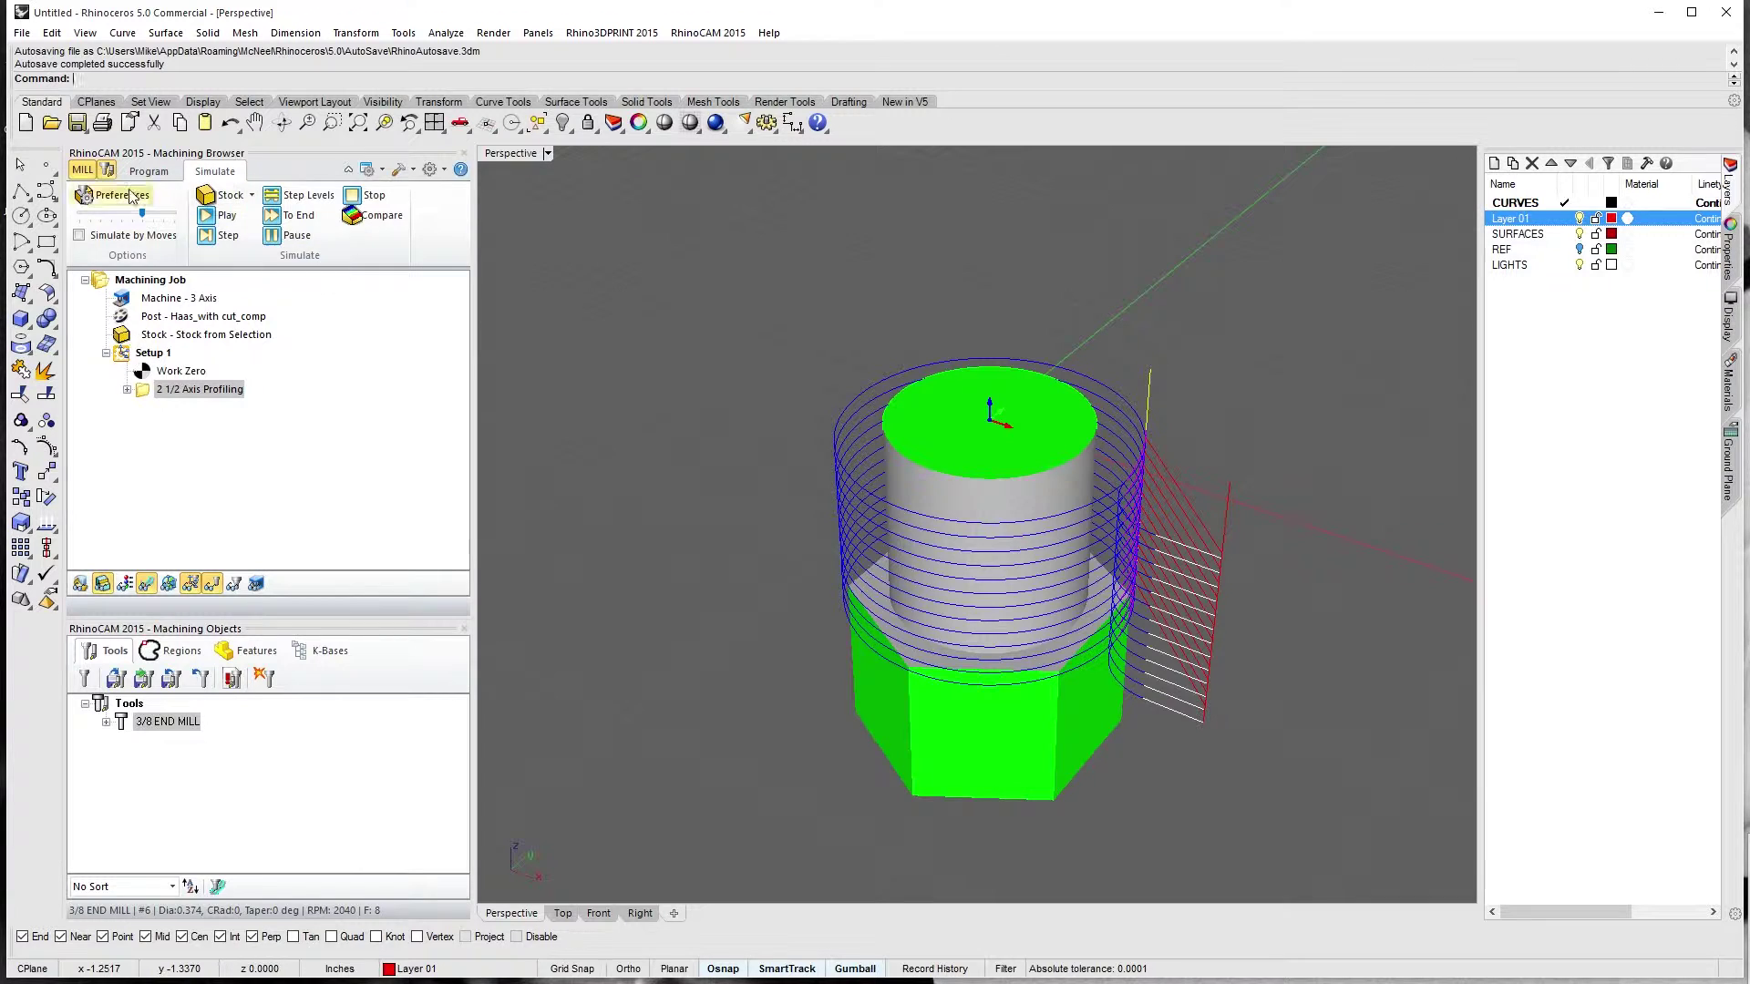
Add a Thread Milling operation after the 2 1/2 Axis Profiling operation, using the top circle as its drive region
click(149, 171)
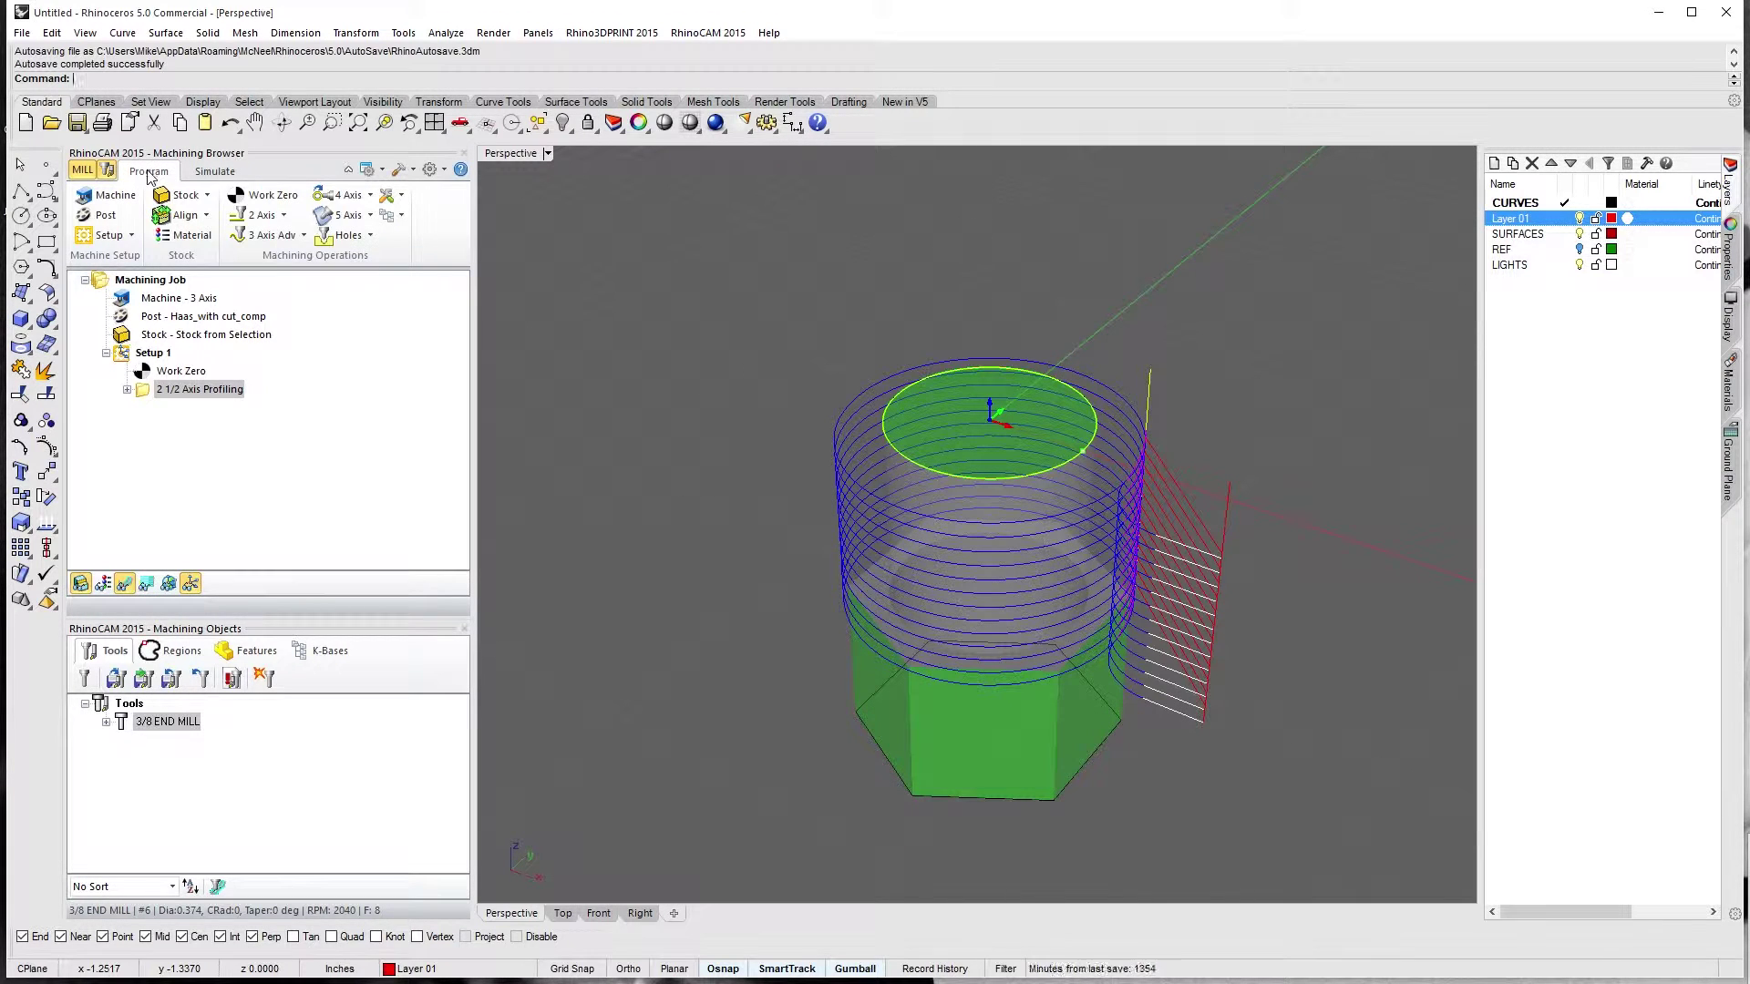
right_drag(1305, 591, 1279, 295)
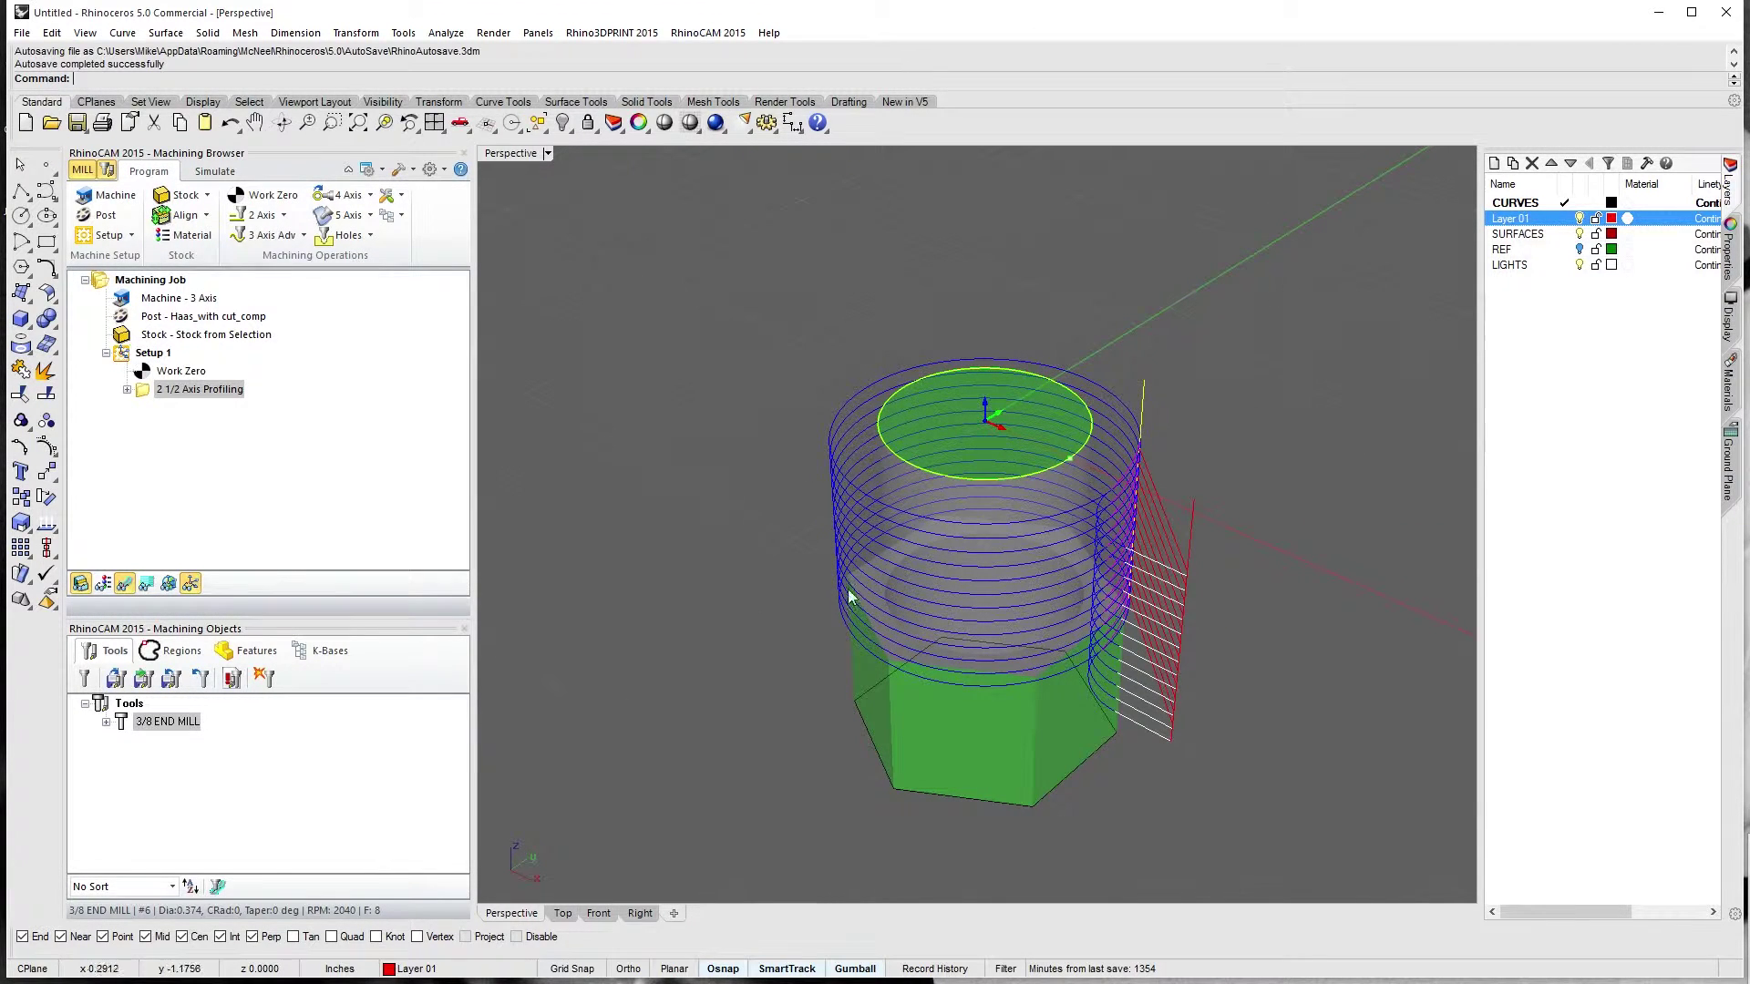
right_drag(1183, 561, 1063, 369)
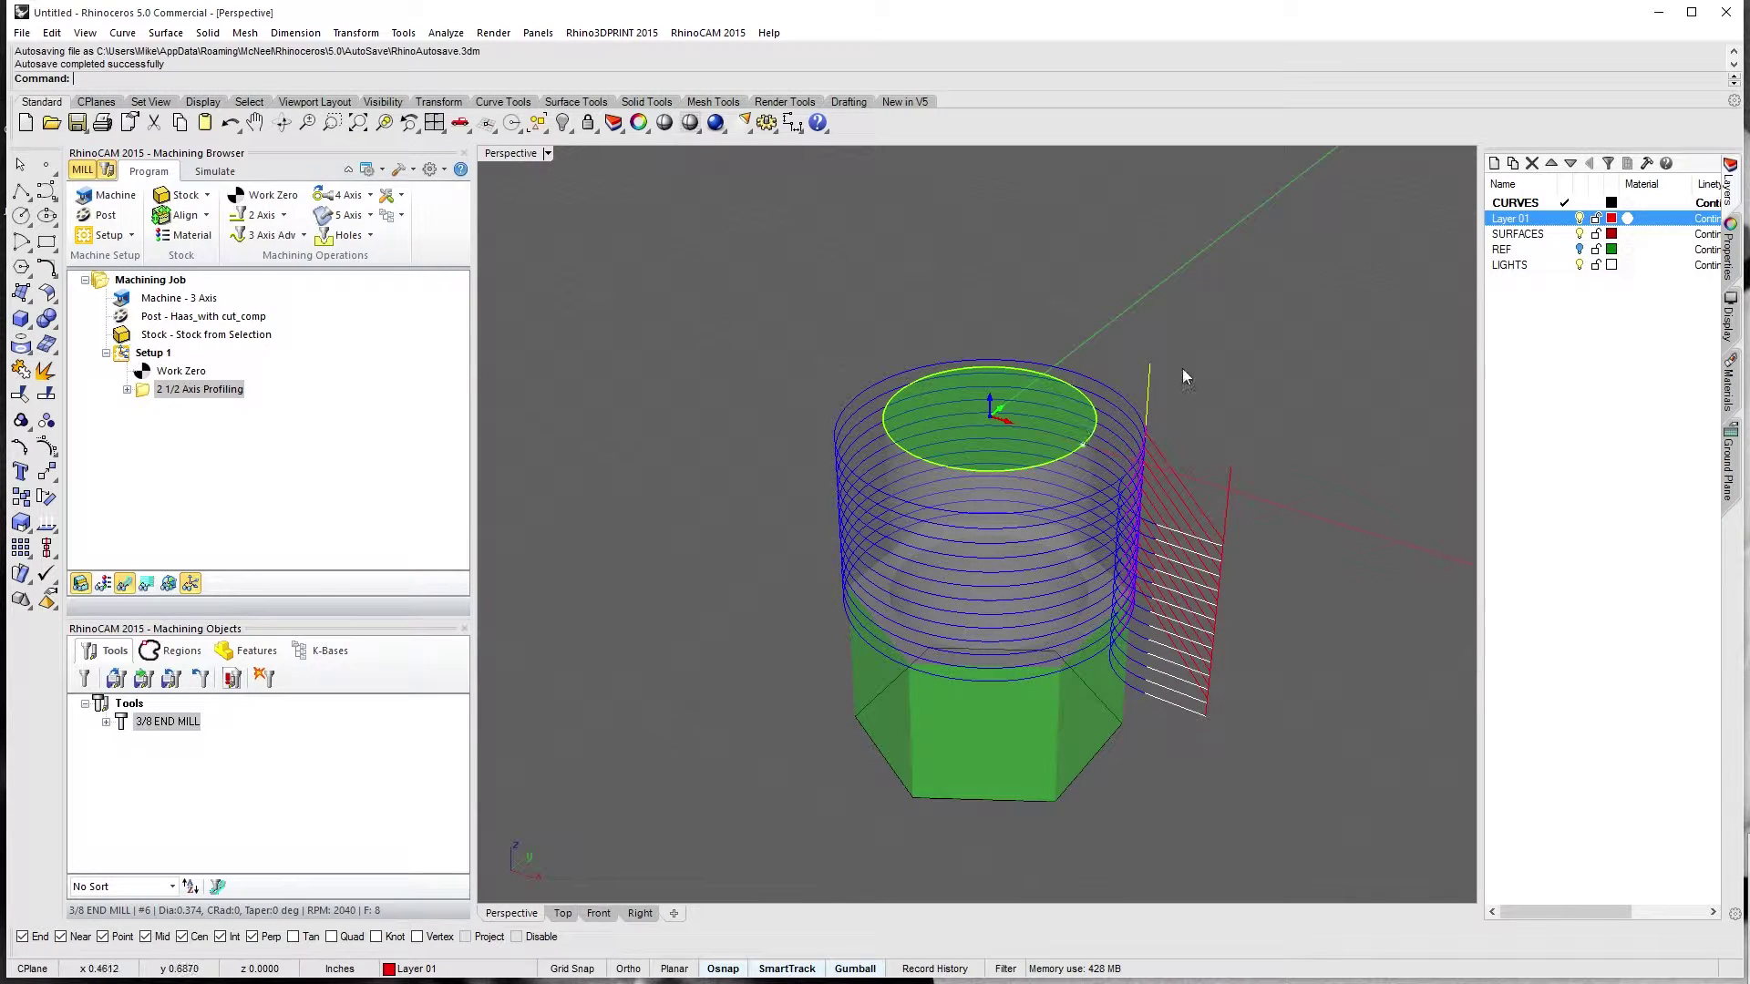
click(150, 394)
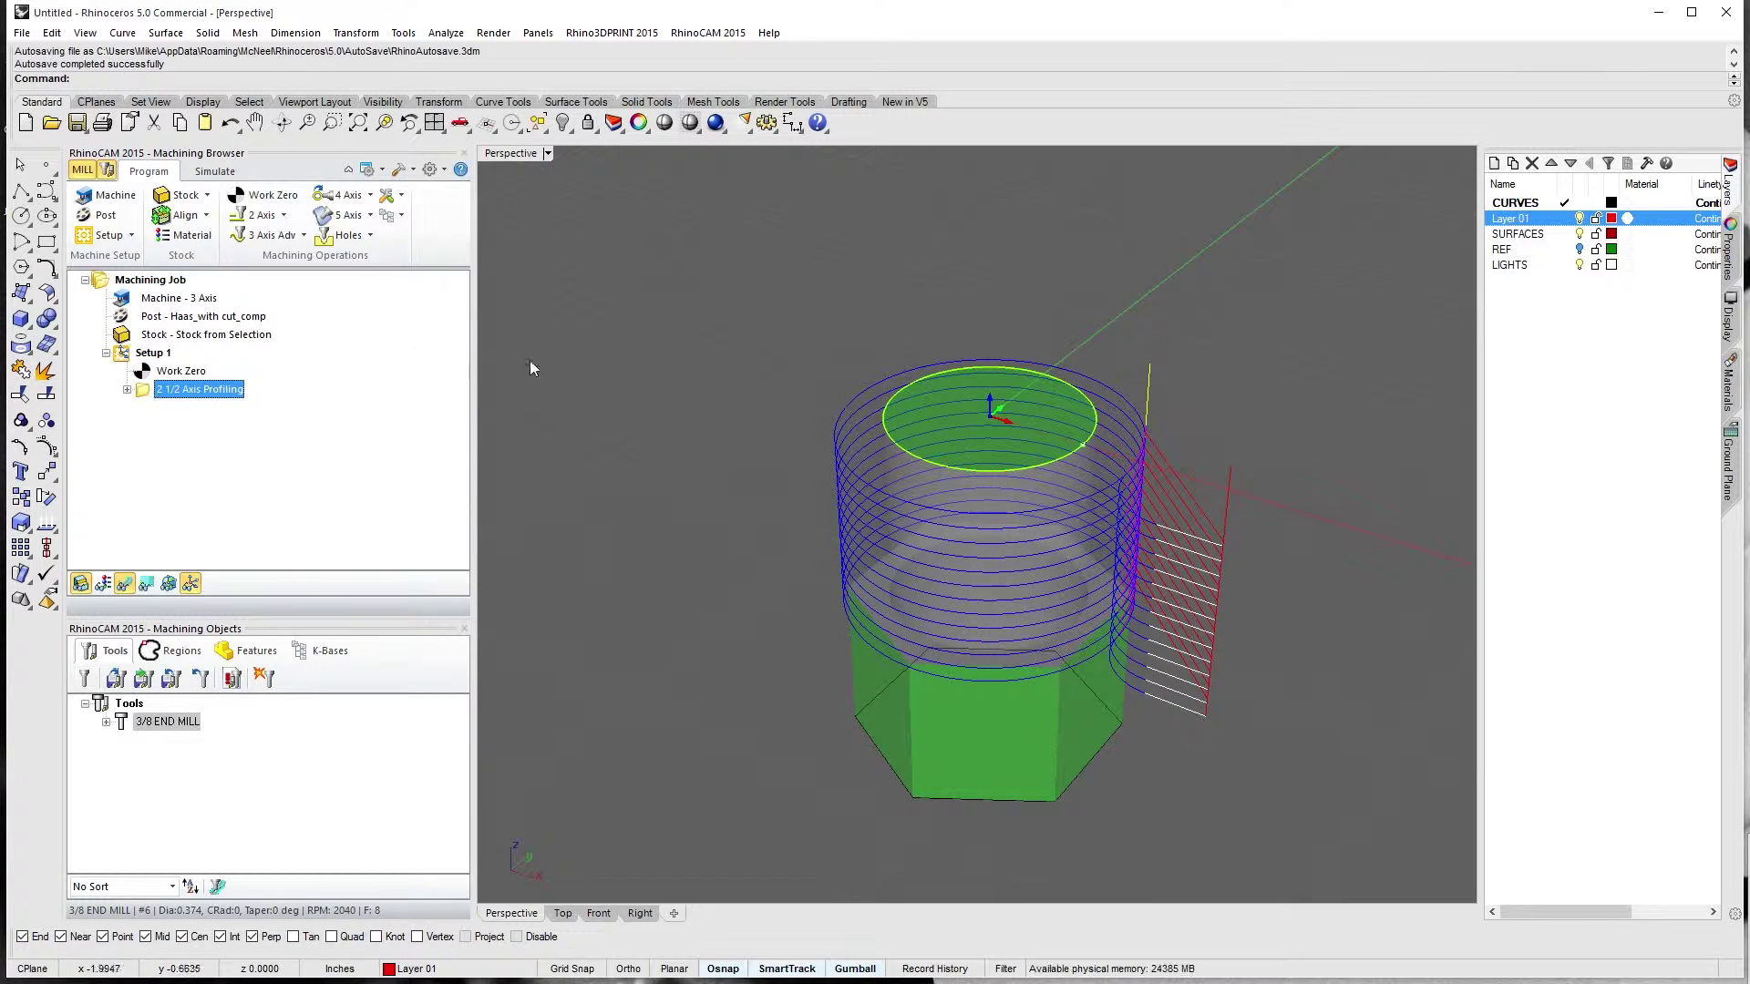
click(261, 215)
click(258, 356)
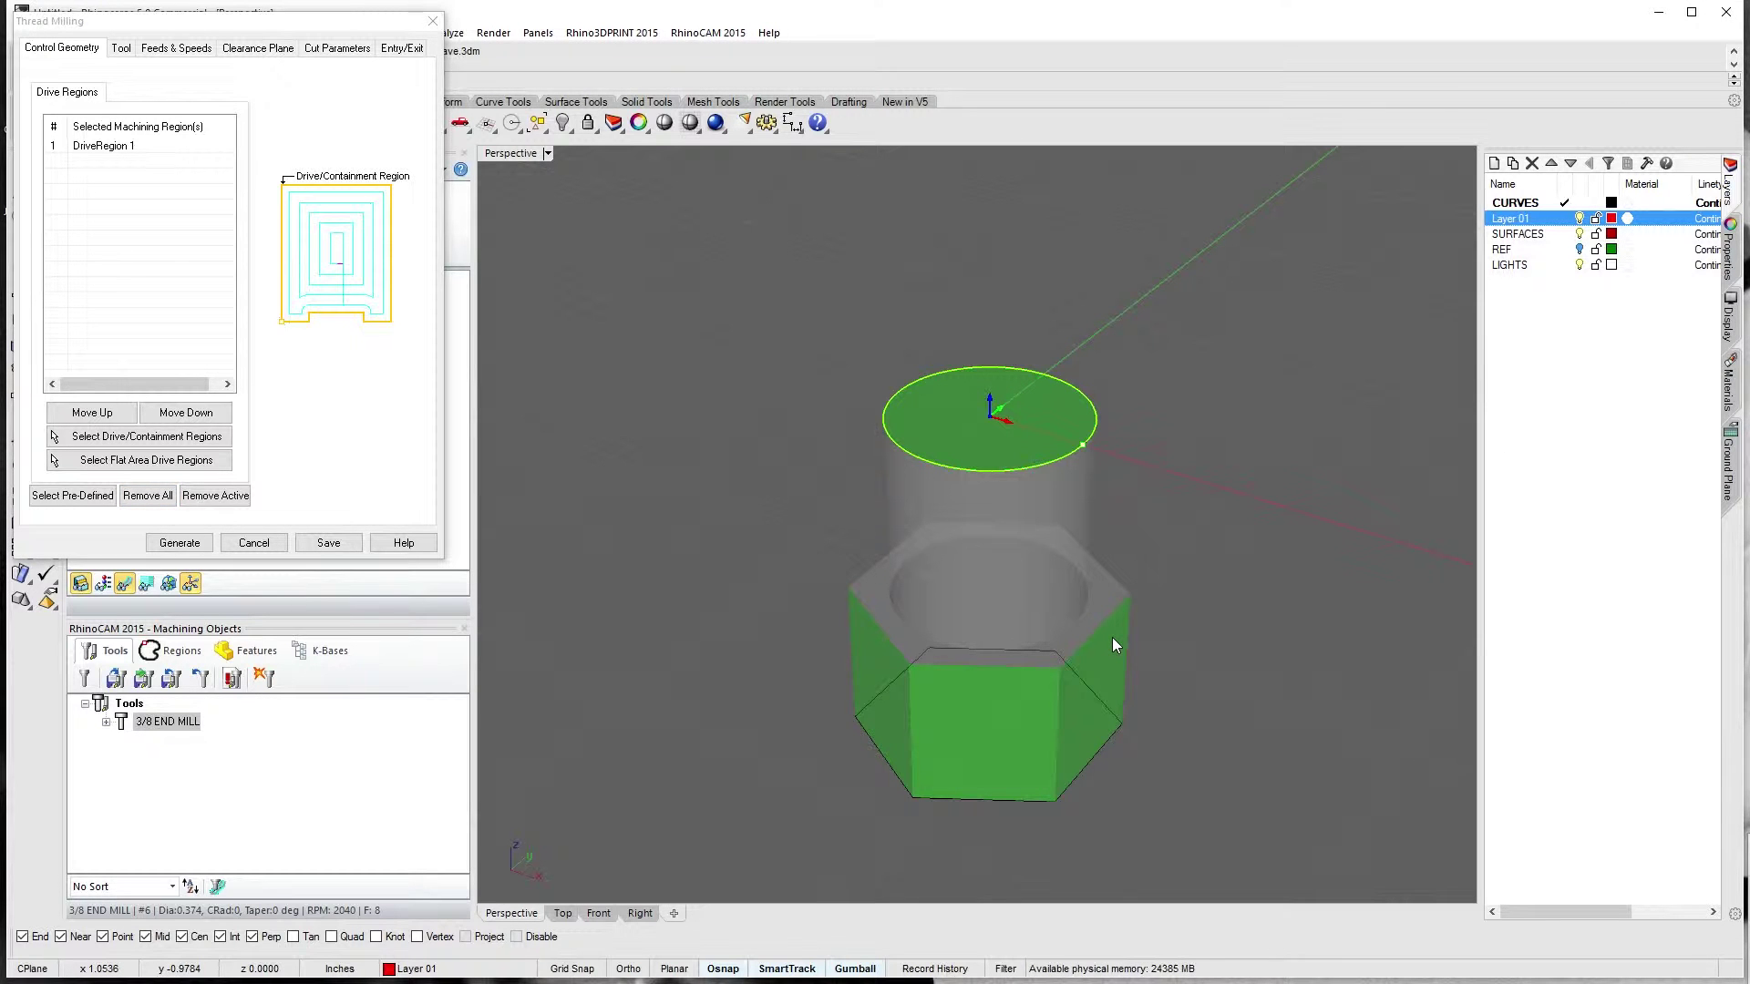
Start creating a thread mill tool for the operation and name it 16 TPI THREAD MILL
click(117, 49)
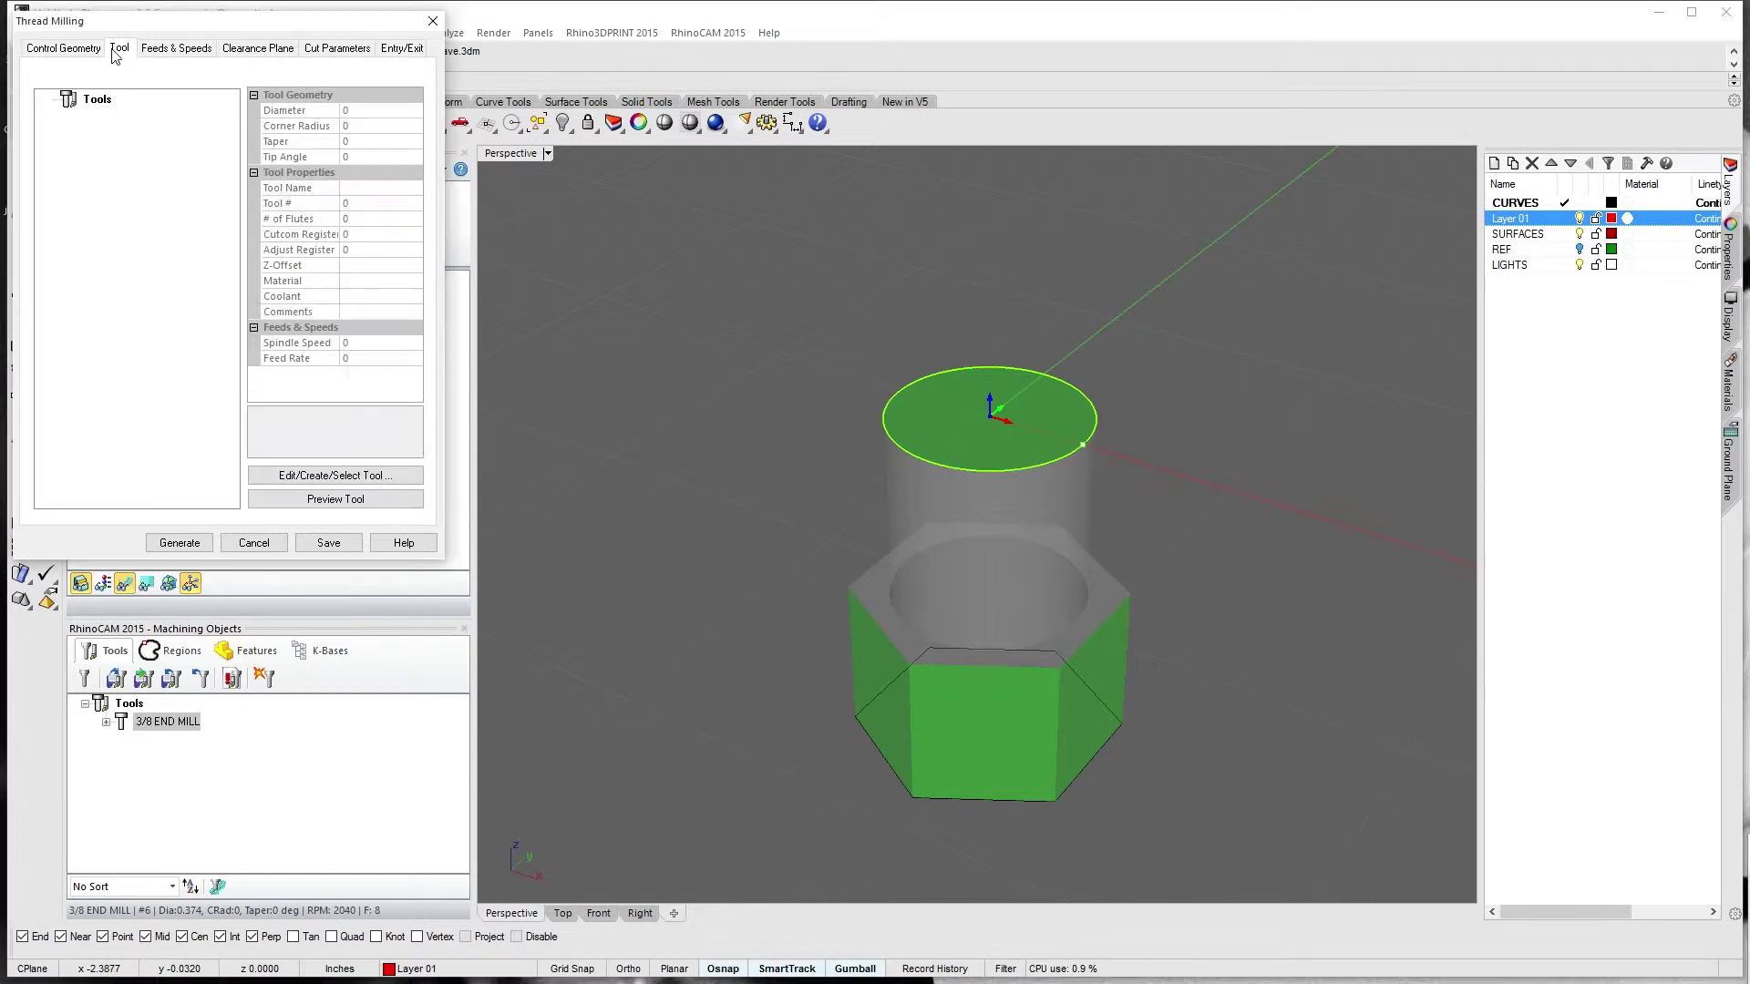
click(313, 474)
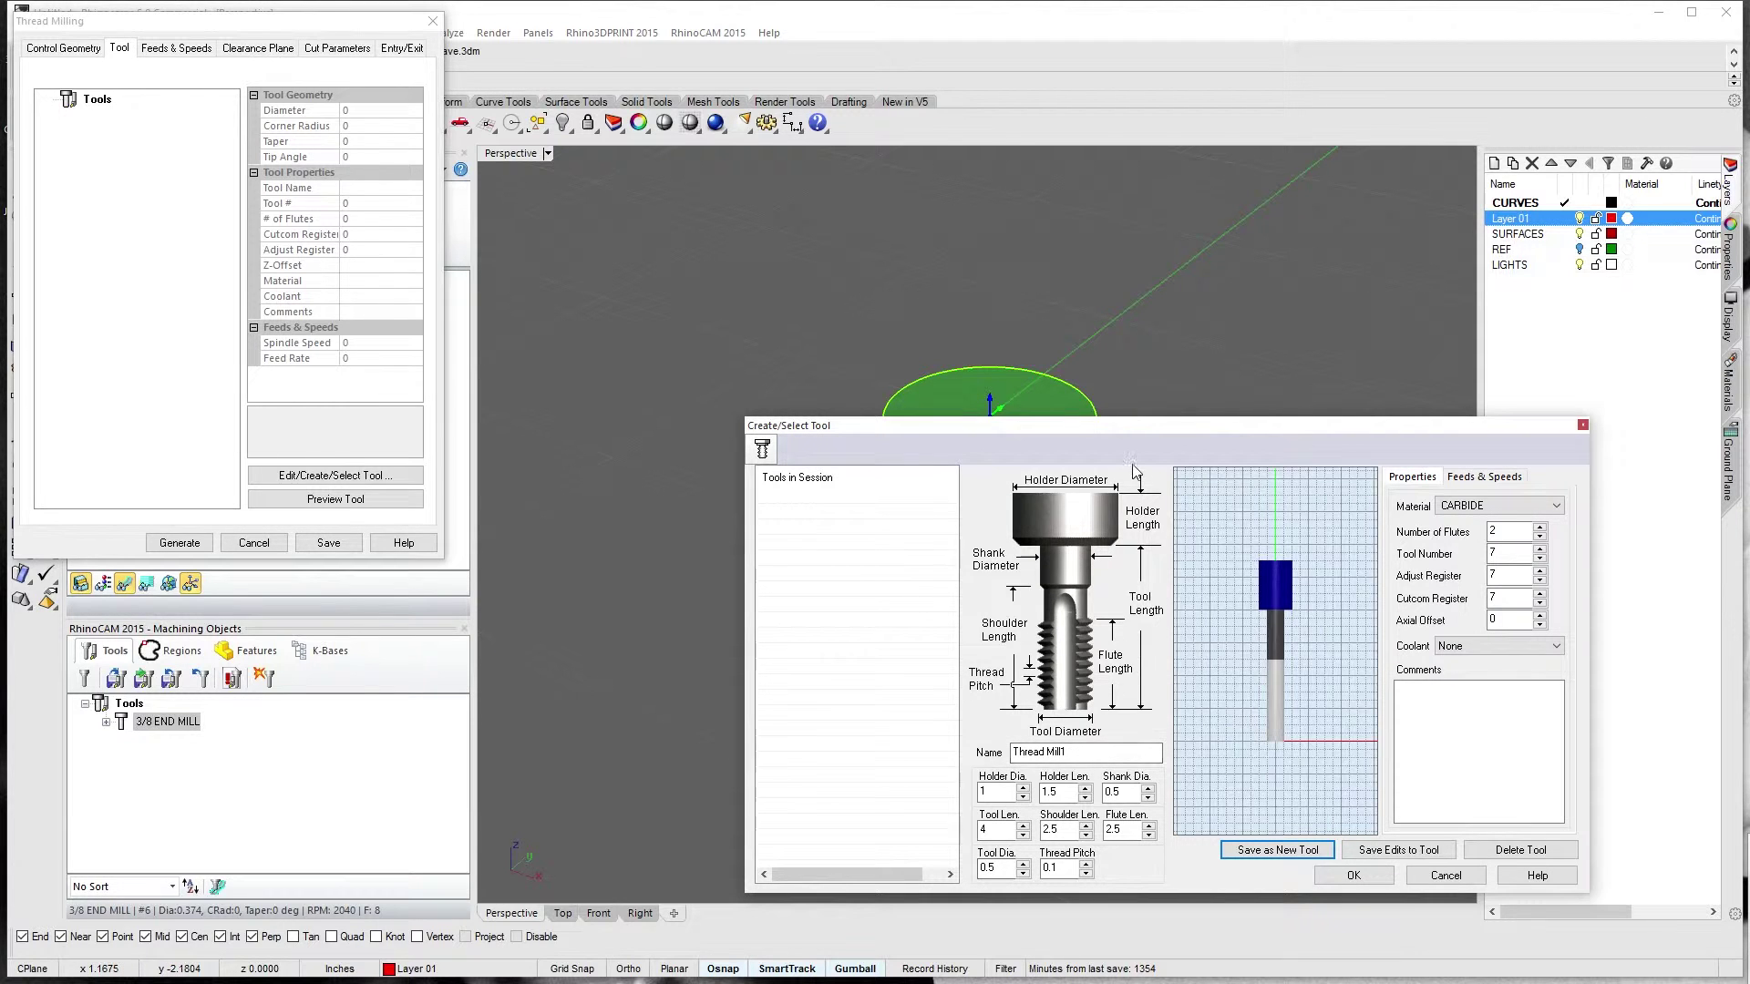
drag(1169, 426, 1068, 337)
click(947, 664)
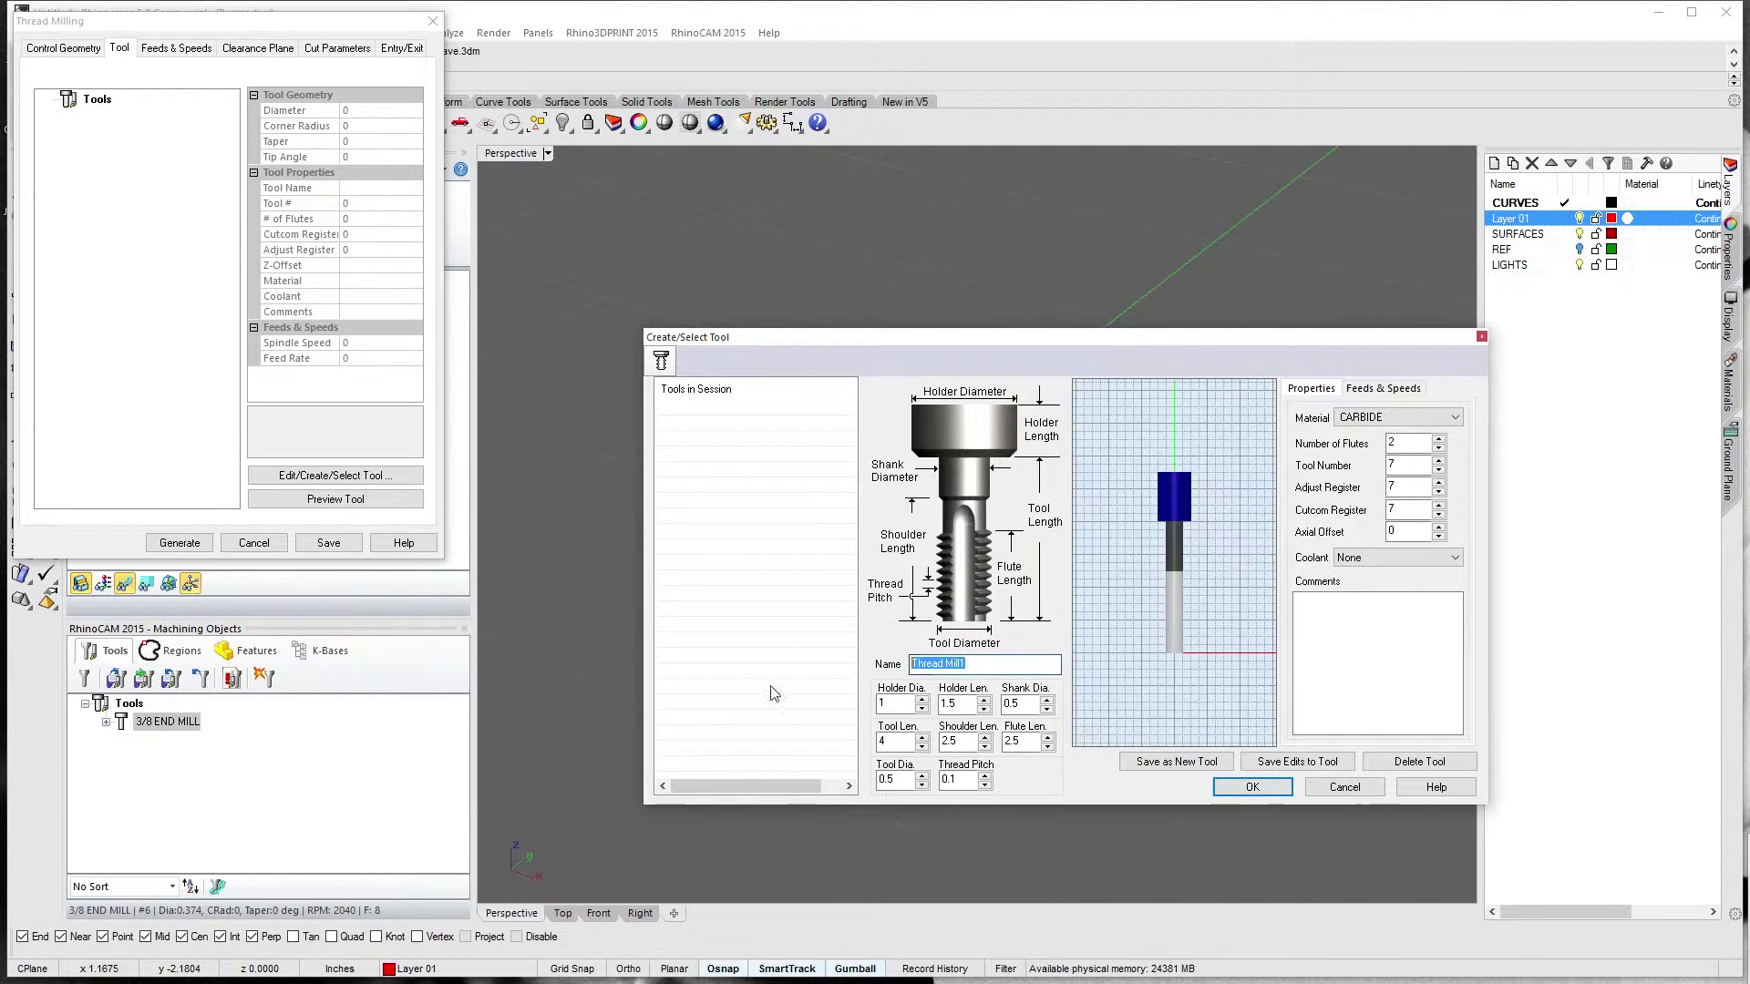
text(16 TPI THREAD MILL)
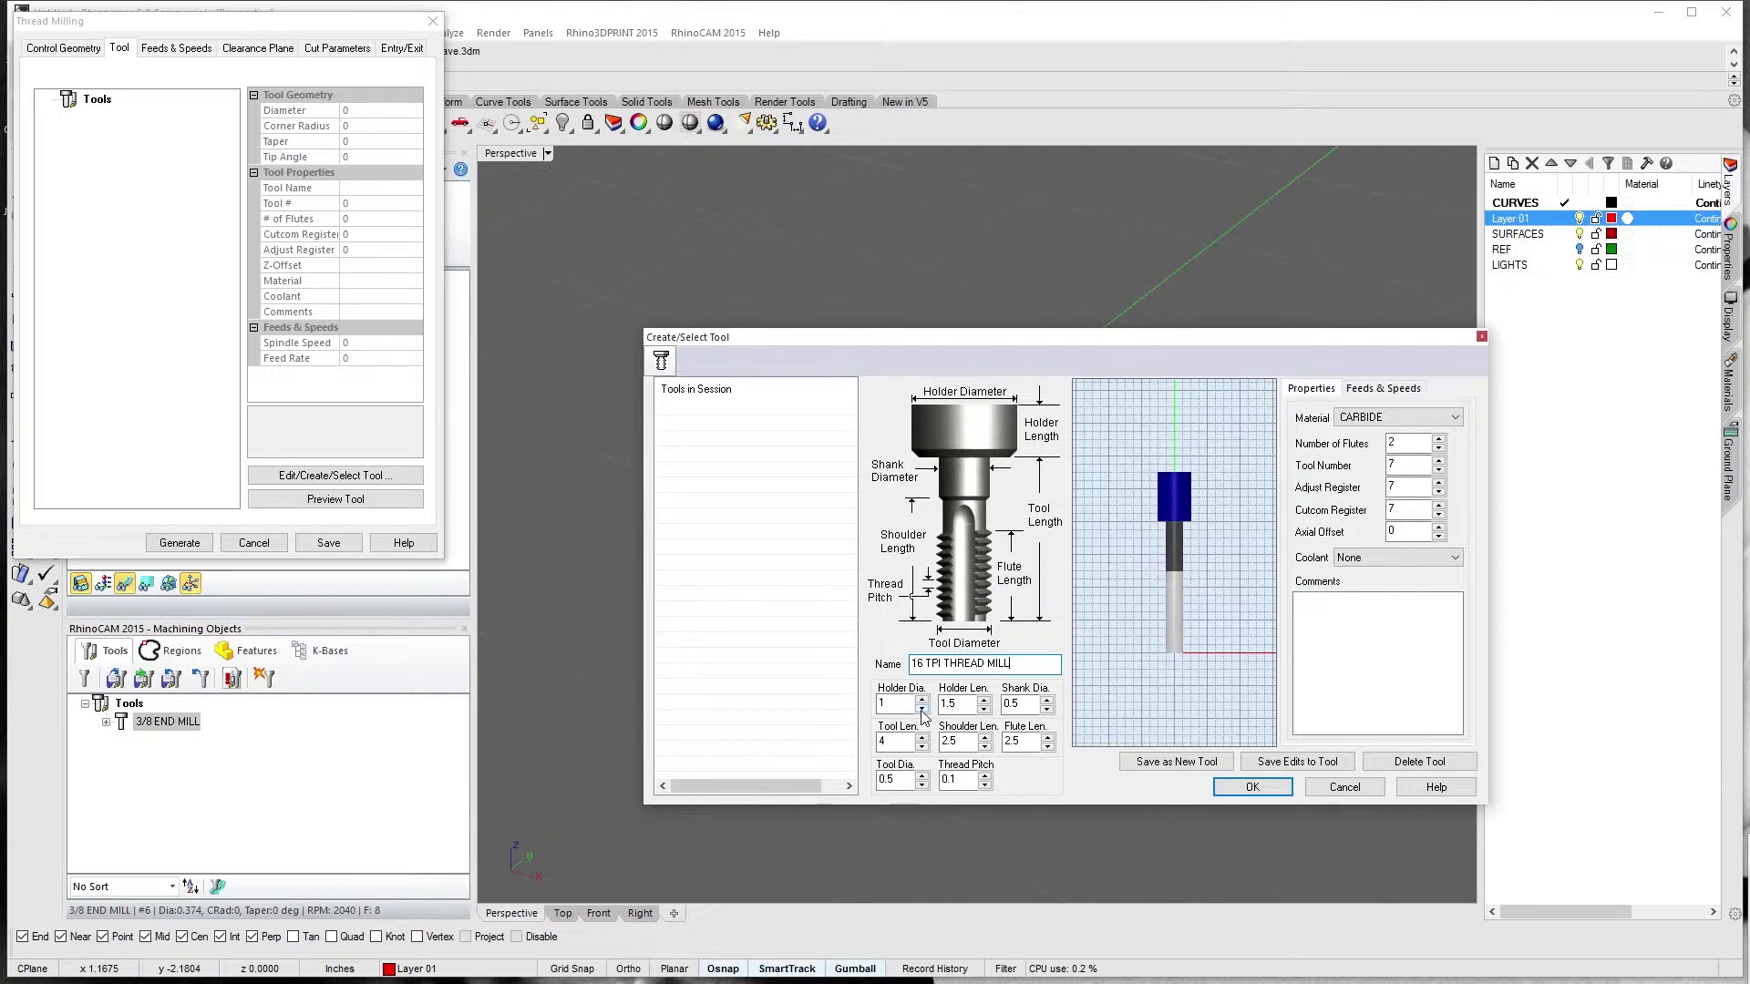
Copy the thread mill's name into its comments and set its coolant to Flood
key(ctrl+a)
key(ctrl+c)
click(1426, 652)
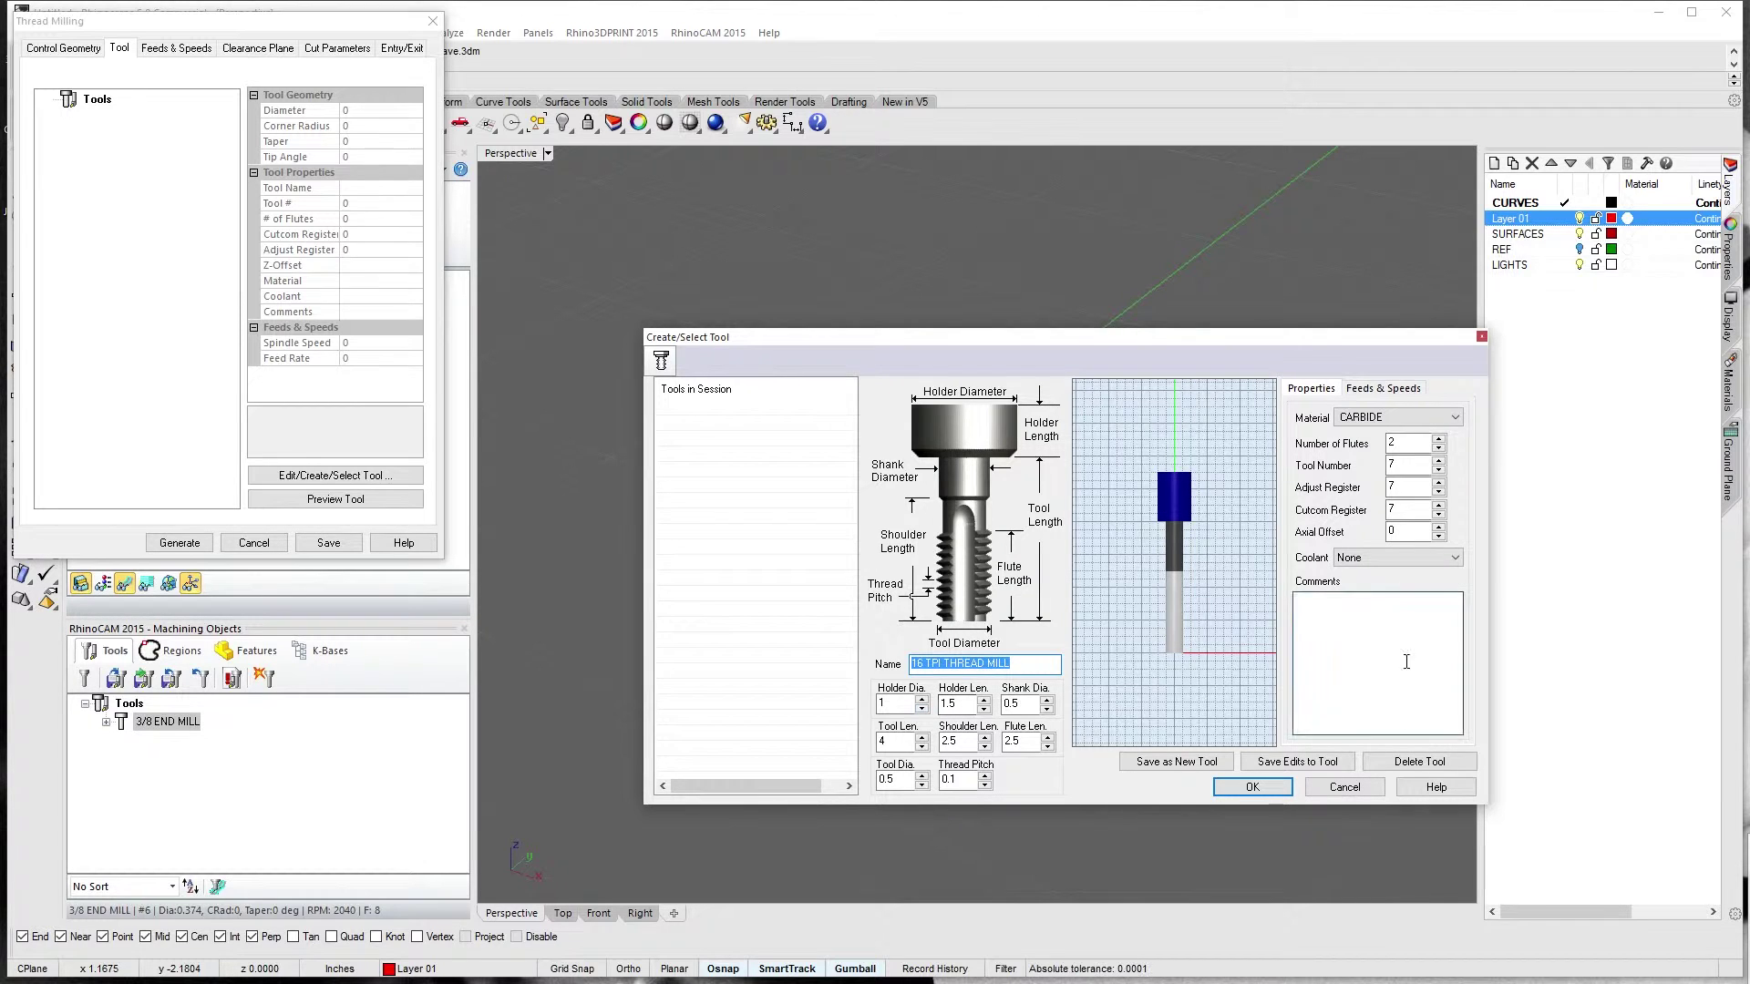
key(ctrl+v)
click(1426, 558)
click(1404, 584)
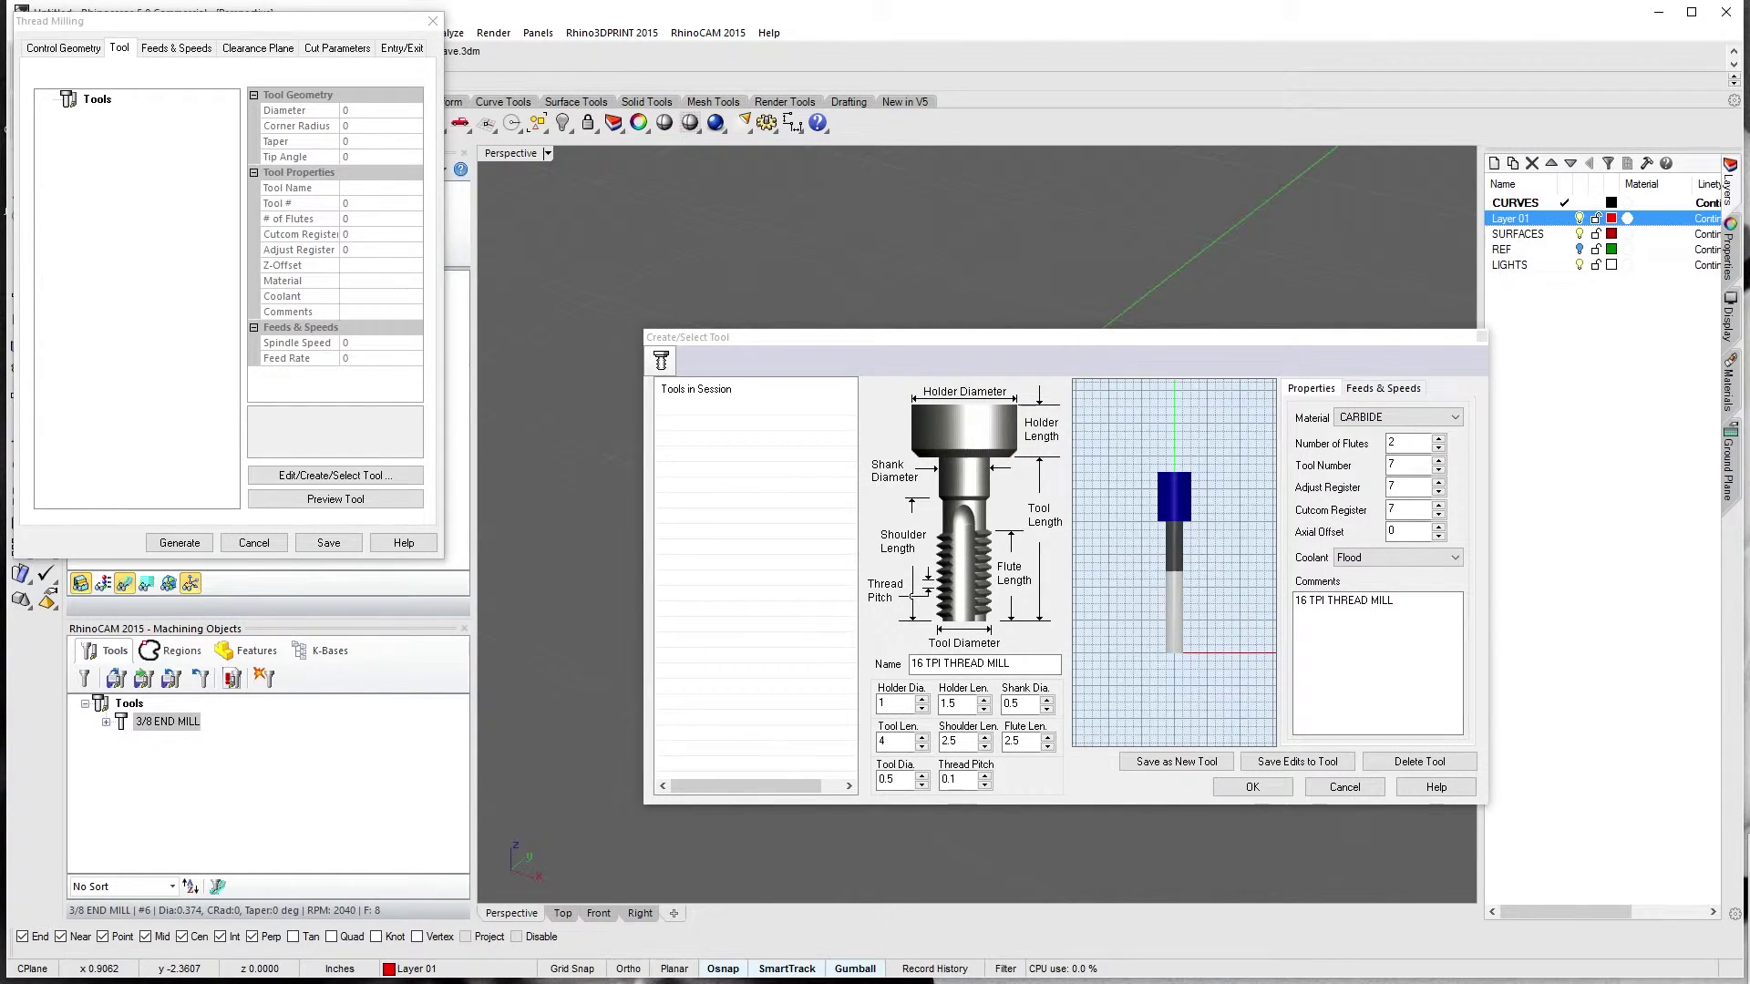
Open Calculator and arrange it alongside the thread mill's tool definition so both windows are visible
key(super)
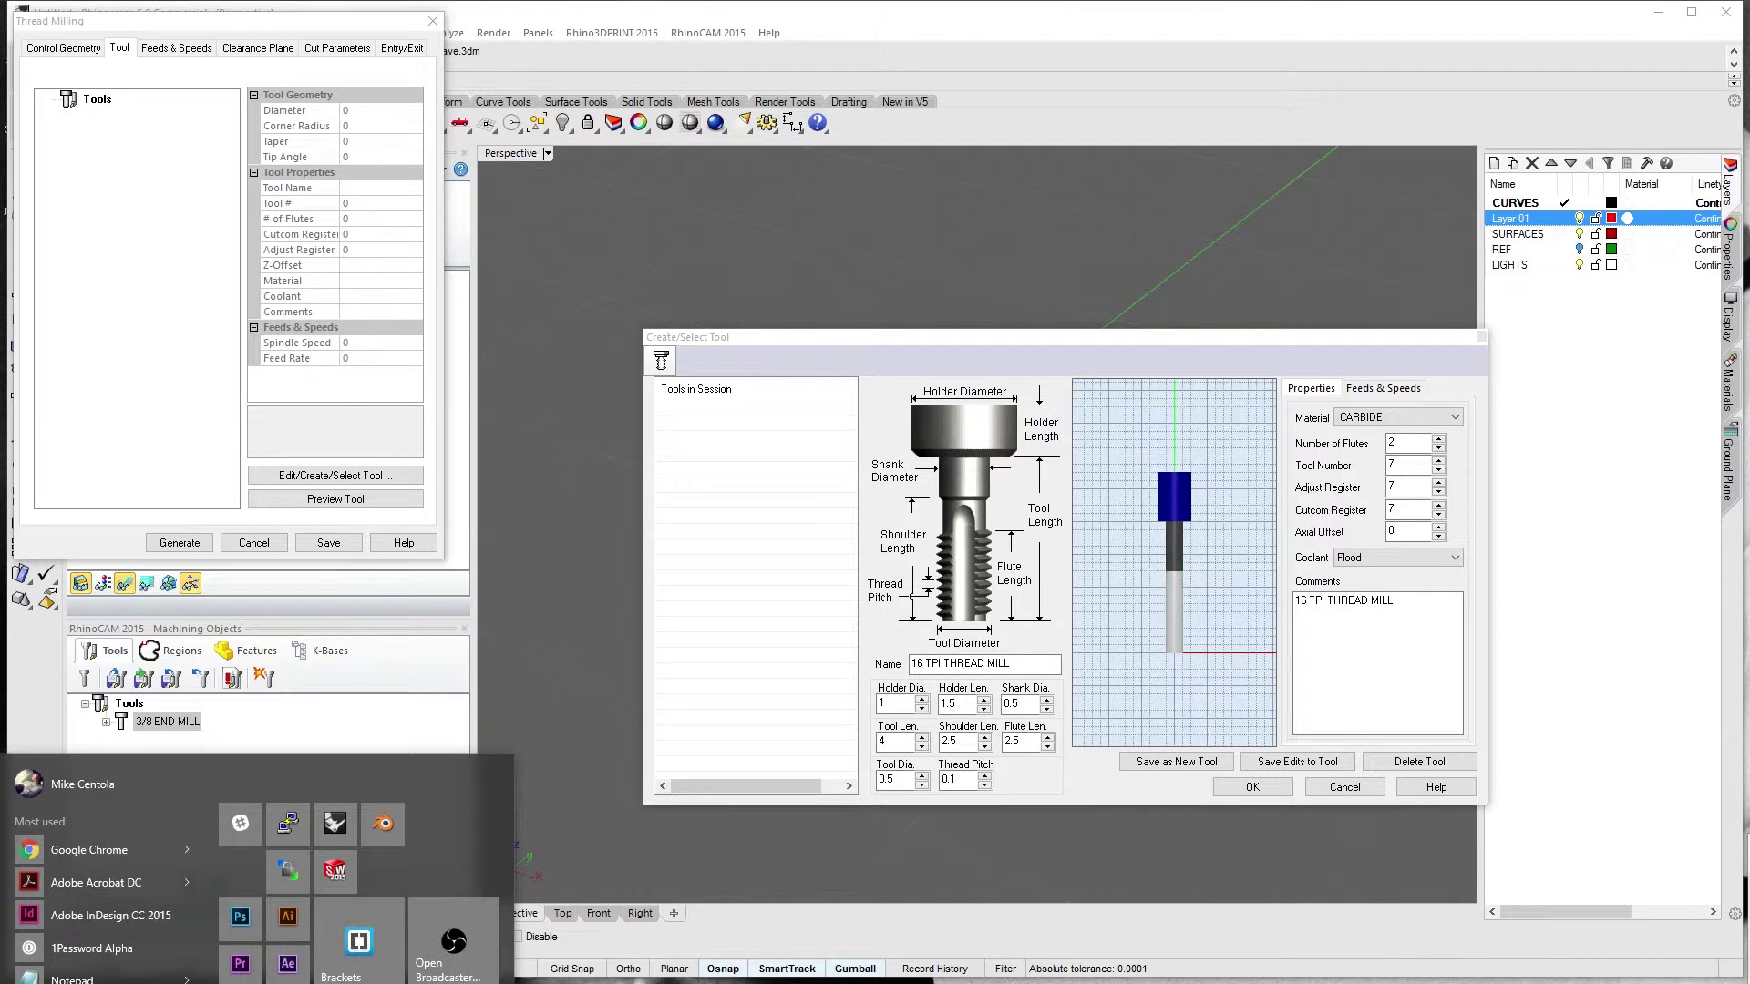
text(ca)
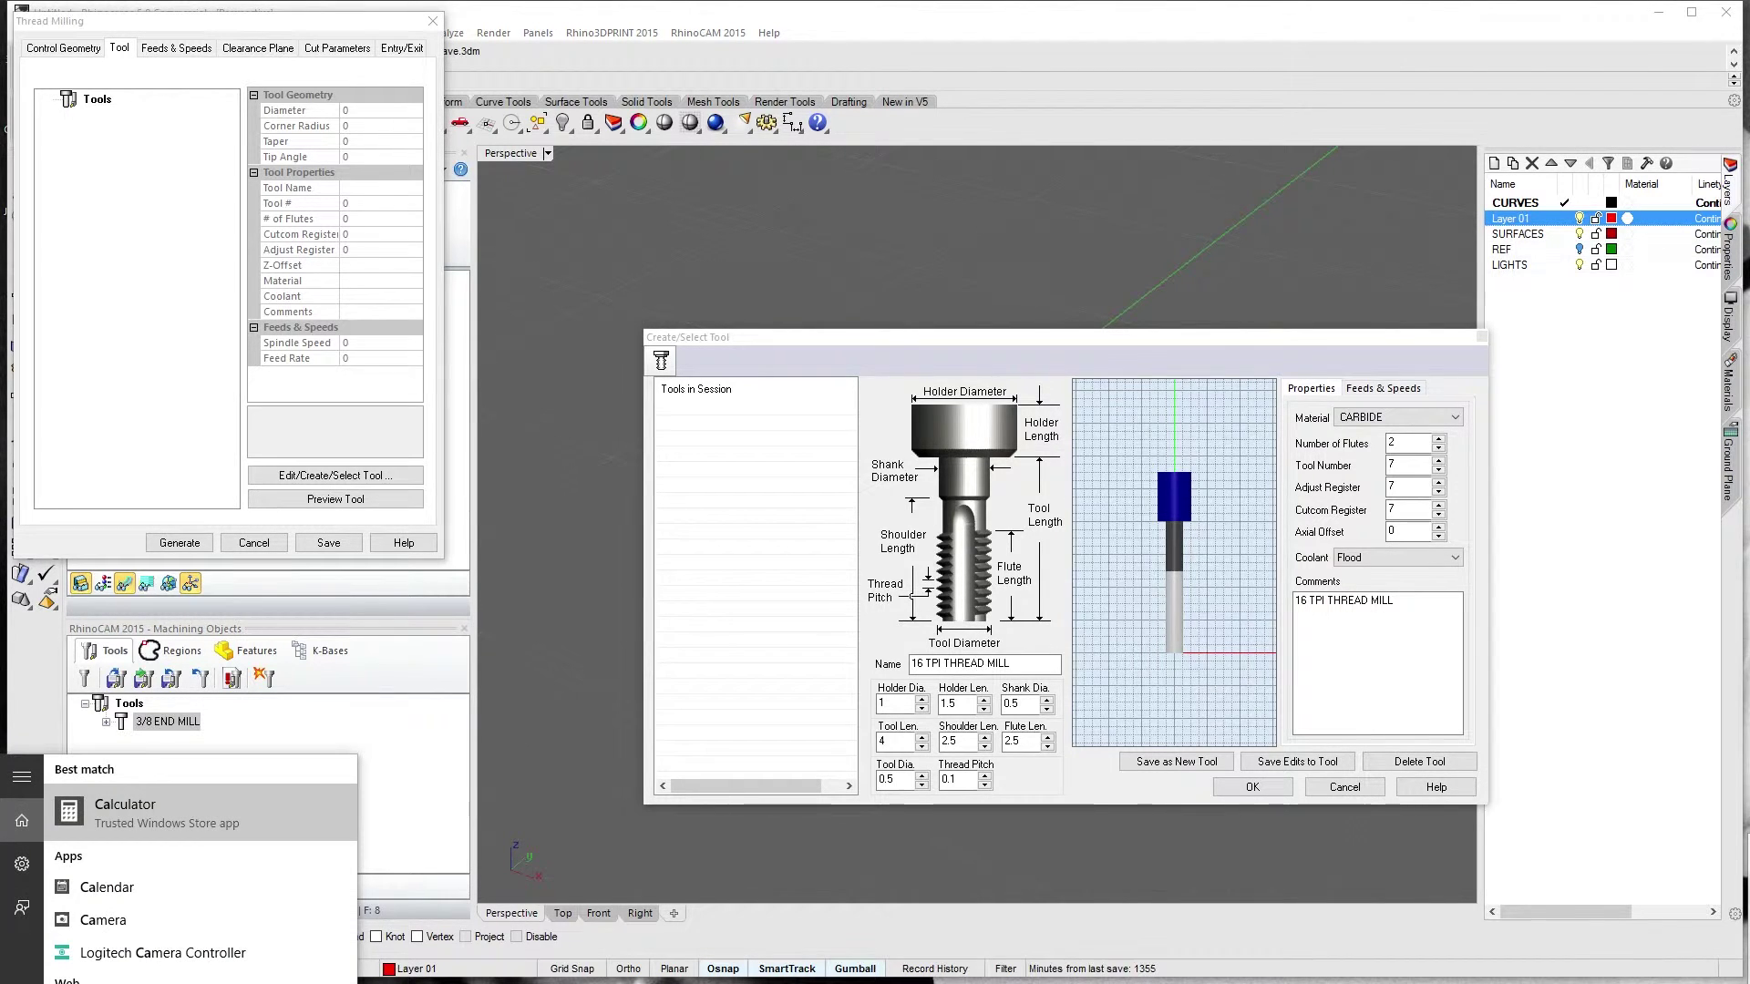
click(253, 820)
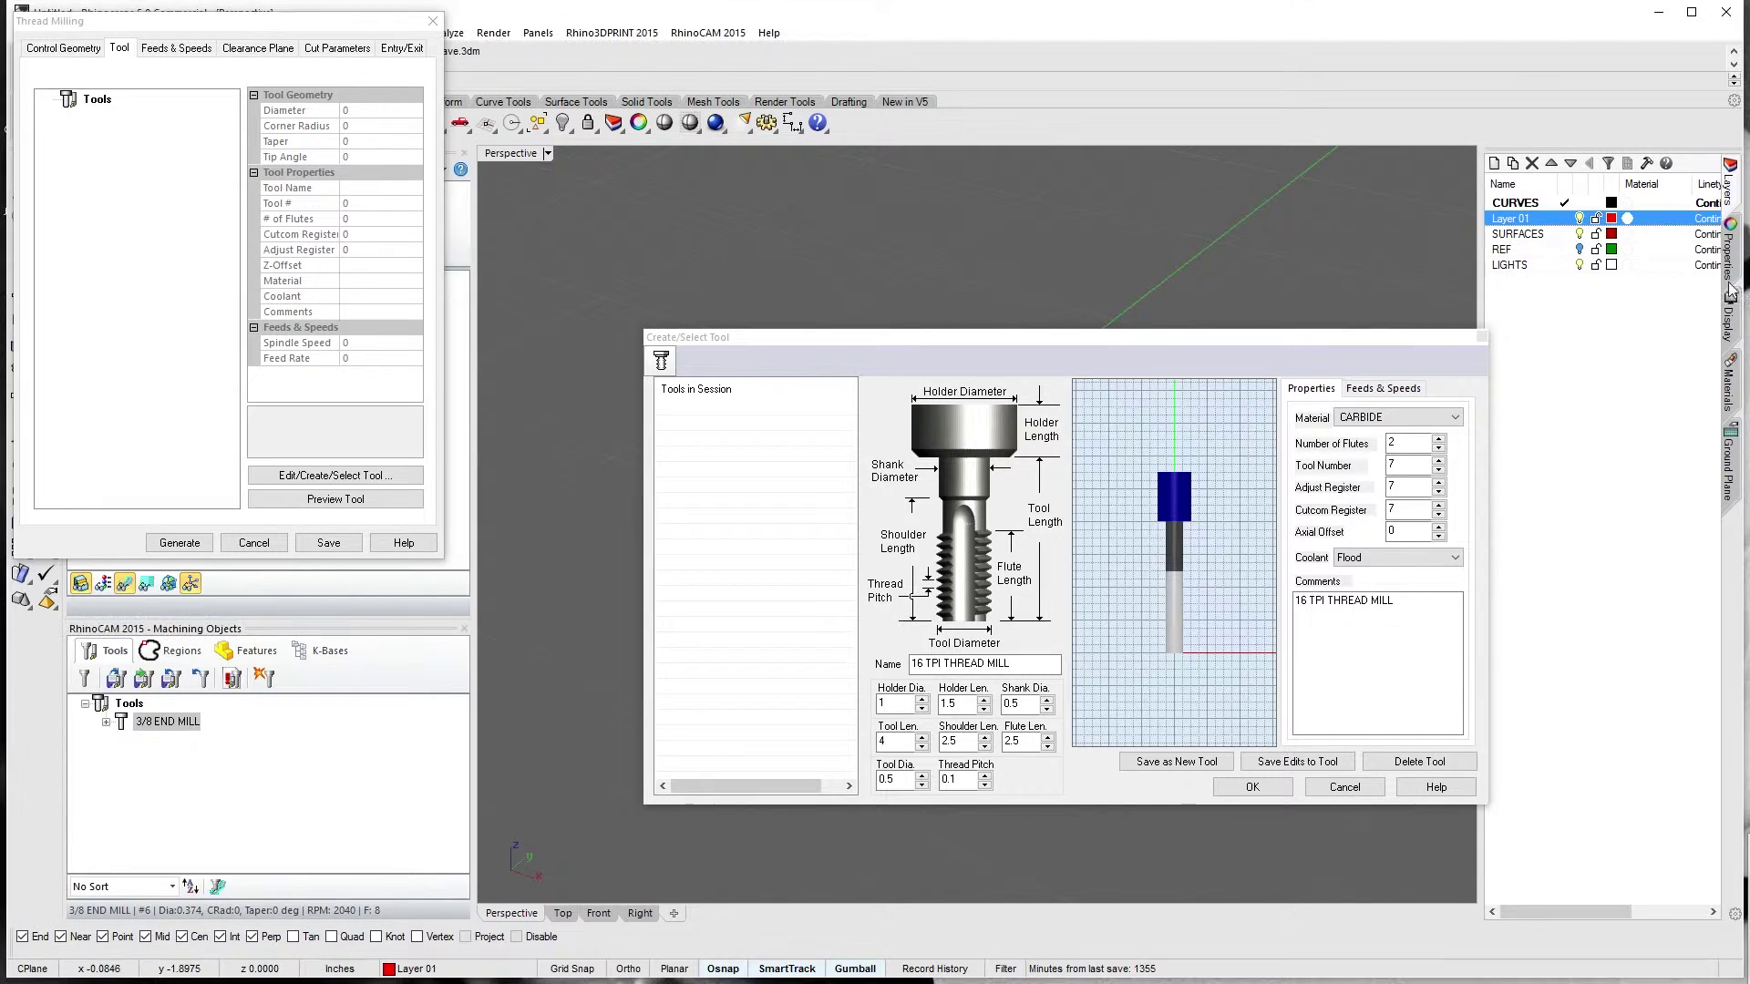
drag(484, 268, 566, 117)
drag(787, 330, 921, 271)
key(alt+Tab)
key(alt+Tab)
key(alt+Tab)
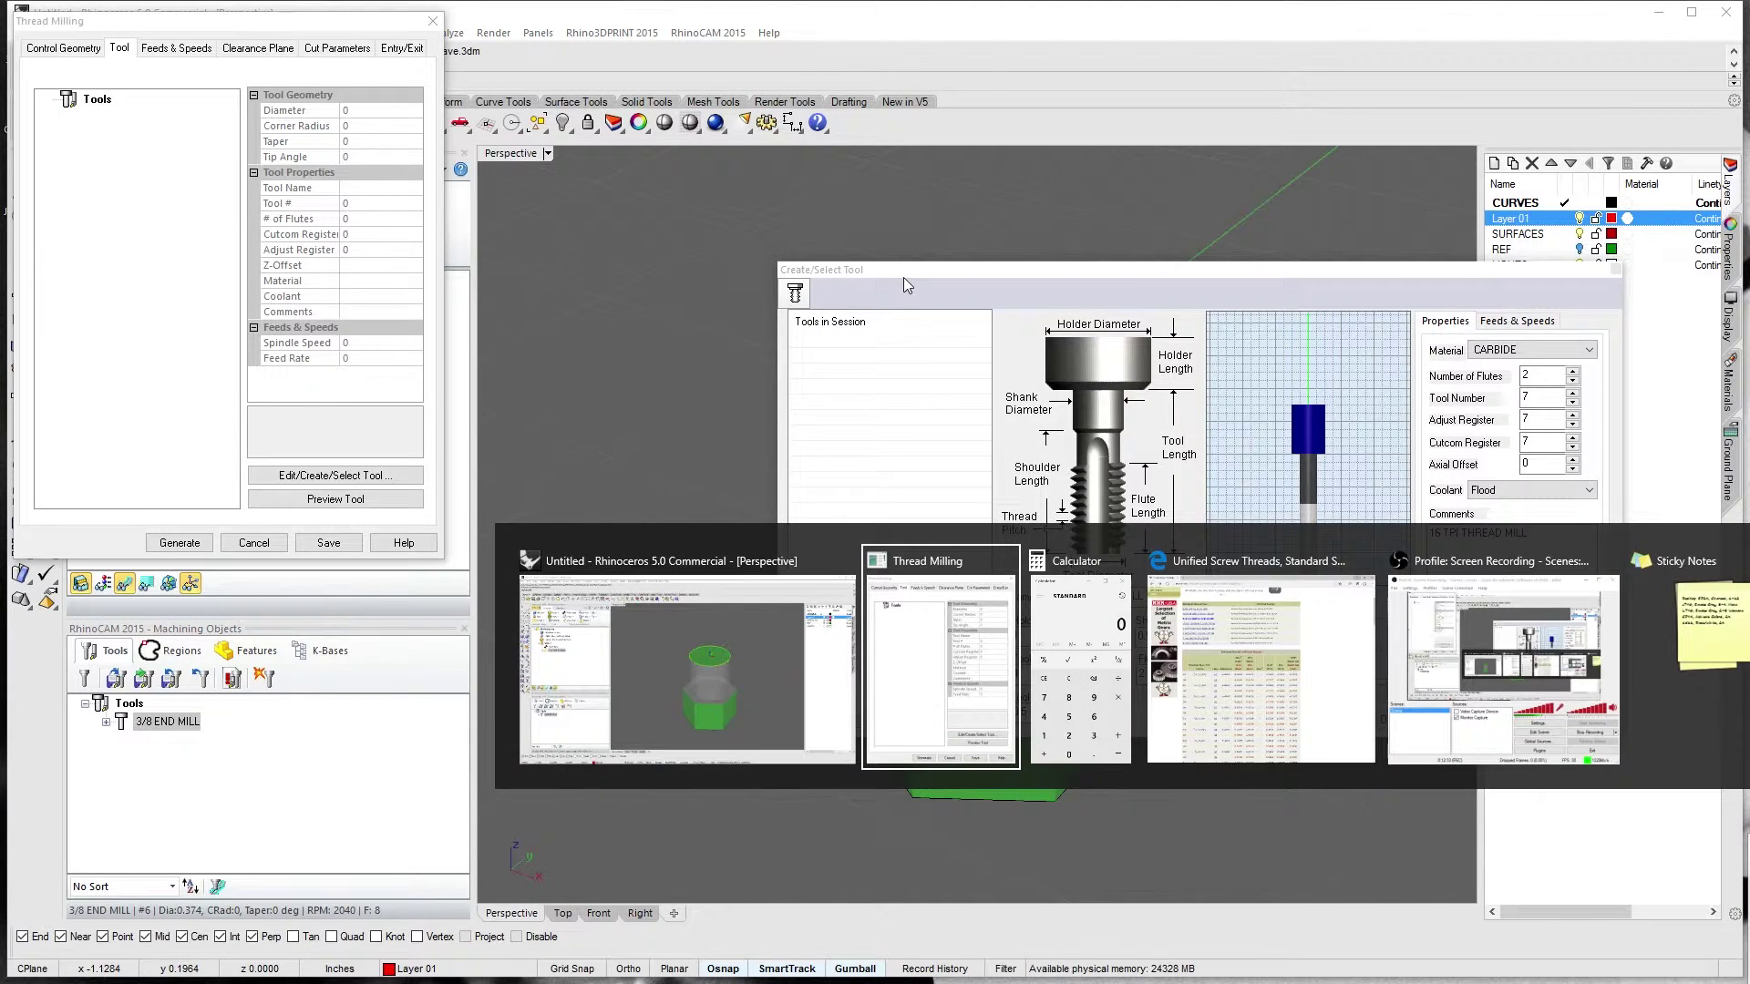
drag(549, 122, 562, 132)
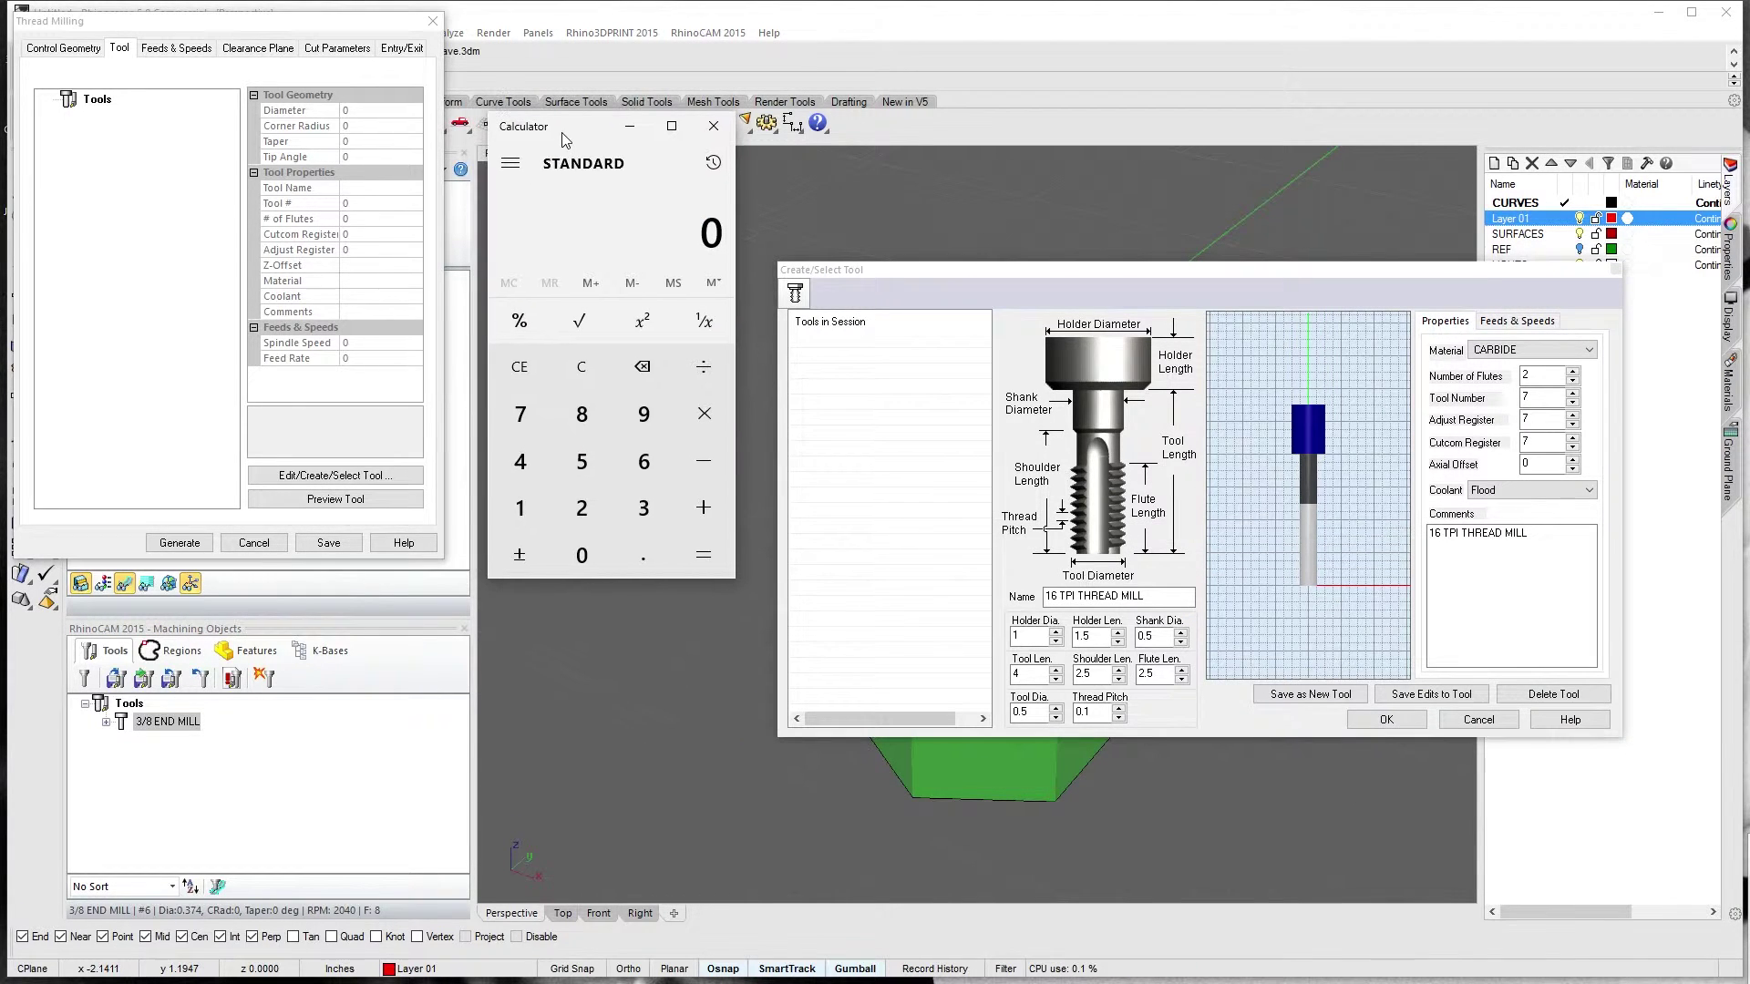
Calculate 1 divided by 16 and set the thread mill's thread pitch to .0625
text(1)
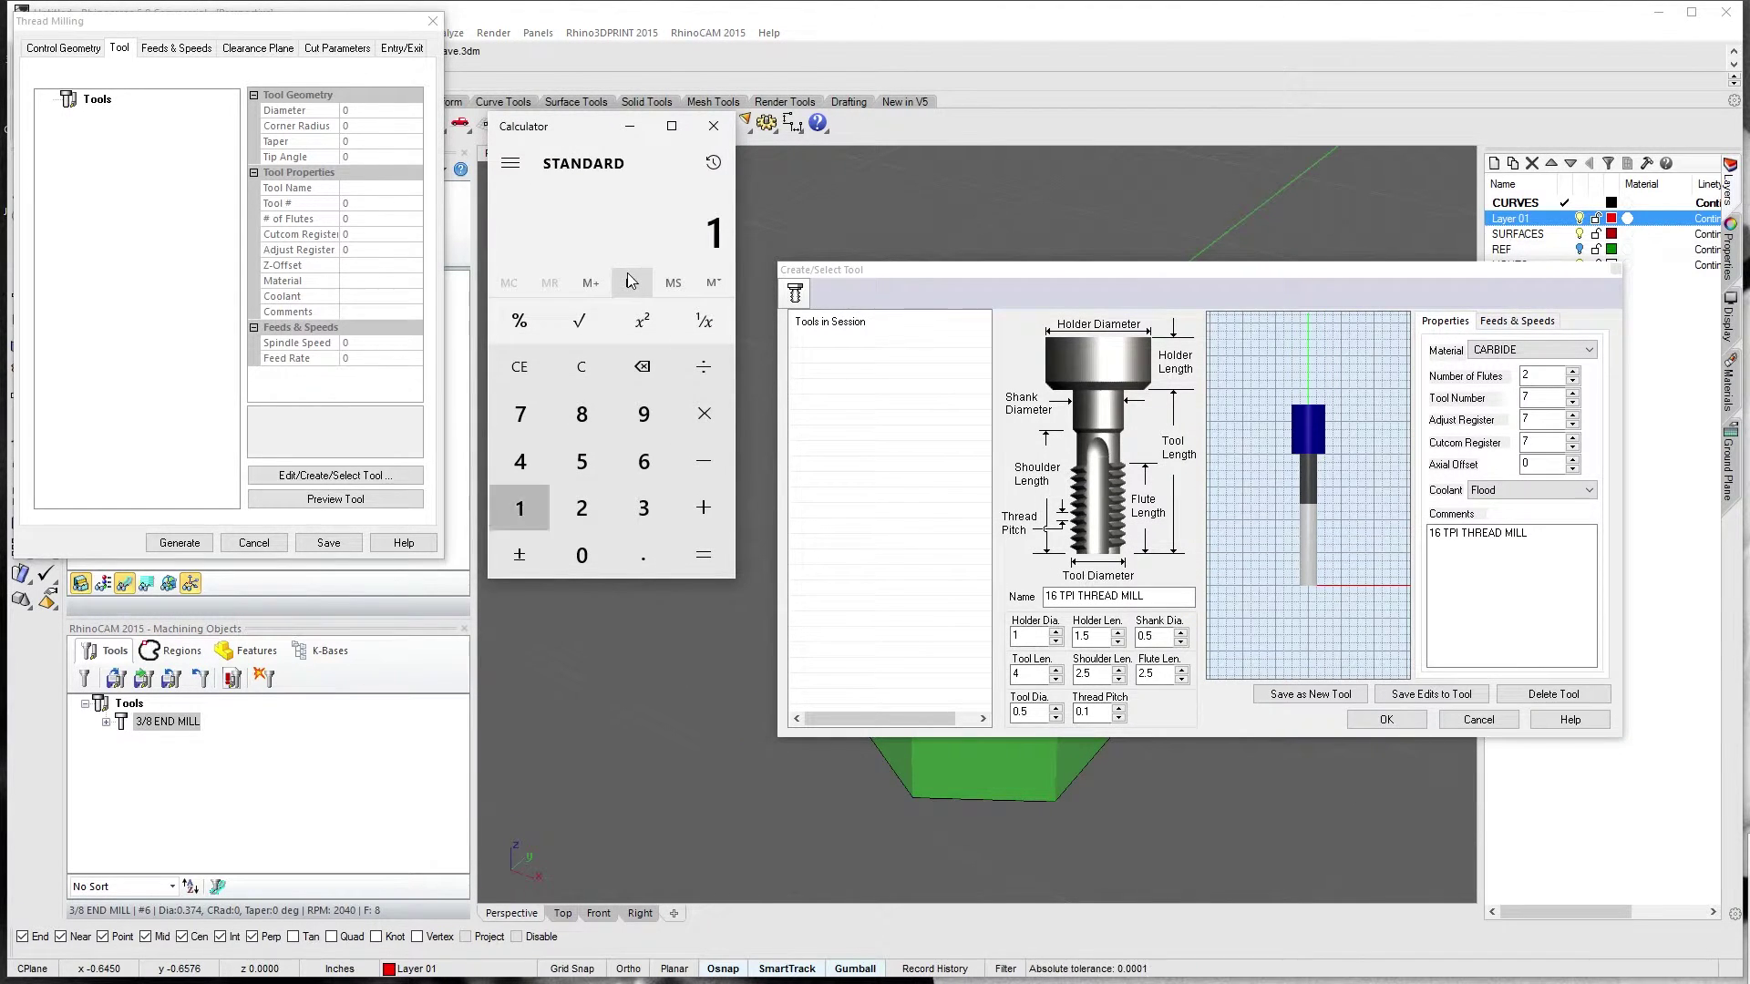
text(16)
key(Return)
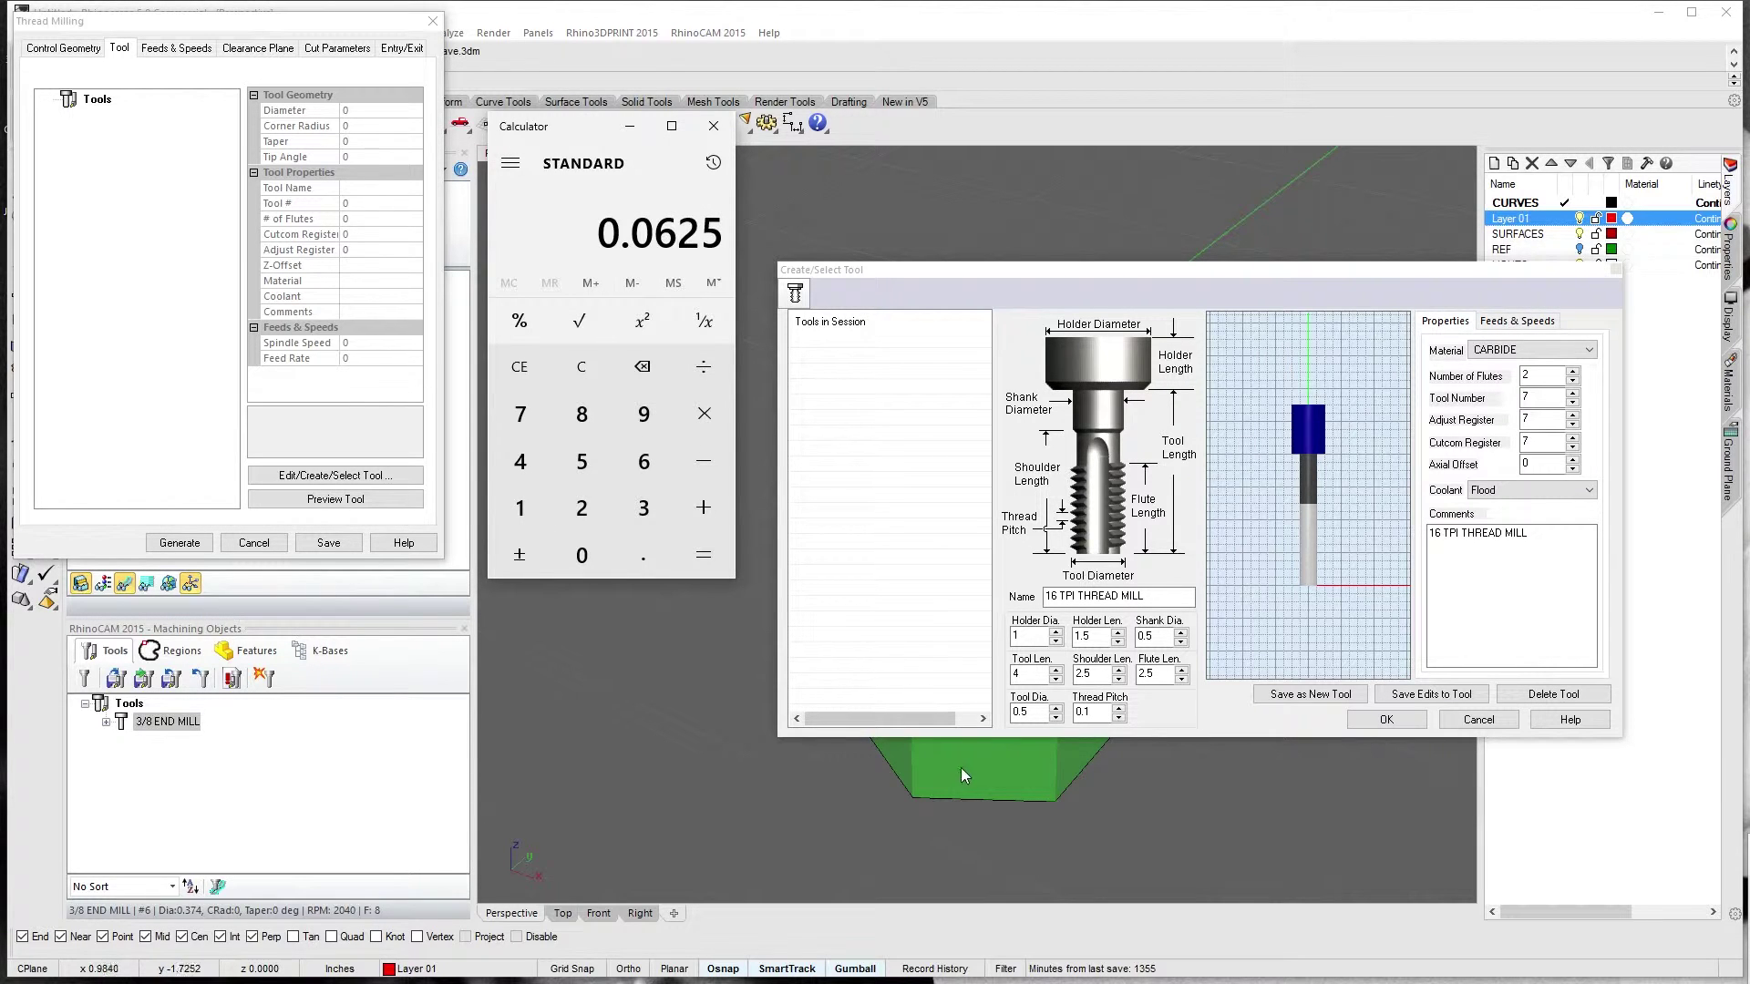
double_click(1089, 713)
text(.0625)
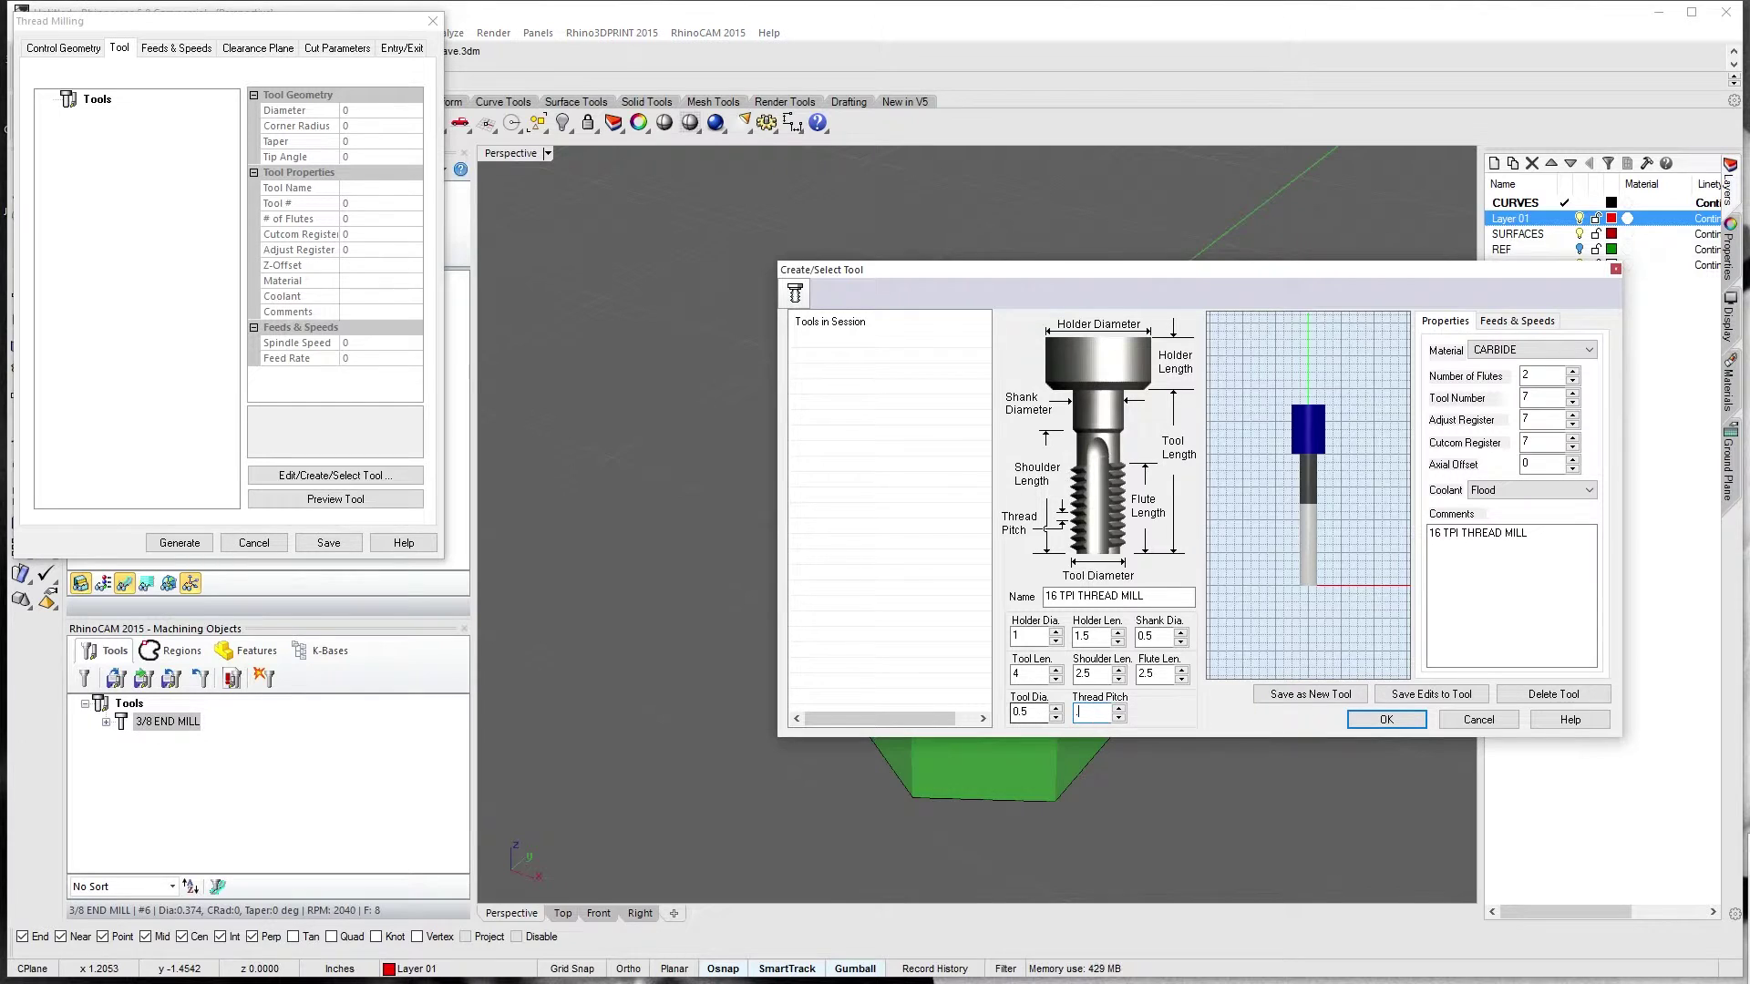
click(1032, 714)
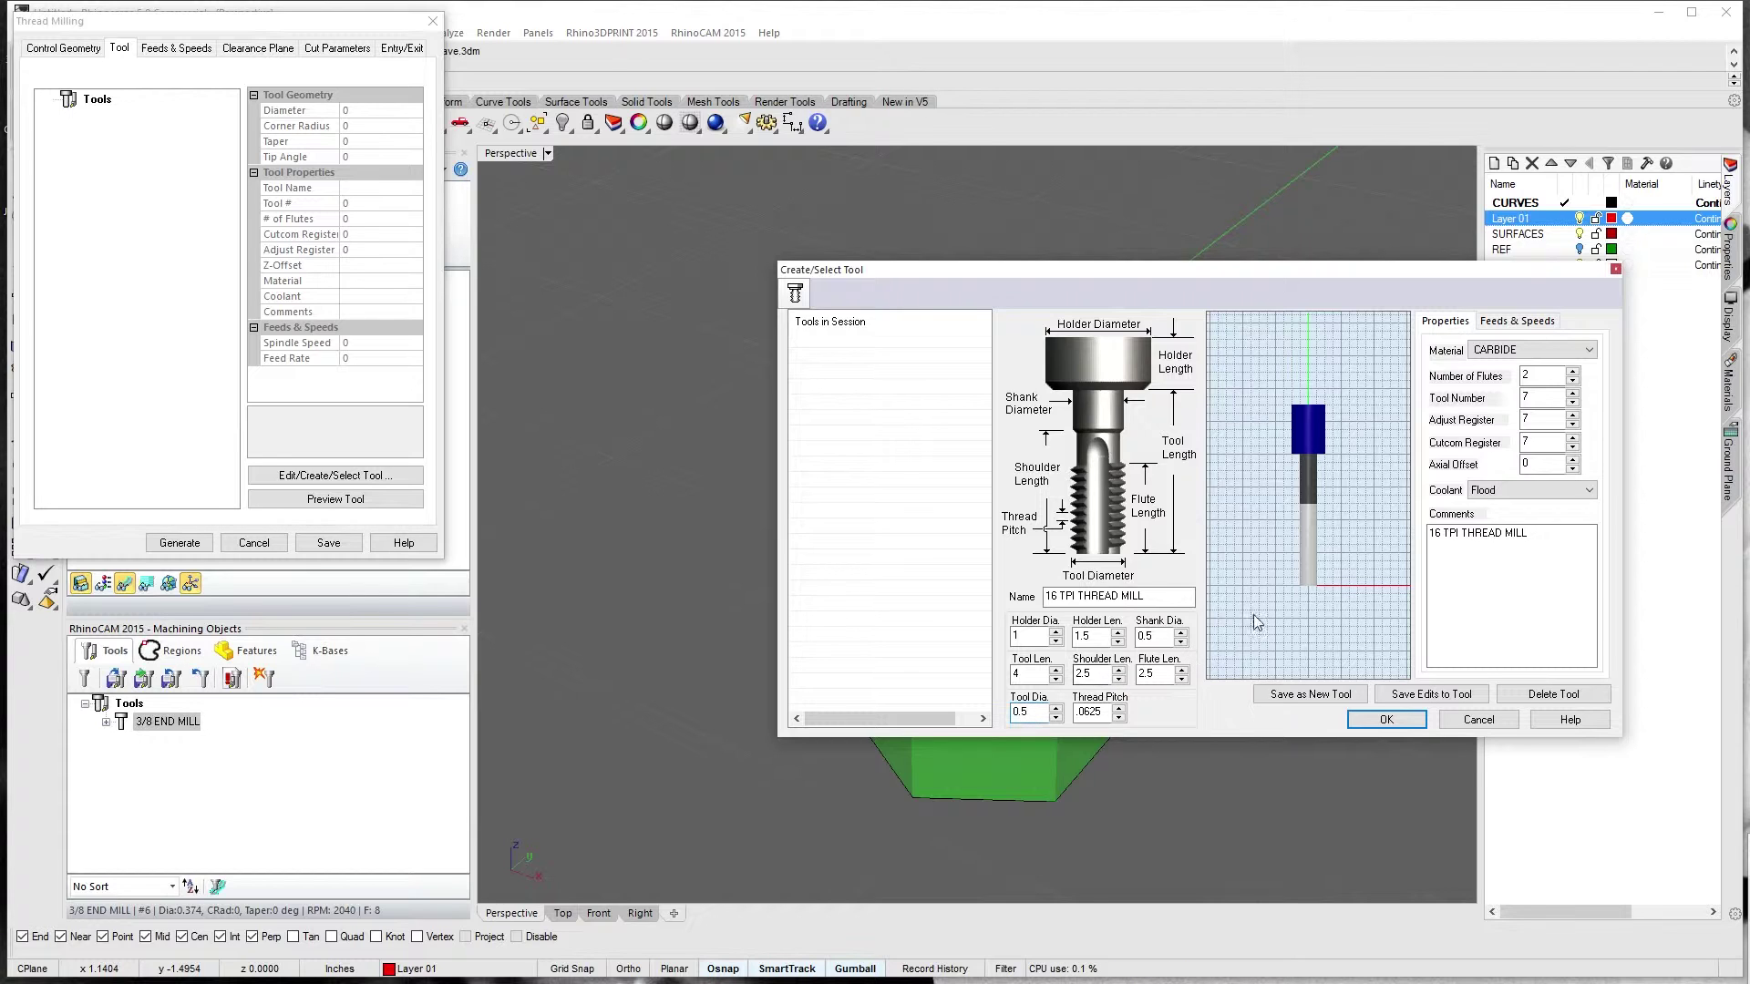
double_click(1156, 672)
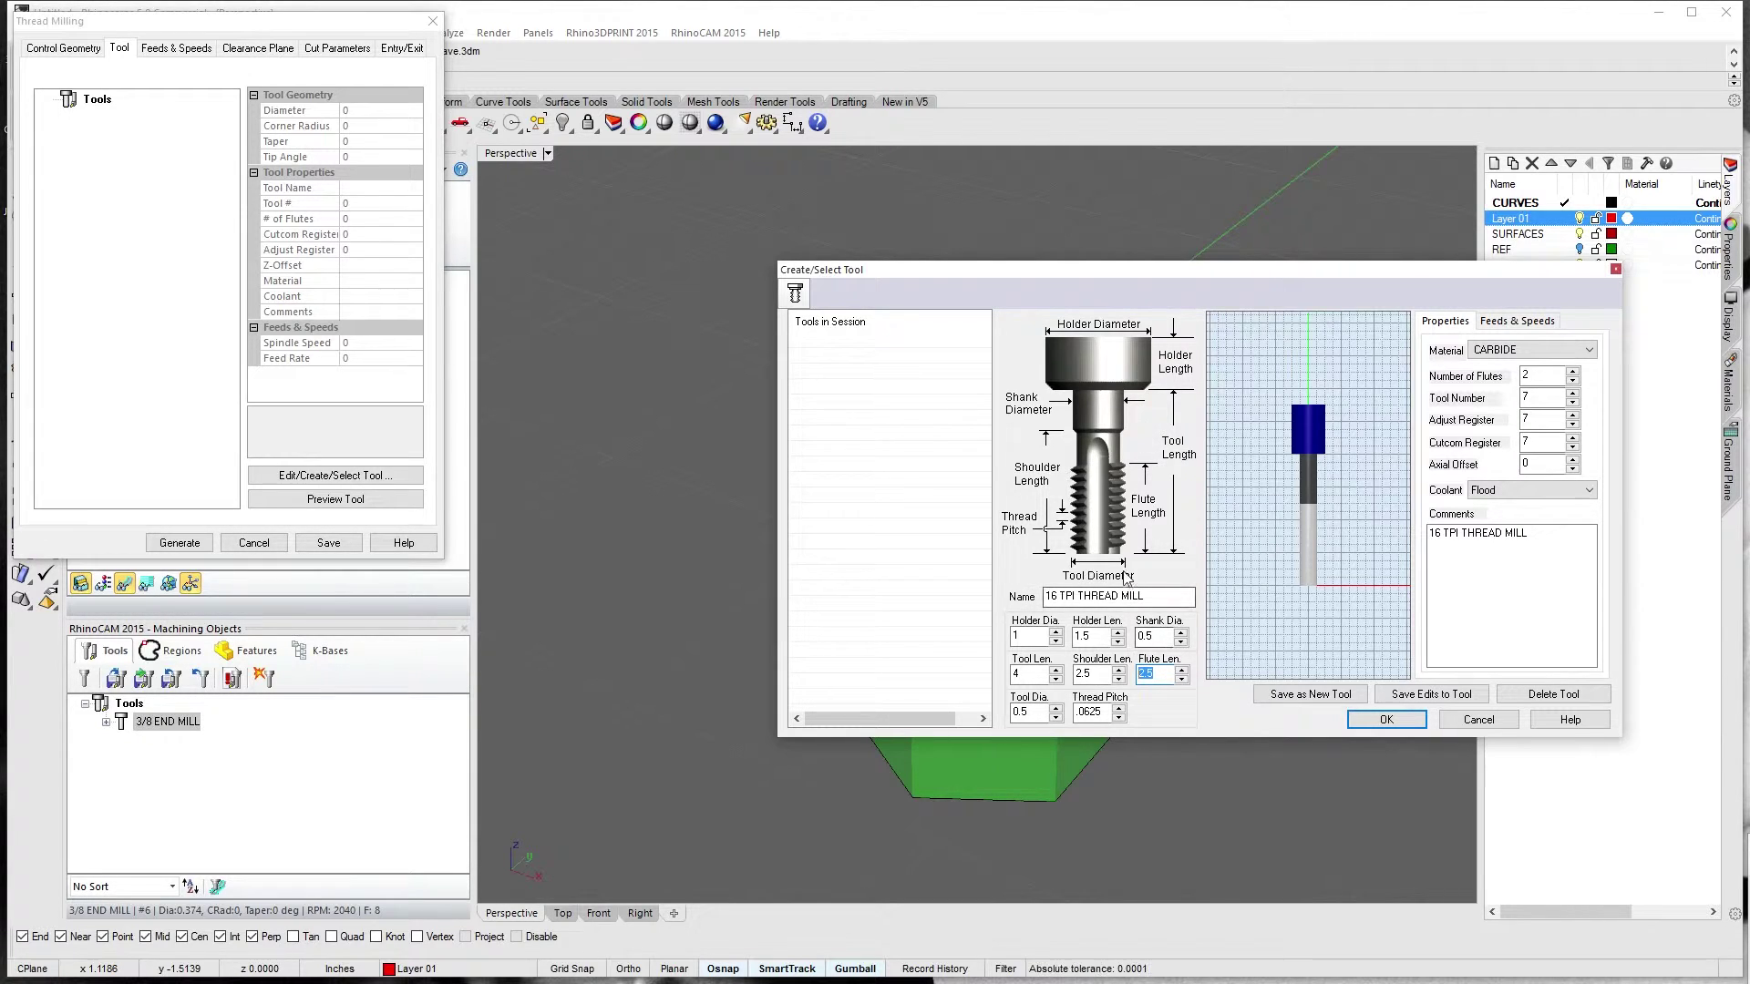
Load the thread mill's feeds and speeds from the table using a 0.001 in feed per tooth, and save it as a new tool
click(1495, 324)
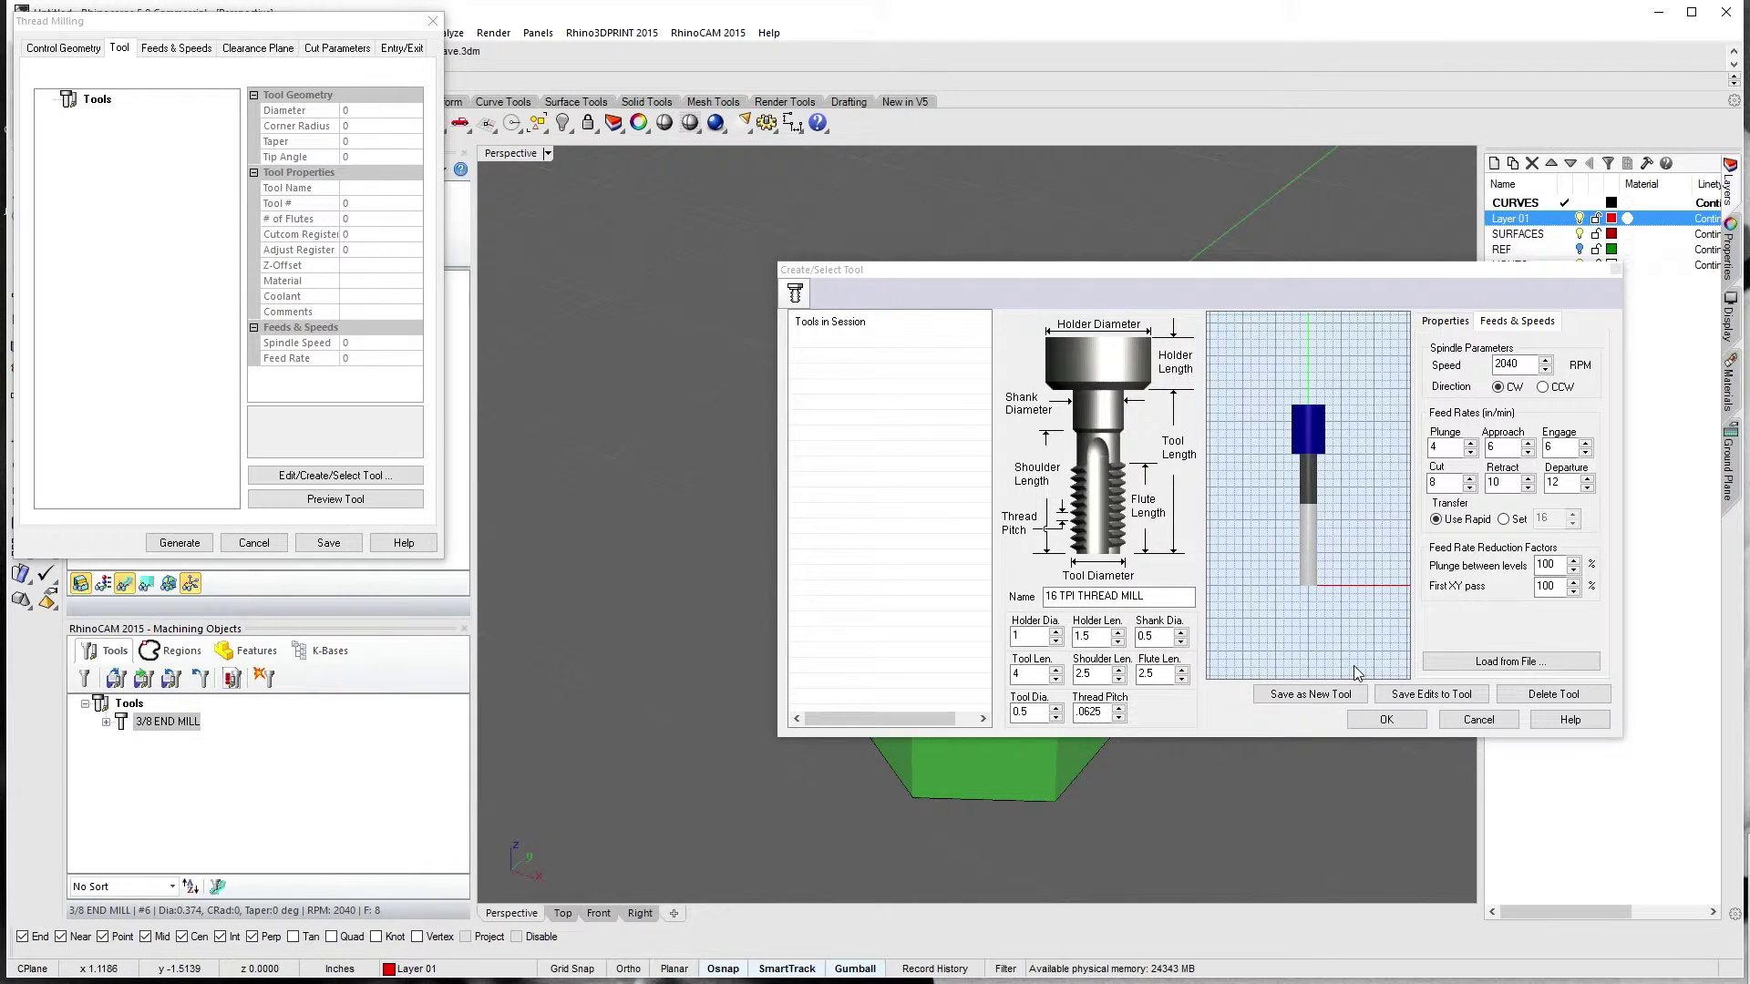
click(1509, 661)
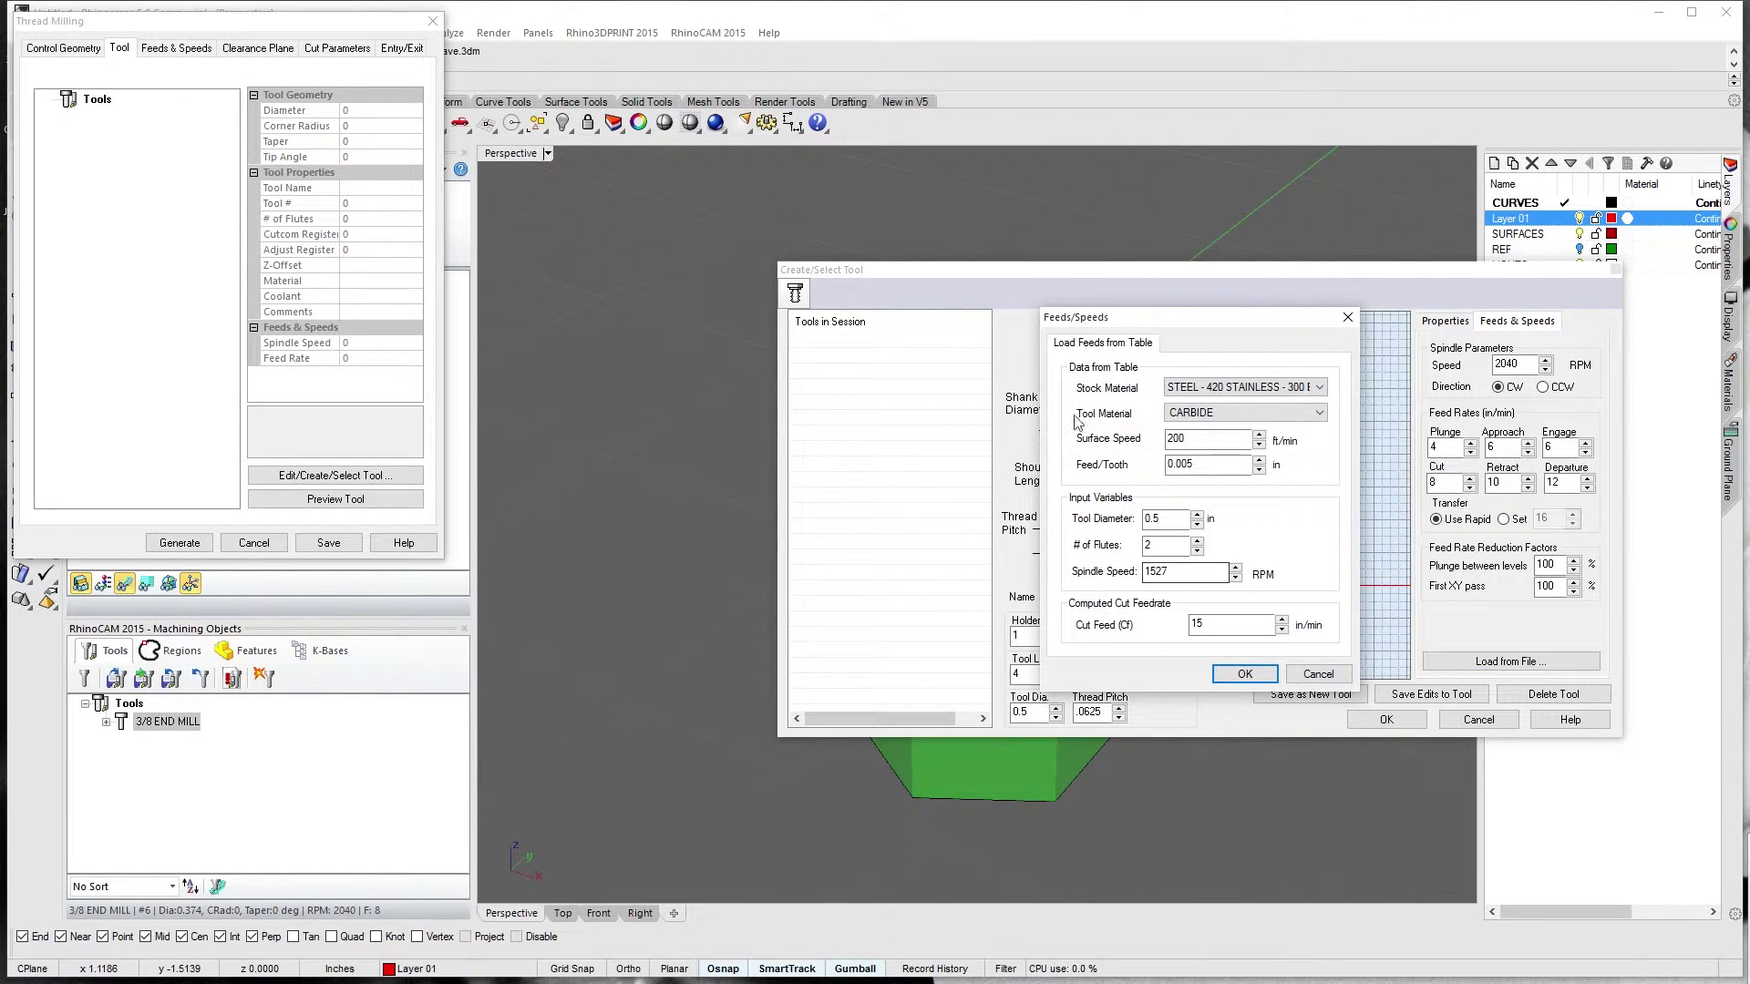
click(1215, 466)
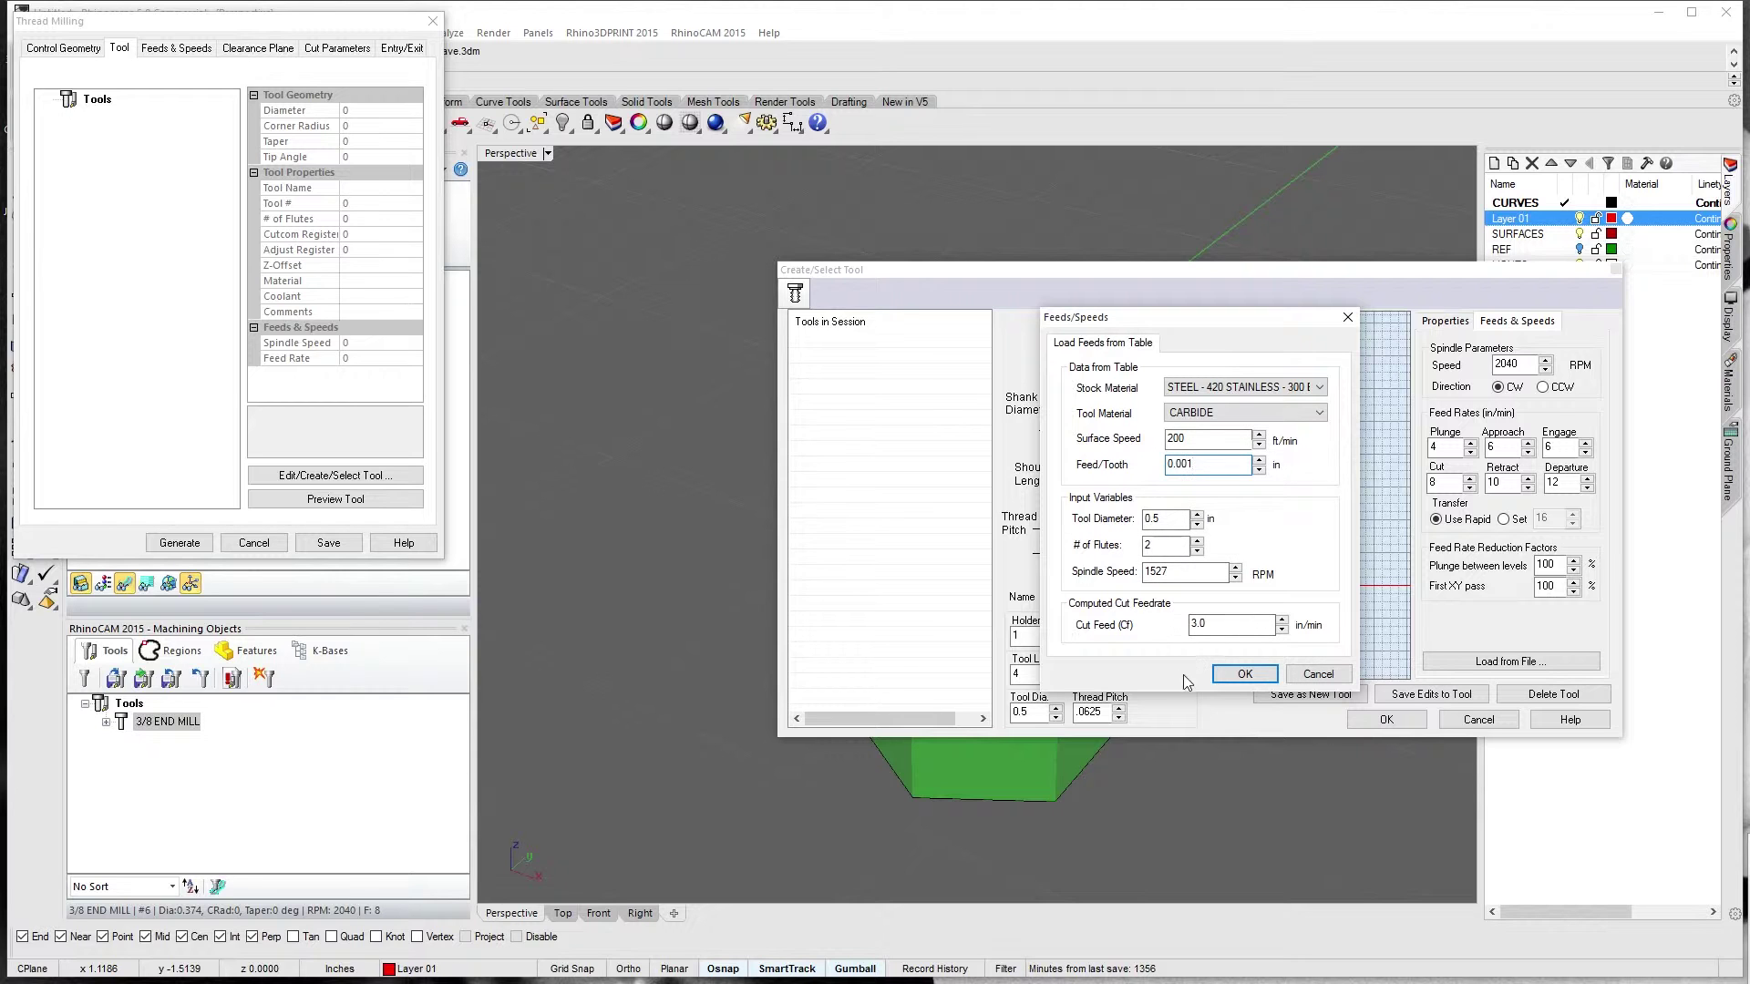
click(1241, 673)
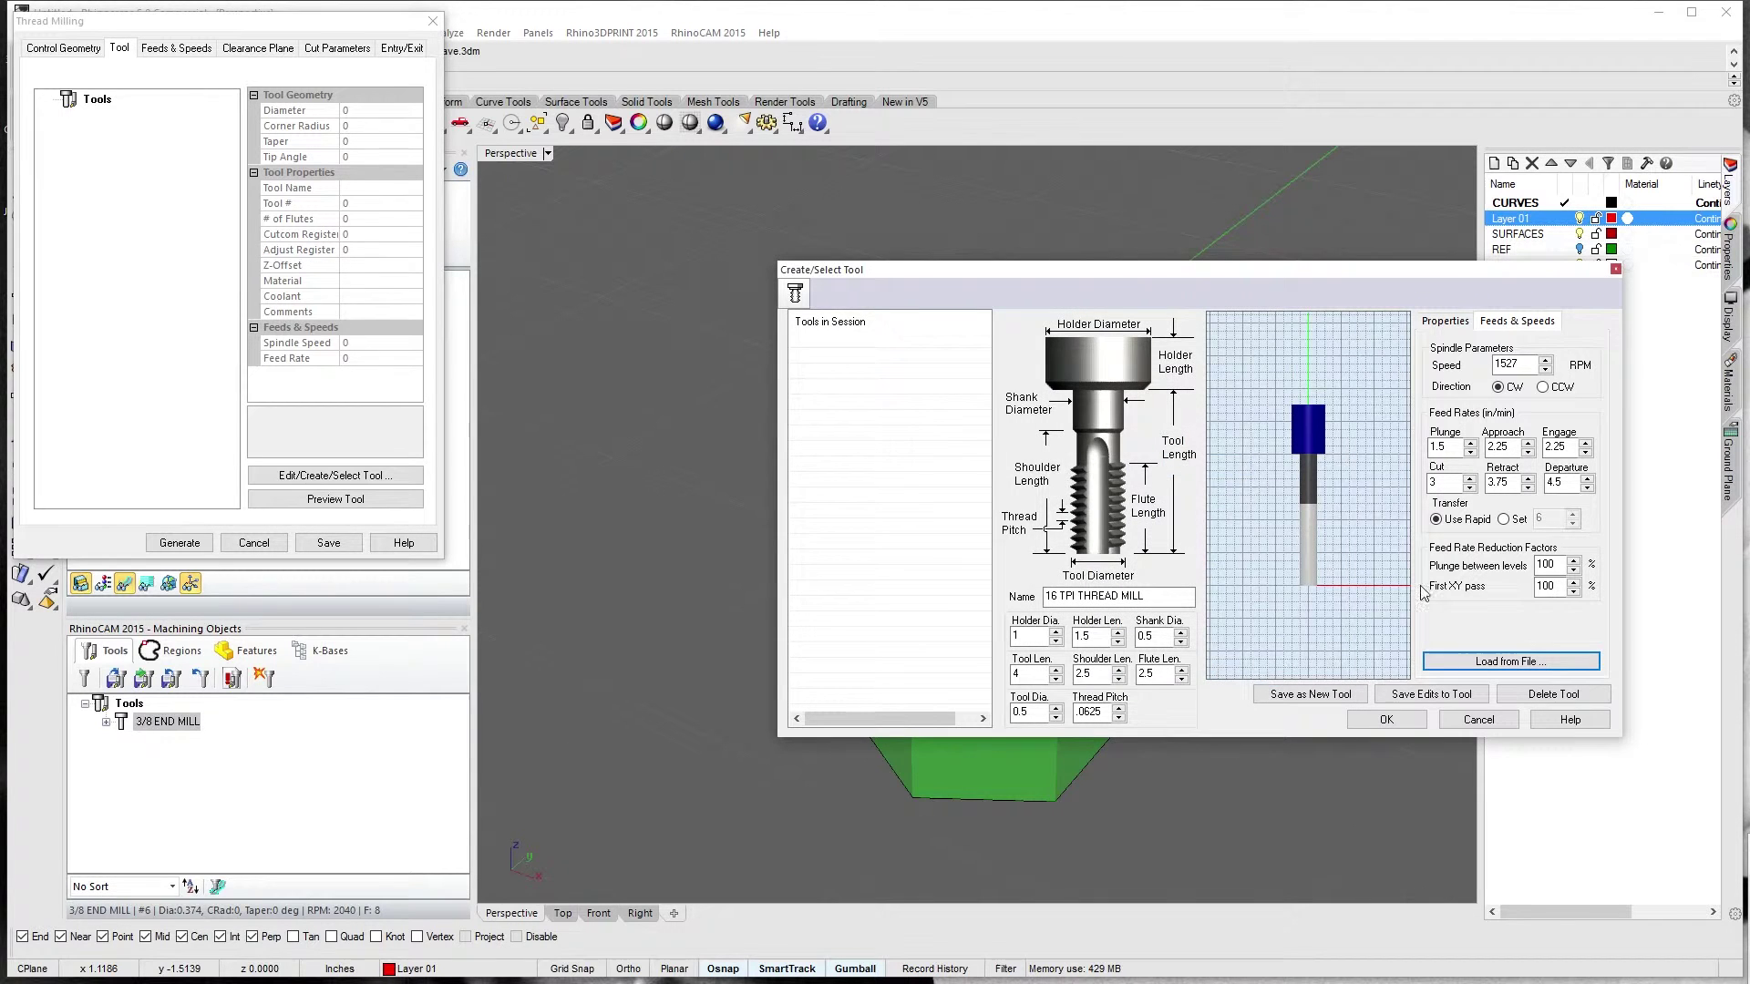
click(1295, 696)
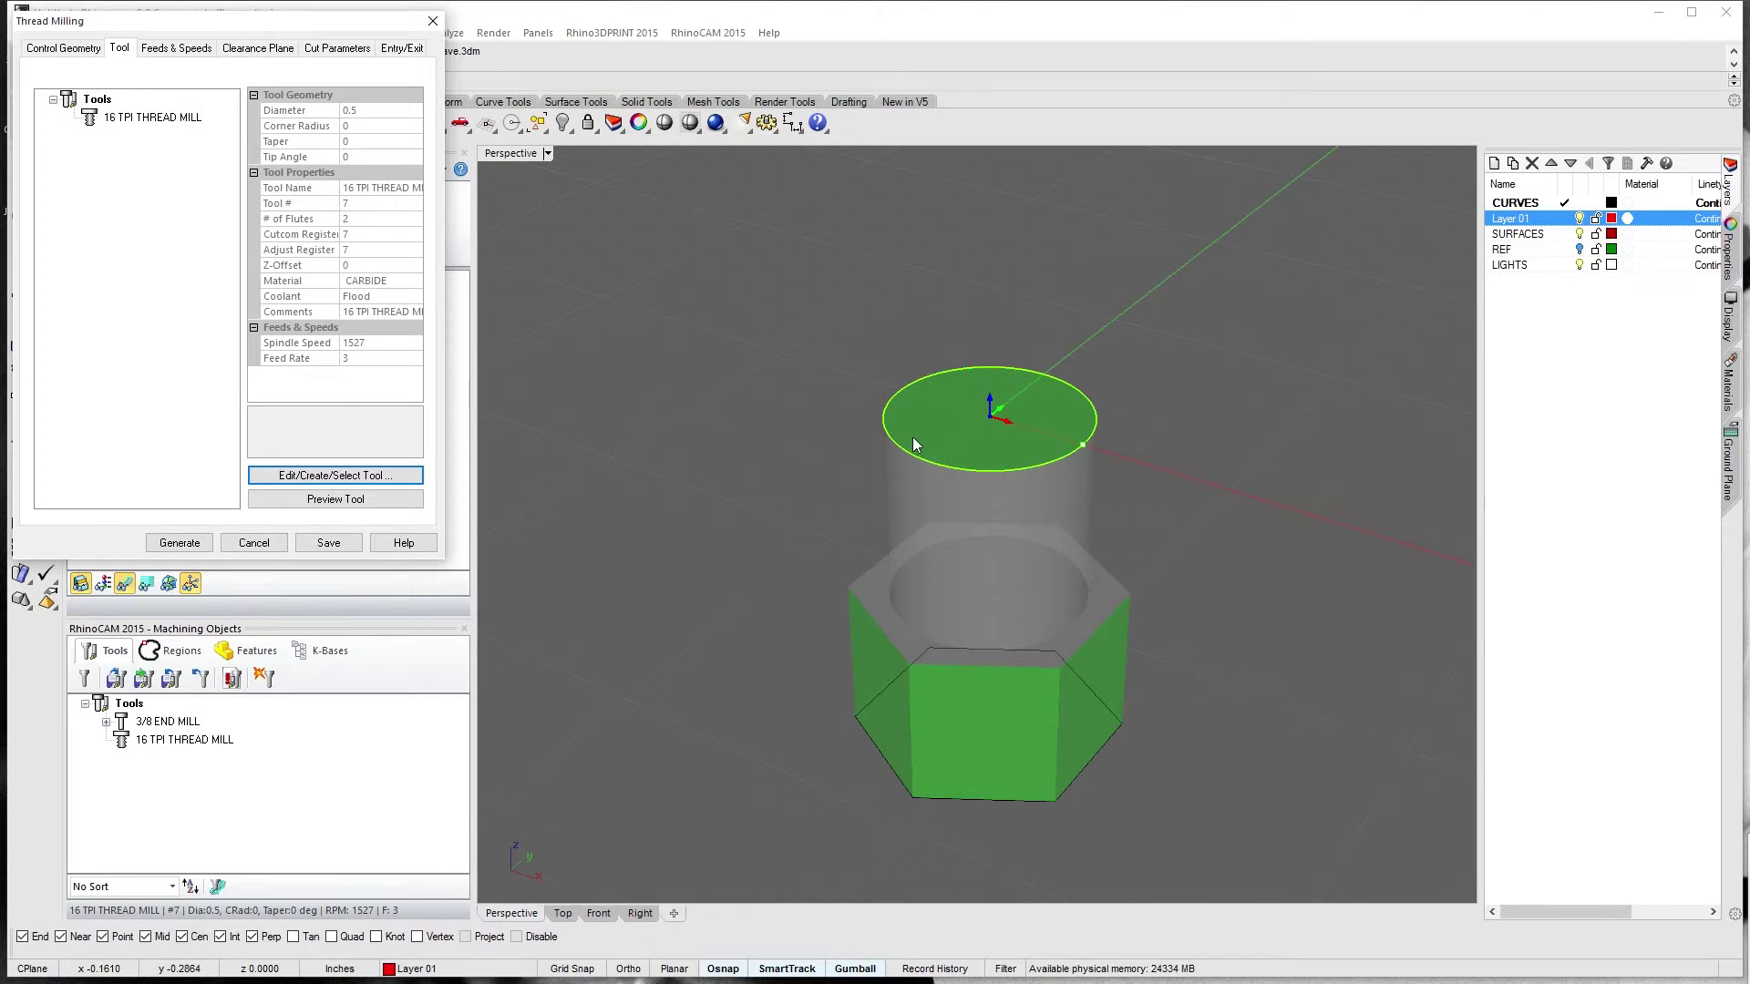
Review the operation's feeds and clearance plane, and set its thread type to External
click(176, 48)
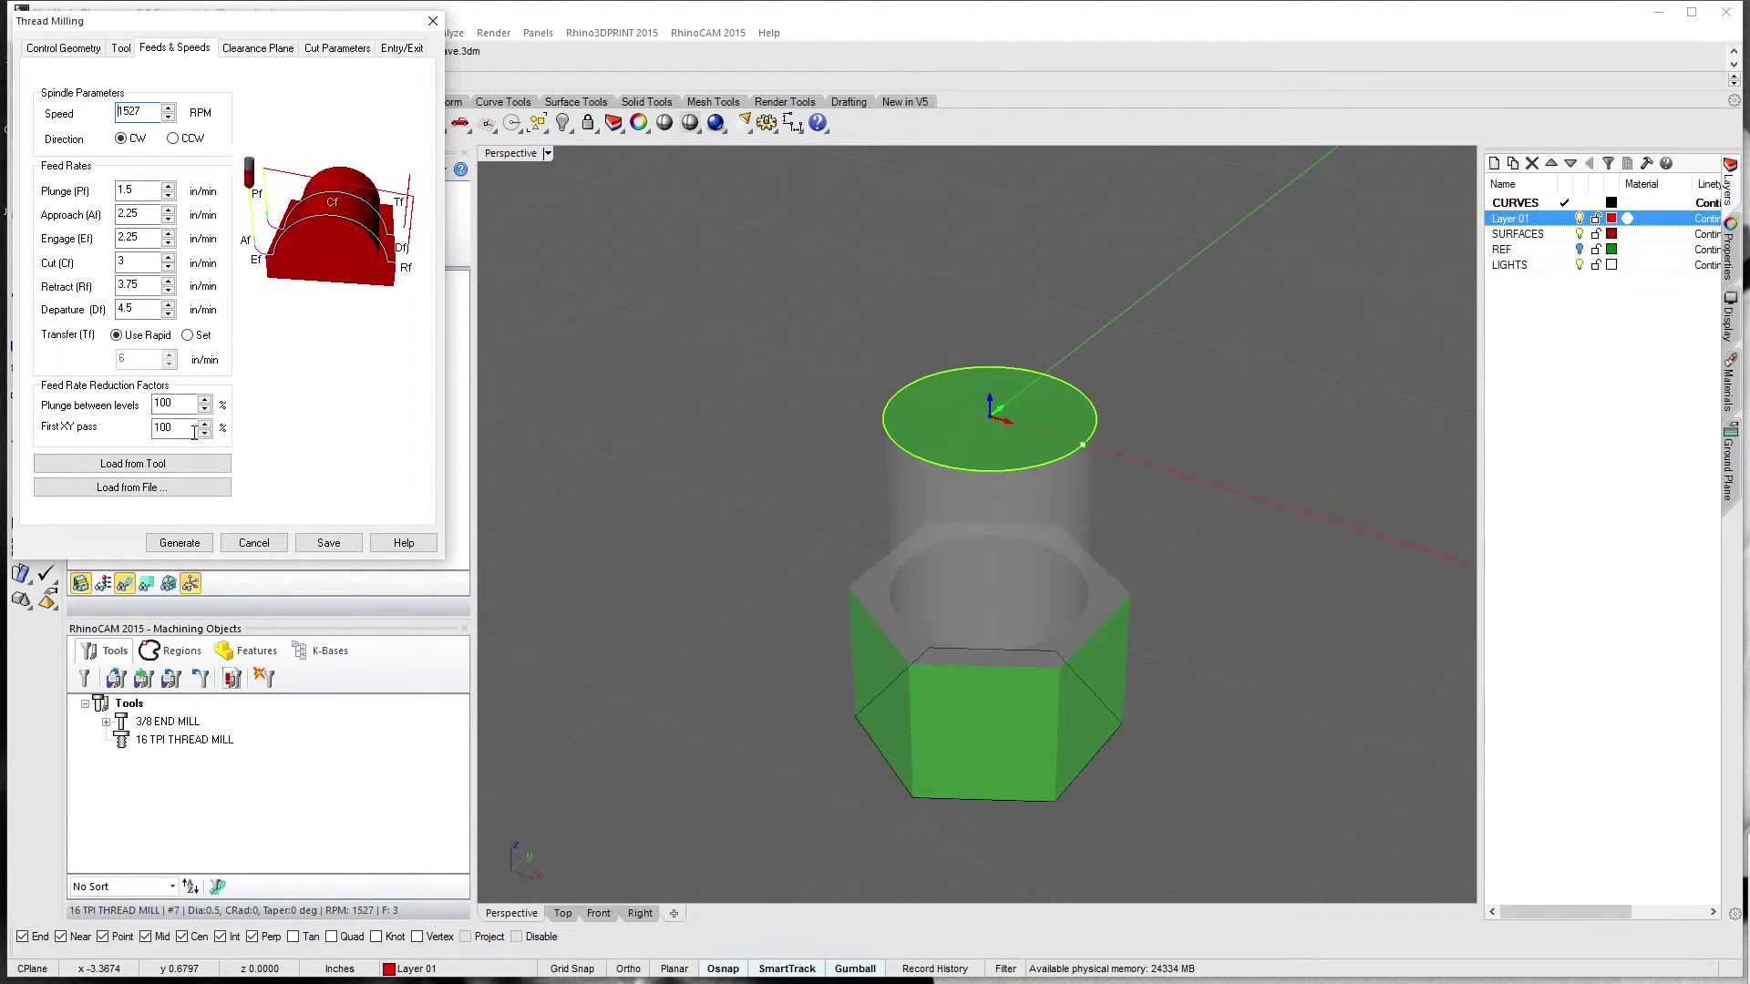
click(263, 51)
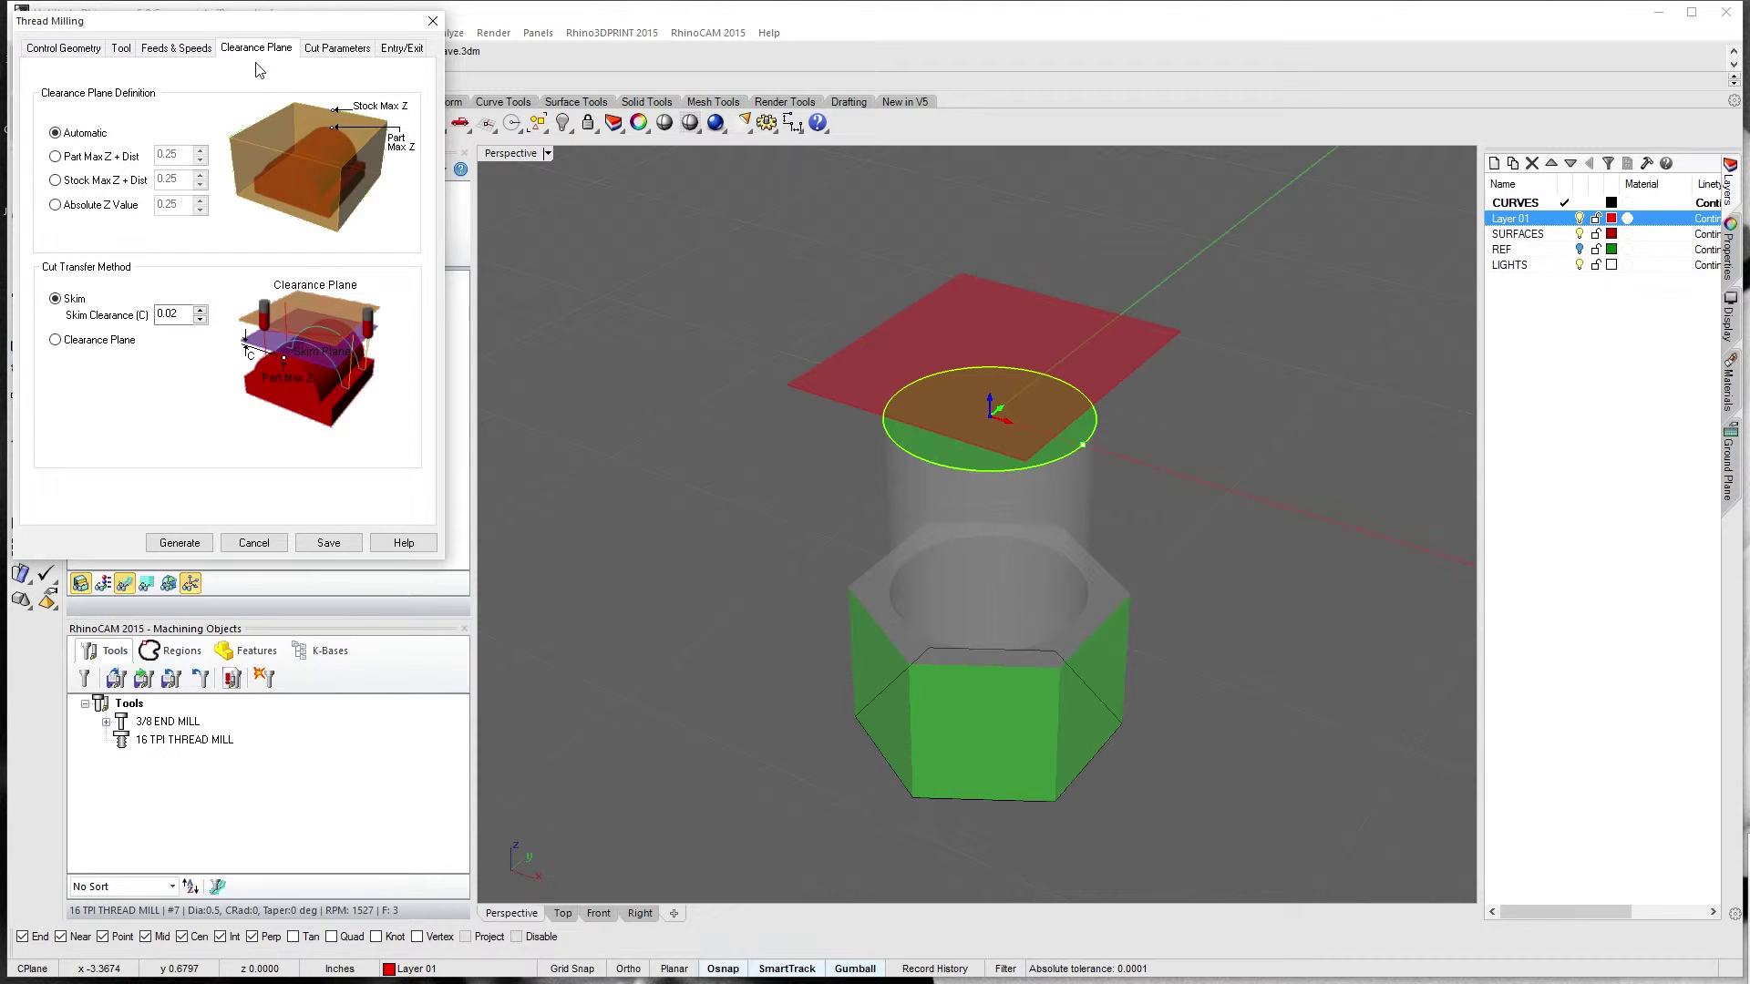
click(330, 51)
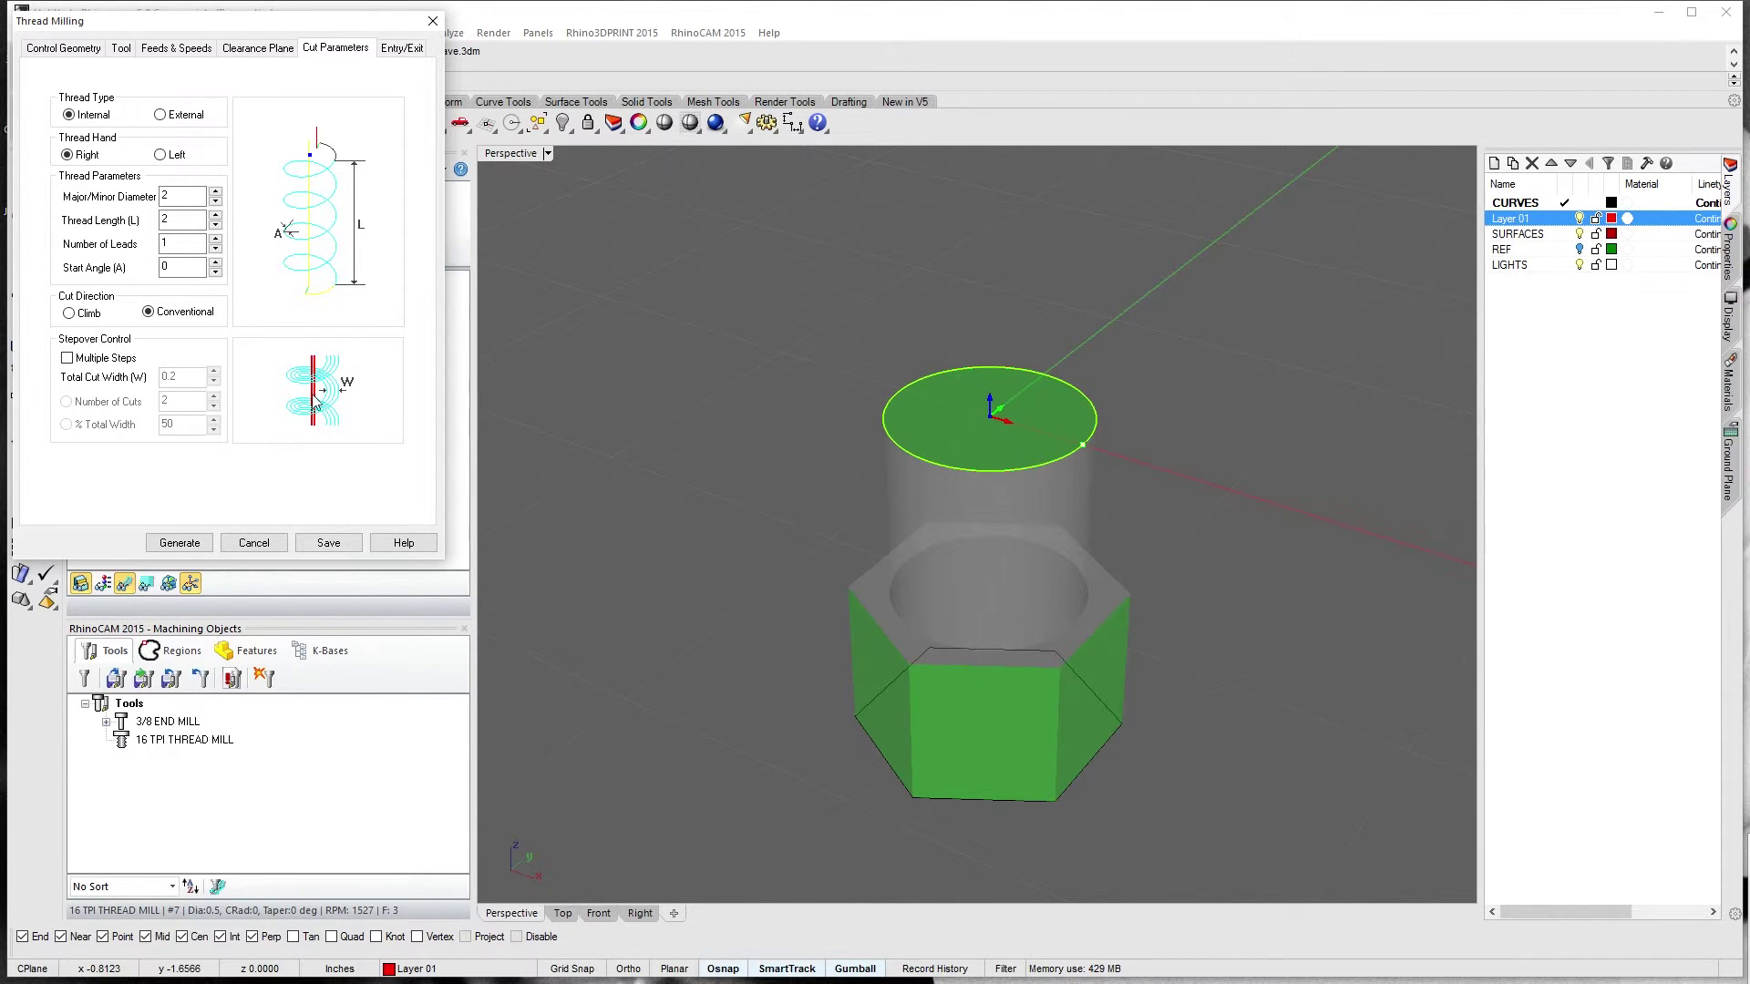
click(160, 114)
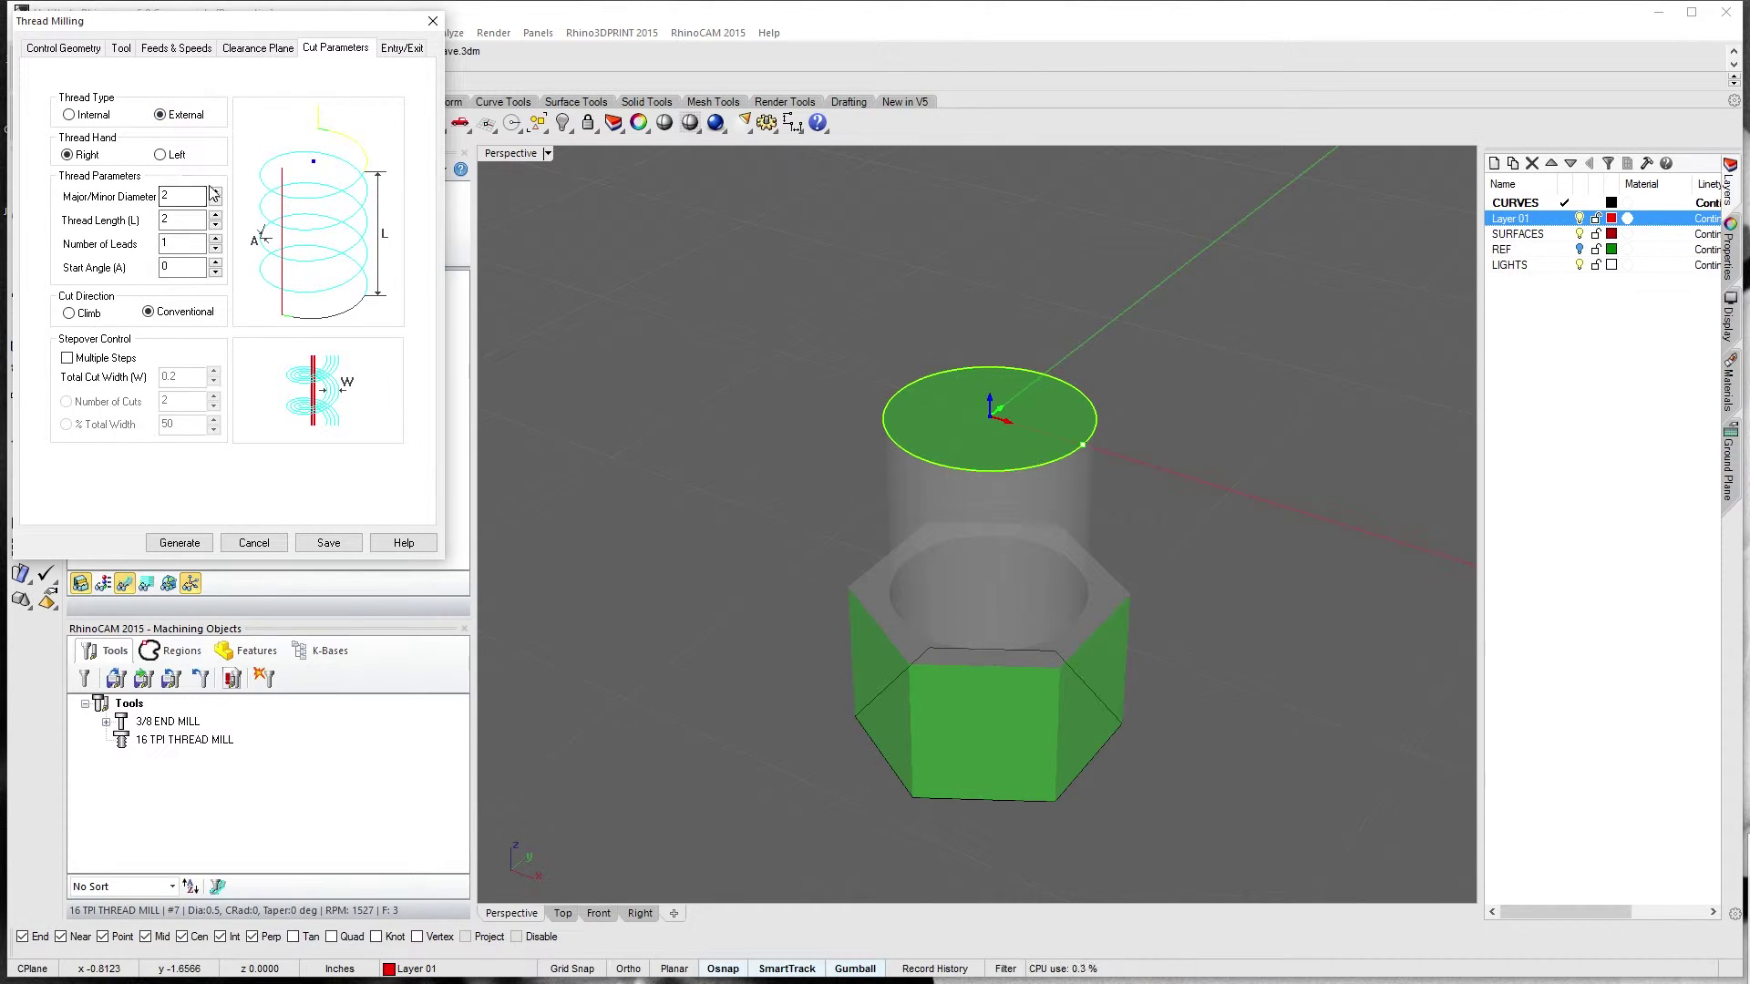
click(80, 115)
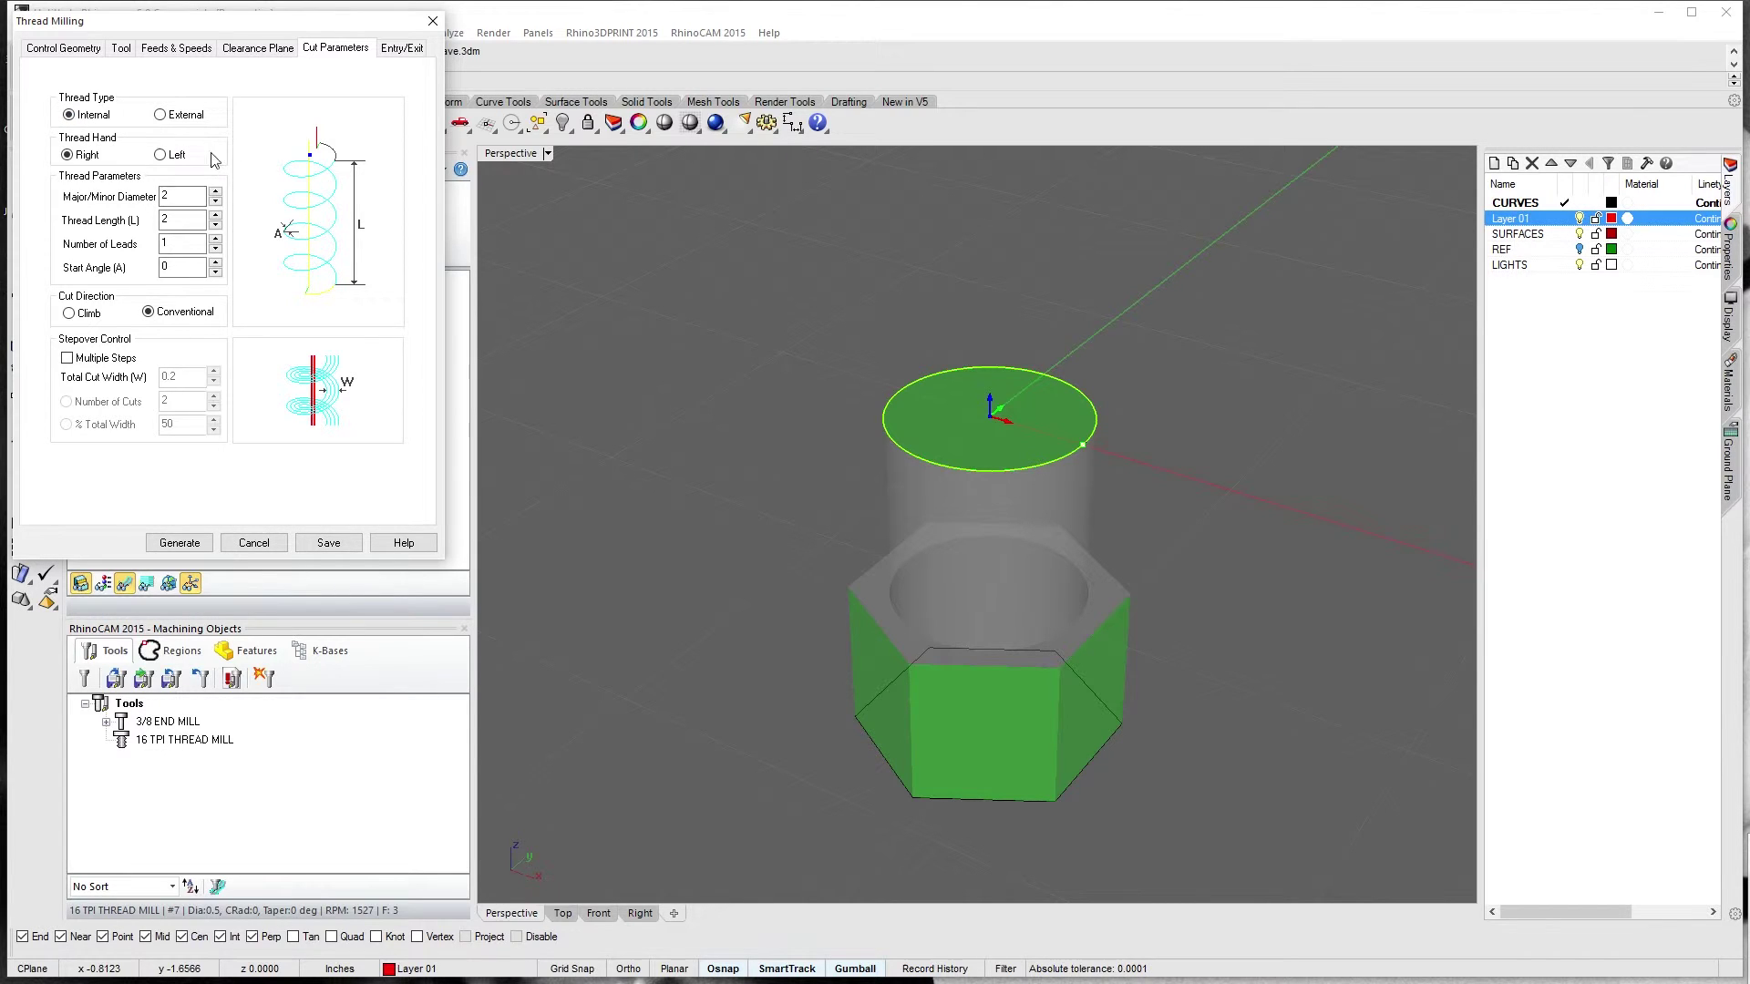
click(160, 115)
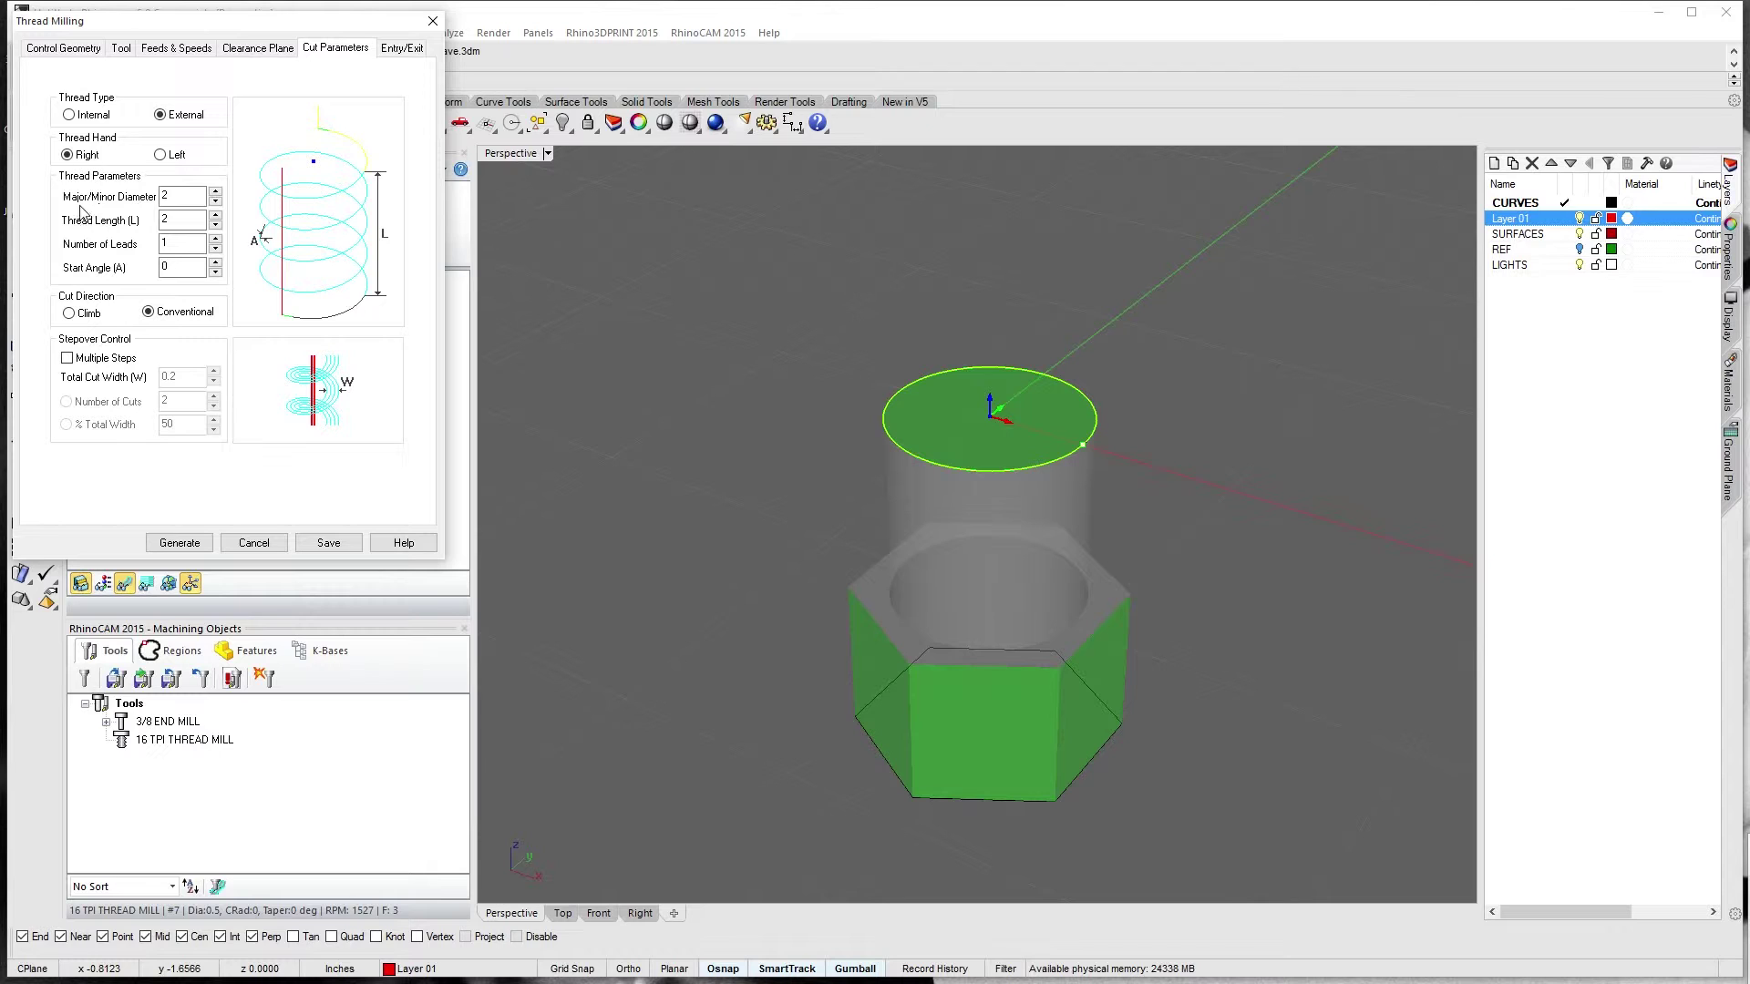
Set the thread's major/minor diameter to .8108 and its thread length to .800
click(186, 195)
key(BackSpace)
text(.)
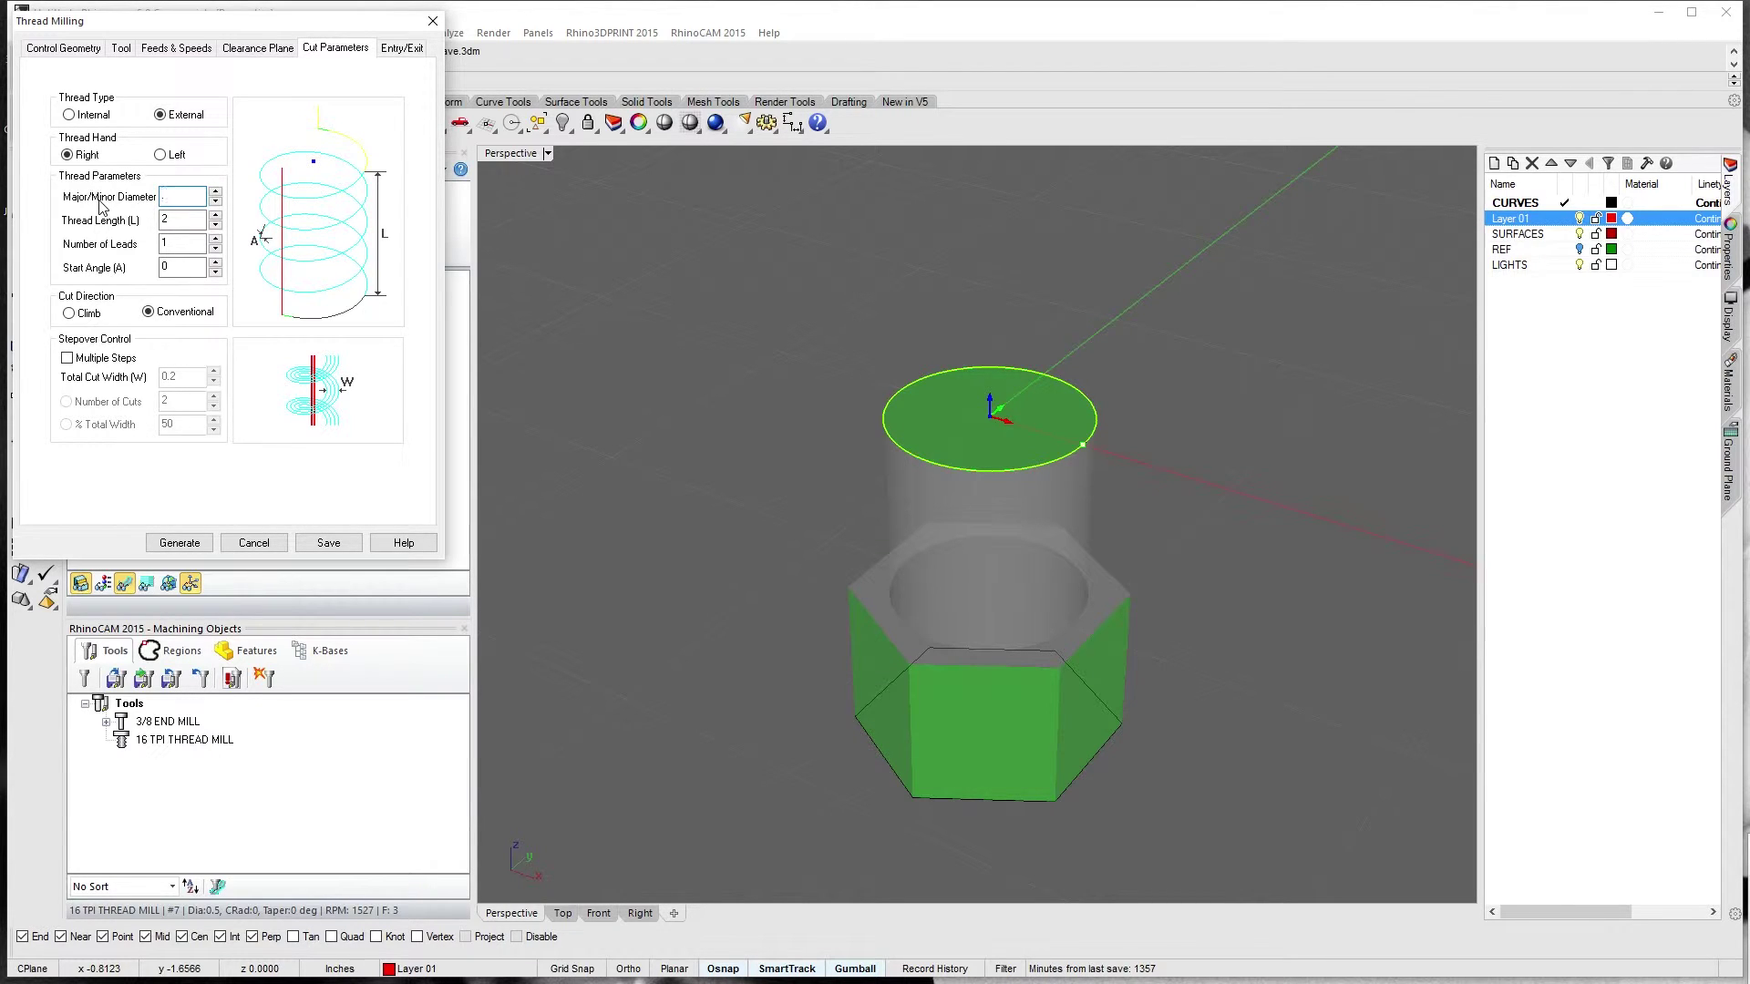
text(08108)
key(Tab)
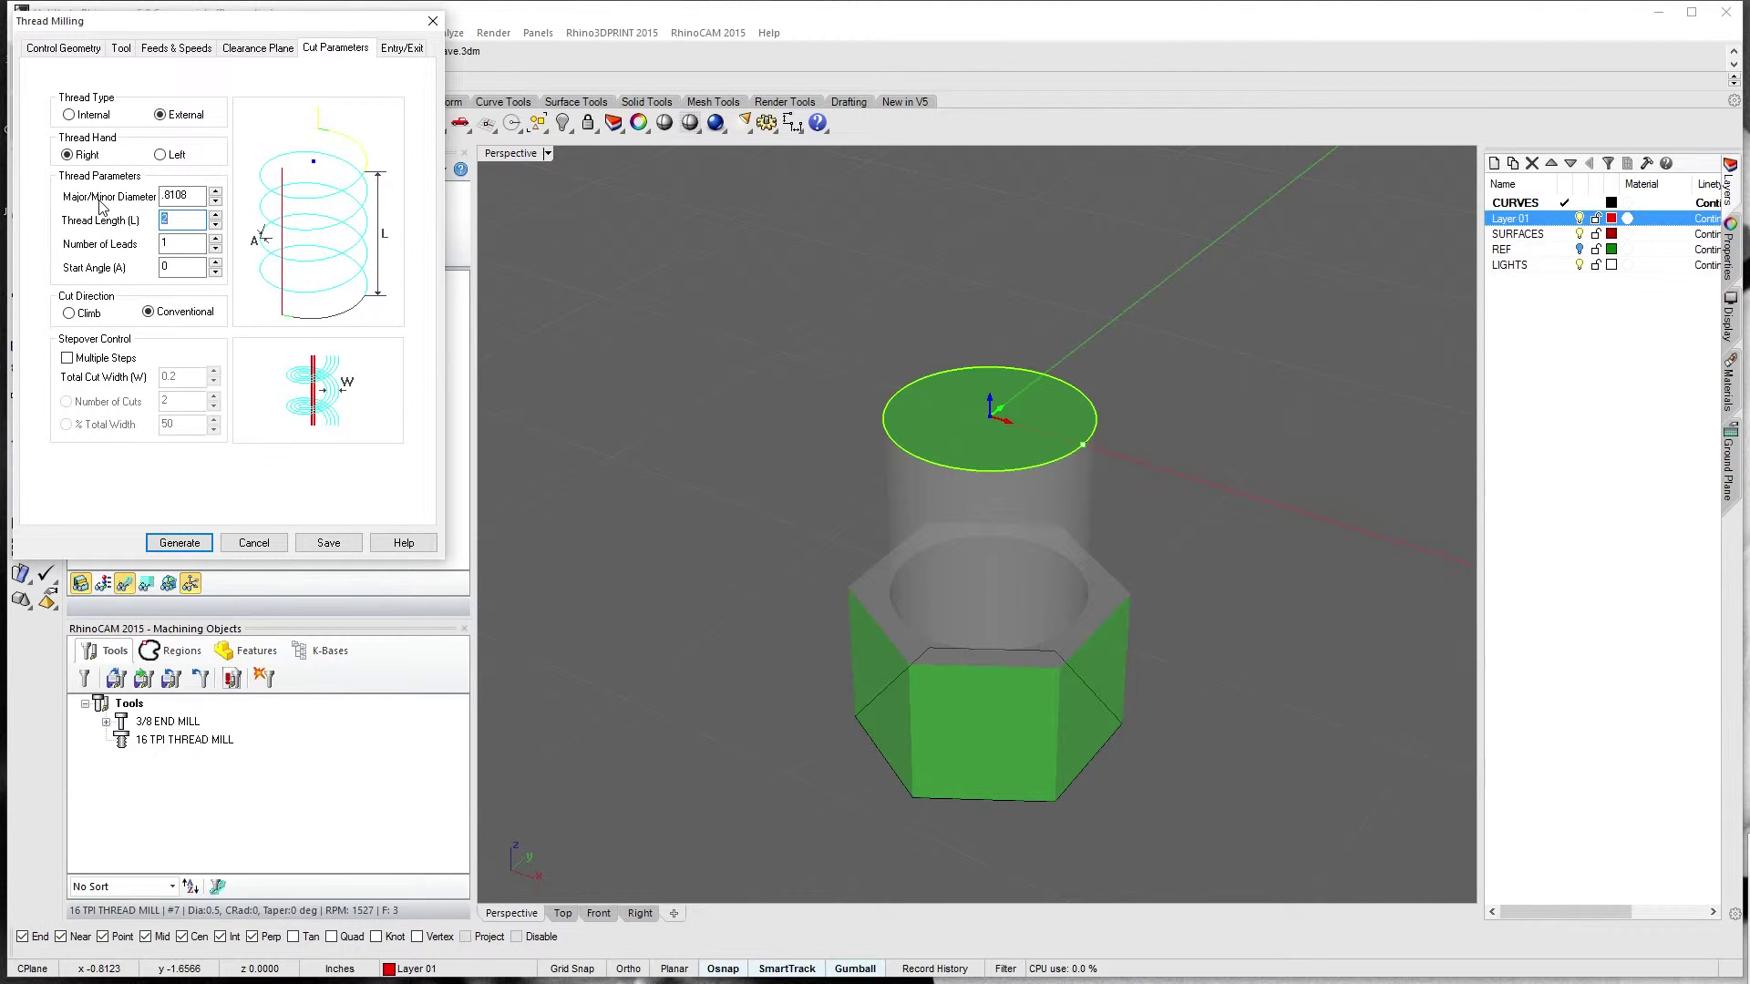
double_click(185, 222)
text(.800)
Check the entry/exit settings and cut parameters, and generate the thread milling toolpath
click(395, 53)
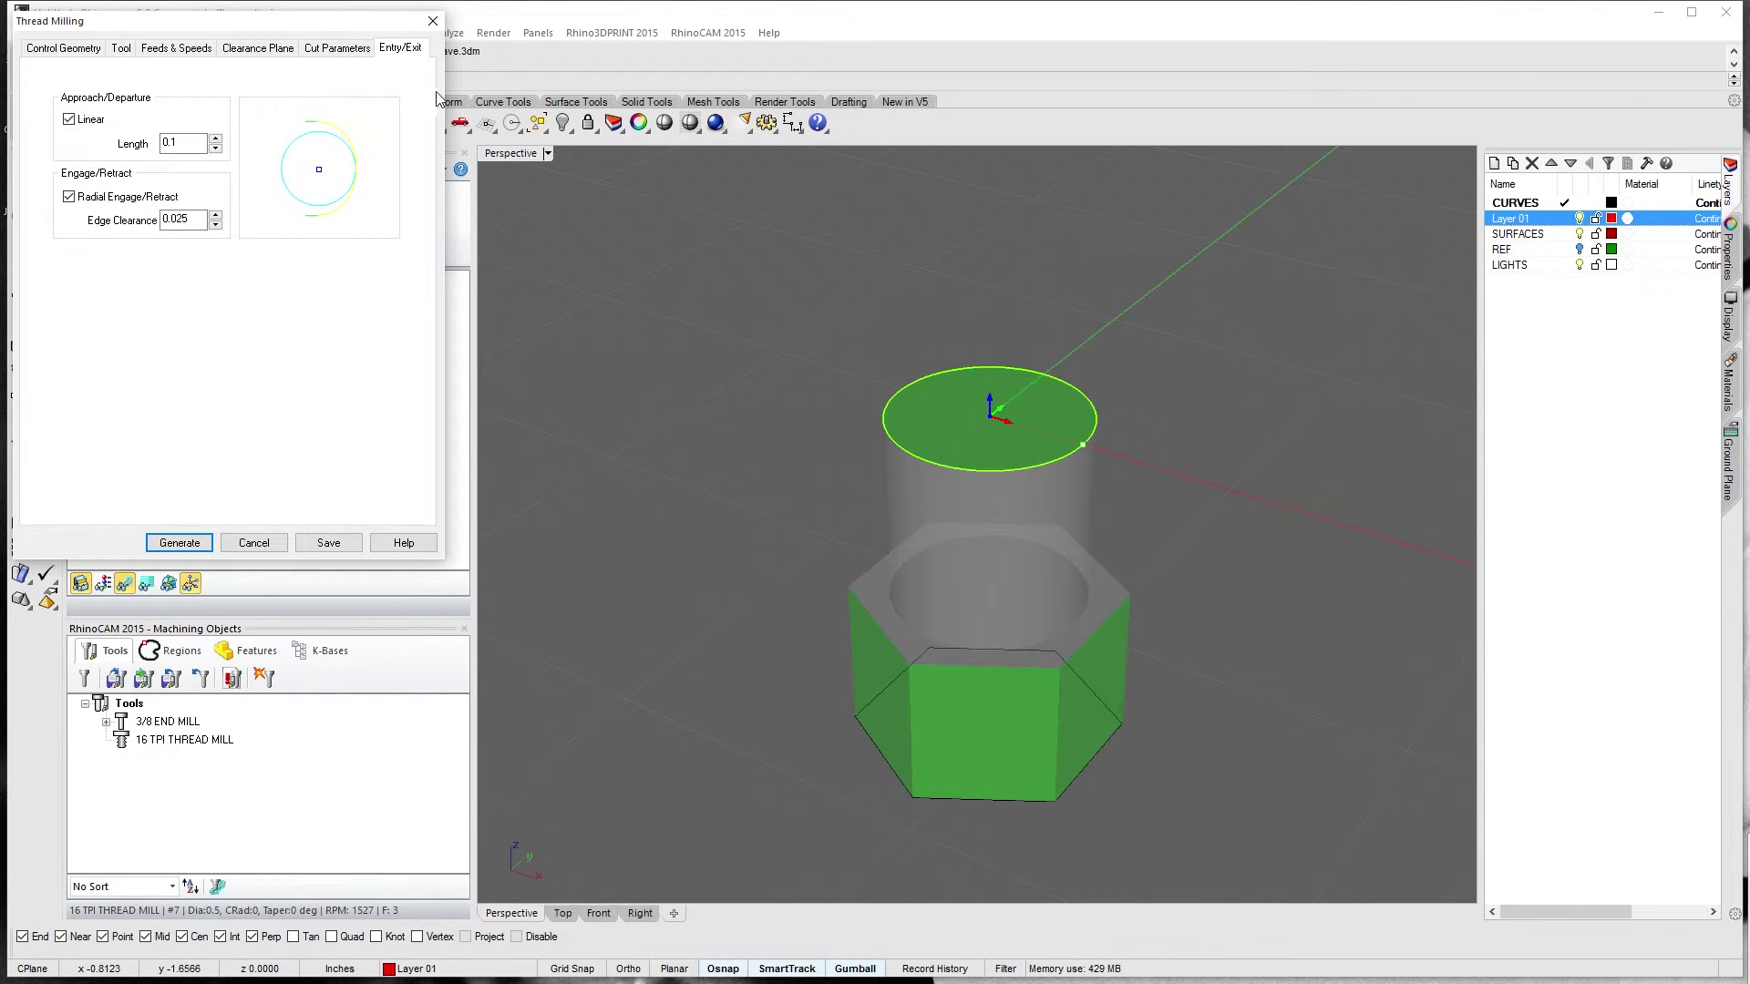
click(328, 52)
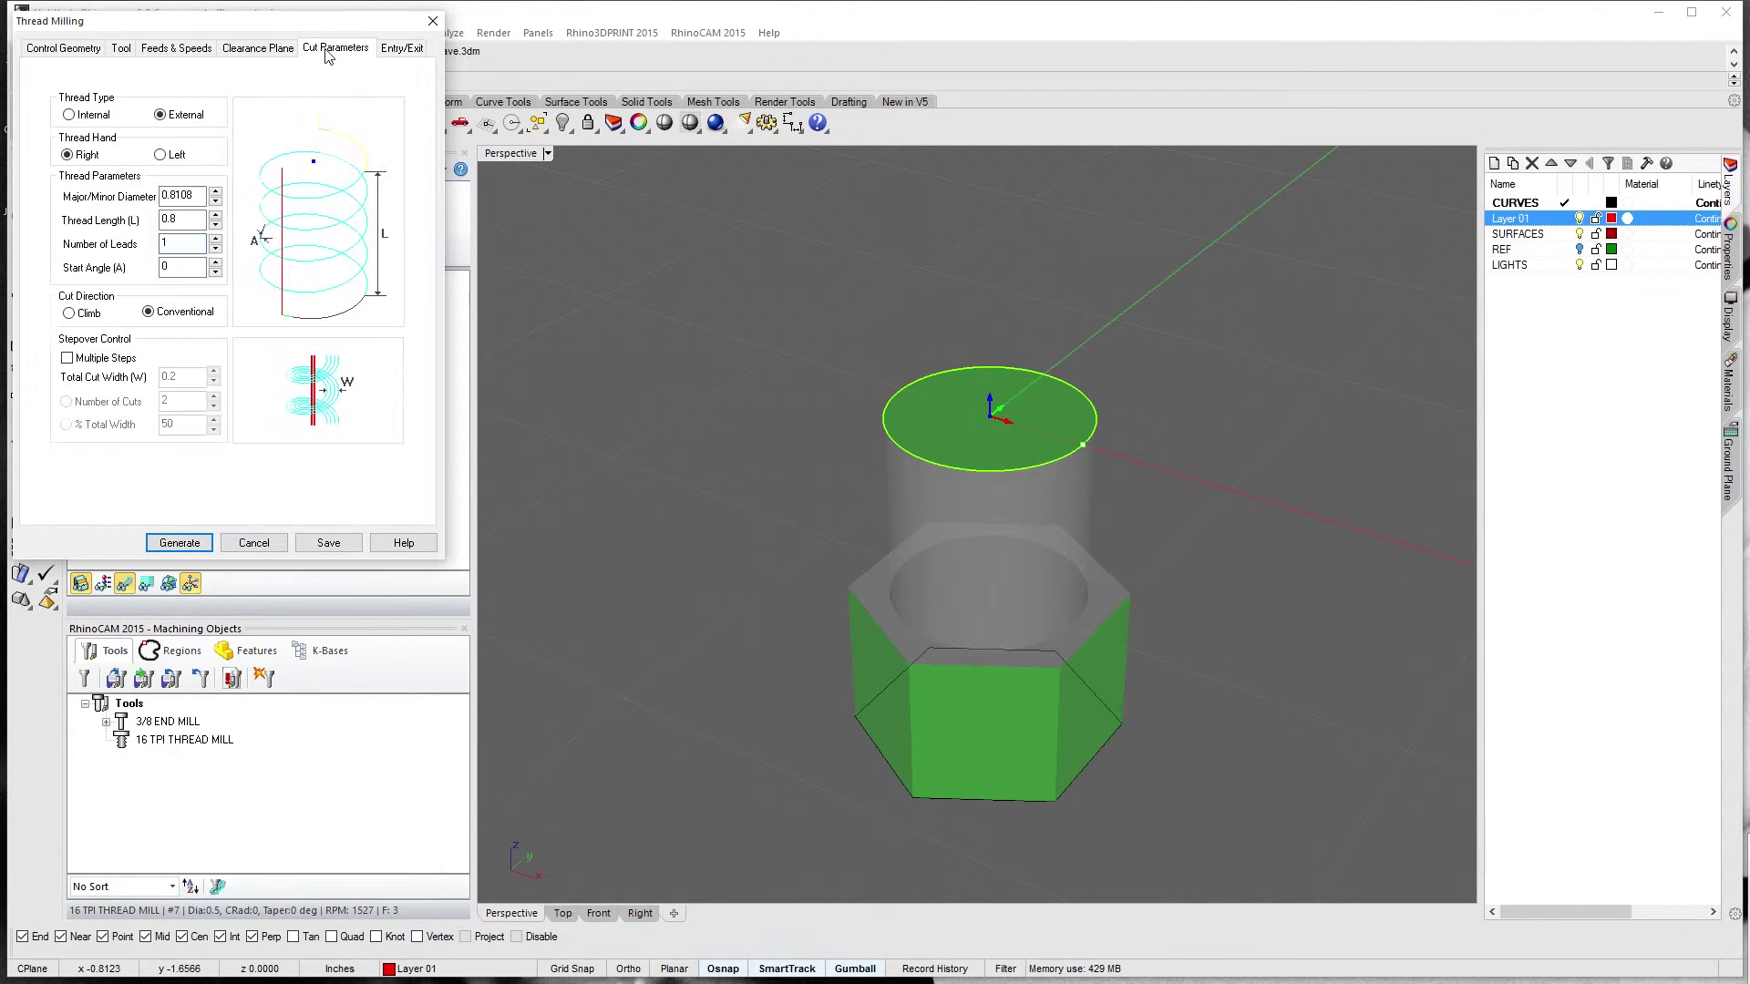
click(178, 545)
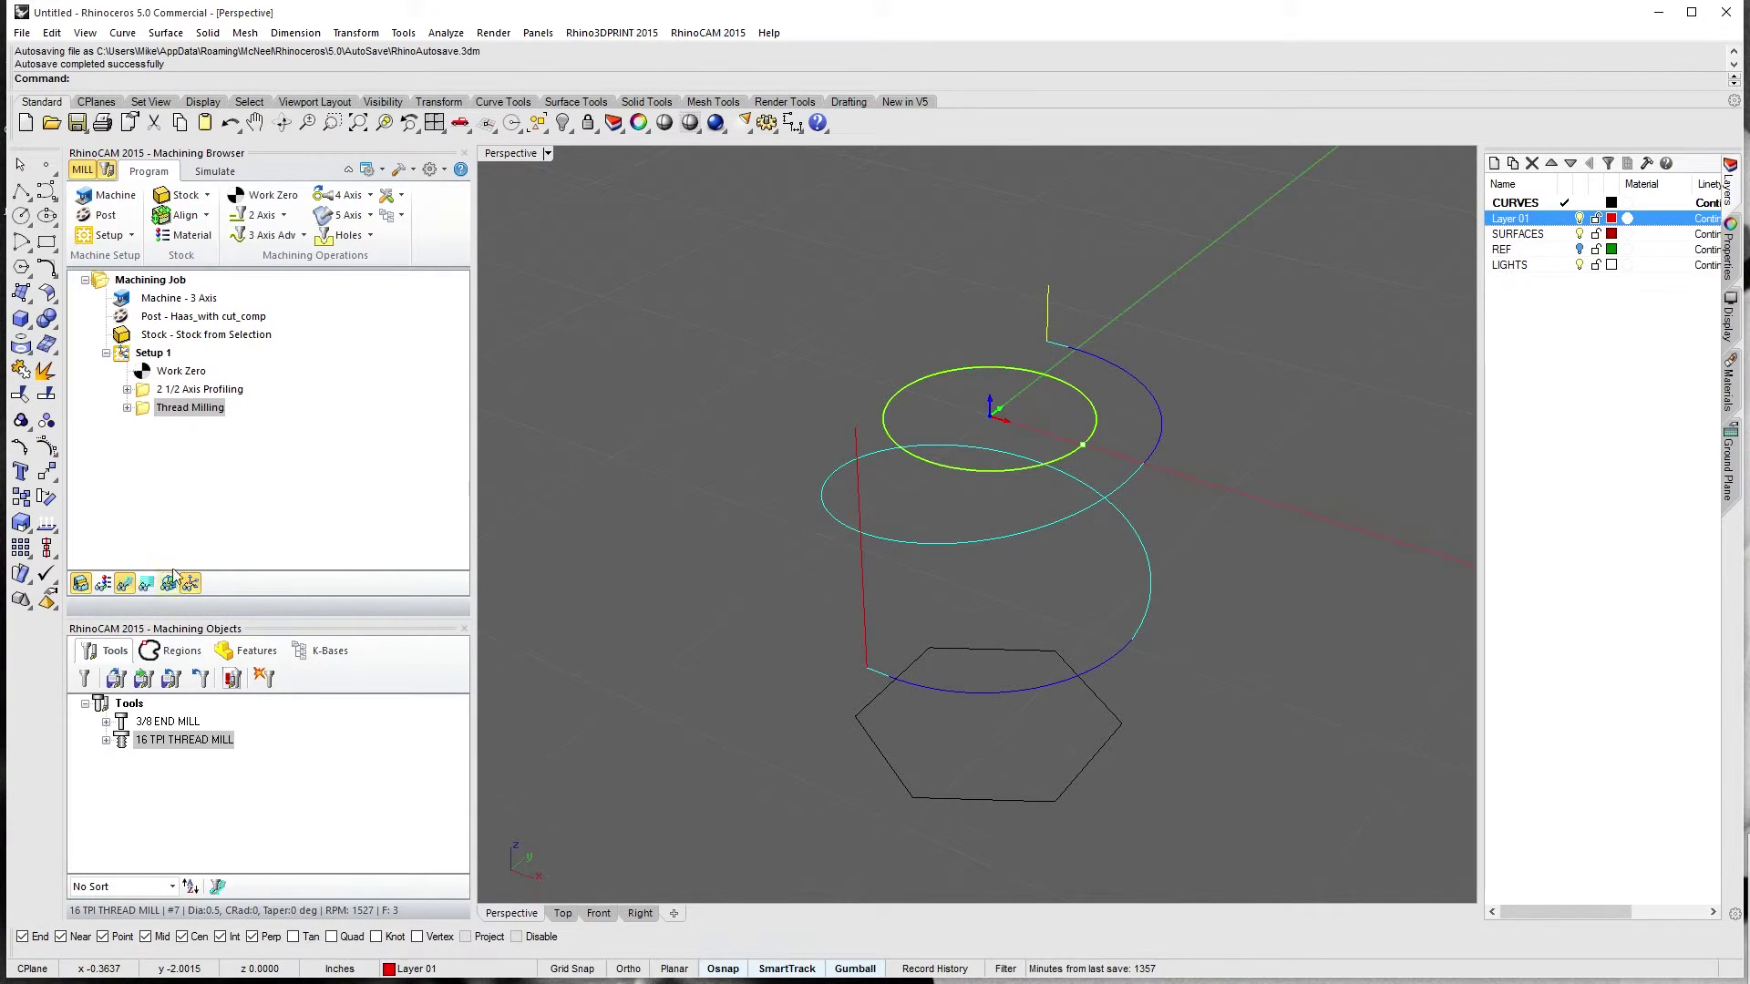
Reopen the Thread Milling operation's cut parameters and bring up Calculator with its display cleared
double_click(146, 409)
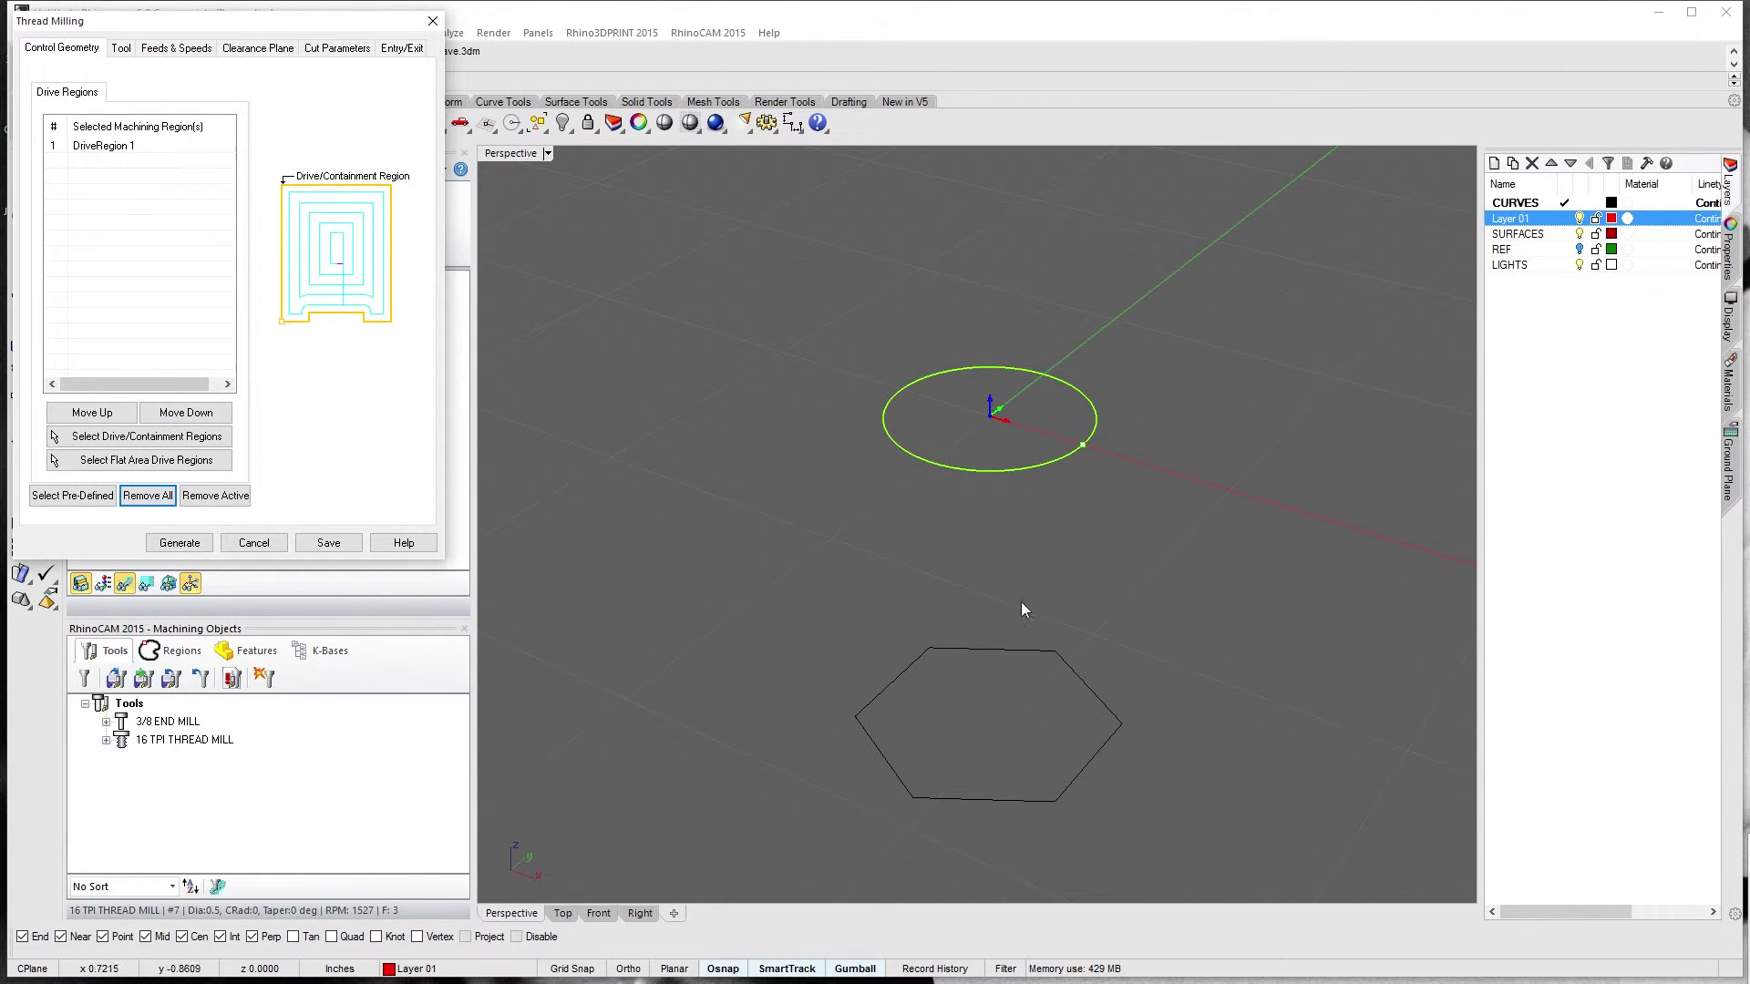
click(335, 50)
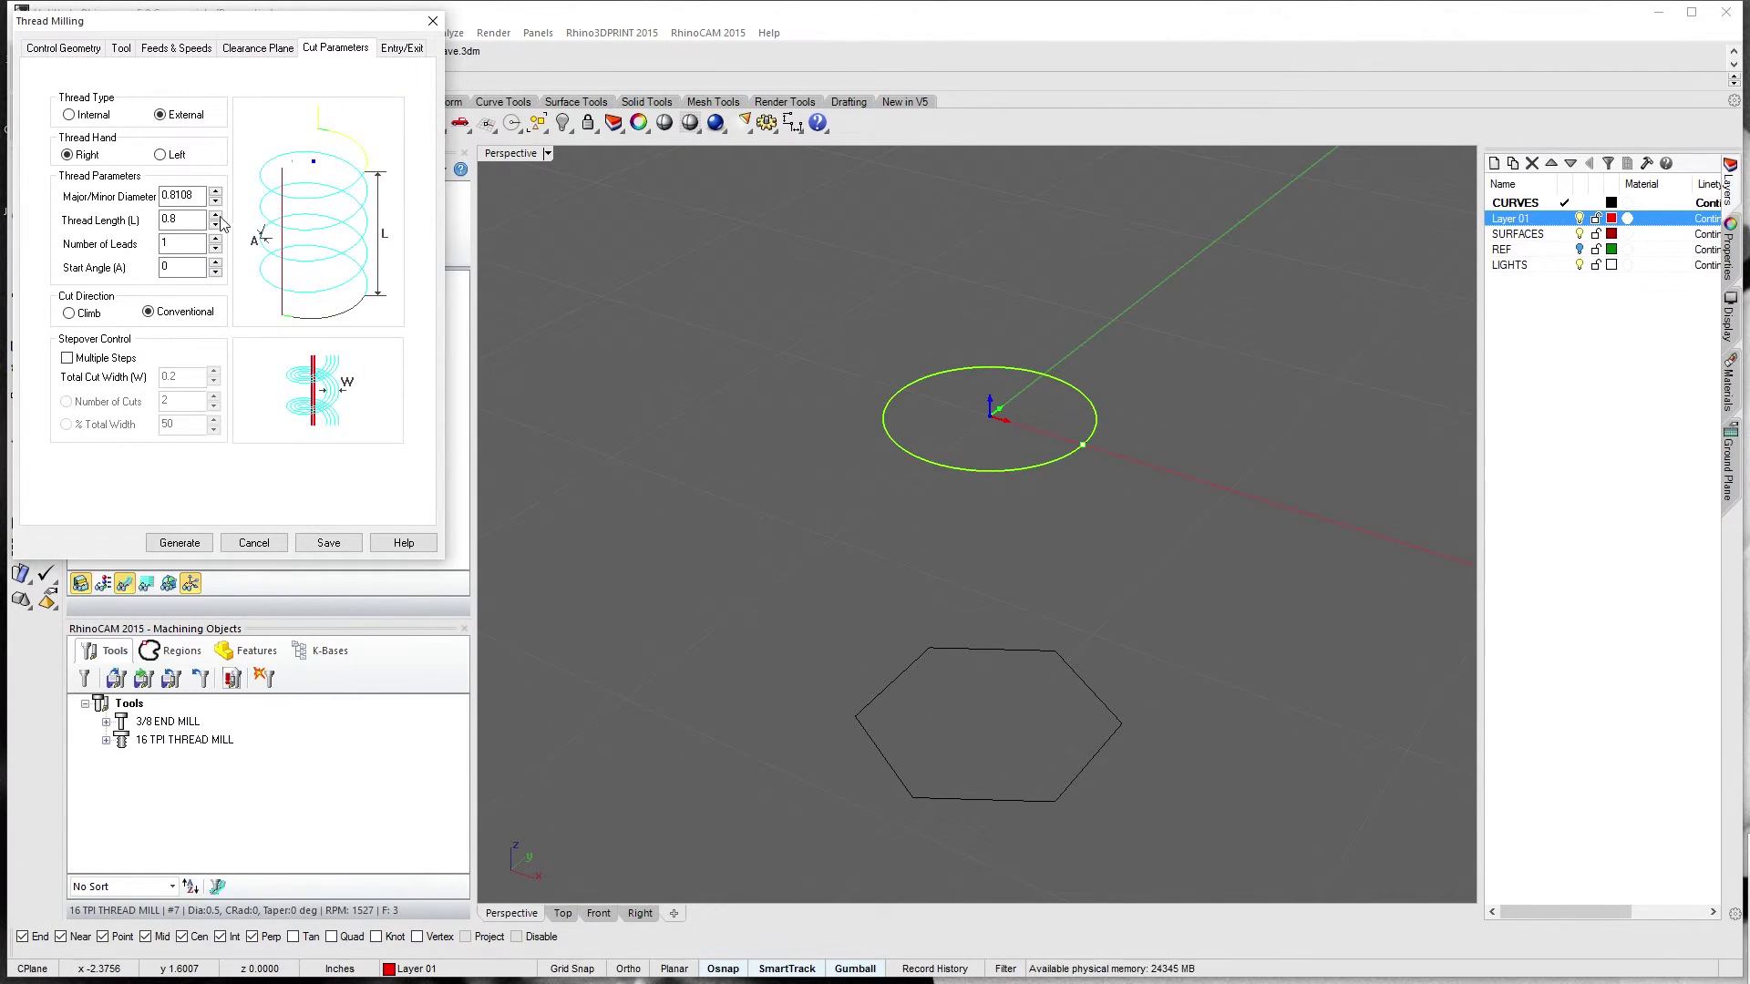
double_click(170, 243)
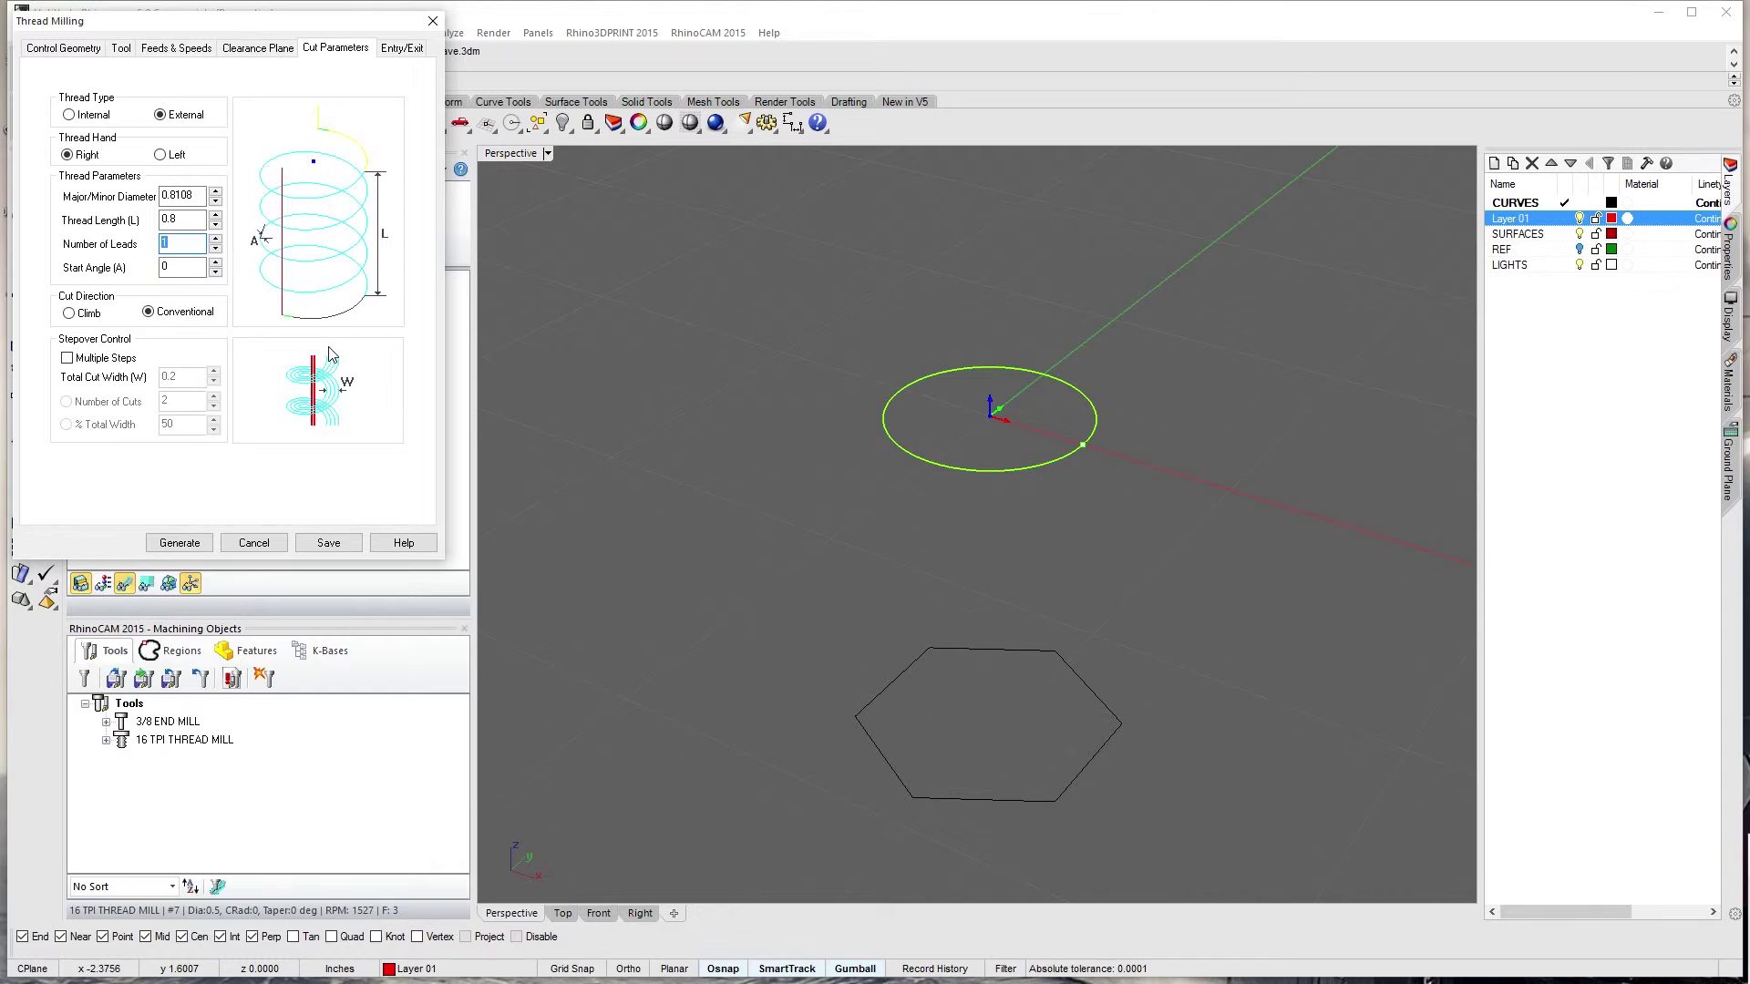
key(shift+Tab)
key(alt+Tab)
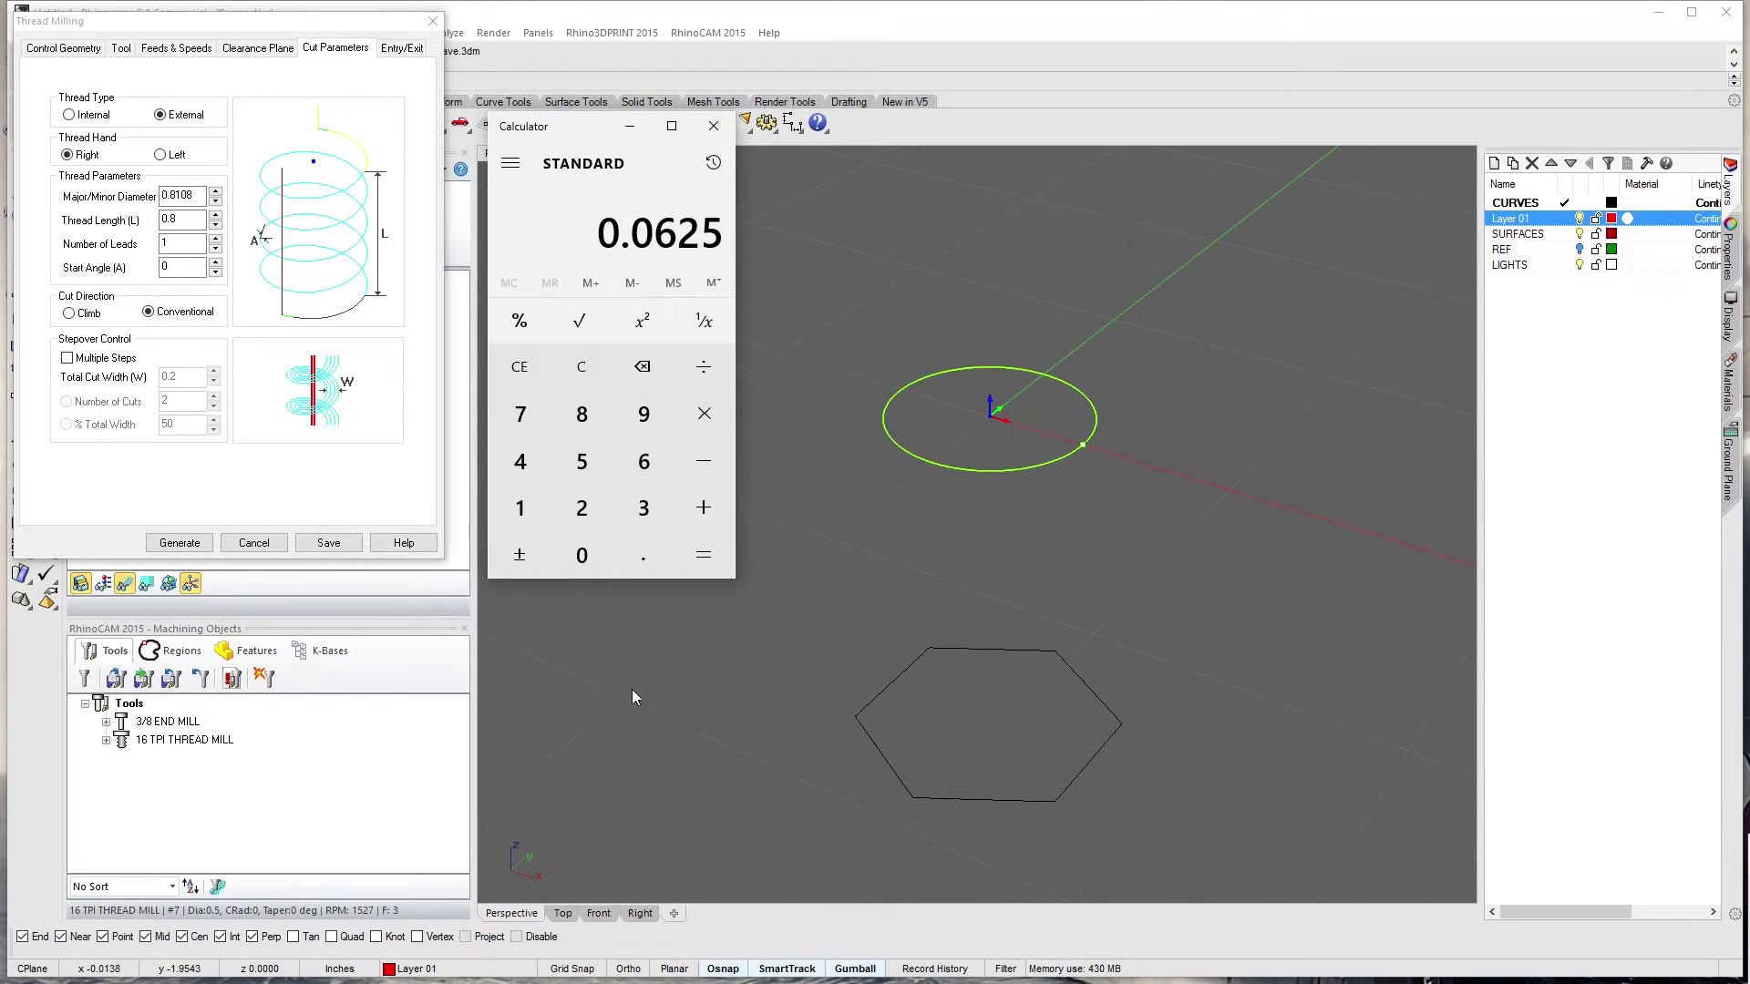
key(Escape)
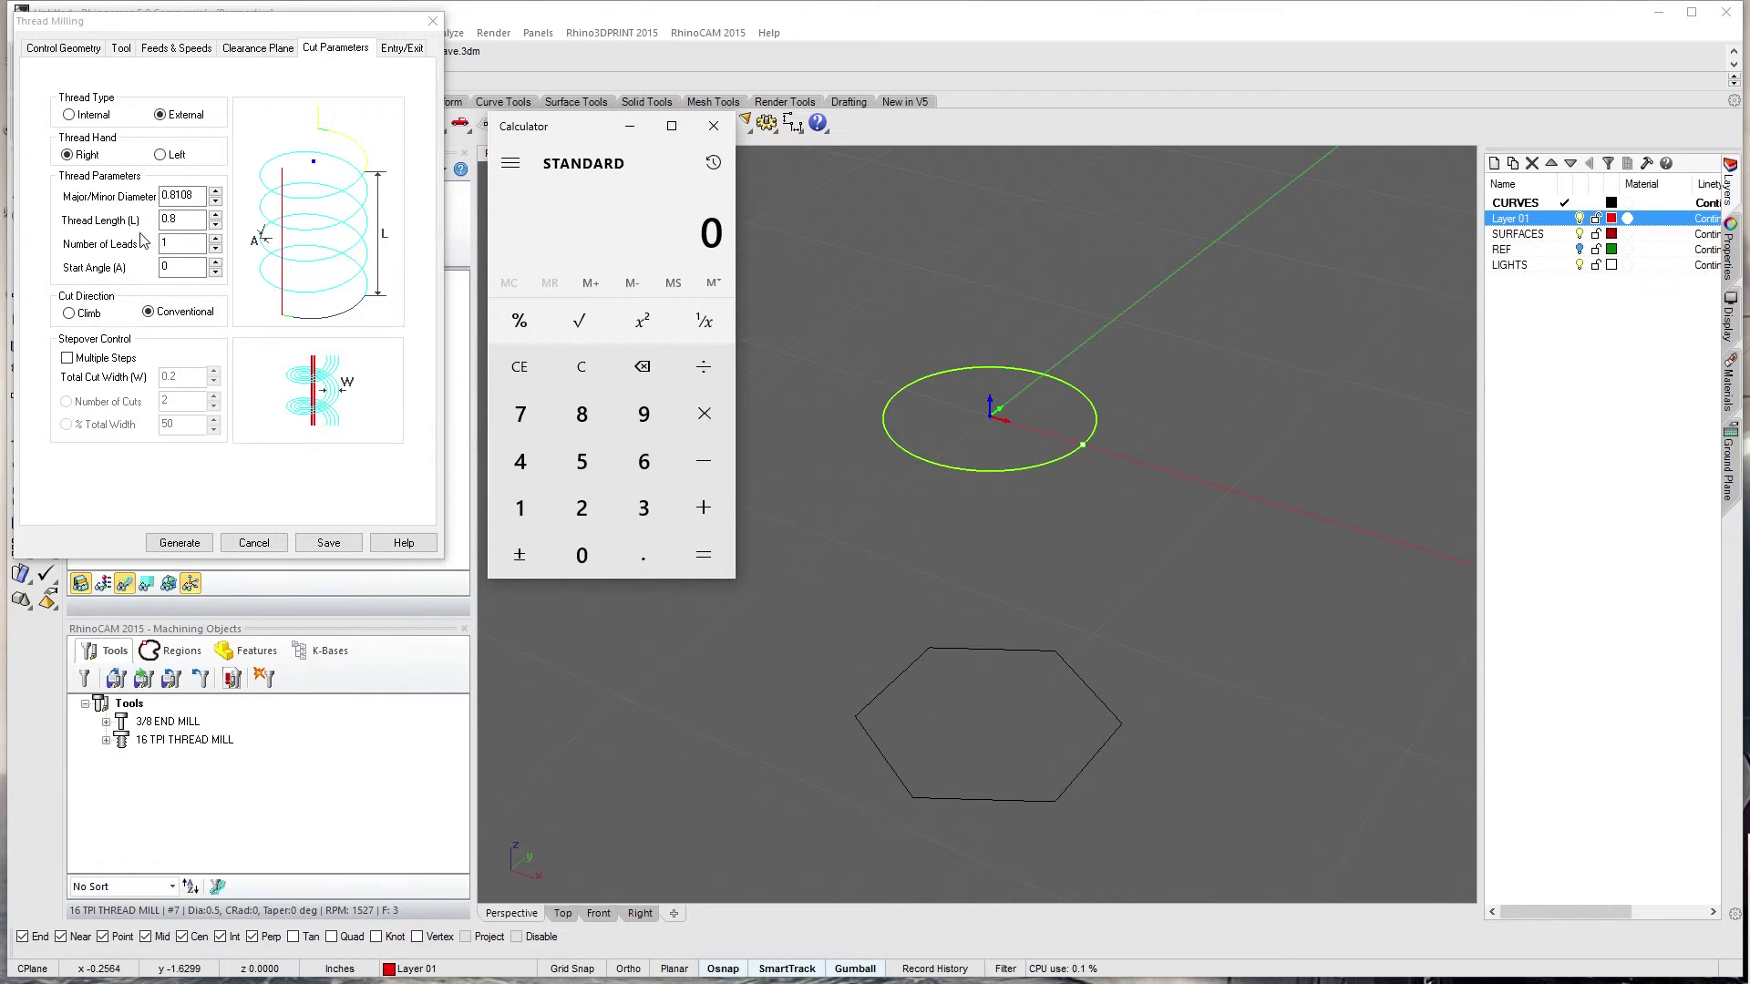
Calculate 0.8 times 16 and set the operation's number of leads to 12.8
click(178, 221)
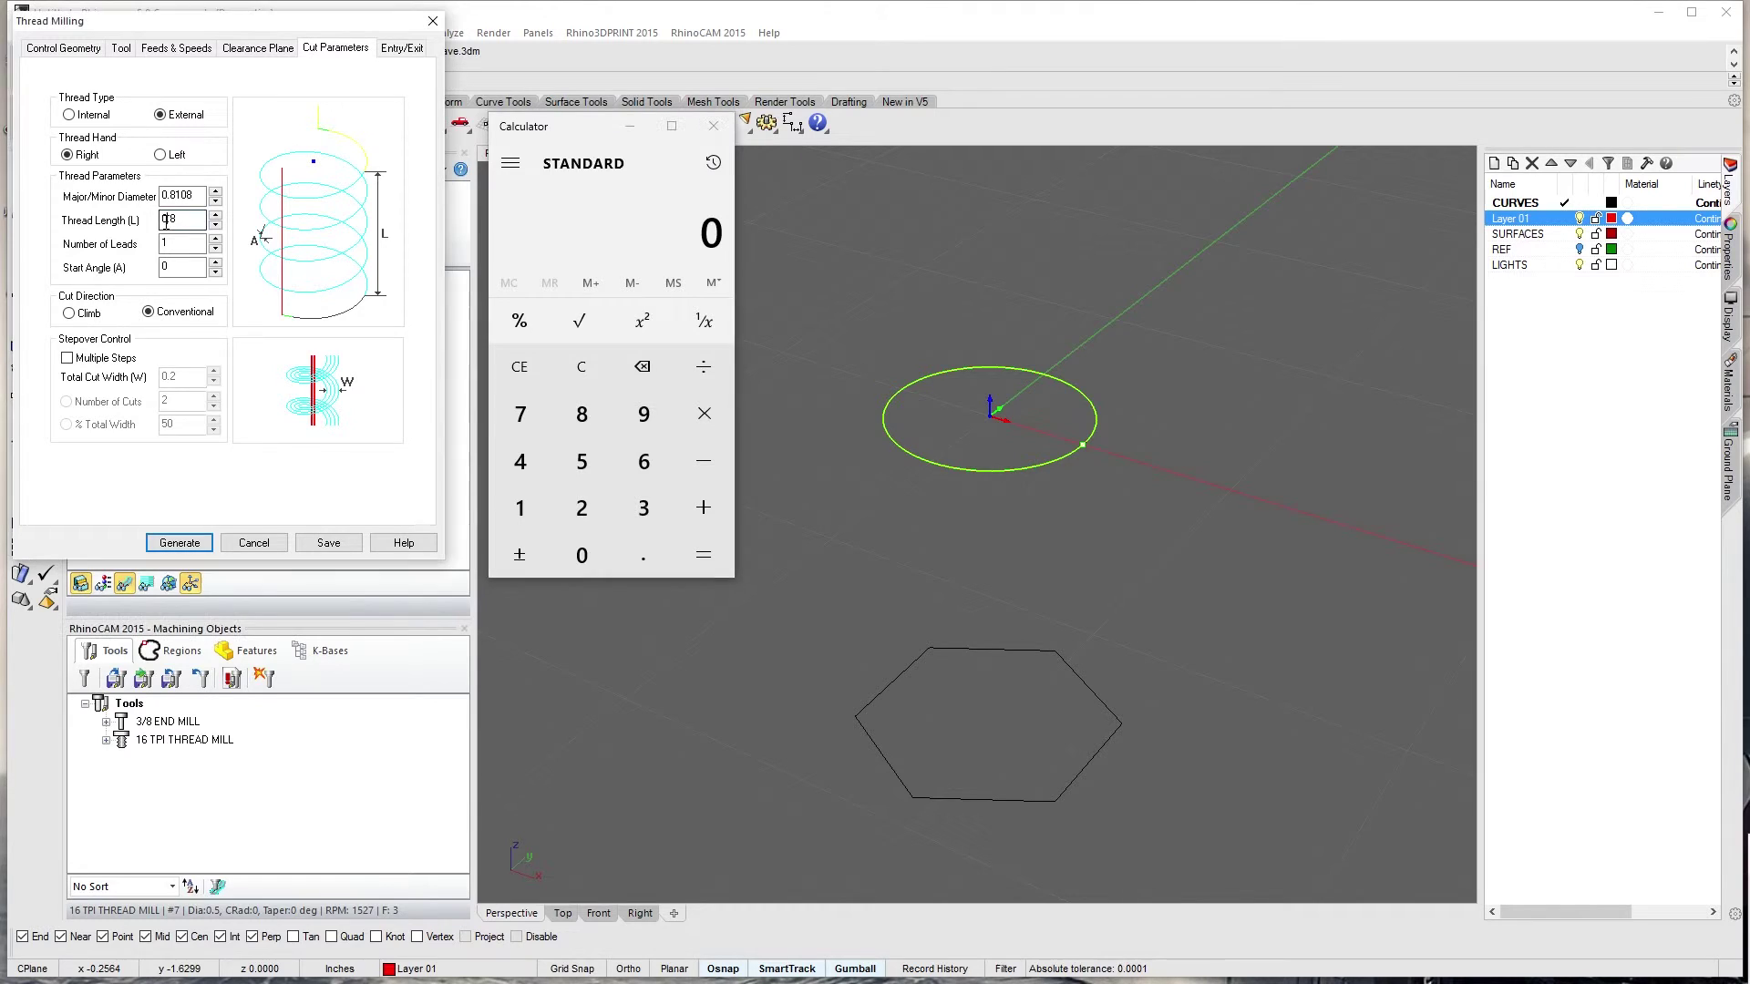
click(583, 135)
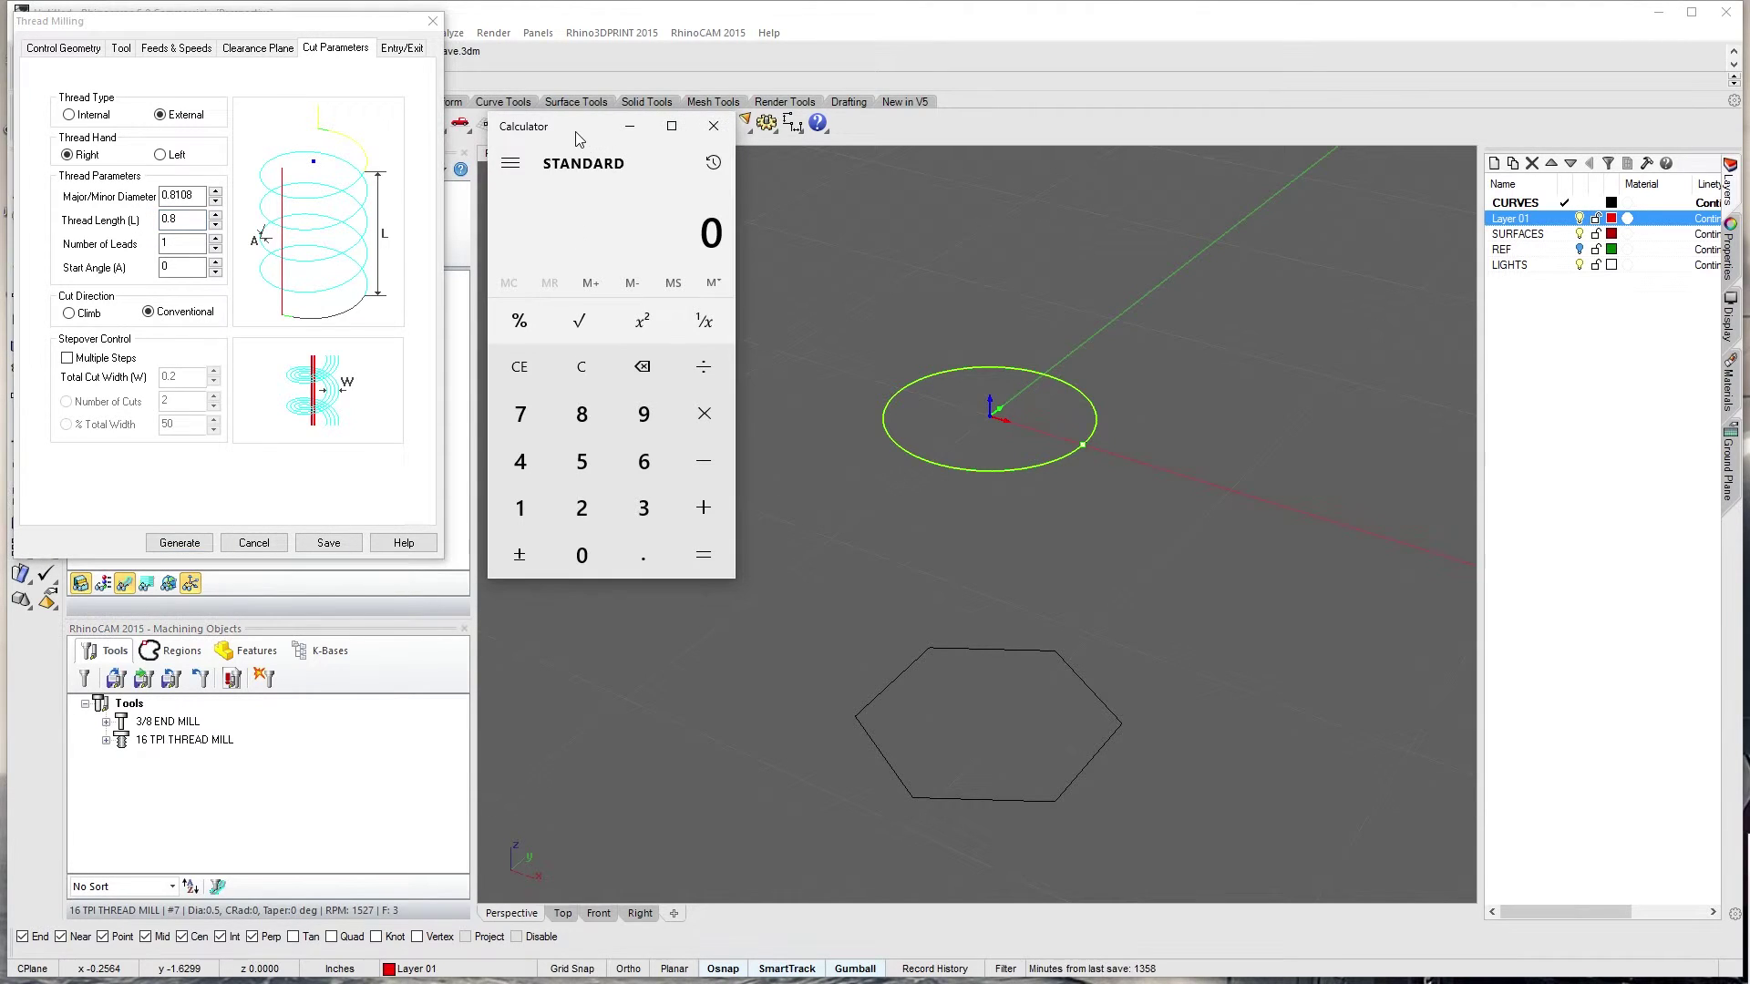
text(0.816)
key(Return)
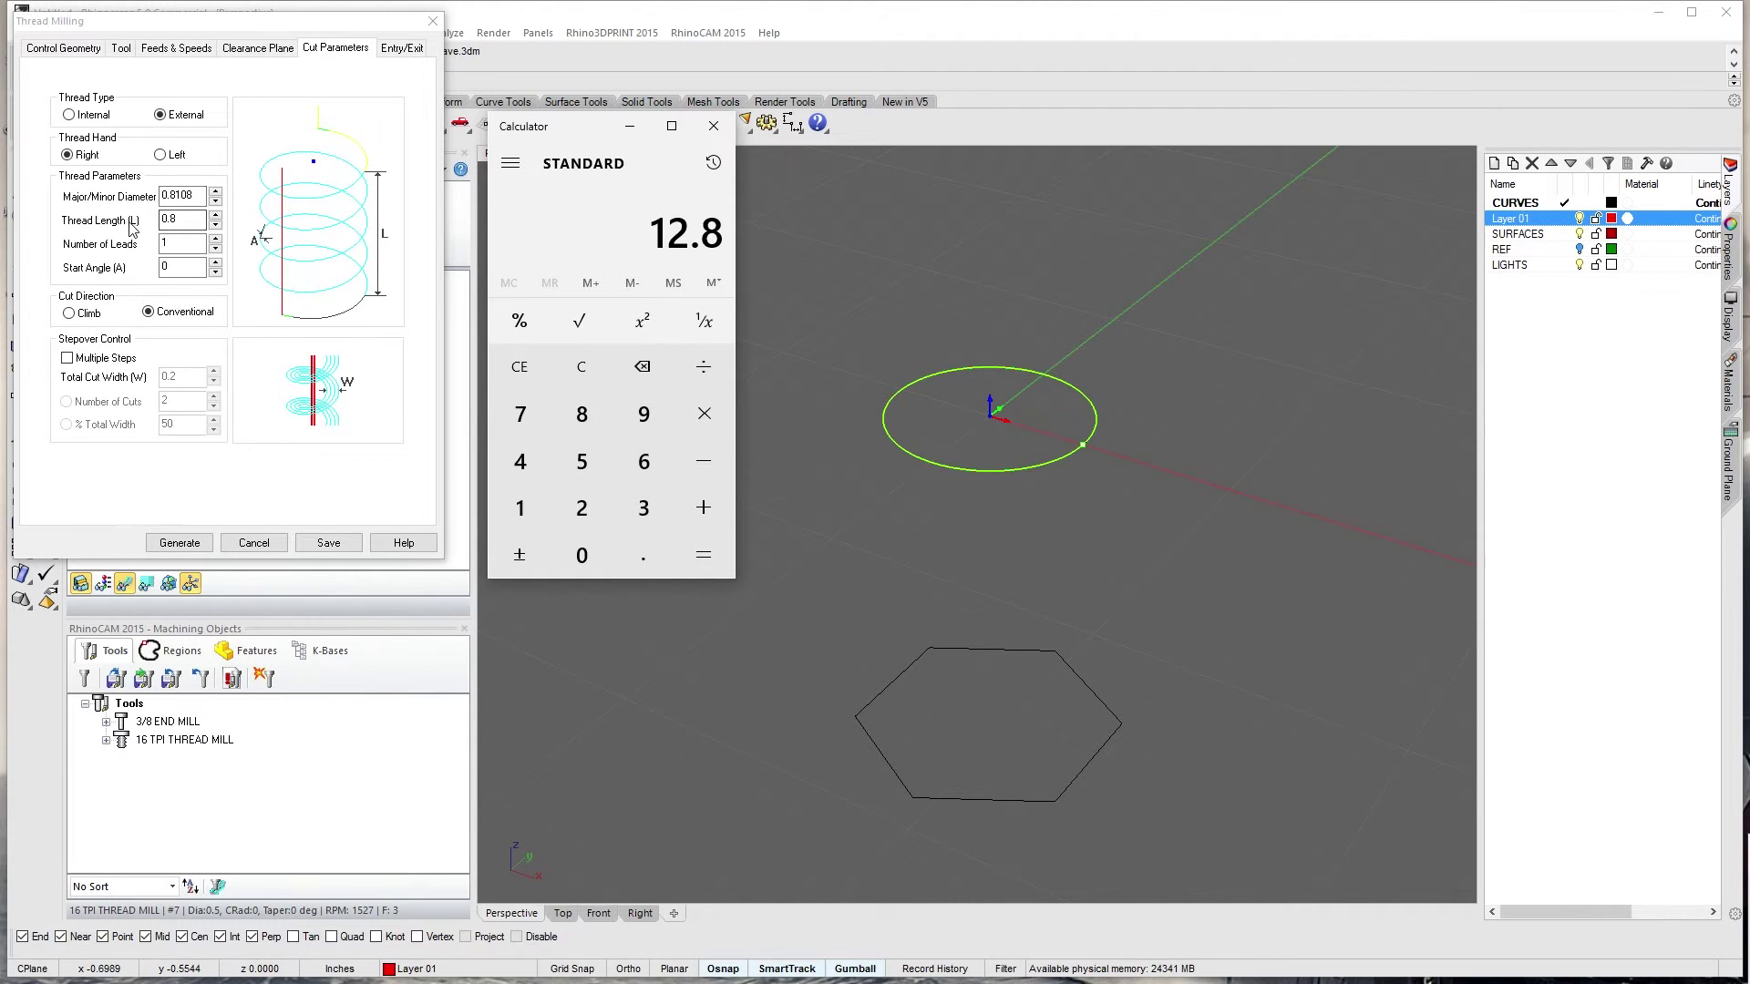
click(162, 244)
text(12.8)
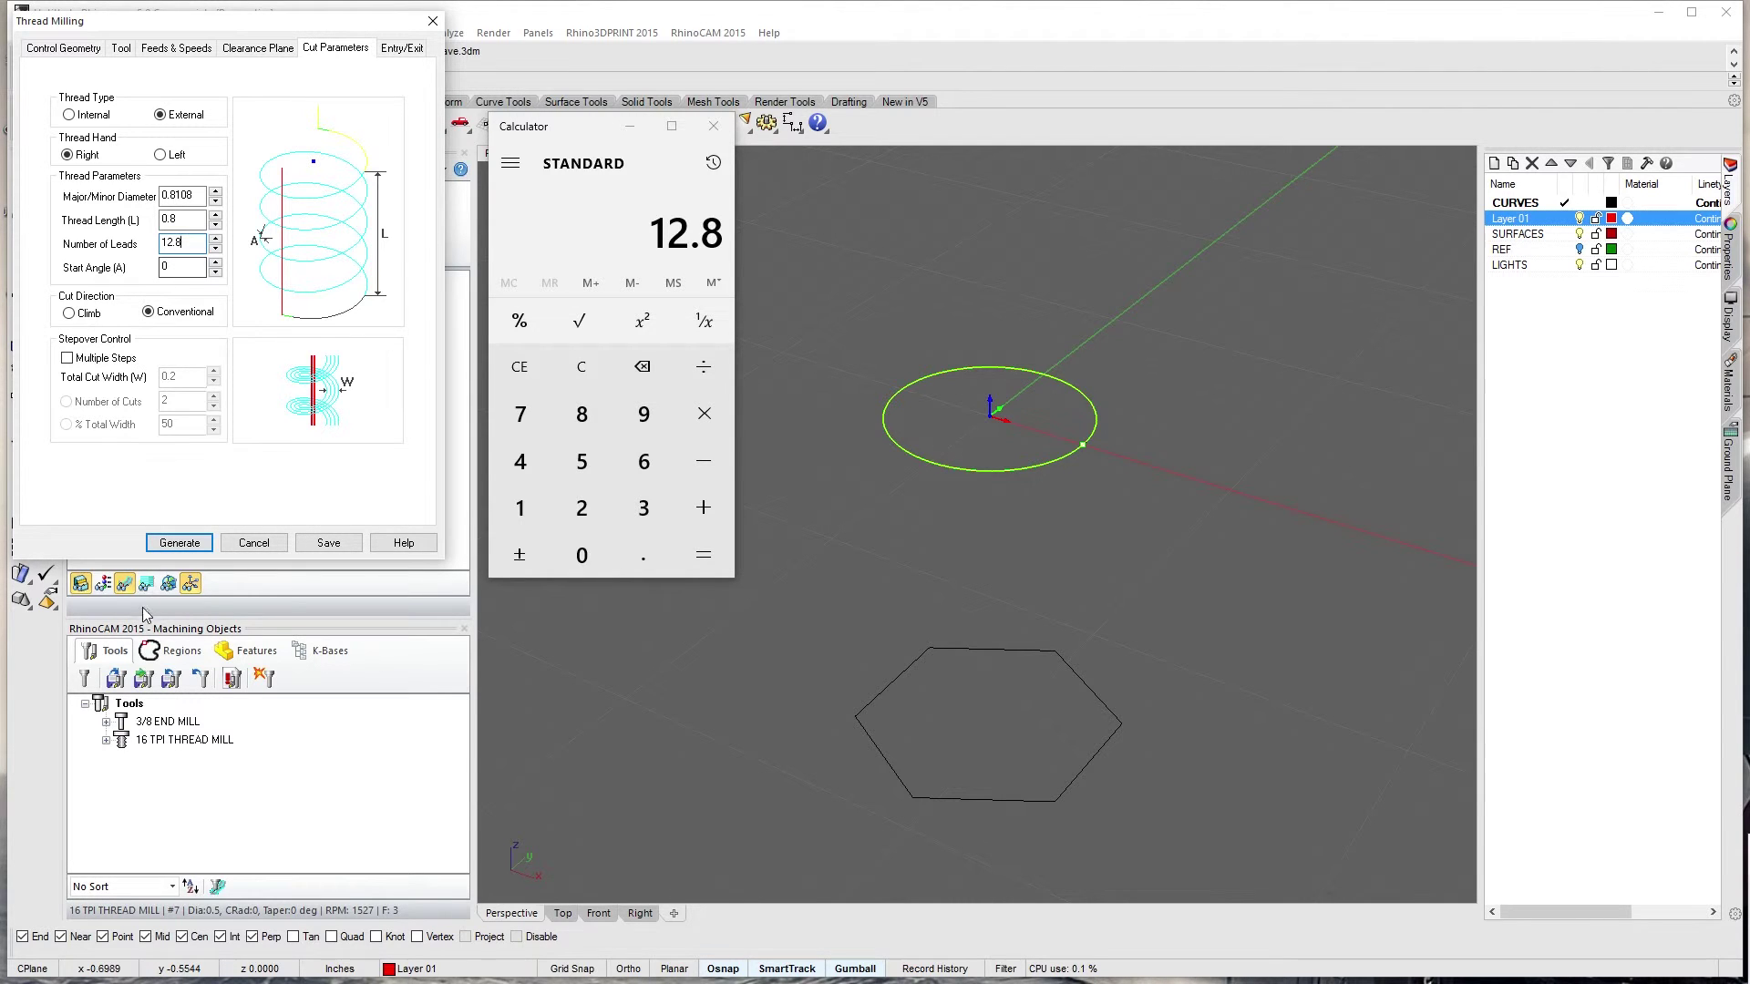
Generate the Thread Milling toolpath with the updated number of leads and close Calculator
click(179, 543)
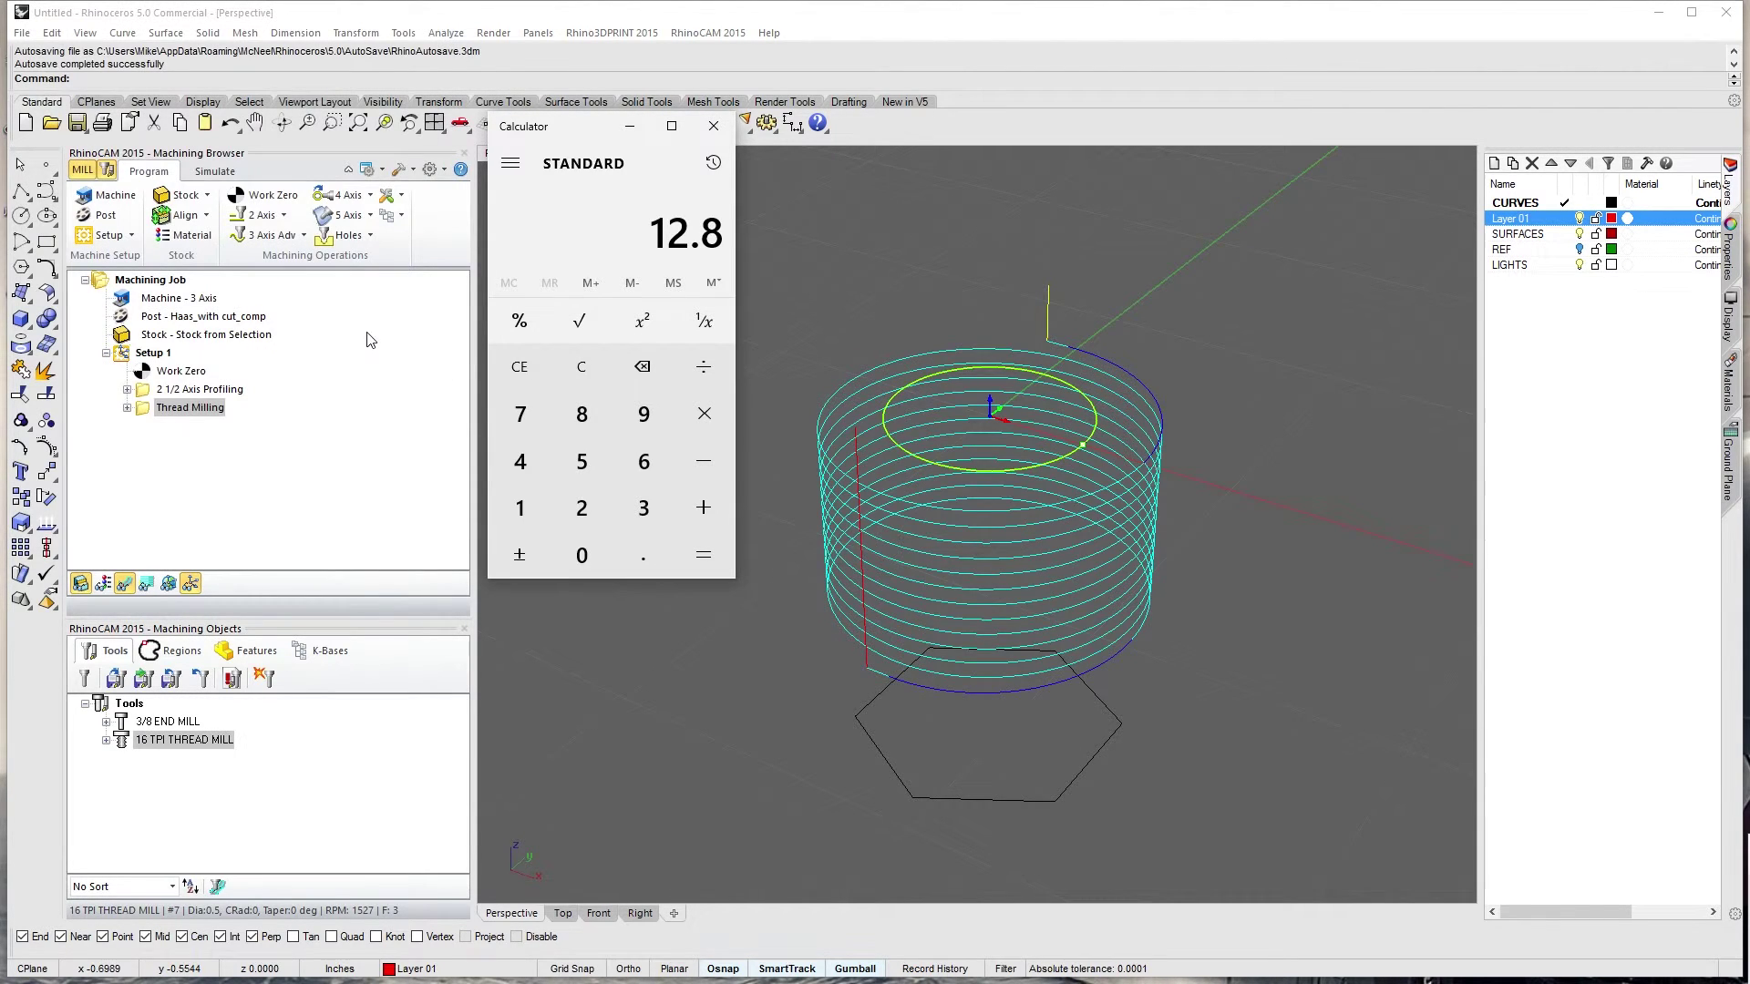
click(713, 127)
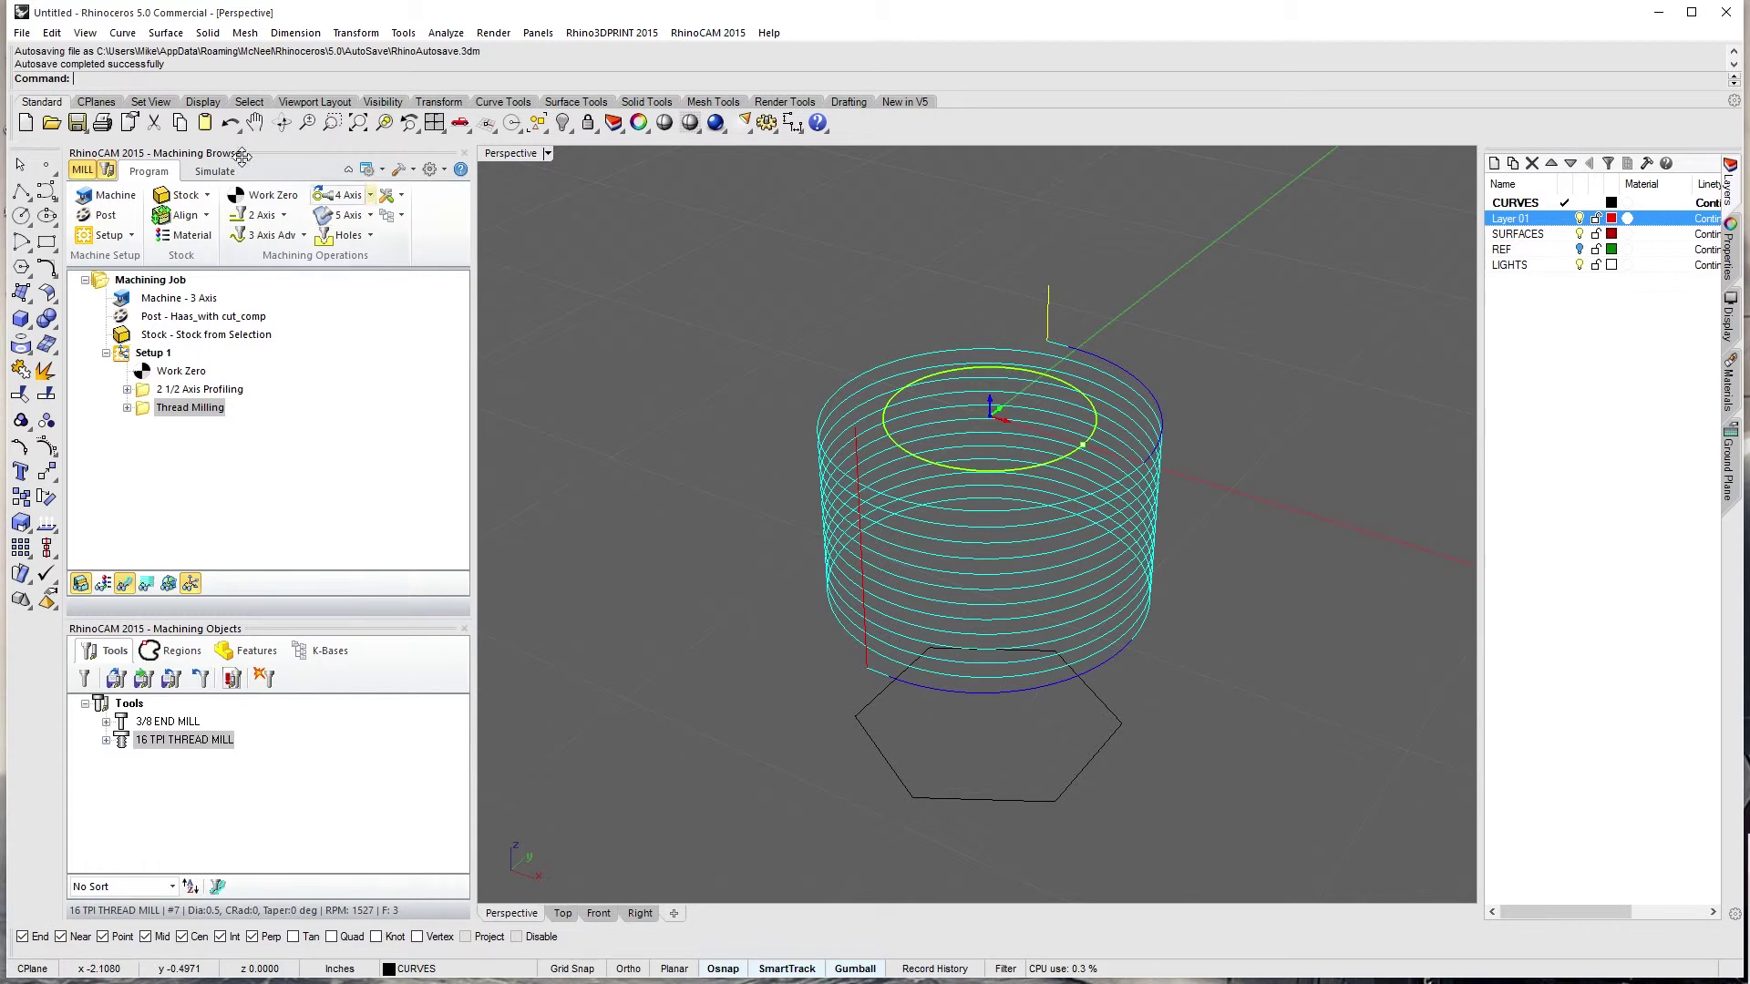
Play the Thread Milling simulation and inspect the cylindrical section of the stock and its surrounding toolpath up close
click(215, 171)
click(207, 215)
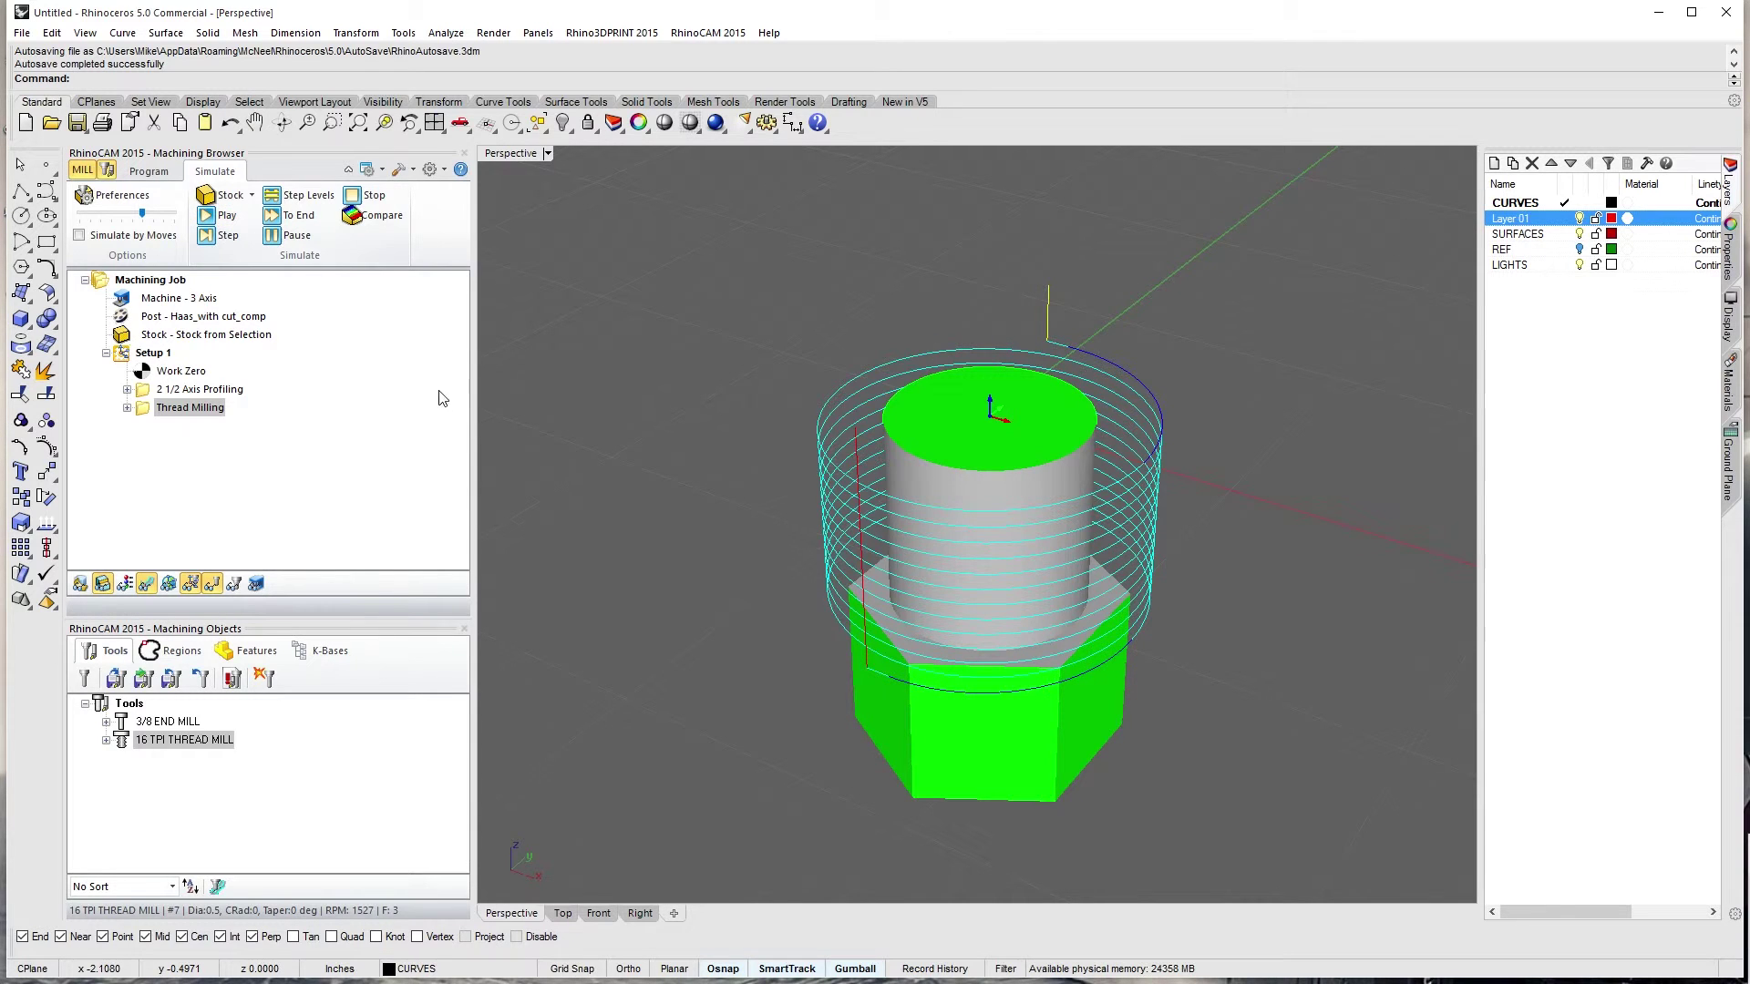
right_drag(875, 592, 801, 410)
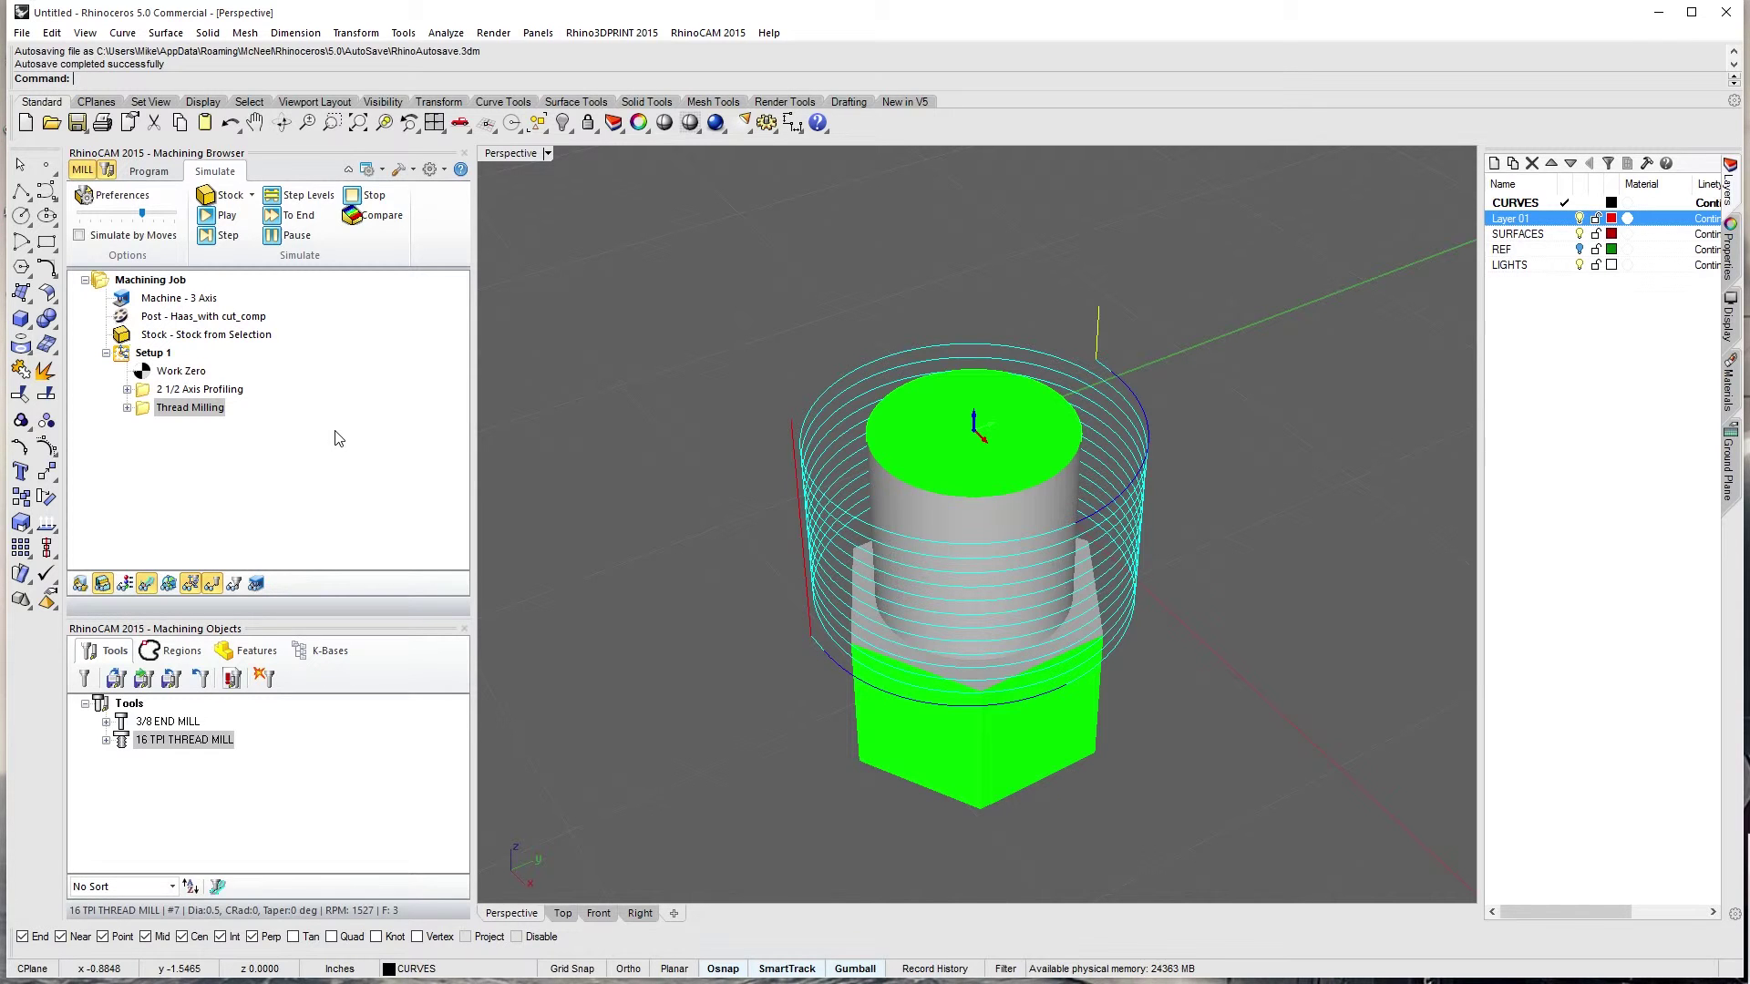
right_drag(769, 587, 1043, 511)
scroll(1105, 538, up, 3)
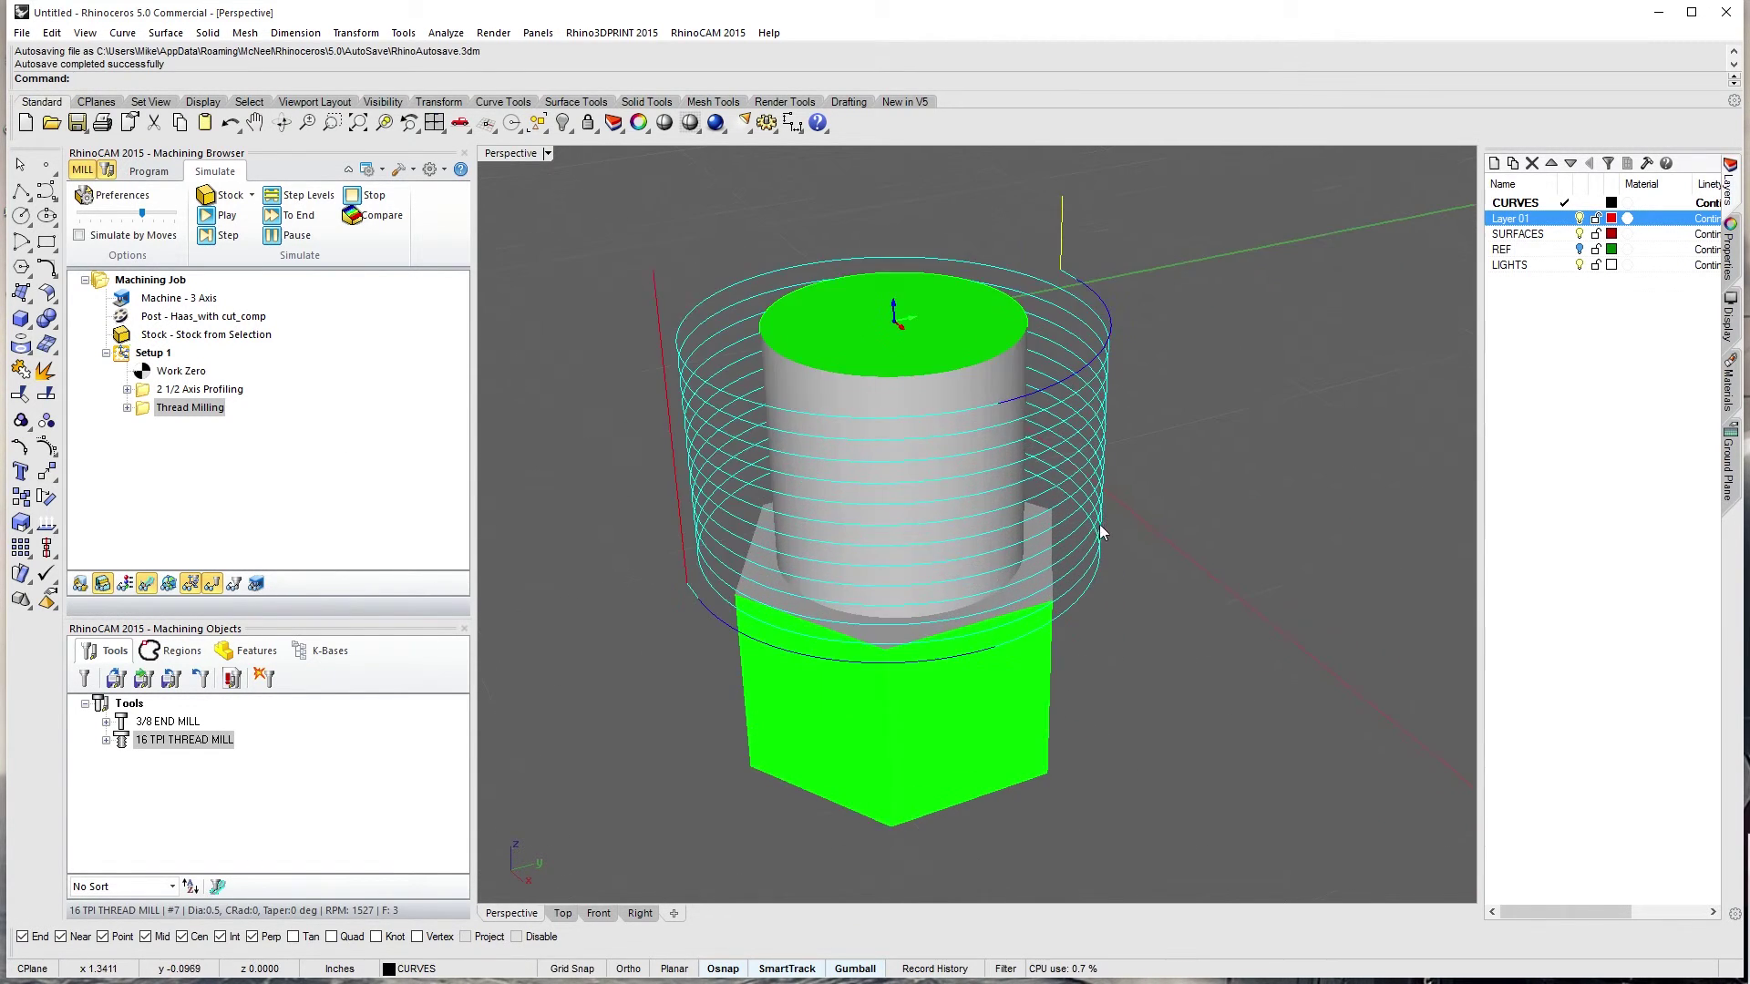
shift+right_drag(856, 598, 913, 598)
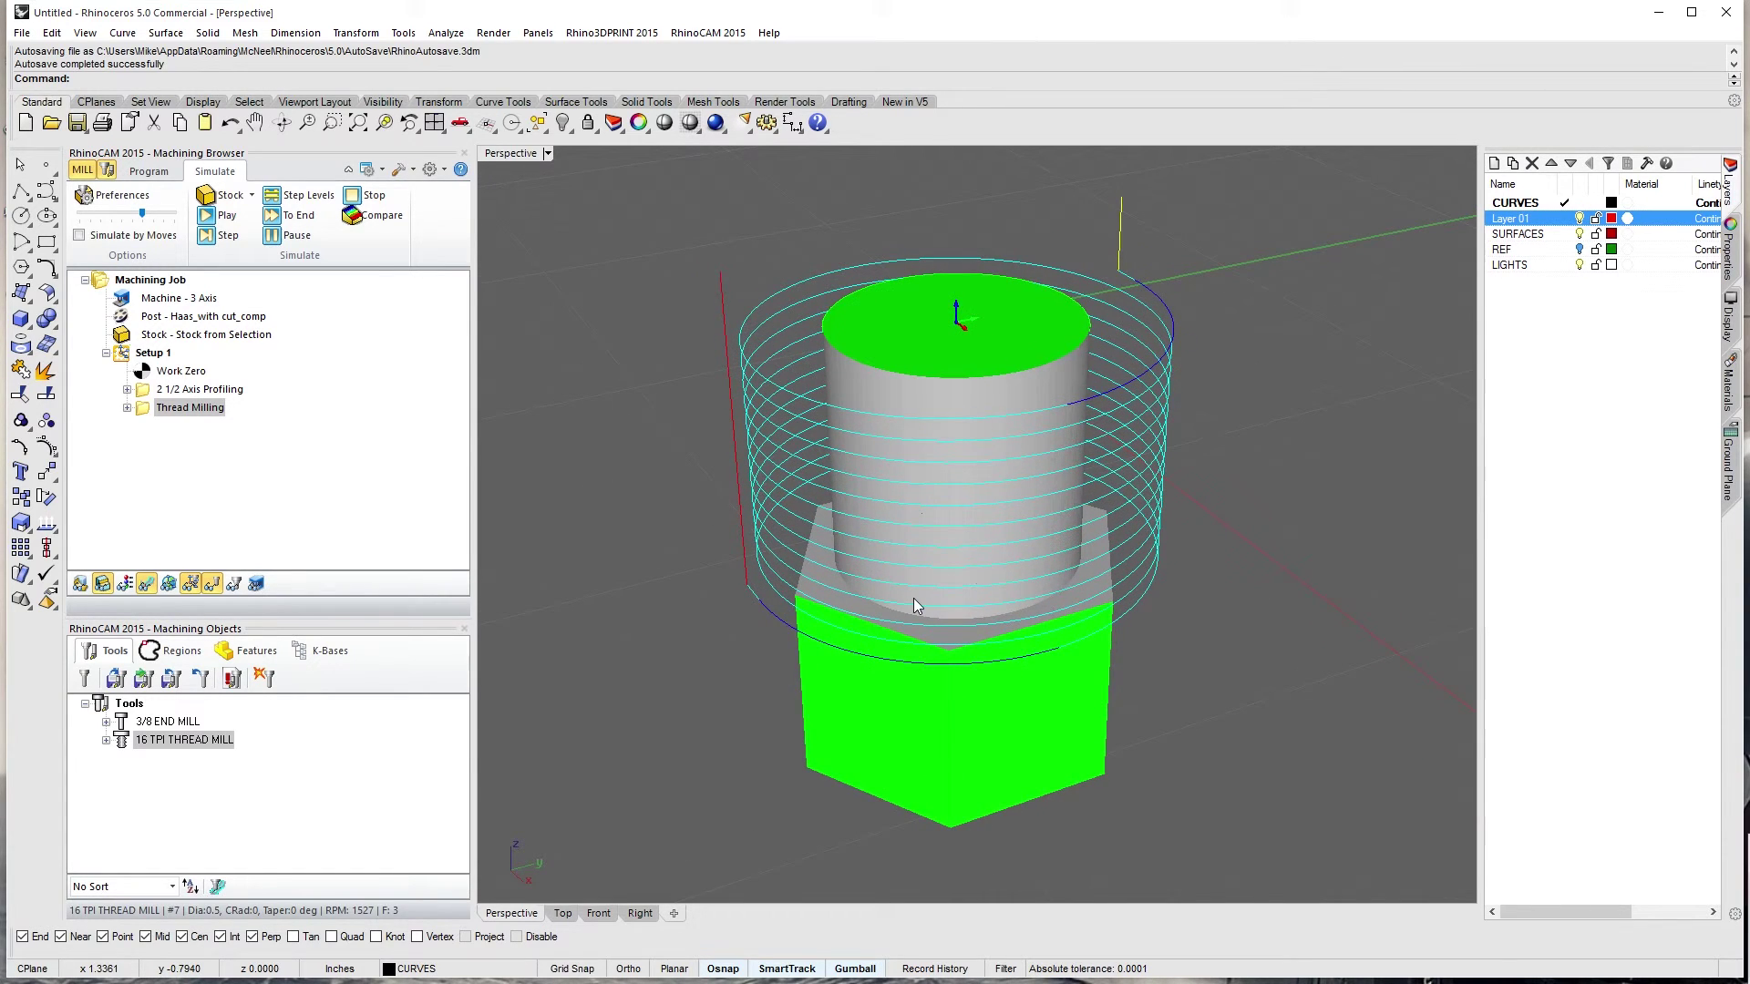